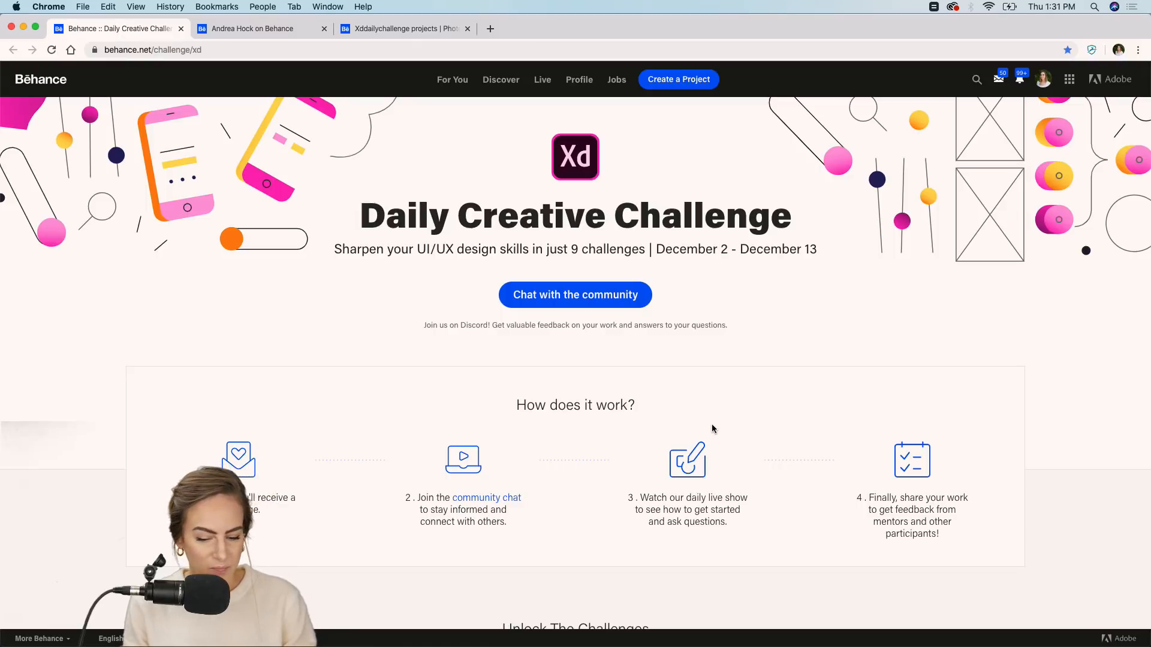
Open the starter file folder for the December 5 Component States challenge and view its download options.
{"action": "scroll", "coordinate": [712, 428], "scroll_direction": "down", "scroll_amount": 4}
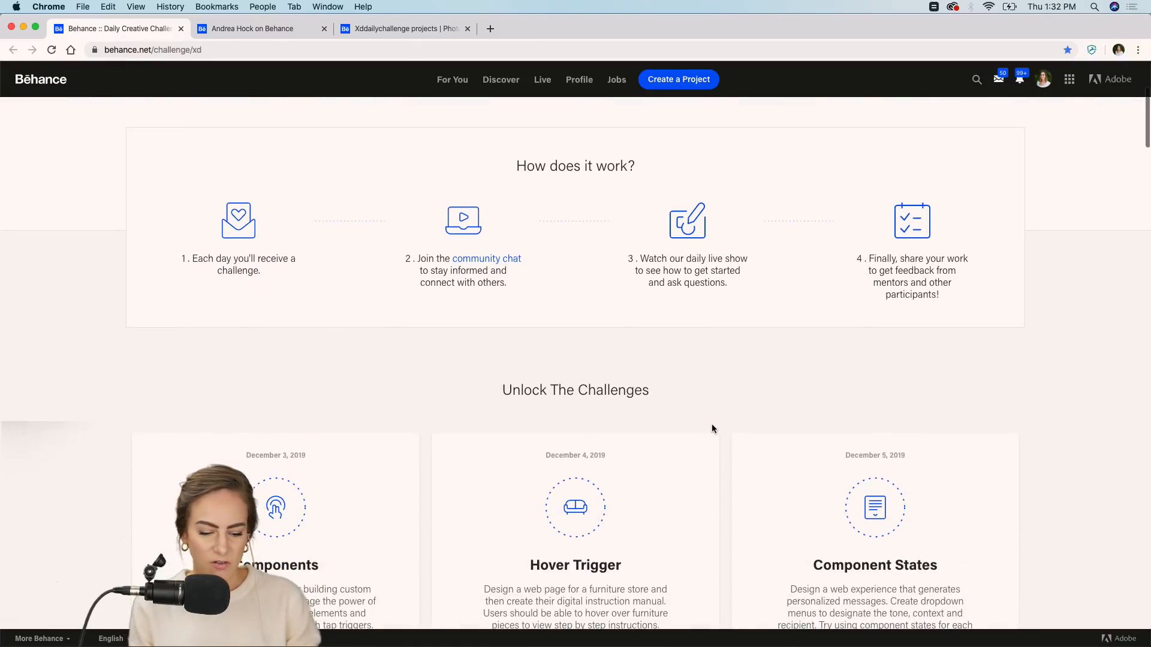
{"action": "scroll", "coordinate": [712, 428], "scroll_direction": "down", "scroll_amount": 4}
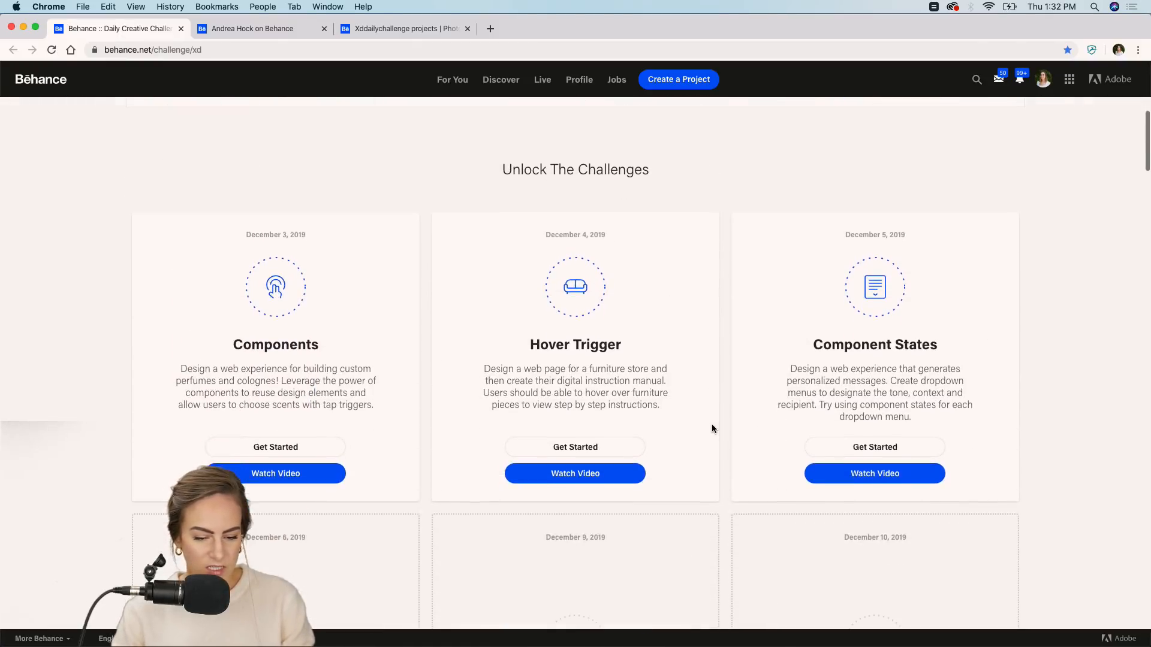
{"action": "scroll", "coordinate": [712, 429], "scroll_direction": "down", "scroll_amount": 1}
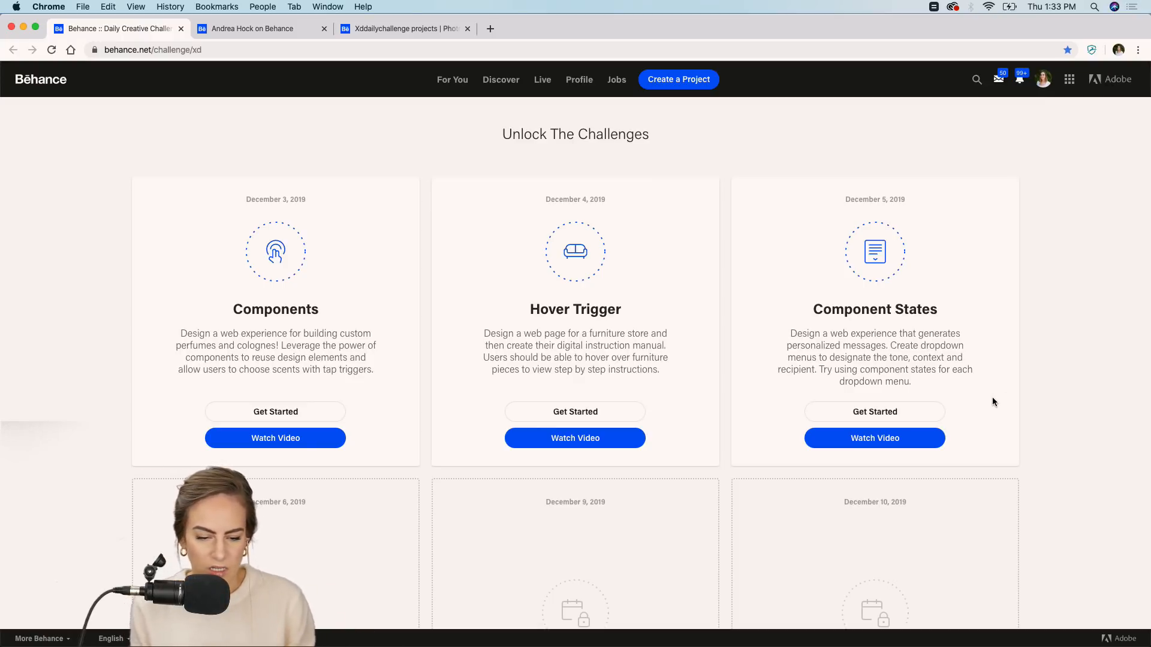
{"action": "left_click", "coordinate": [905, 414]}
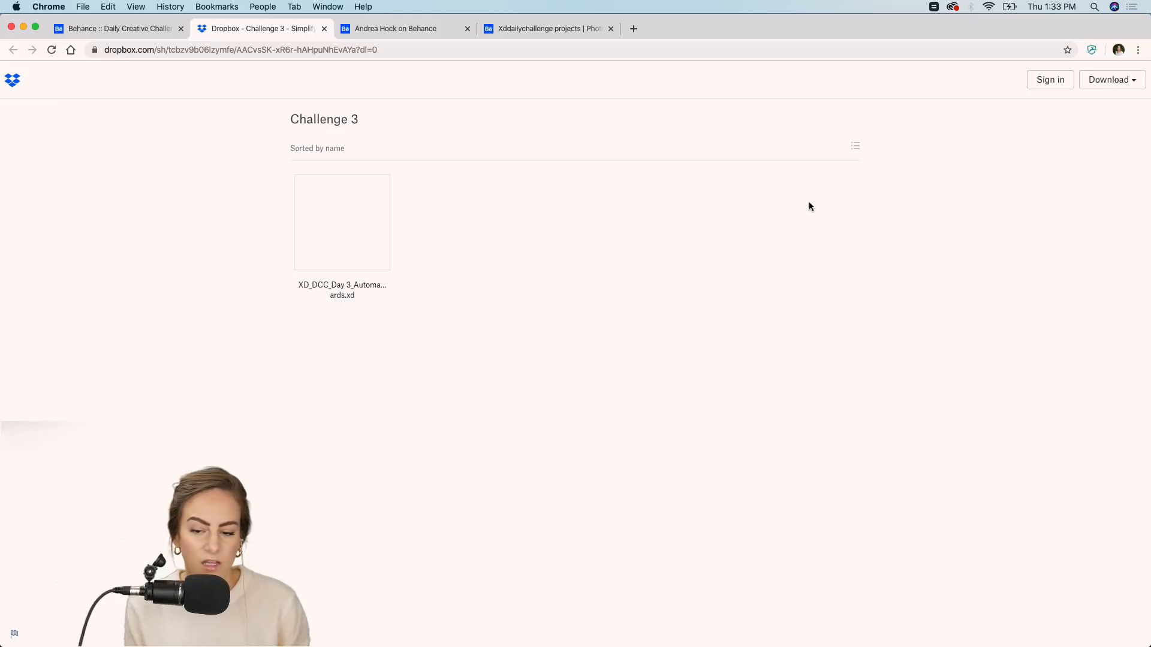
{"action": "left_click", "coordinate": [1110, 80]}
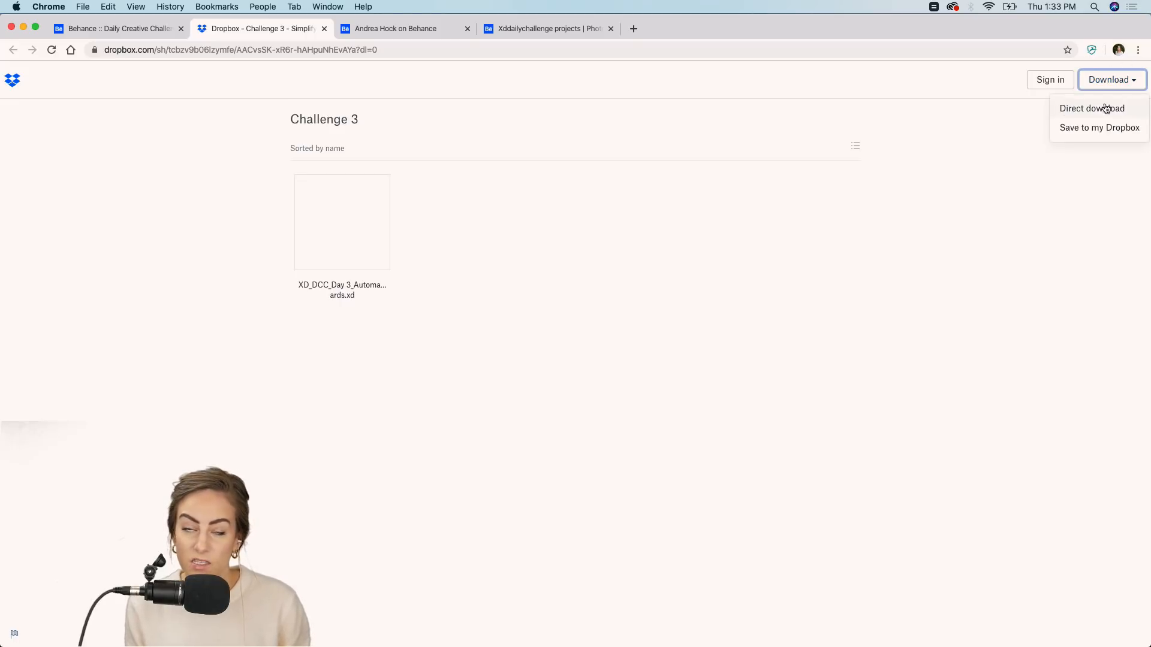
{"action": "left_click", "coordinate": [619, 240]}
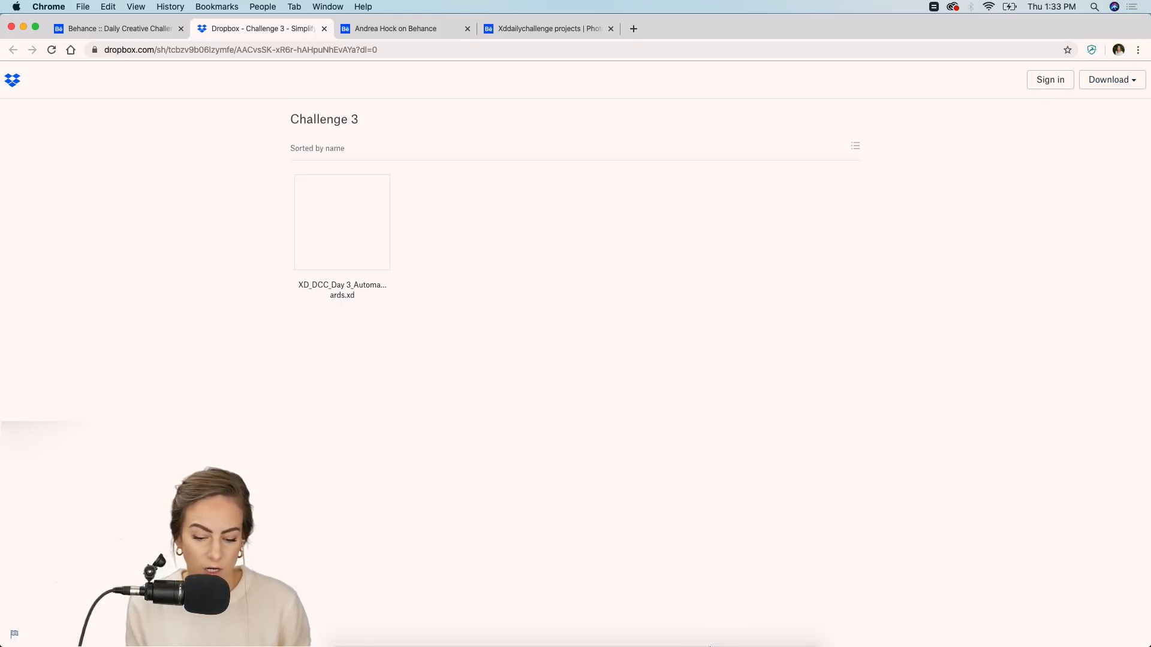
Switch to Adobe XD to glance over the Day 3 Automated Cards starter document, and return to the Dropbox page in Chrome.
{"action": "mouse_move", "coordinate": [723, 633]}
{"action": "left_click", "coordinate": [683, 630]}
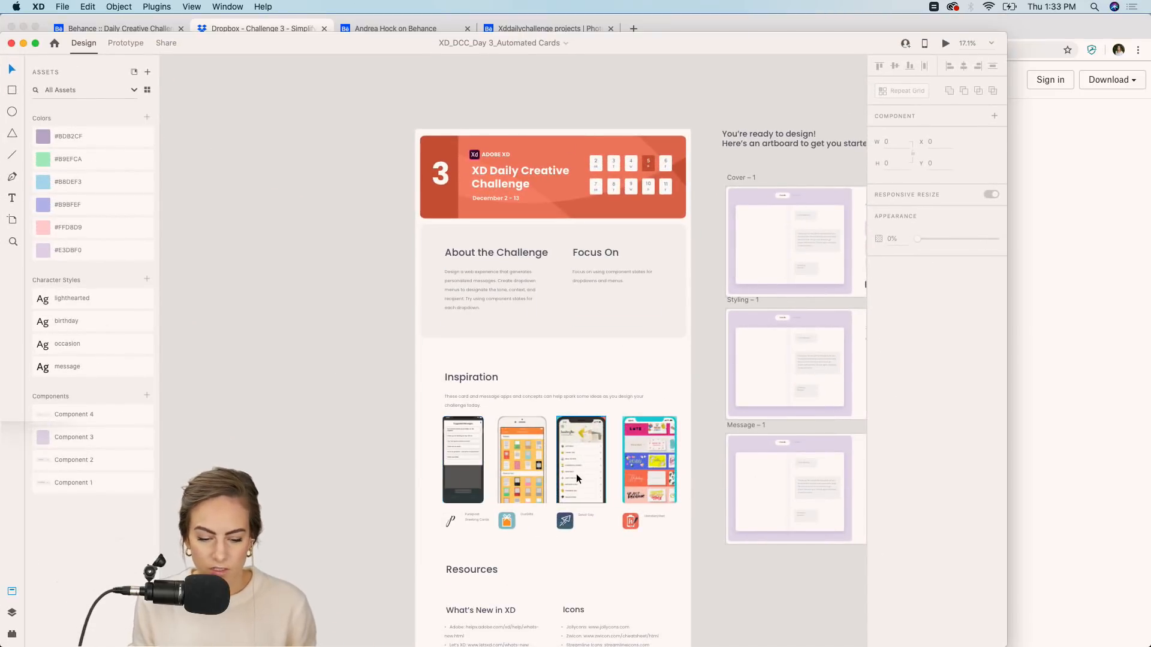
{"action": "scroll", "coordinate": [577, 474], "scroll_direction": "down", "scroll_amount": 3}
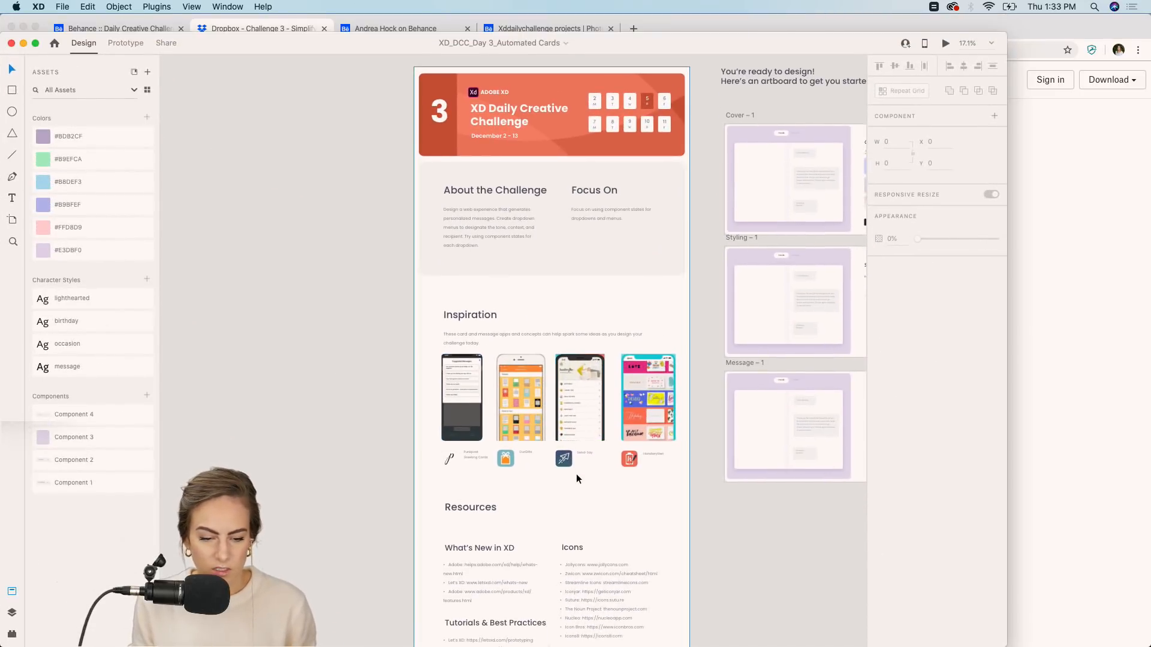
{"action": "left_click", "coordinate": [1029, 437]}
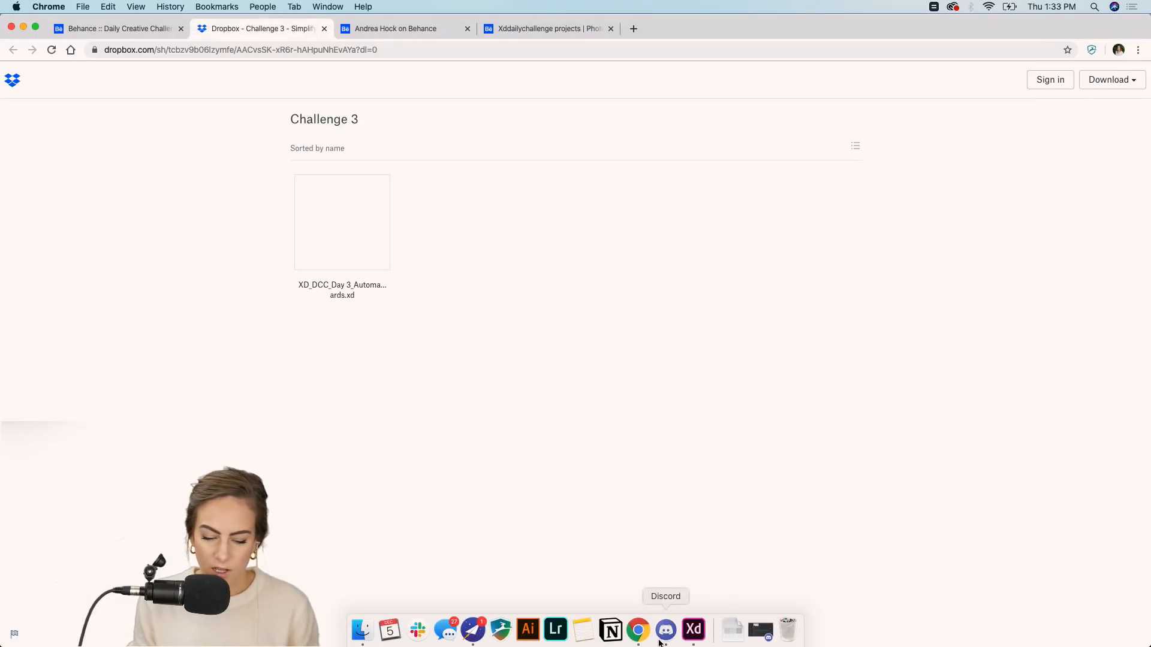
Switch to Discord and review the creative-challenge announcement and the shared work in the current-challenge channel.
{"action": "left_click", "coordinate": [663, 643]}
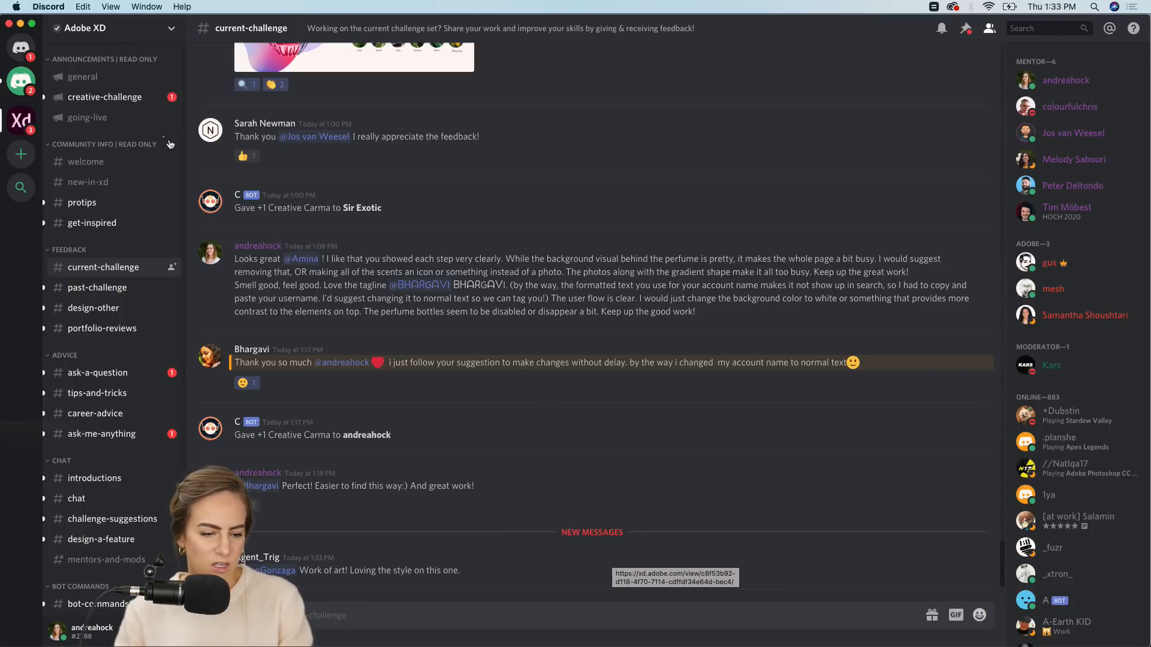
{"action": "left_click", "coordinate": [114, 97]}
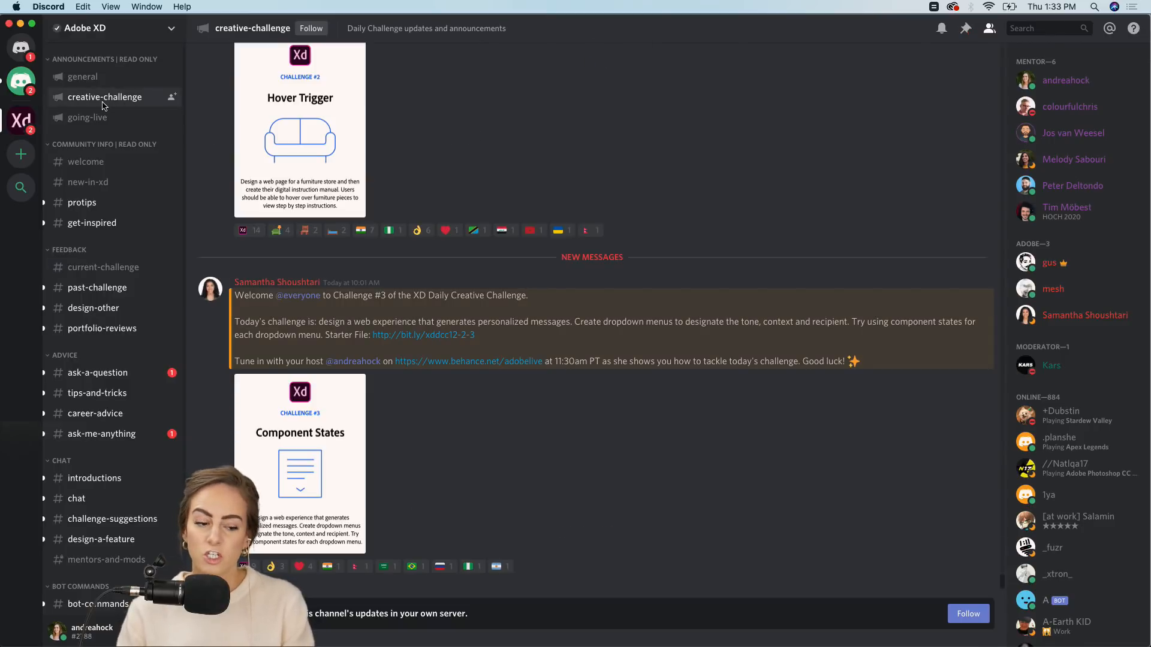
{"action": "left_click", "coordinate": [84, 269]}
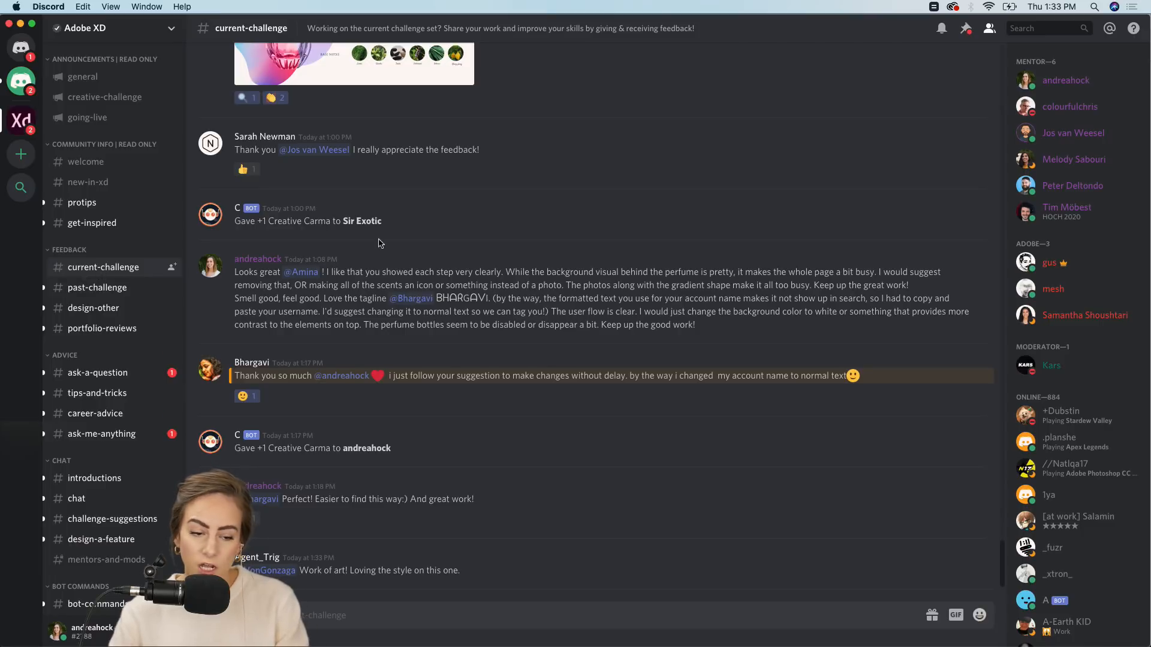
{"action": "scroll", "coordinate": [435, 239], "scroll_direction": "up", "scroll_amount": 8}
{"action": "scroll", "coordinate": [435, 239], "scroll_direction": "up", "scroll_amount": 15}
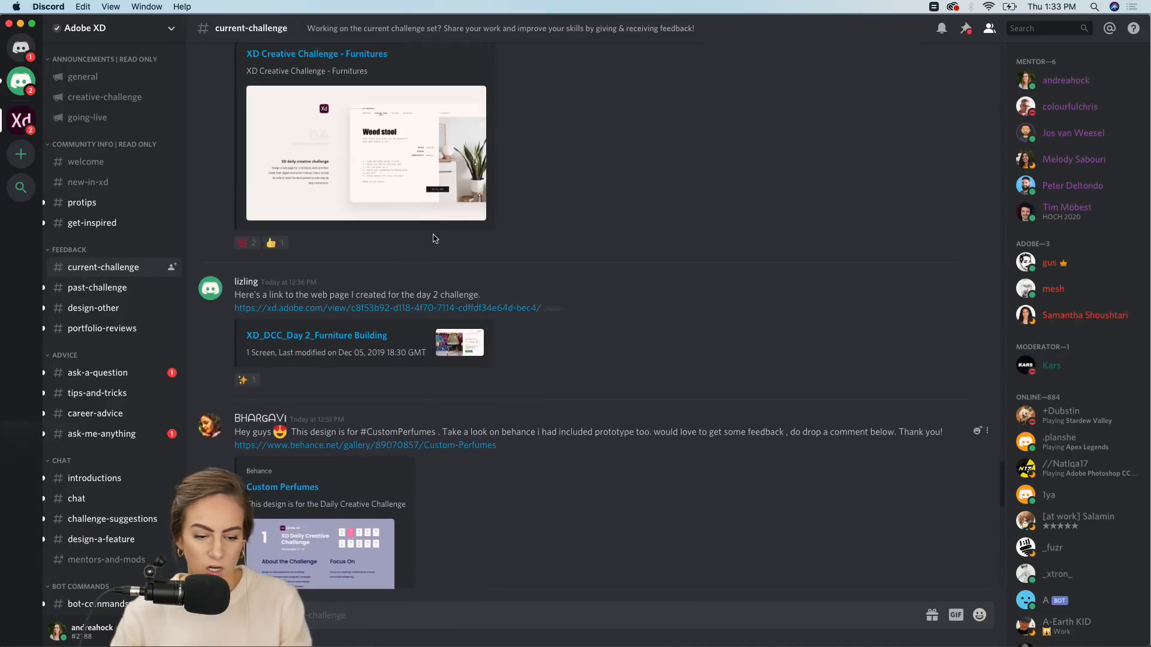
{"action": "scroll", "coordinate": [435, 238], "scroll_direction": "up", "scroll_amount": 5}
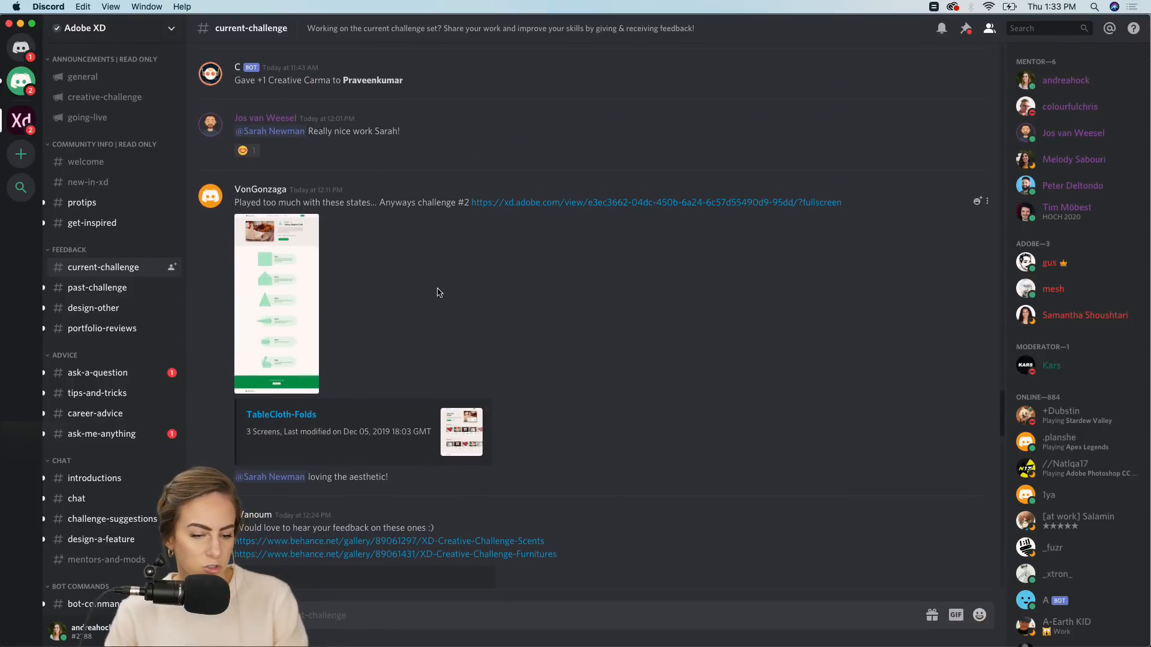
{"action": "scroll", "coordinate": [438, 291], "scroll_direction": "up", "scroll_amount": 15}
{"action": "scroll", "coordinate": [439, 293], "scroll_direction": "up", "scroll_amount": 10}
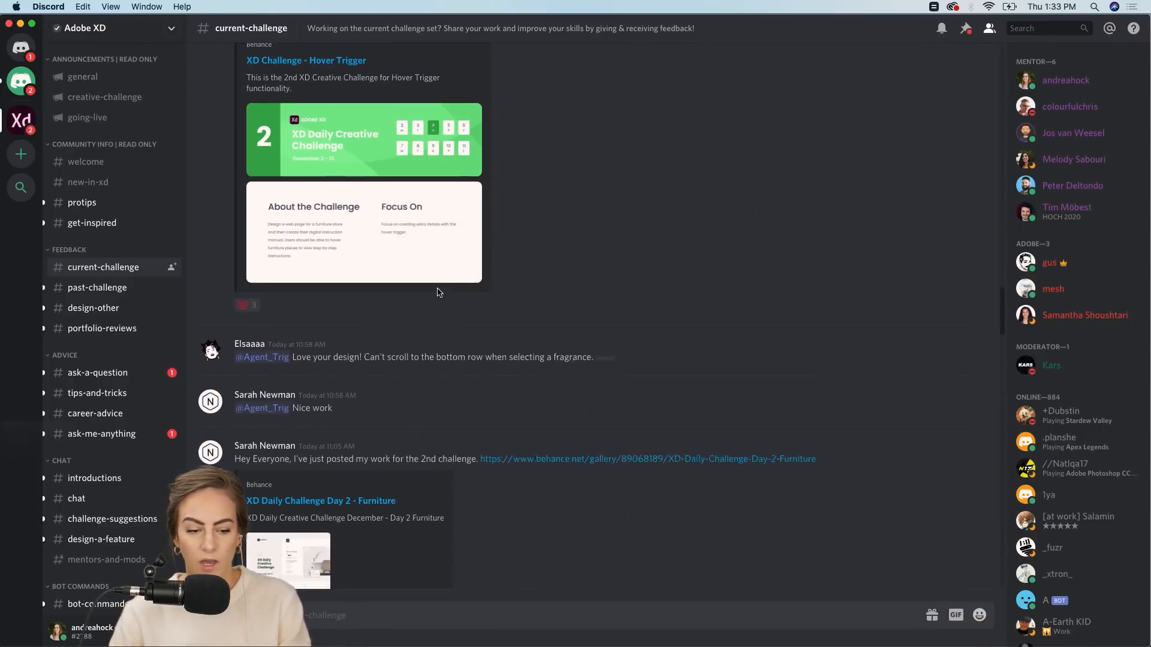
{"action": "scroll", "coordinate": [439, 293], "scroll_direction": "up", "scroll_amount": 5}
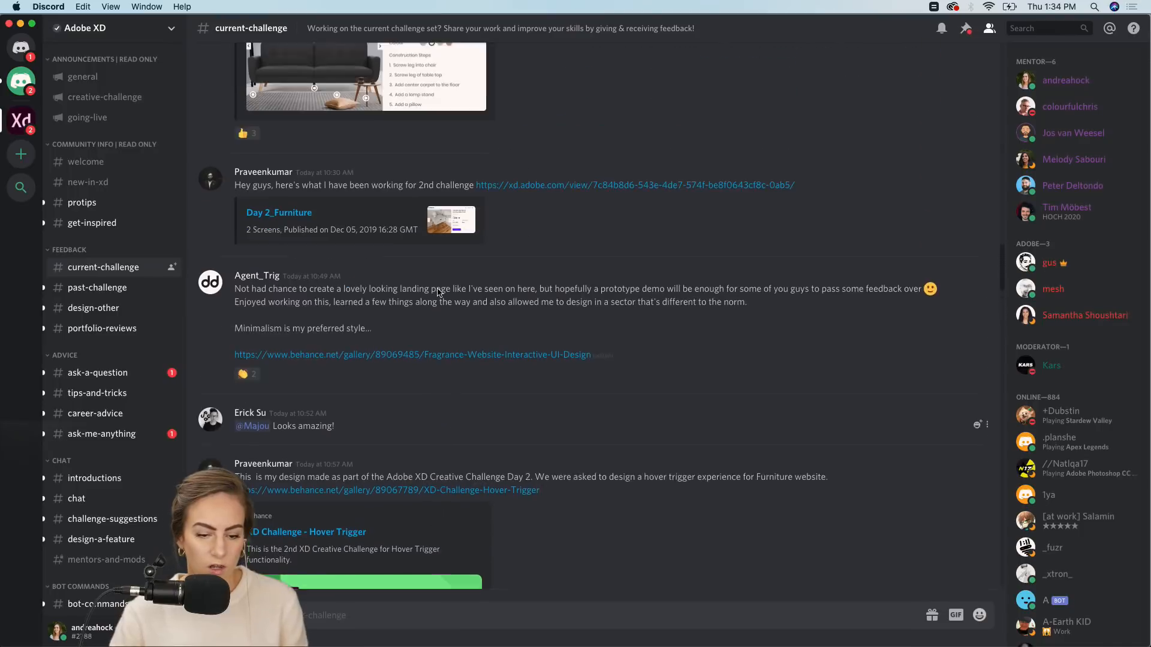
View the past-challenge, portfolio-reviews and design-other feedback channels.
{"action": "left_click", "coordinate": [111, 289]}
{"action": "left_click", "coordinate": [91, 326]}
{"action": "left_click", "coordinate": [89, 310]}
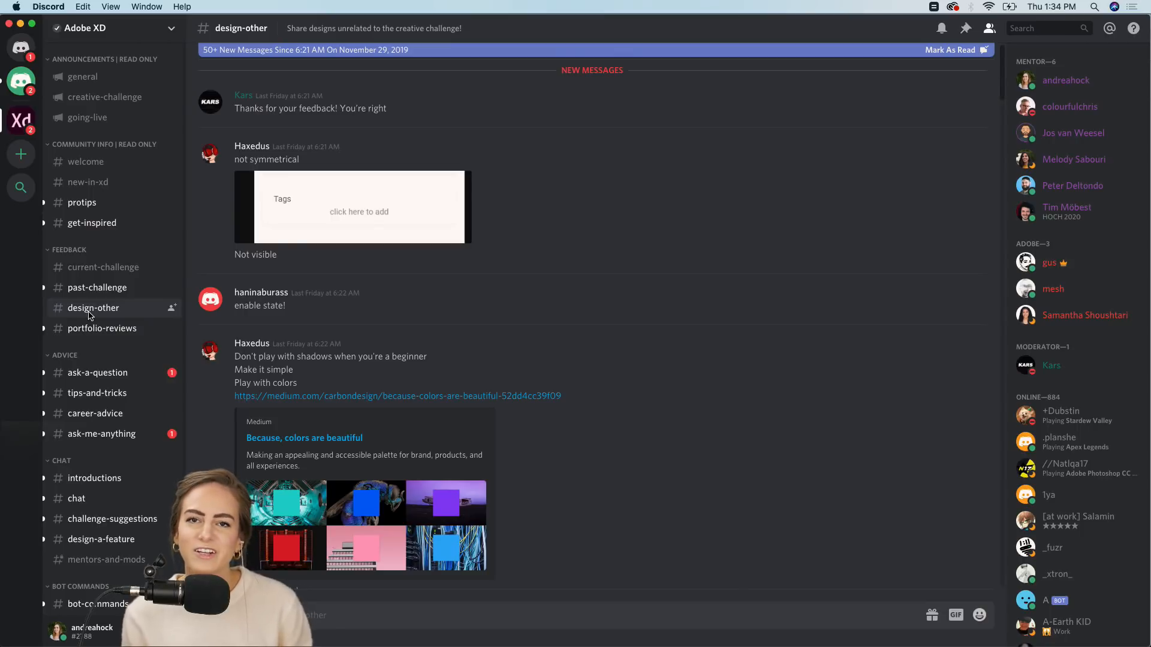
Leave Discord for the Behance challenge page, switch to Adobe XD and enlarge its window to fill the screen.
{"action": "left_click", "coordinate": [20, 23]}
{"action": "left_click", "coordinate": [142, 30]}
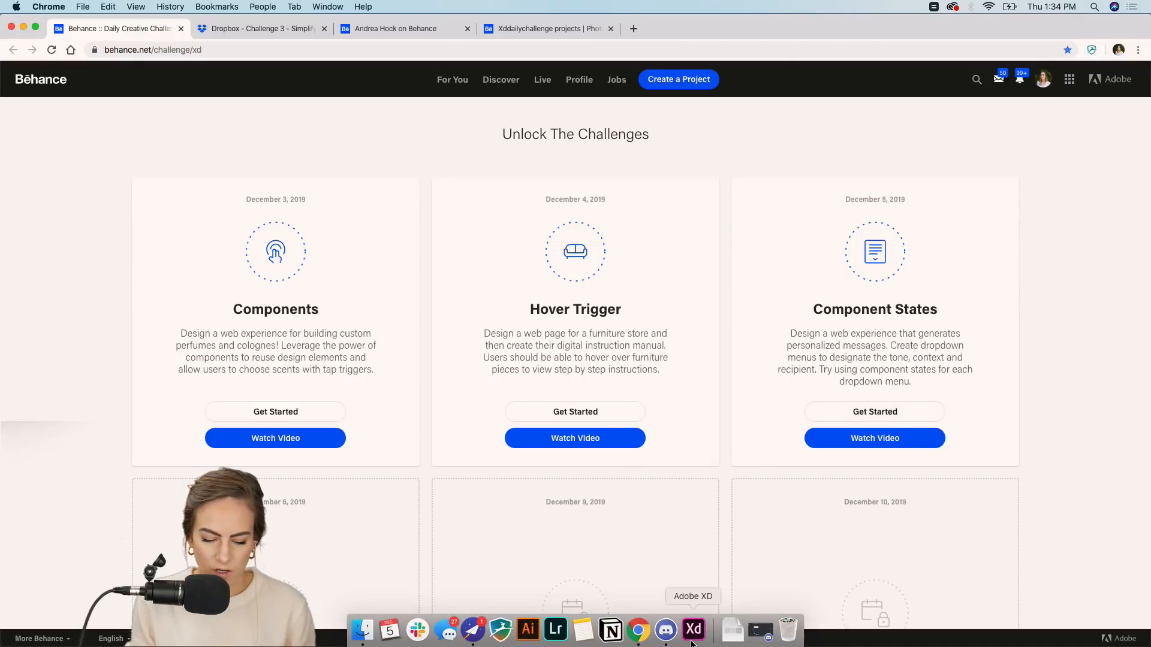
{"action": "left_click", "coordinate": [693, 633]}
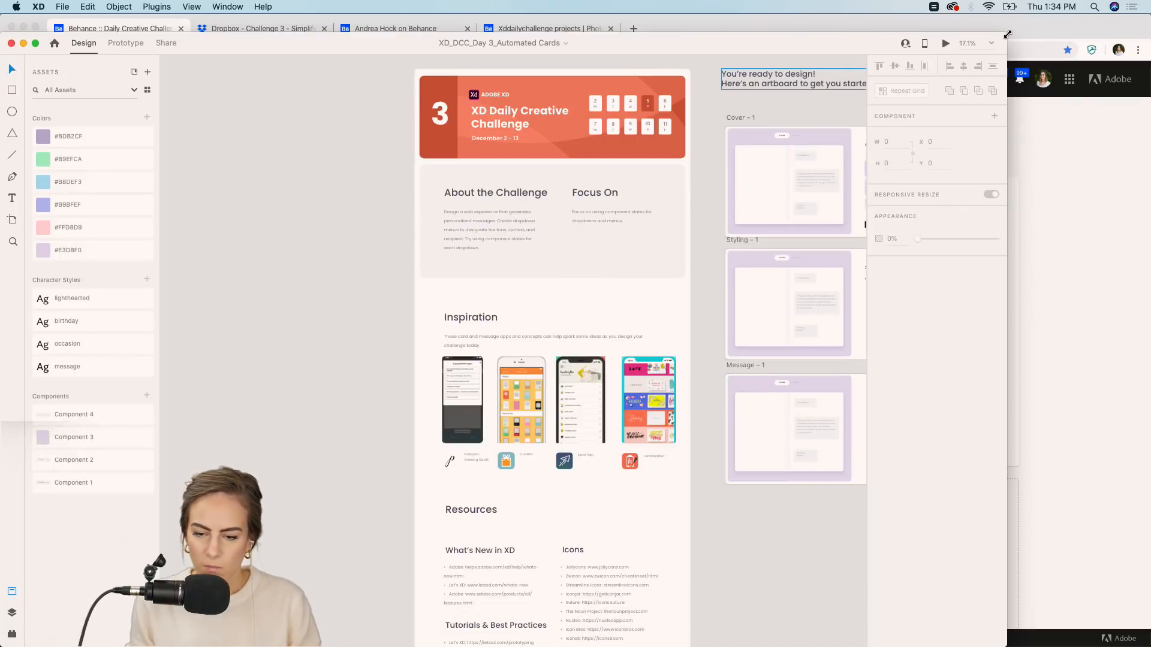
{"action": "left_click_drag", "start_coordinate": [1007, 33], "coordinate": [1150, 14]}
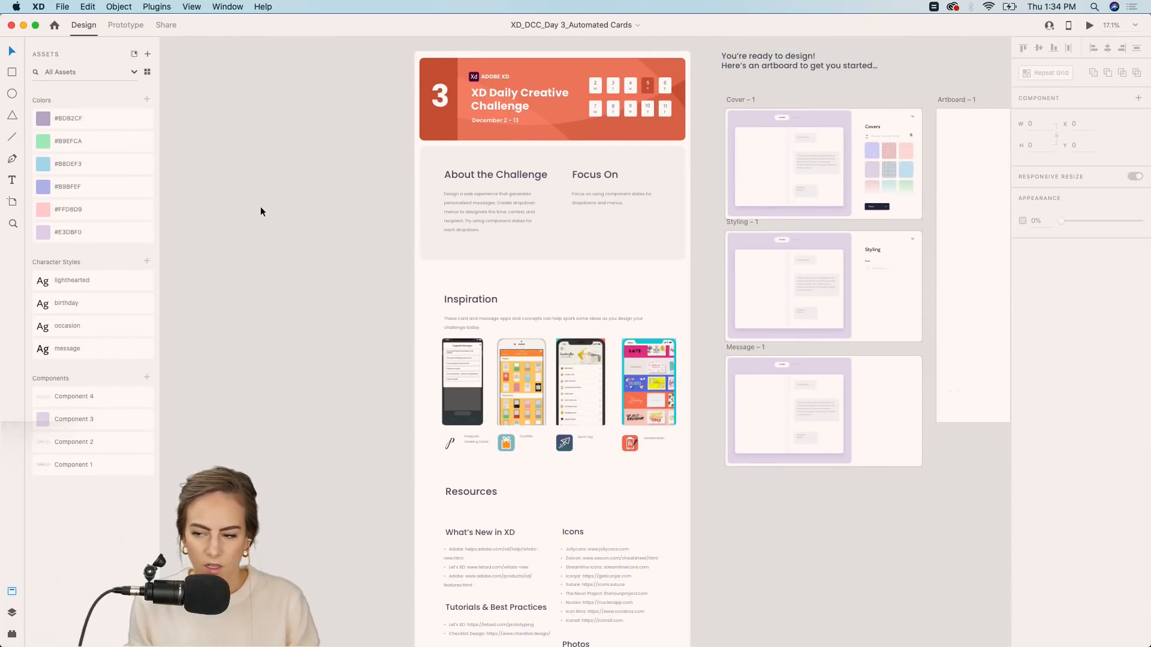
Examine the challenge header and the About the Challenge and Focus On sections of the starter document.
{"action": "scroll", "coordinate": [260, 199], "scroll_direction": "up", "scroll_amount": 4}
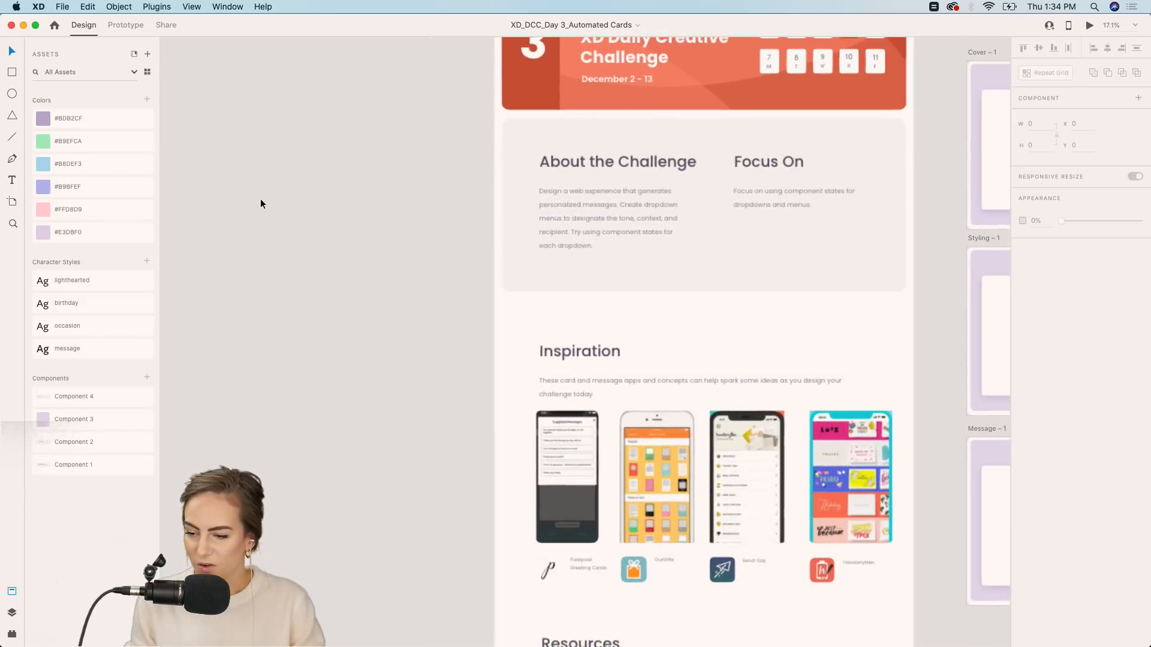
{"action": "scroll", "coordinate": [260, 199], "scroll_direction": "right", "scroll_amount": 3}
{"action": "scroll", "coordinate": [260, 199], "scroll_direction": "up", "scroll_amount": 2}
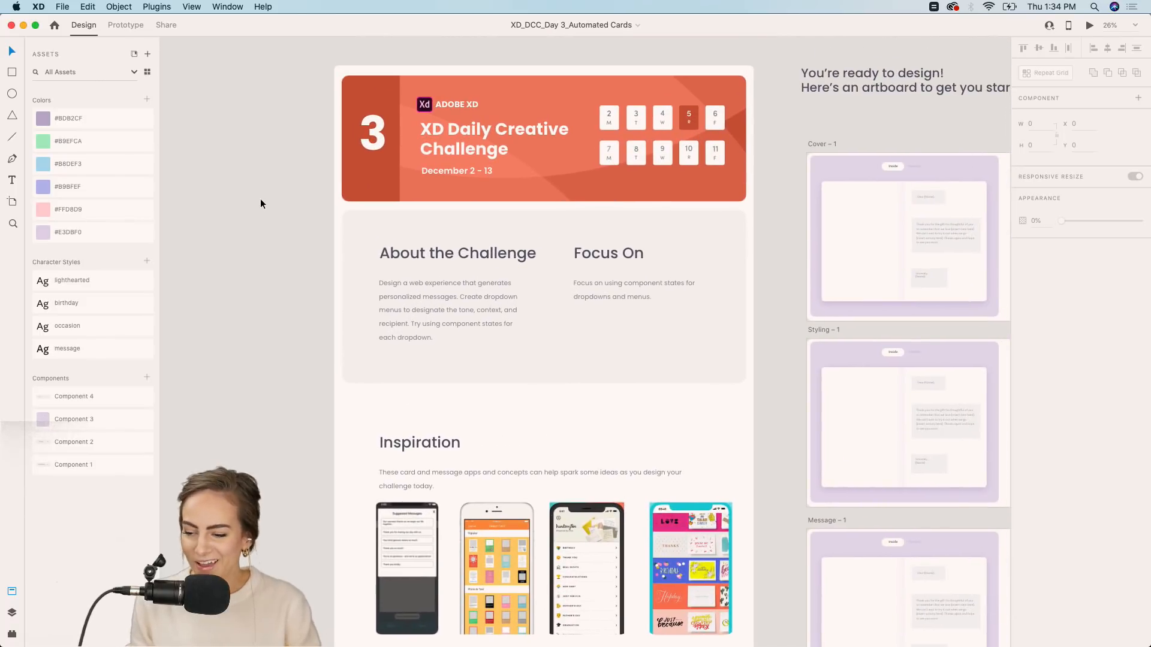
{"action": "scroll", "coordinate": [260, 199], "scroll_direction": "up", "scroll_amount": 3}
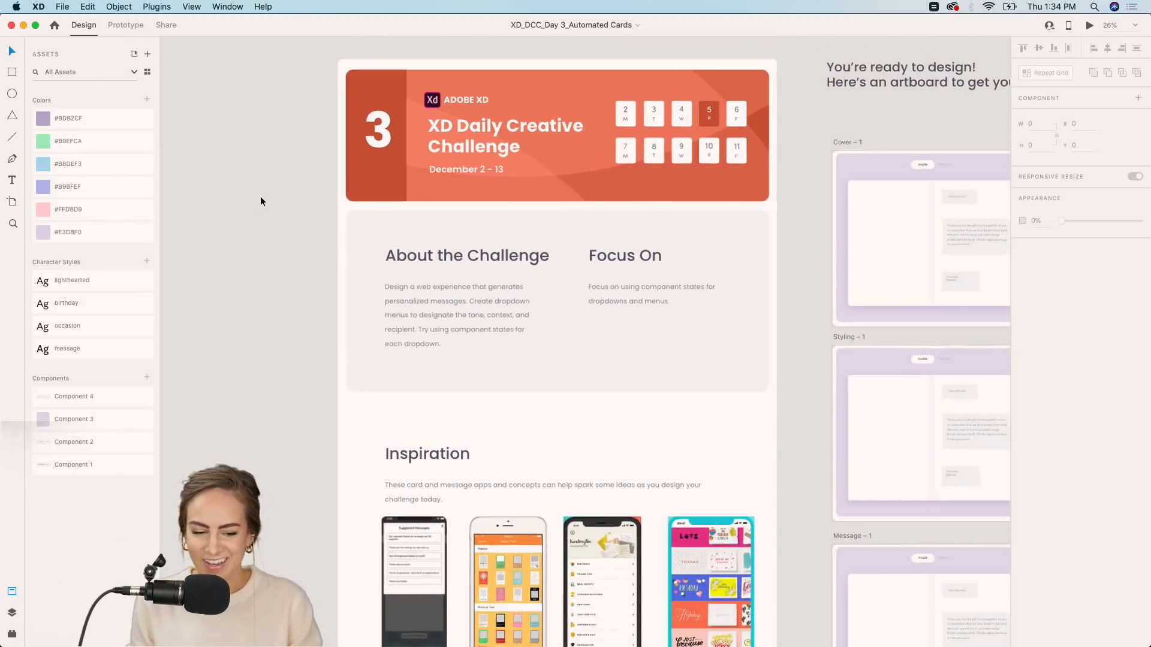
{"action": "scroll", "coordinate": [260, 196], "scroll_direction": "right", "scroll_amount": 1}
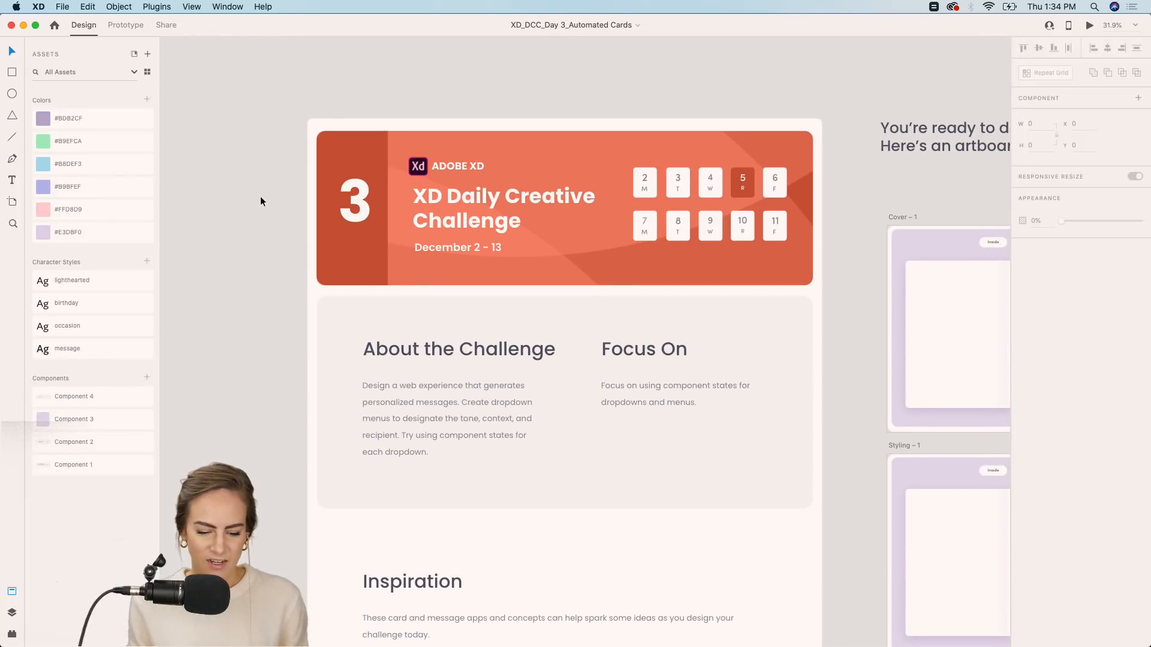
{"action": "scroll", "coordinate": [283, 125], "scroll_direction": "up", "scroll_amount": 3}
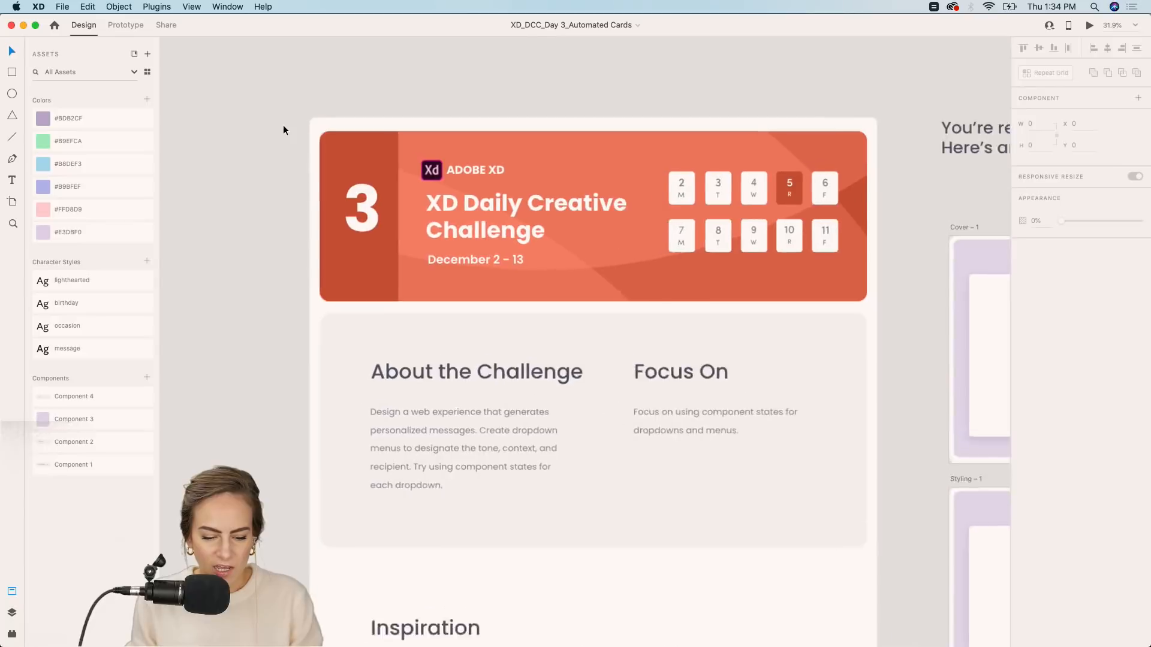
{"action": "scroll", "coordinate": [284, 130], "scroll_direction": "down", "scroll_amount": 2}
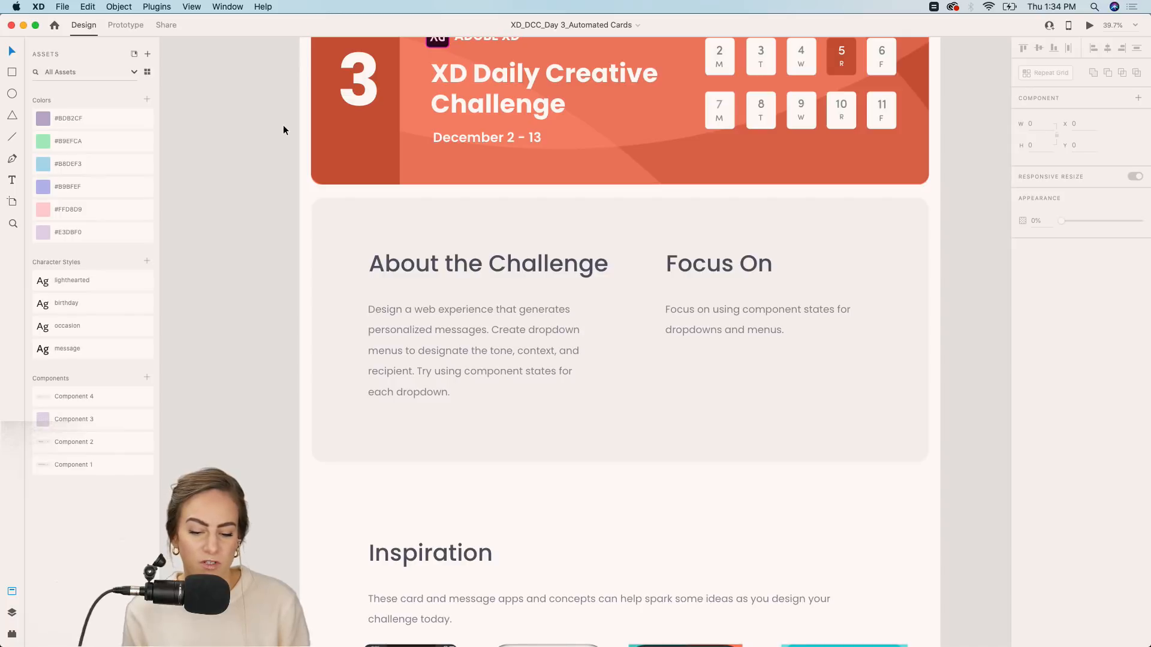
Examine the four card and message app examples in the Inspiration section, from Punkpost Greeting Cards to Handwrytten.
{"action": "scroll", "coordinate": [284, 125], "scroll_direction": "down", "scroll_amount": 5}
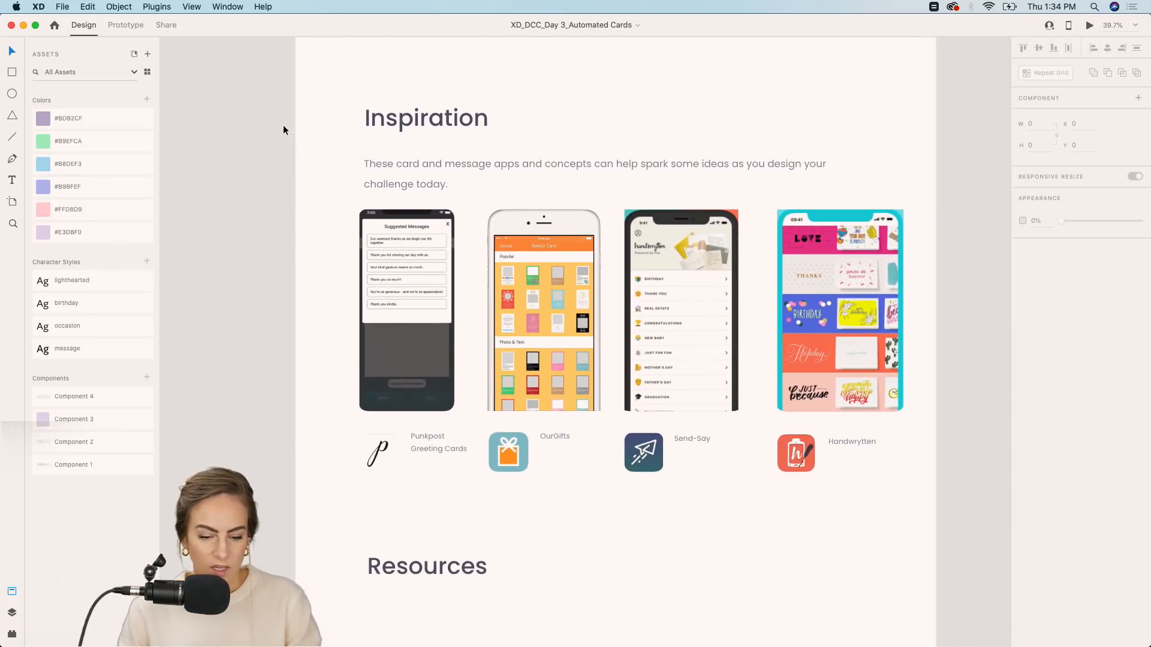
{"action": "scroll", "coordinate": [284, 129], "scroll_direction": "up", "scroll_amount": 5}
{"action": "scroll", "coordinate": [283, 125], "scroll_direction": "right", "scroll_amount": 5}
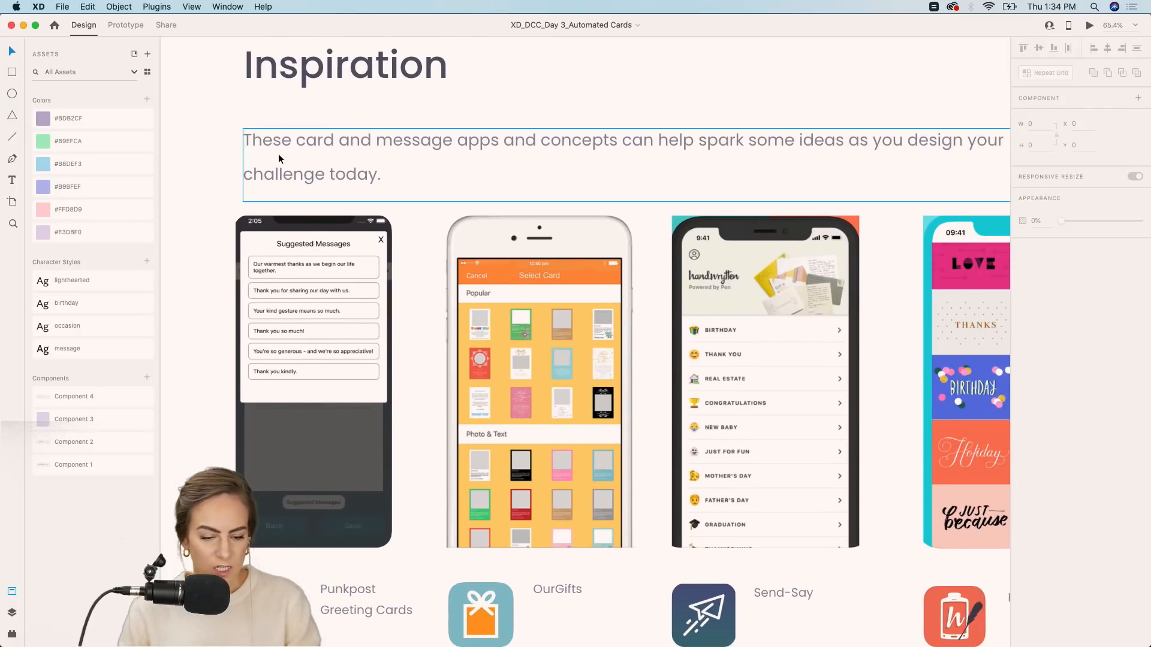
{"action": "scroll", "coordinate": [278, 154], "scroll_direction": "down", "scroll_amount": 3}
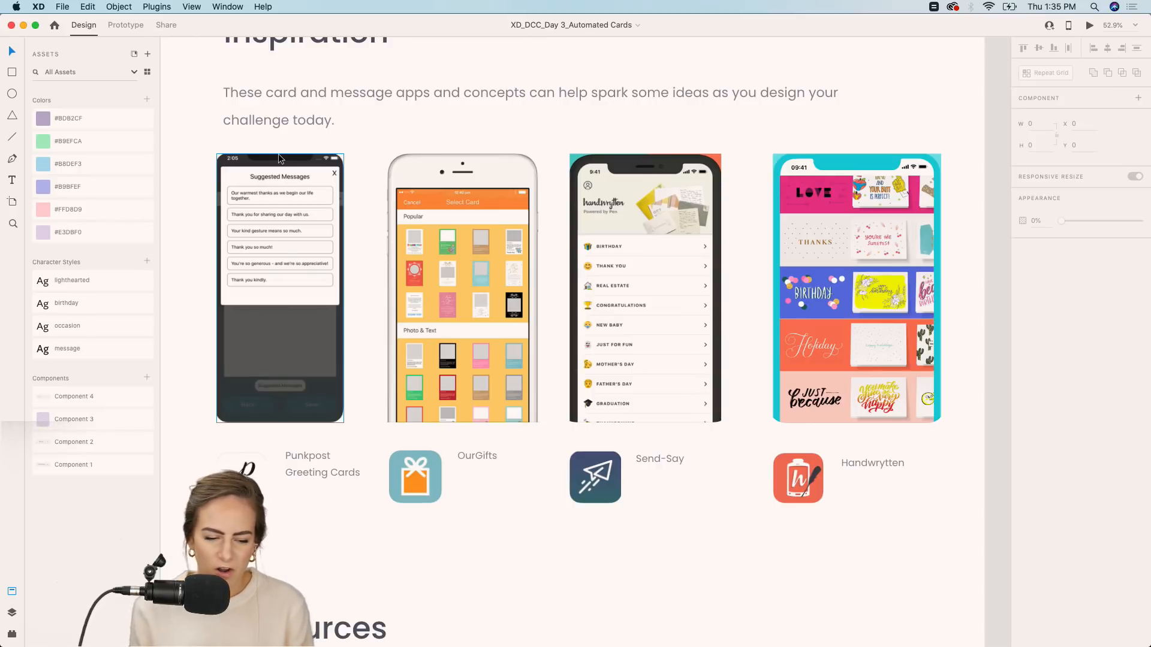
{"action": "scroll", "coordinate": [278, 153], "scroll_direction": "up", "scroll_amount": 3}
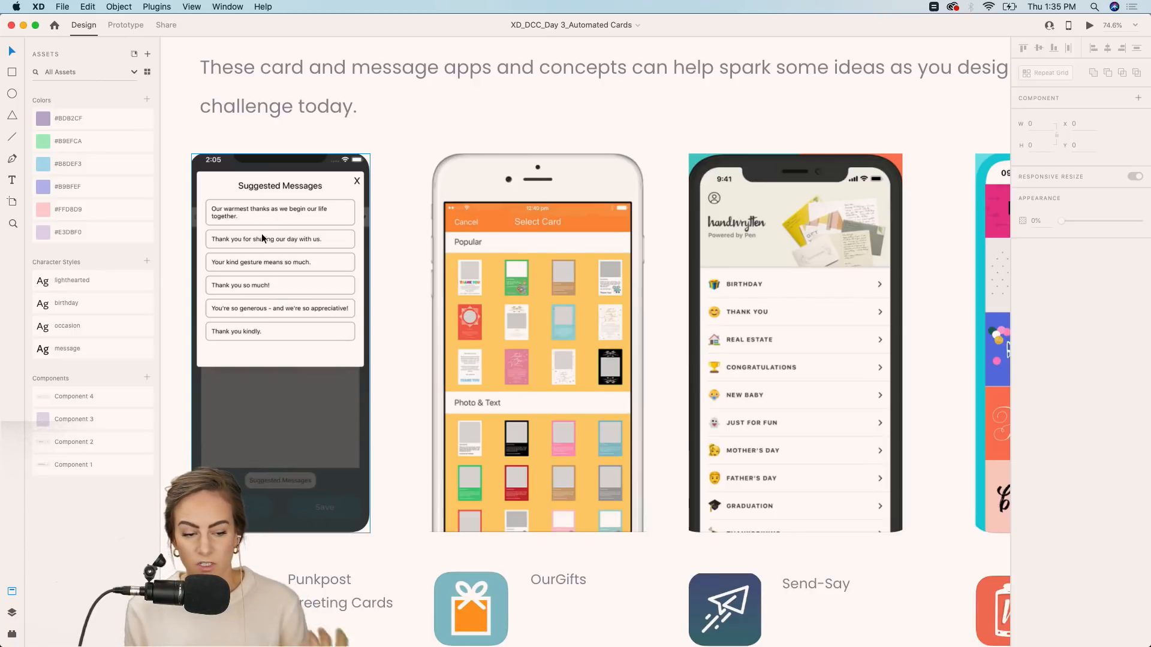
{"action": "scroll", "coordinate": [290, 356], "scroll_direction": "down", "scroll_amount": 2}
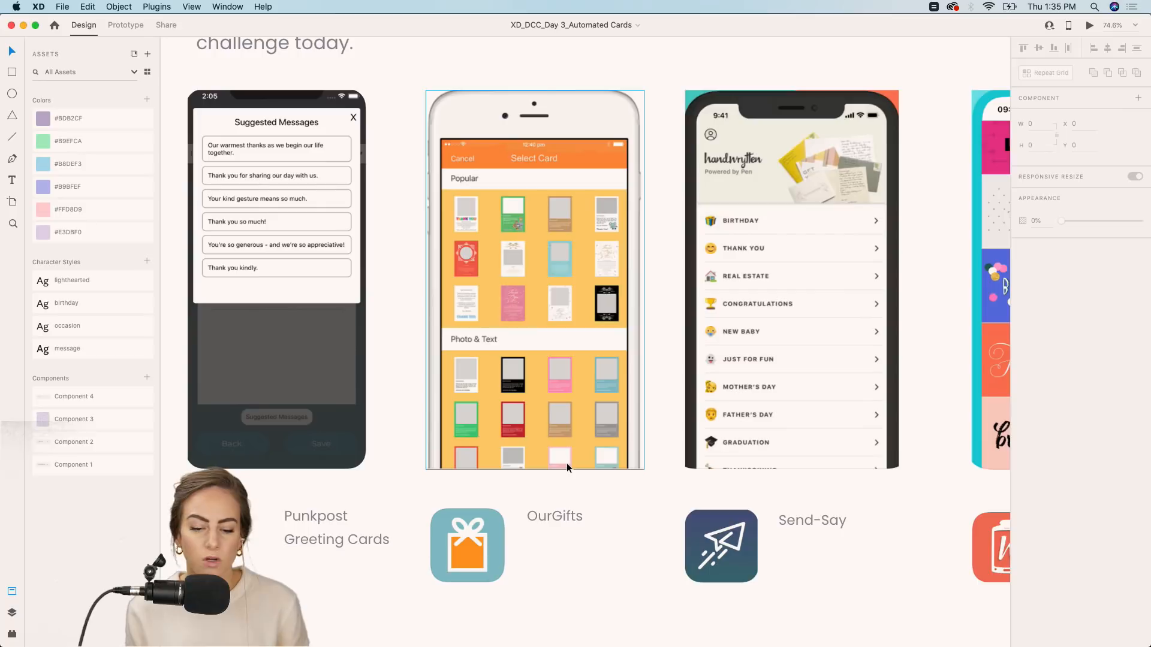
{"action": "scroll", "coordinate": [567, 463], "scroll_direction": "right", "scroll_amount": 5}
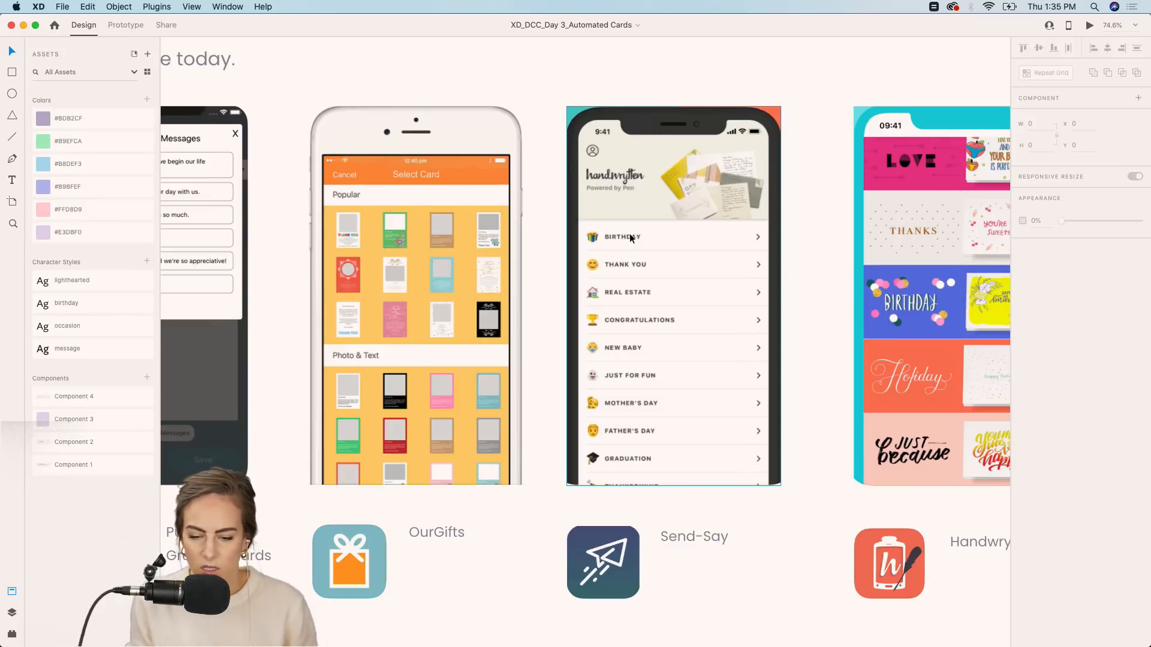
{"action": "scroll", "coordinate": [629, 236], "scroll_direction": "right", "scroll_amount": 5}
{"action": "scroll", "coordinate": [630, 238], "scroll_direction": "right", "scroll_amount": 3}
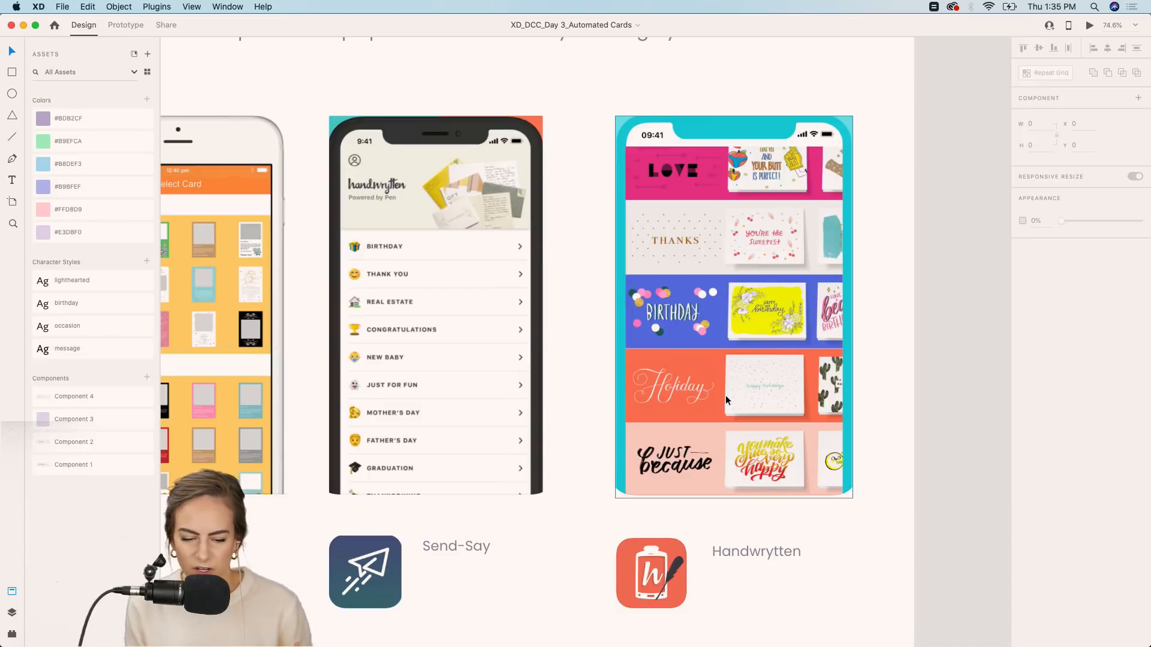
{"action": "scroll", "coordinate": [708, 396], "scroll_direction": "down", "scroll_amount": 5}
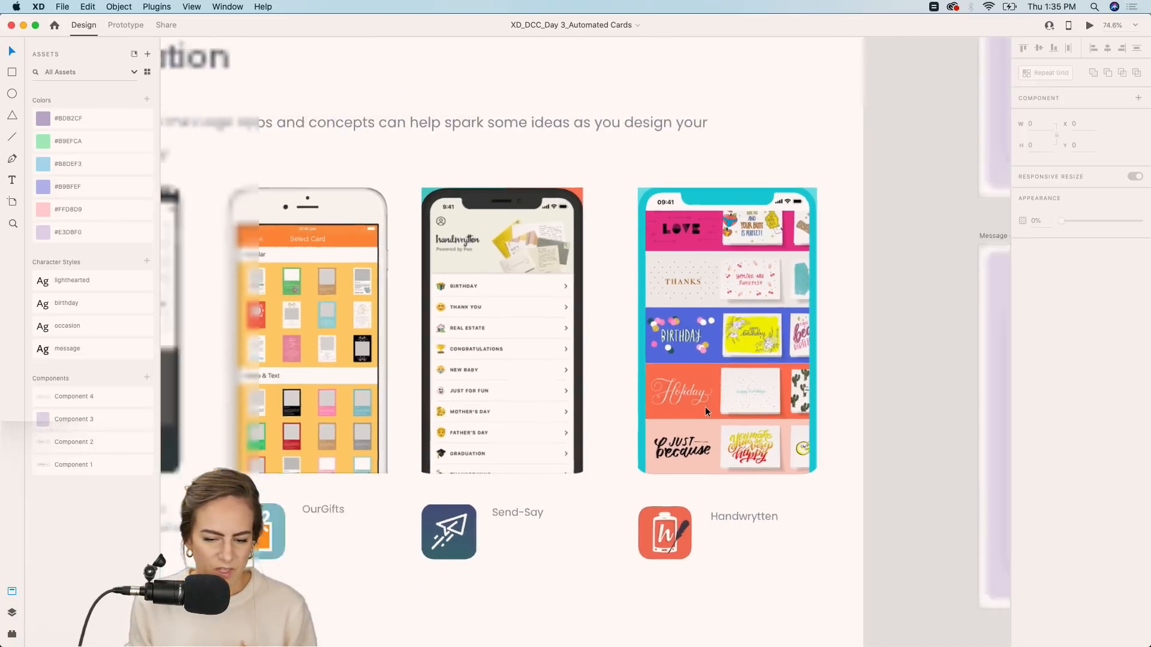
{"action": "scroll", "coordinate": [705, 406], "scroll_direction": "down", "scroll_amount": 3}
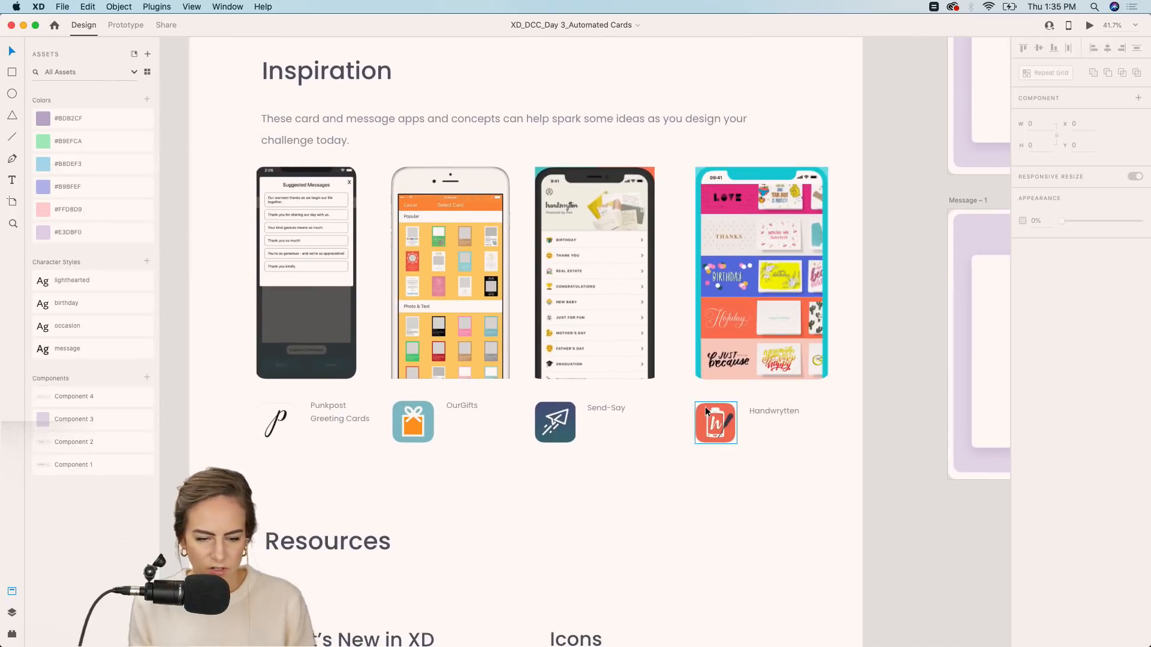
Examine the Resources link lists and the Daily Feedback & Updates and When you Finish sections of the starter document.
{"action": "scroll", "coordinate": [705, 411], "scroll_direction": "down", "scroll_amount": 8}
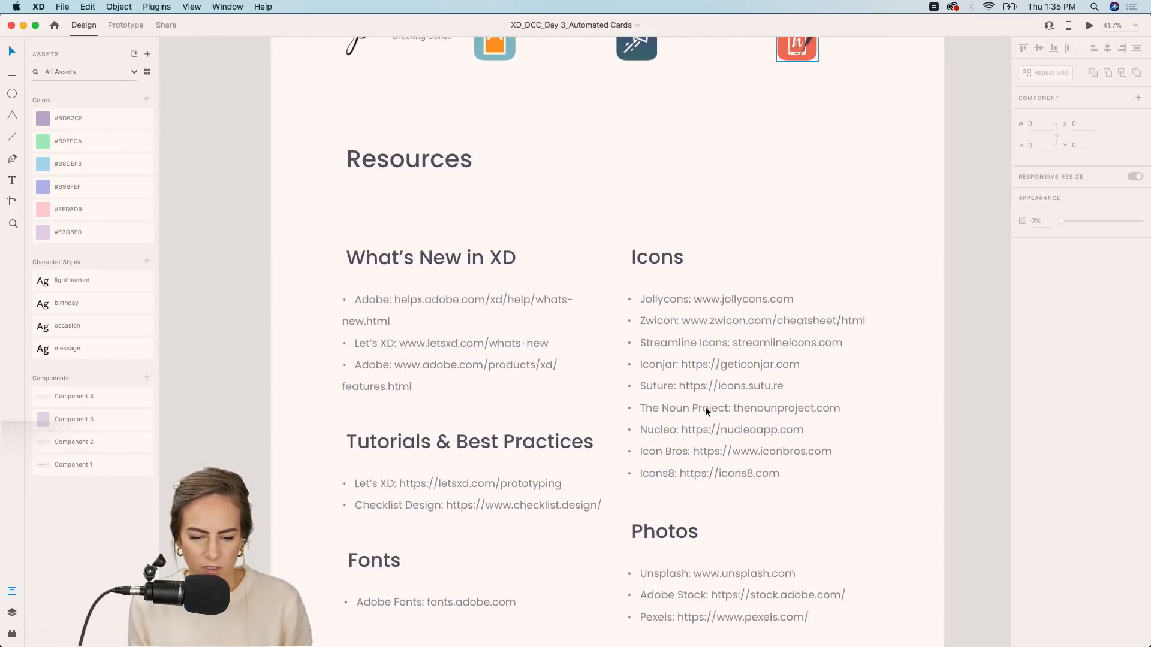
{"action": "scroll", "coordinate": [705, 407], "scroll_direction": "down", "scroll_amount": 2}
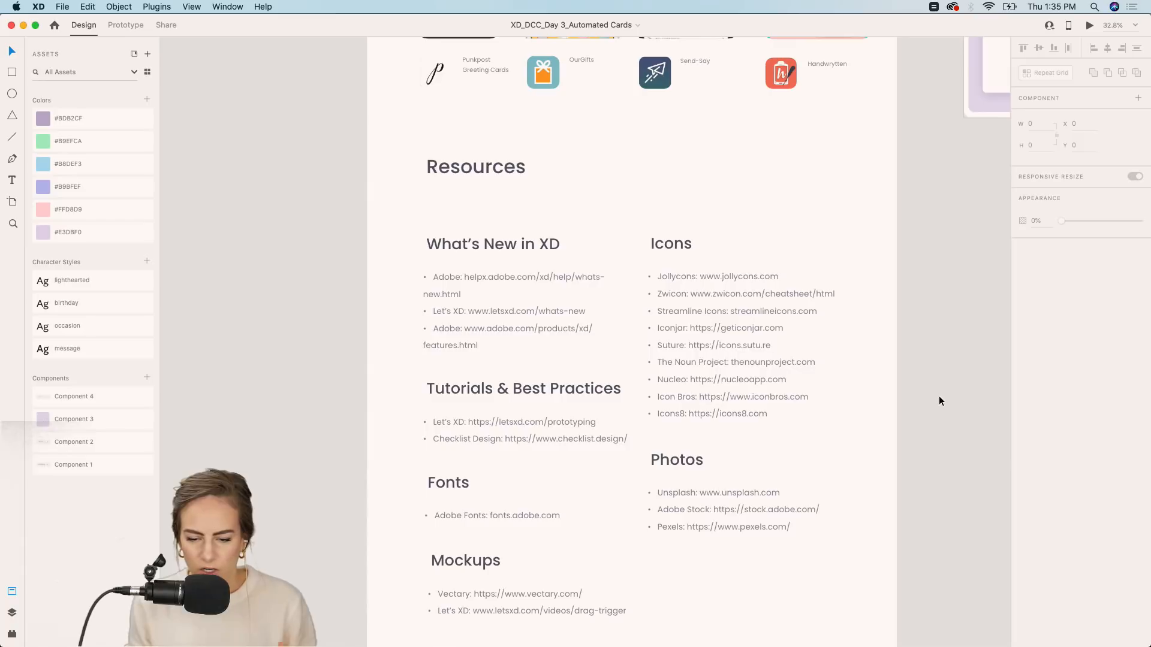
{"action": "scroll", "coordinate": [938, 399], "scroll_direction": "down", "scroll_amount": 2}
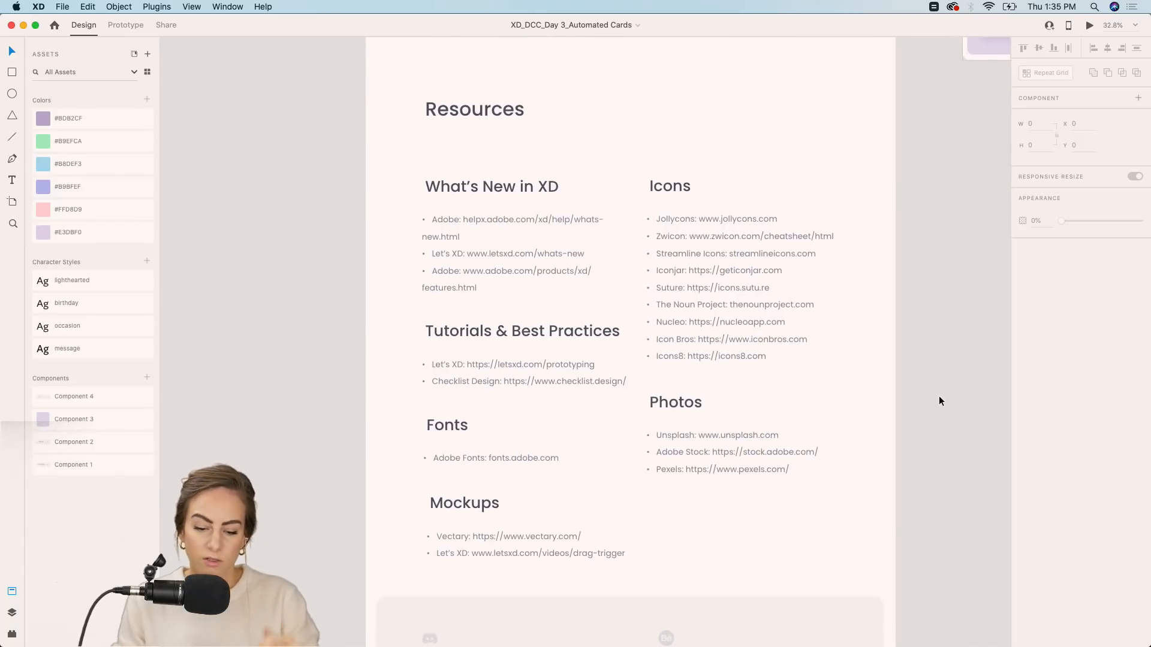
{"action": "scroll", "coordinate": [940, 397], "scroll_direction": "down", "scroll_amount": 2}
{"action": "scroll", "coordinate": [939, 400], "scroll_direction": "down", "scroll_amount": 8}
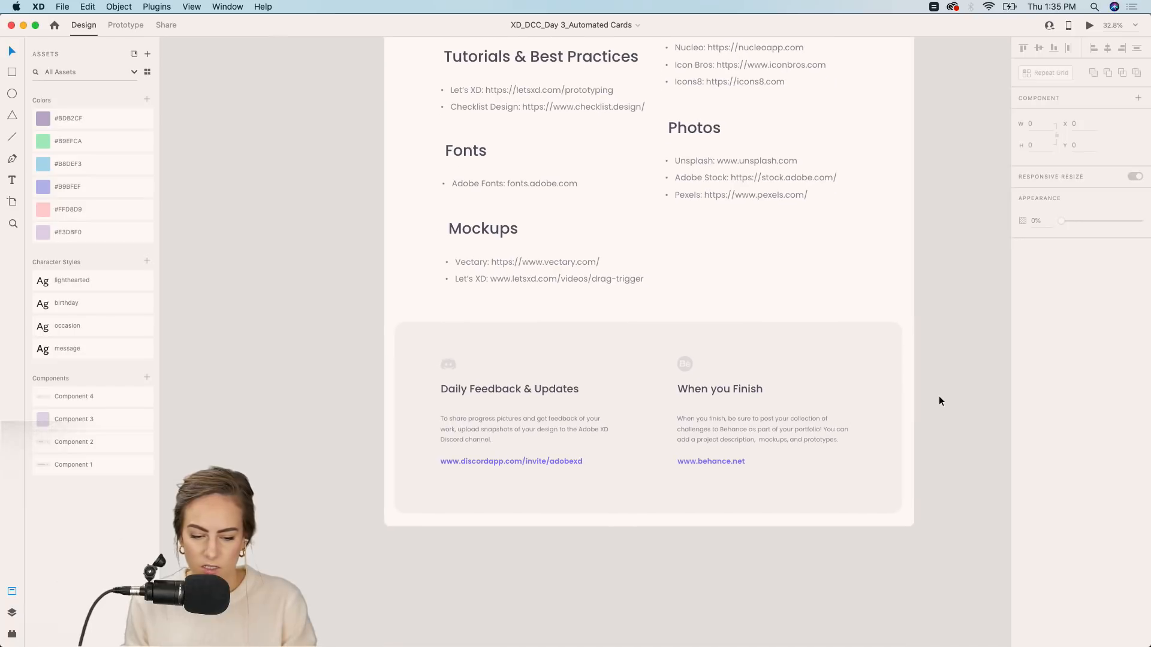
{"action": "scroll", "coordinate": [940, 401], "scroll_direction": "up", "scroll_amount": 3}
{"action": "scroll", "coordinate": [940, 399], "scroll_direction": "left", "scroll_amount": 3}
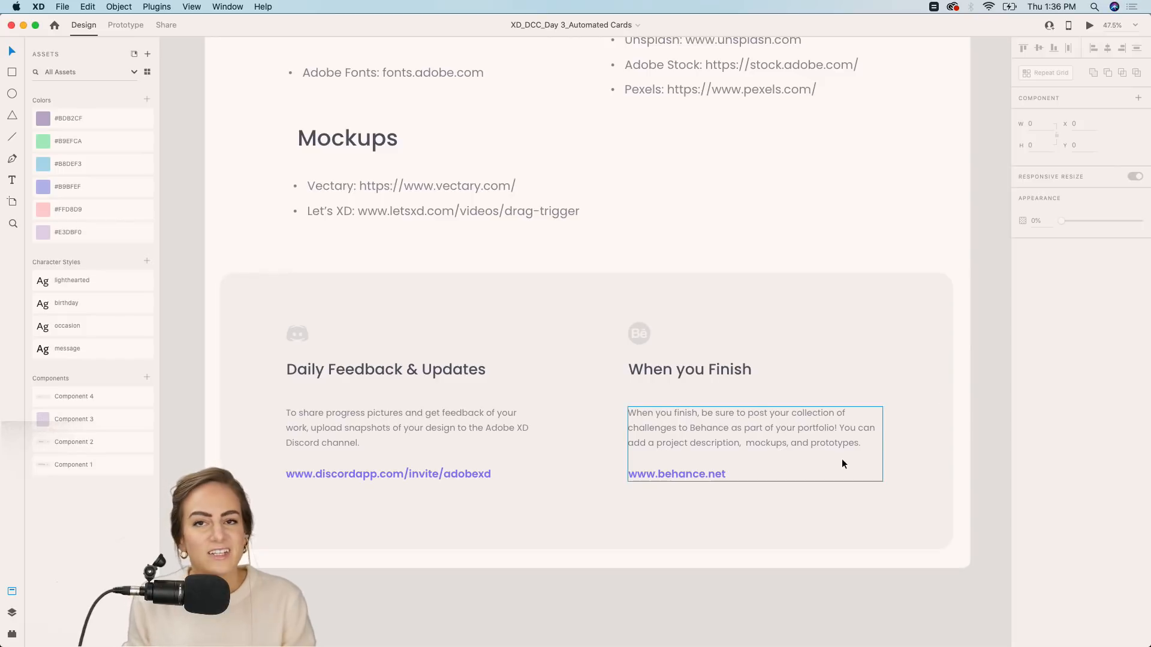
{"action": "scroll", "coordinate": [842, 464], "scroll_direction": "down", "scroll_amount": 5}
View the starter artboards beneath the "You're ready to design!" heading, beside the challenge brief.
{"action": "scroll", "coordinate": [842, 464], "scroll_direction": "up", "scroll_amount": 10}
{"action": "scroll", "coordinate": [842, 464], "scroll_direction": "right", "scroll_amount": 4}
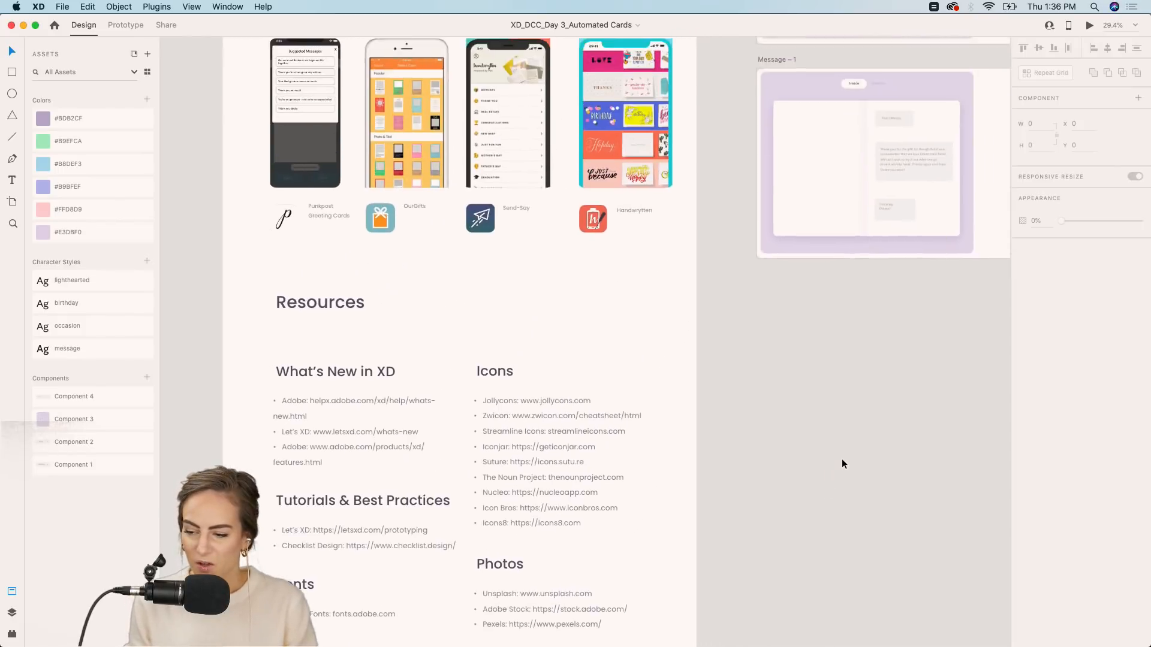
{"action": "scroll", "coordinate": [842, 458], "scroll_direction": "up", "scroll_amount": 3}
{"action": "scroll", "coordinate": [842, 459], "scroll_direction": "right", "scroll_amount": 2}
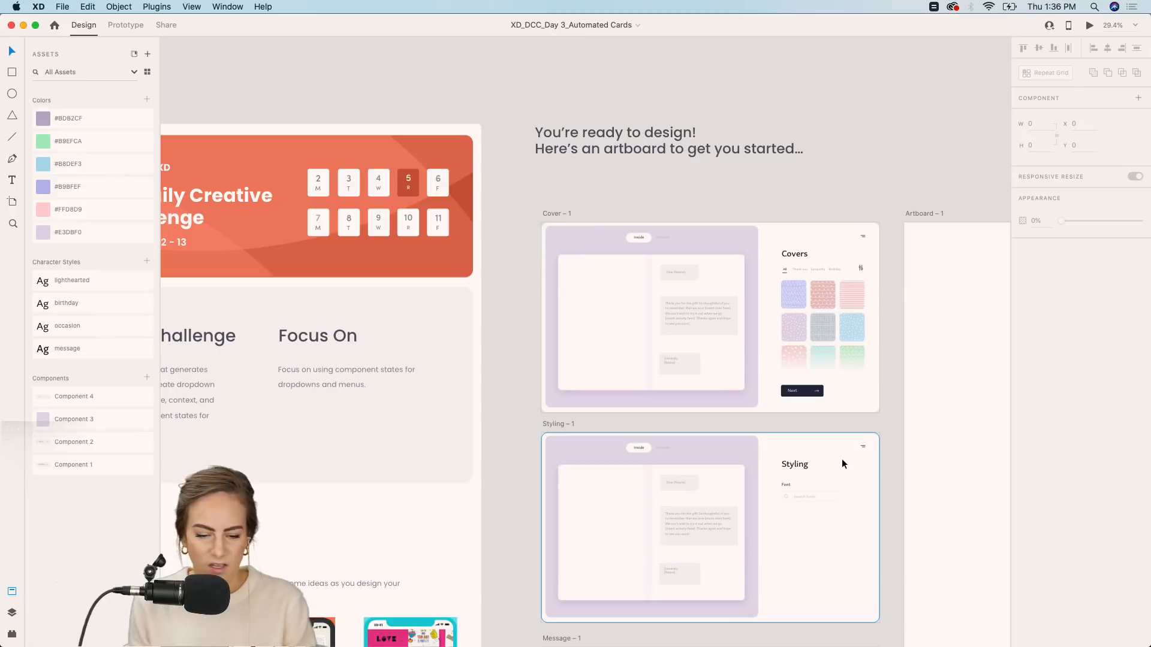
{"action": "scroll", "coordinate": [843, 445], "scroll_direction": "up", "scroll_amount": 3}
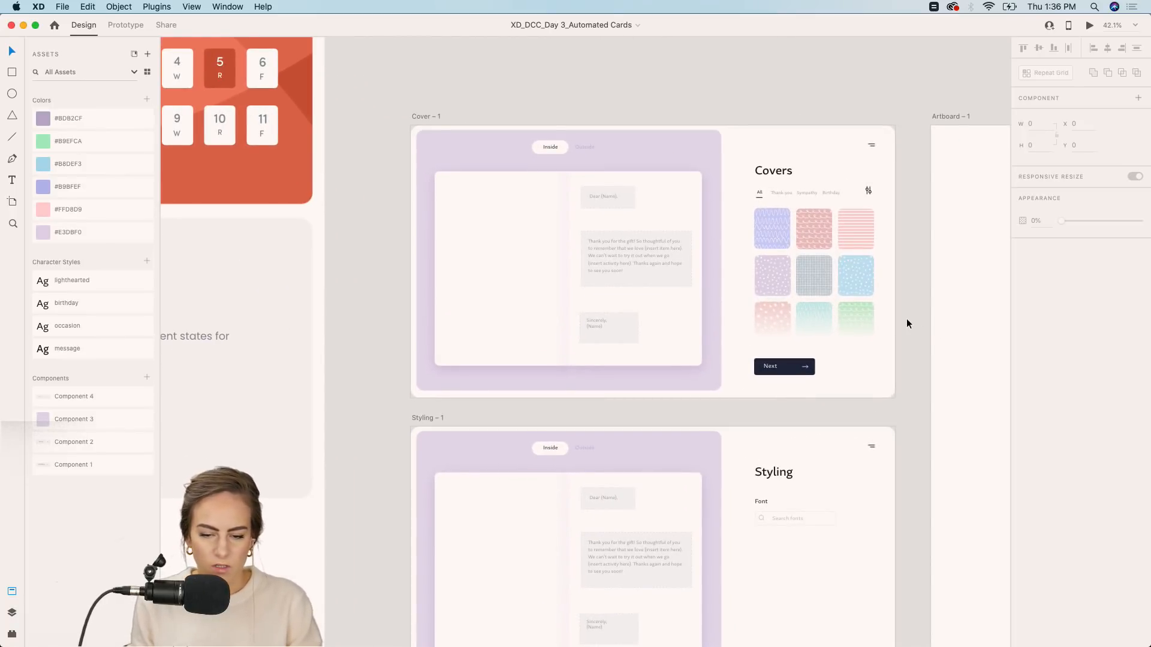
{"action": "scroll", "coordinate": [907, 322], "scroll_direction": "up", "scroll_amount": 5}
{"action": "scroll", "coordinate": [907, 322], "scroll_direction": "right", "scroll_amount": 1}
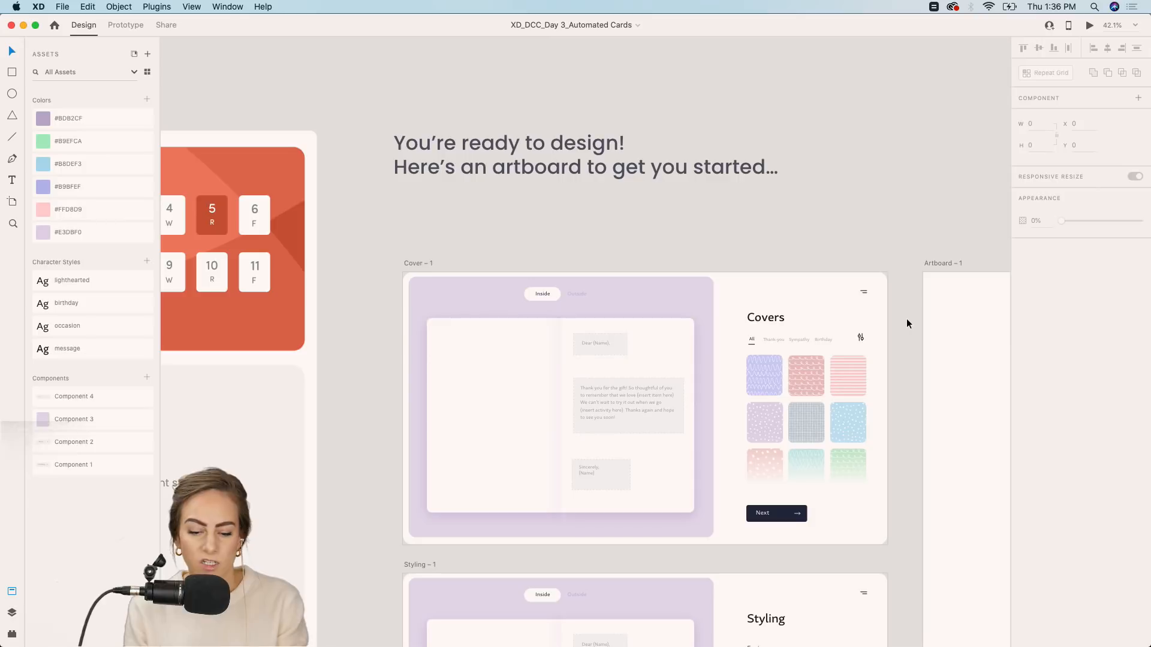
Examine the Cover – 1 artboard's Inside/Outside toggle, greeting, message and sign-off placeholders, and Covers options.
{"action": "scroll", "coordinate": [907, 318], "scroll_direction": "up", "scroll_amount": 5}
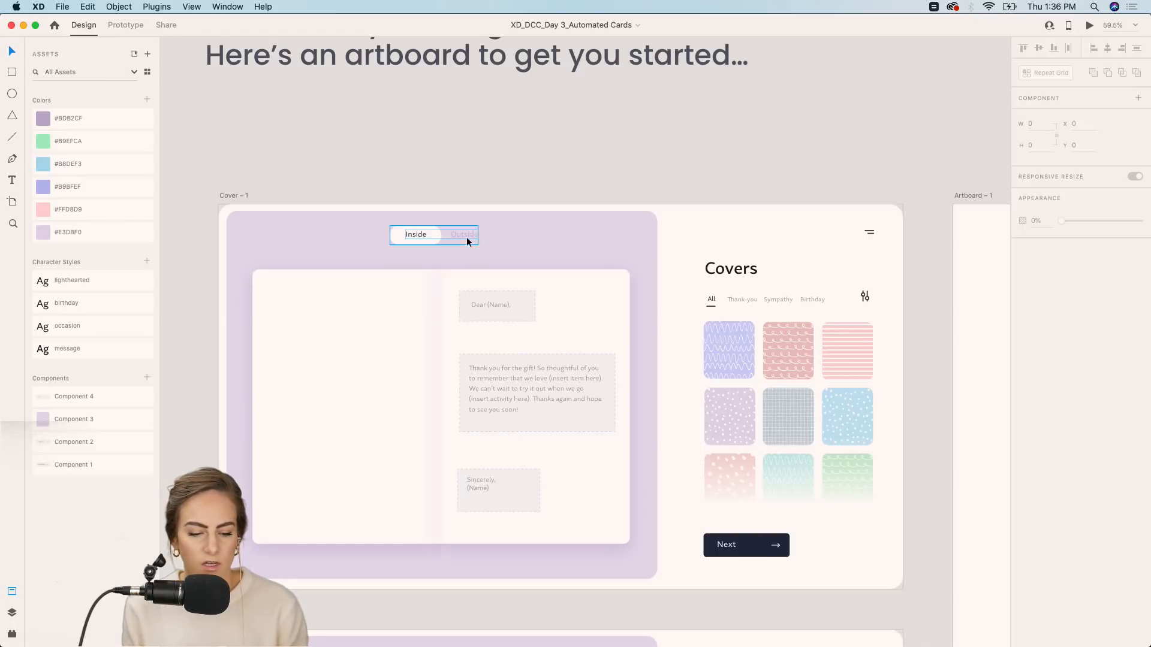
{"action": "scroll", "coordinate": [525, 337], "scroll_direction": "up", "scroll_amount": 3}
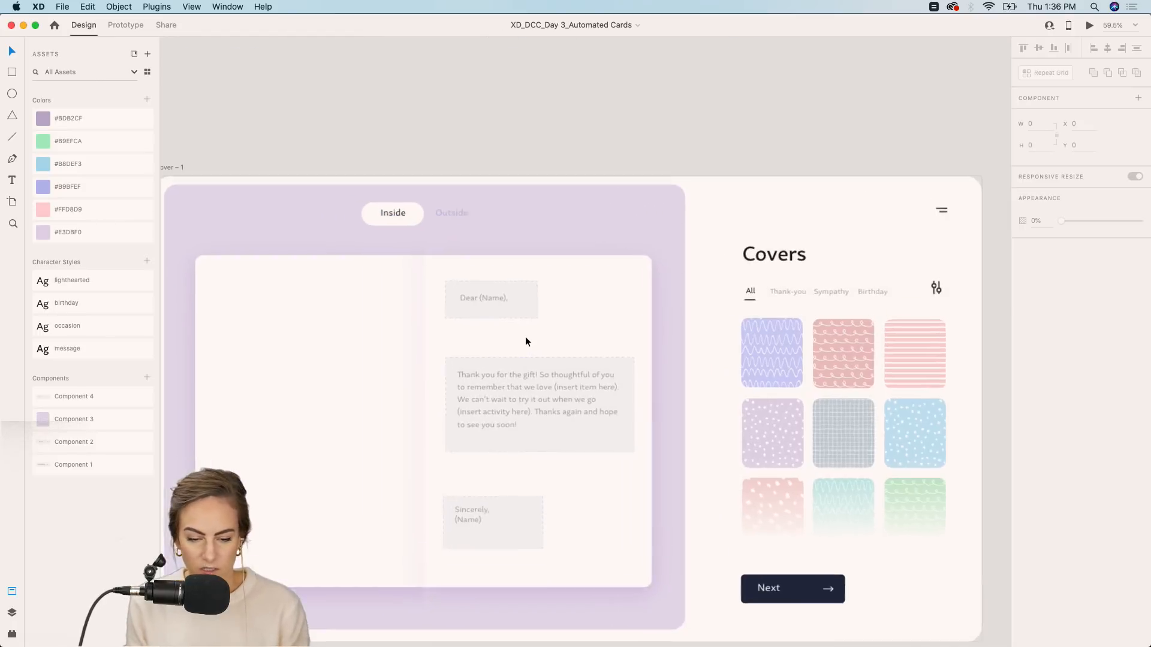
{"action": "scroll", "coordinate": [525, 337], "scroll_direction": "down", "scroll_amount": 3}
{"action": "scroll", "coordinate": [525, 336], "scroll_direction": "down", "scroll_amount": 2}
{"action": "scroll", "coordinate": [525, 336], "scroll_direction": "up", "scroll_amount": 2}
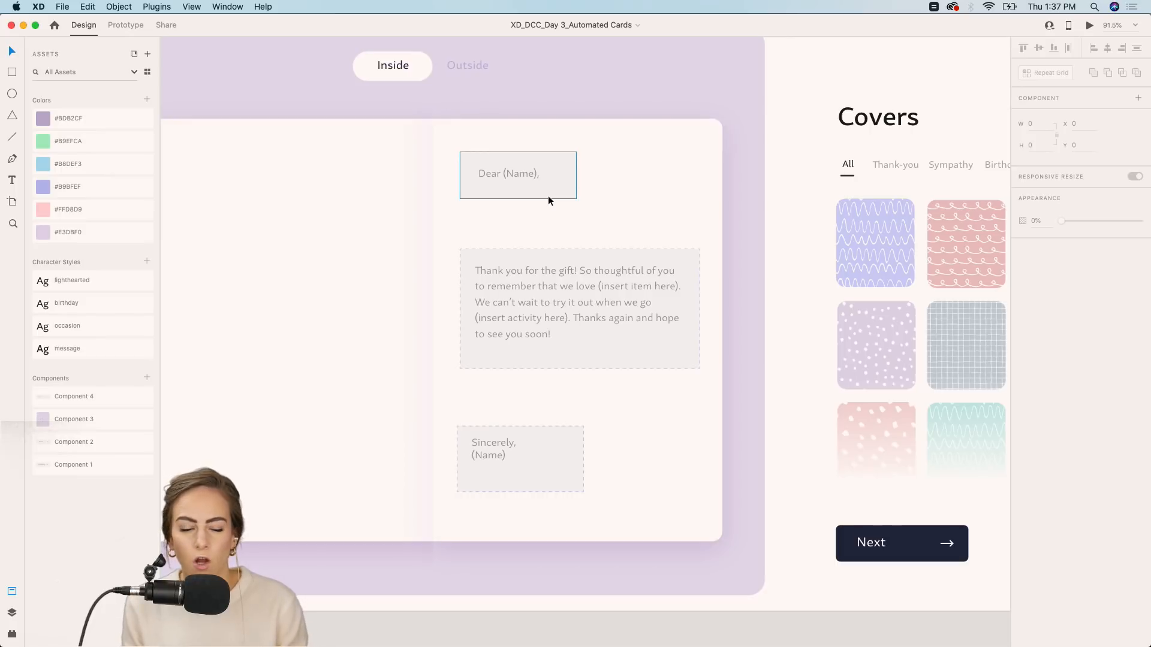
{"action": "double_click", "coordinate": [506, 179]}
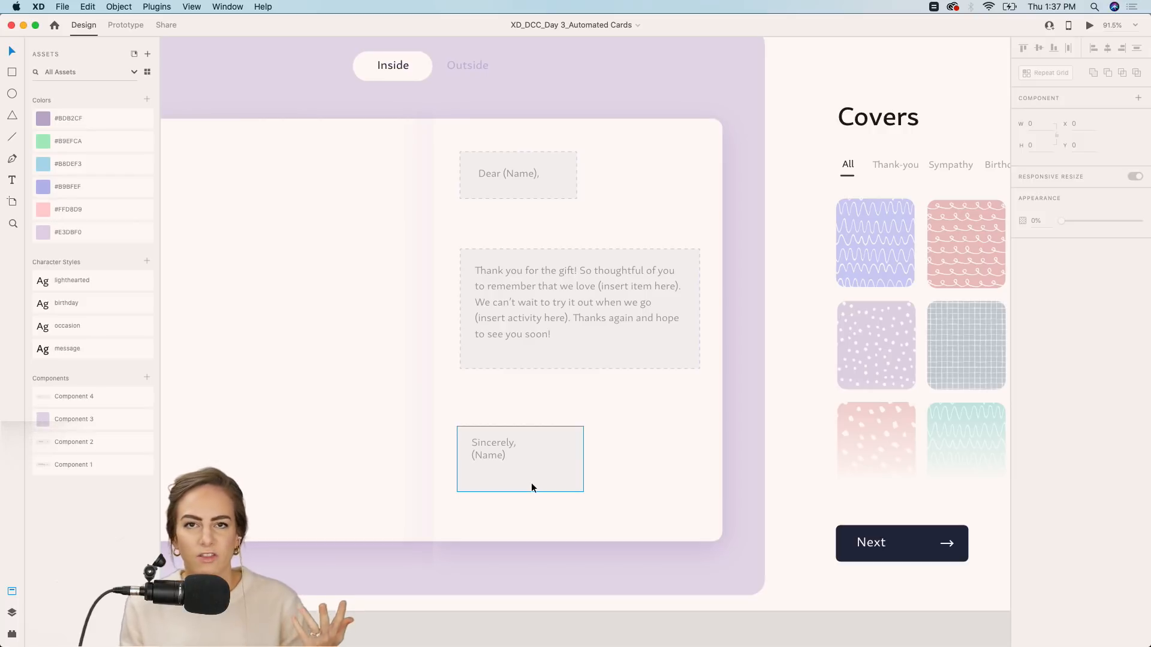
{"action": "scroll", "coordinate": [531, 483], "scroll_direction": "down", "scroll_amount": 3}
{"action": "scroll", "coordinate": [531, 483], "scroll_direction": "right", "scroll_amount": 3}
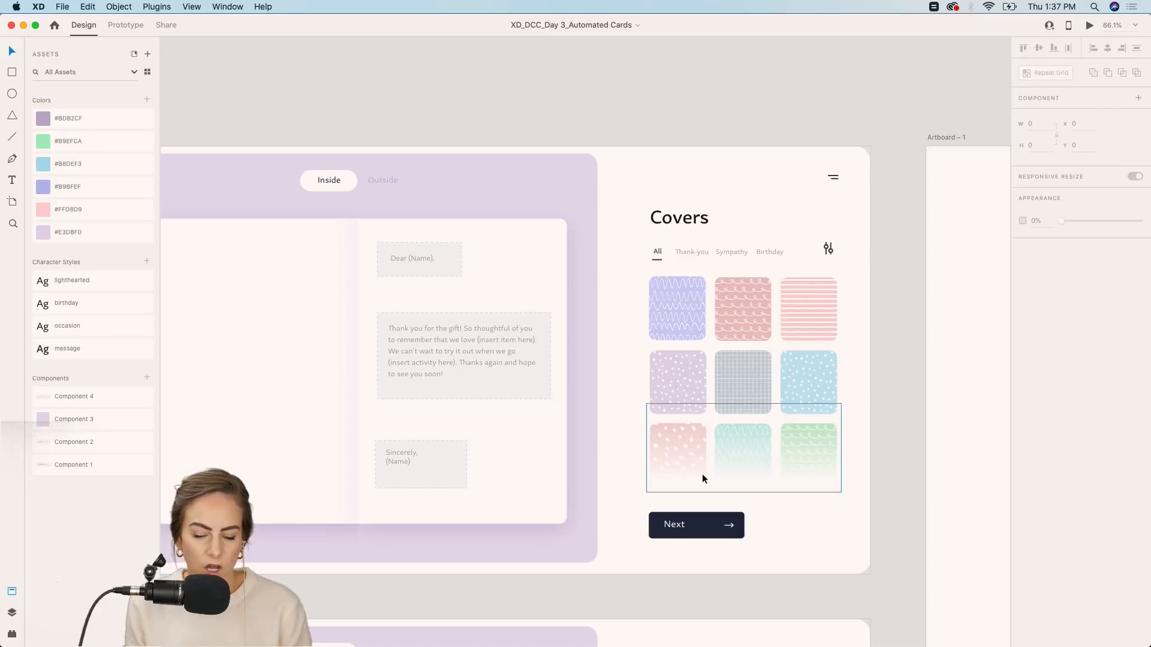
Examine the Styling – 1 artboard with its font search and the Message – 1 artboard's card layout.
{"action": "scroll", "coordinate": [703, 476], "scroll_direction": "down", "scroll_amount": 10}
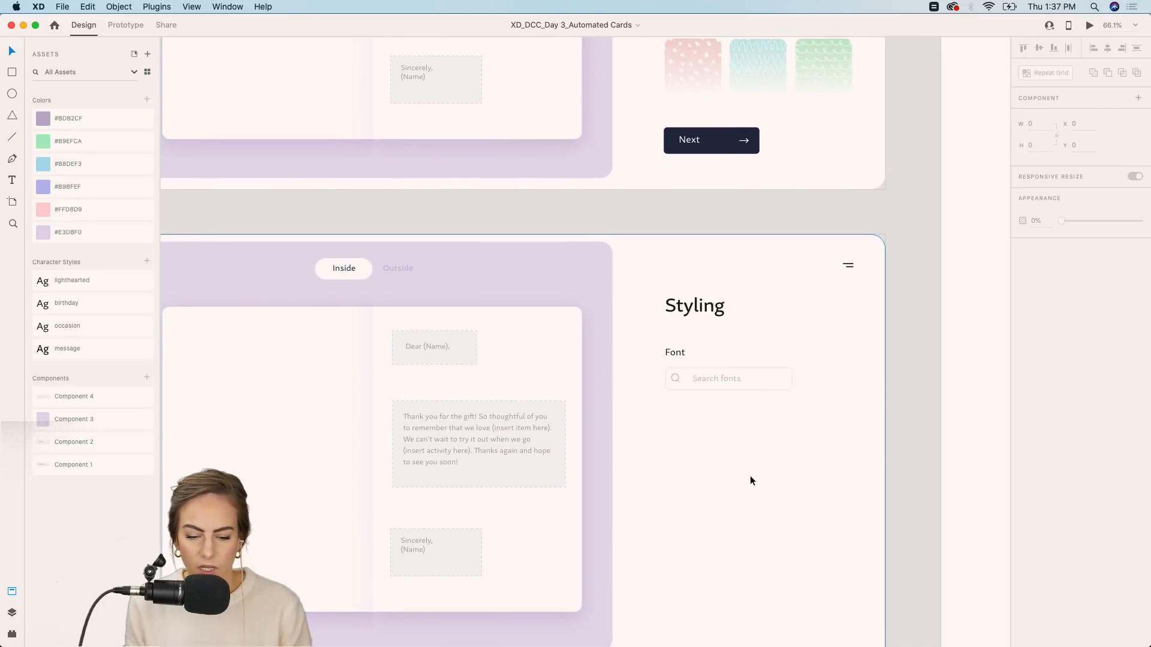
{"action": "scroll", "coordinate": [750, 477], "scroll_direction": "down", "scroll_amount": 12}
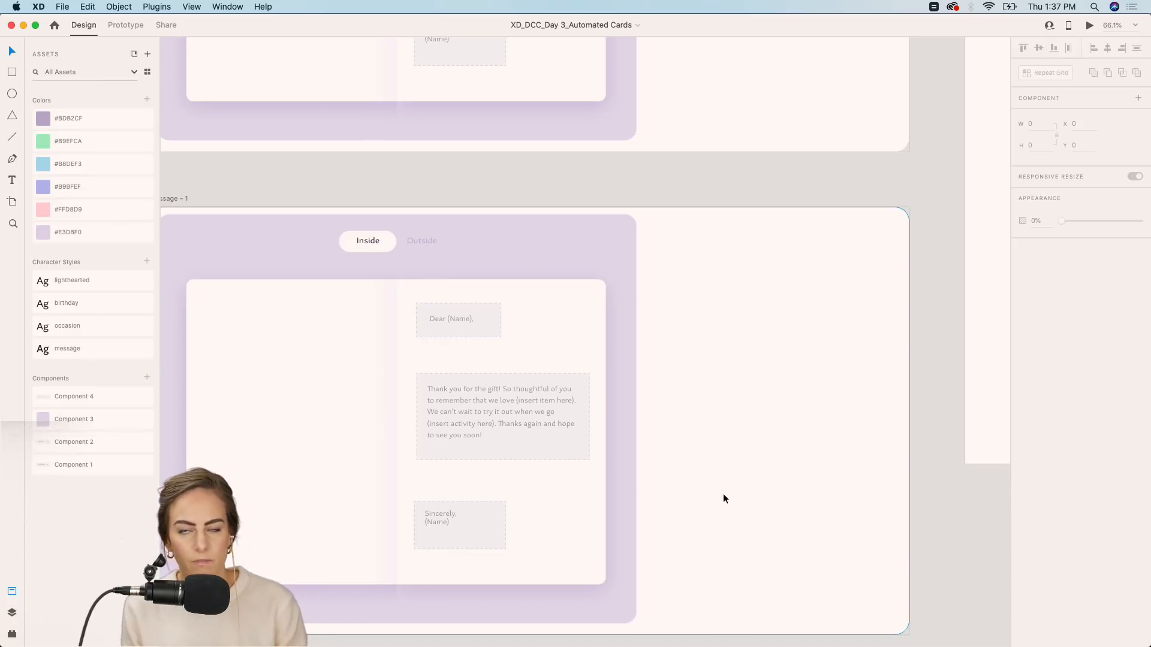
{"action": "scroll", "coordinate": [723, 498], "scroll_direction": "up", "scroll_amount": 10}
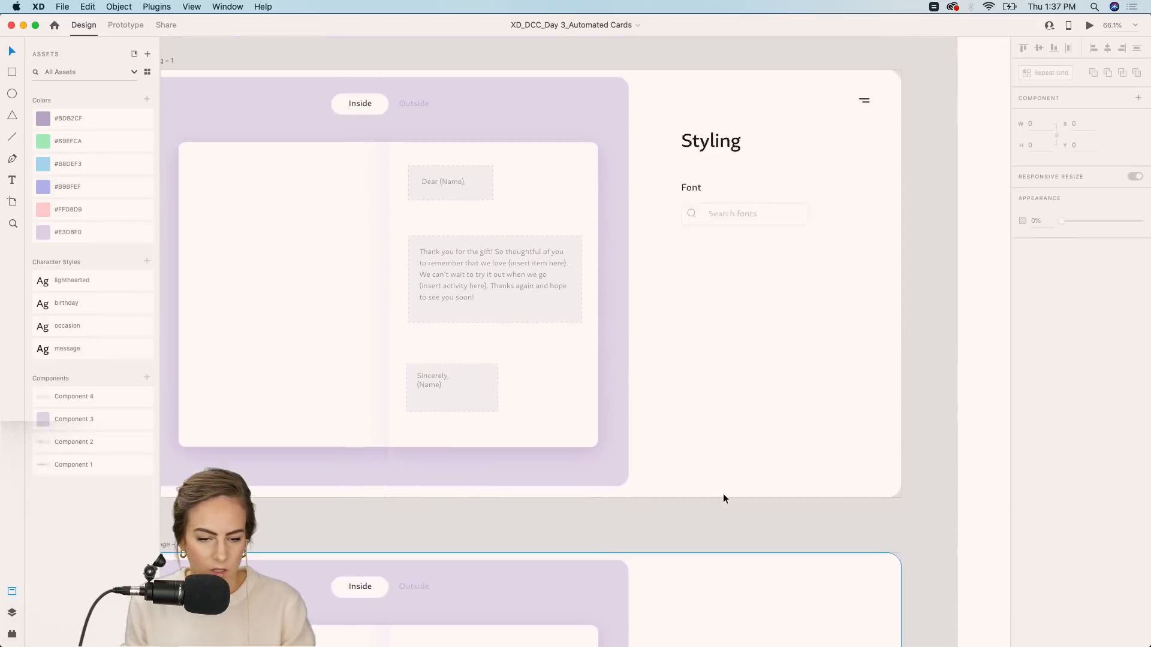
{"action": "scroll", "coordinate": [723, 499], "scroll_direction": "up", "scroll_amount": 1}
{"action": "scroll", "coordinate": [723, 499], "scroll_direction": "left", "scroll_amount": 3}
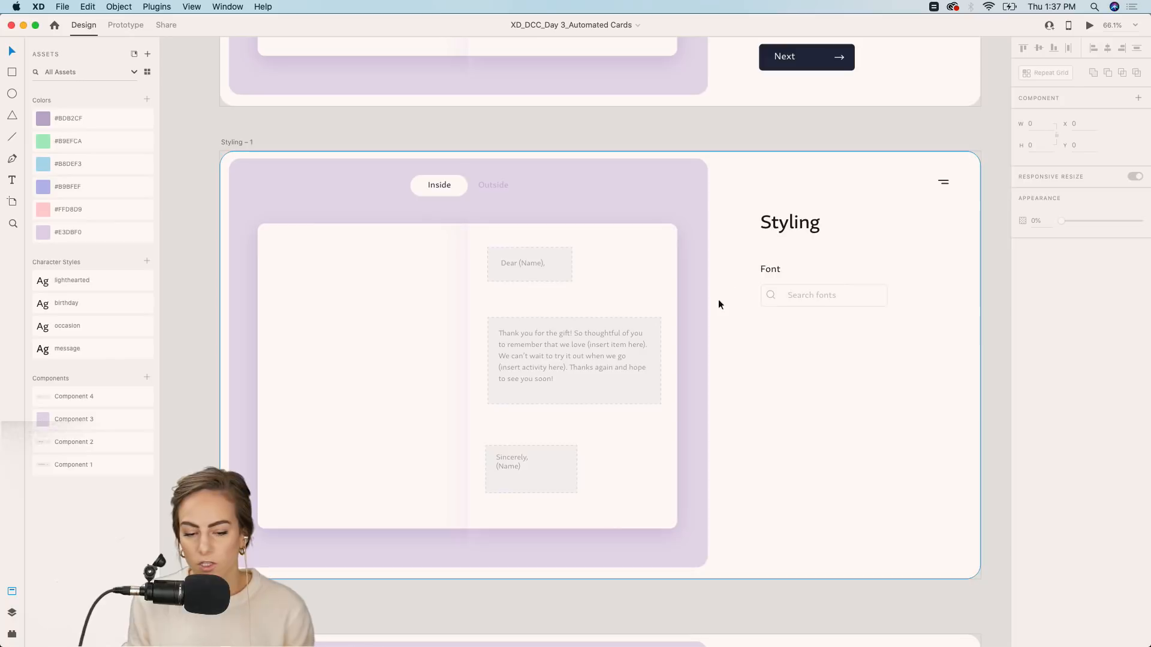
Examine the pattern swatches and category filters of the Covers section next to the inside card preview.
{"action": "scroll", "coordinate": [872, 514], "scroll_direction": "up", "scroll_amount": 7}
{"action": "scroll", "coordinate": [871, 514], "scroll_direction": "right", "scroll_amount": 2}
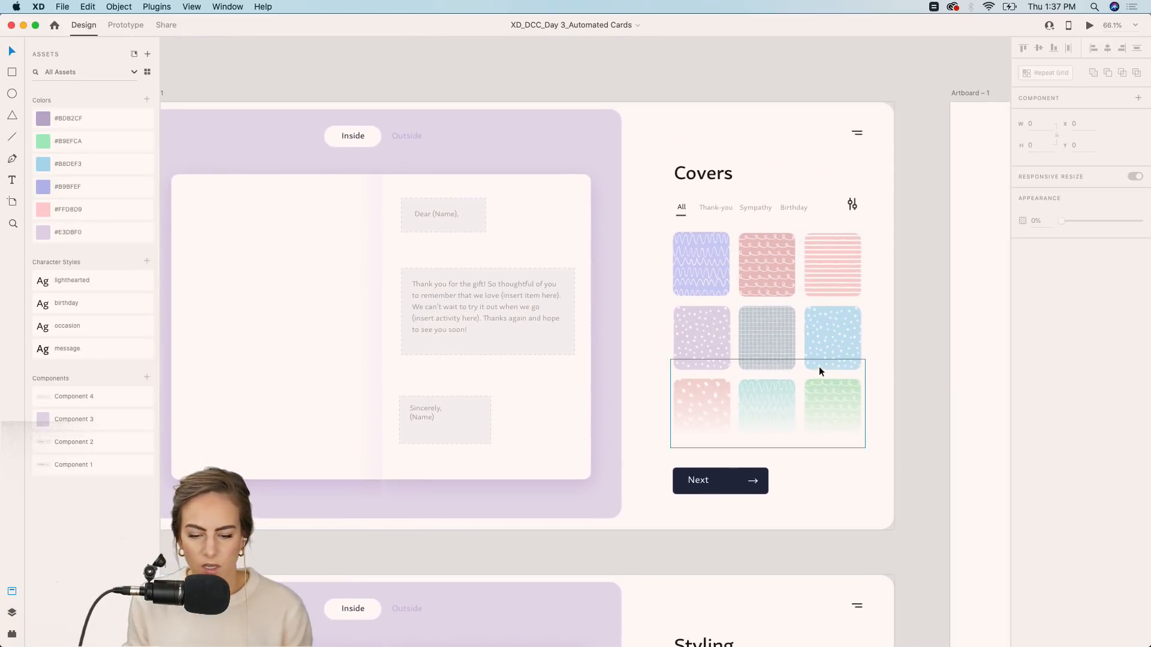
{"action": "scroll", "coordinate": [819, 366], "scroll_direction": "up", "scroll_amount": 3}
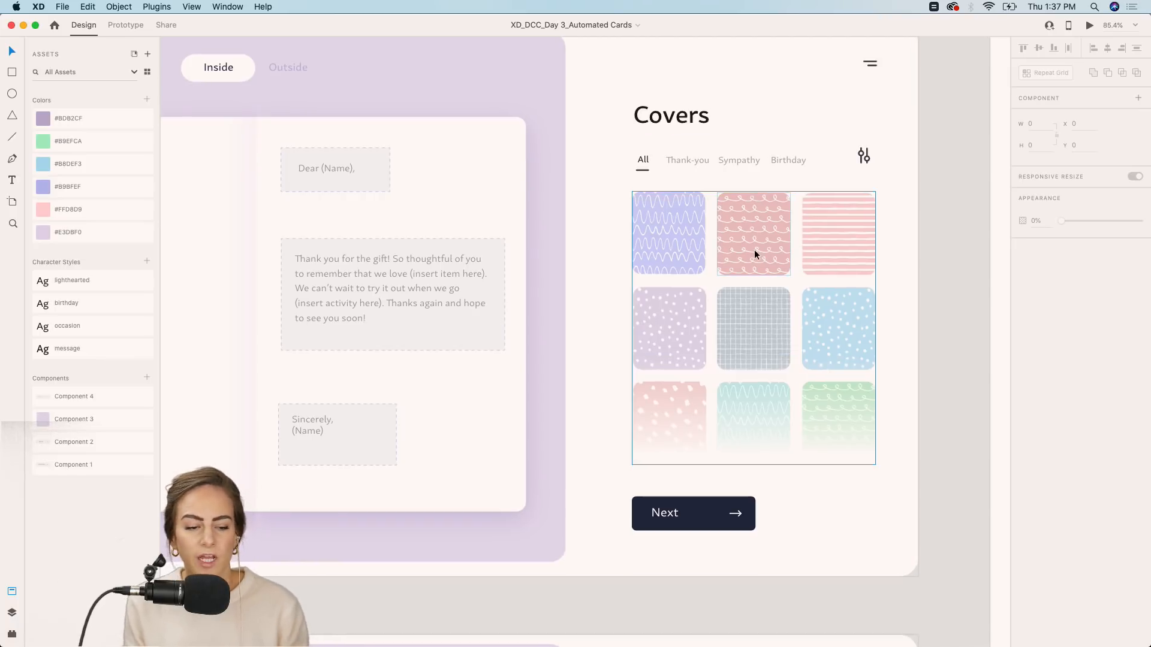
{"action": "scroll", "coordinate": [545, 208], "scroll_direction": "left", "scroll_amount": 3}
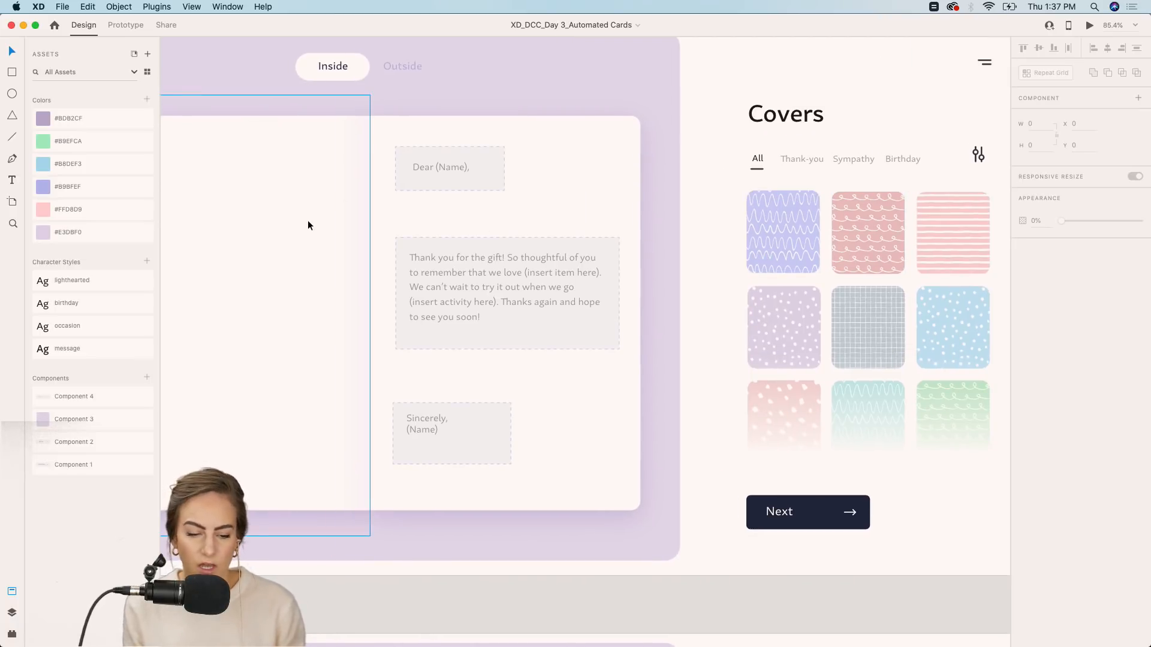
{"action": "scroll", "coordinate": [823, 236], "scroll_direction": "right", "scroll_amount": 2}
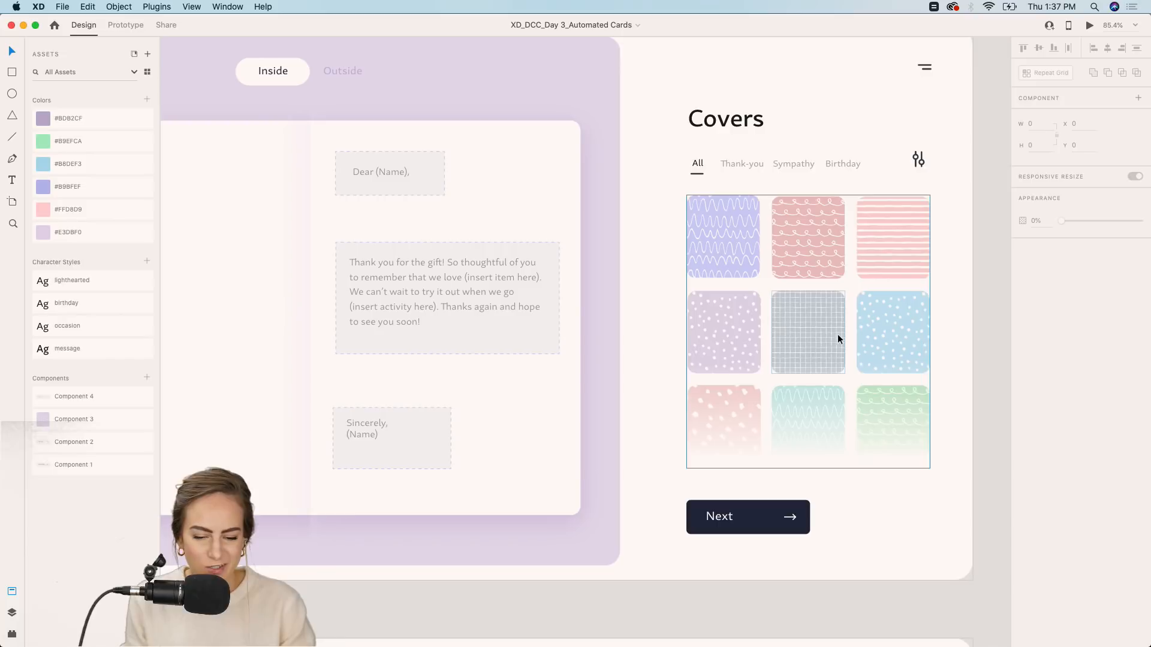
Switch to Chrome and open the Adobe Stock website in a new tab.
{"action": "mouse_move", "coordinate": [616, 641]}
{"action": "left_click", "coordinate": [636, 640]}
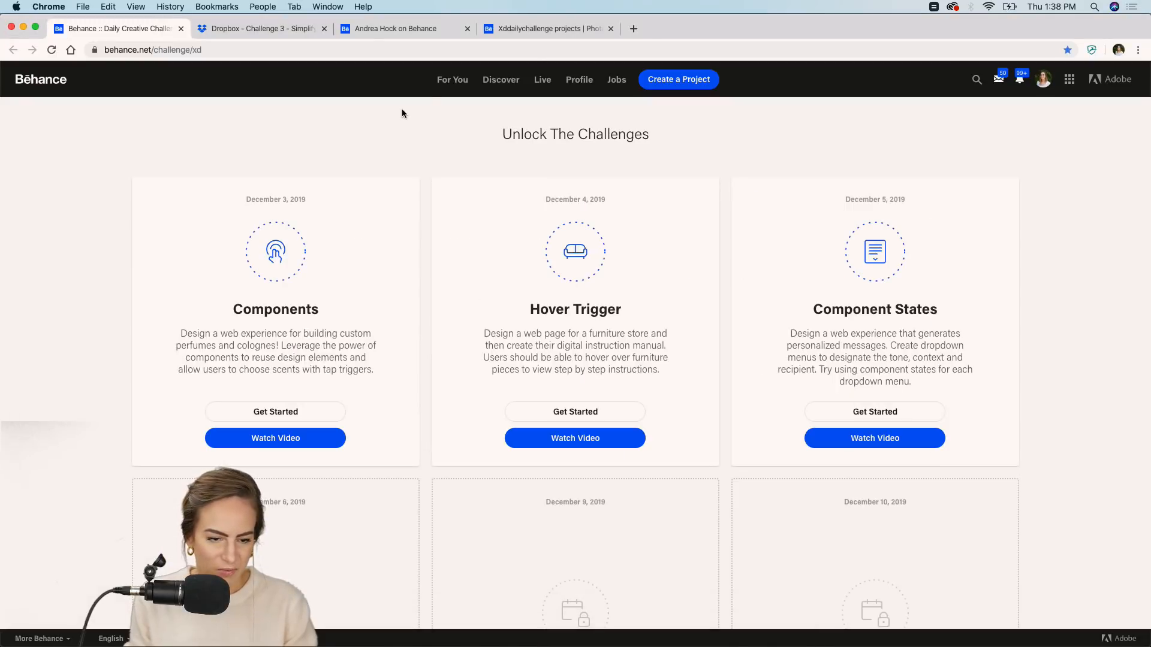
{"action": "left_click", "coordinate": [630, 32]}
{"action": "type", "text": "s"}
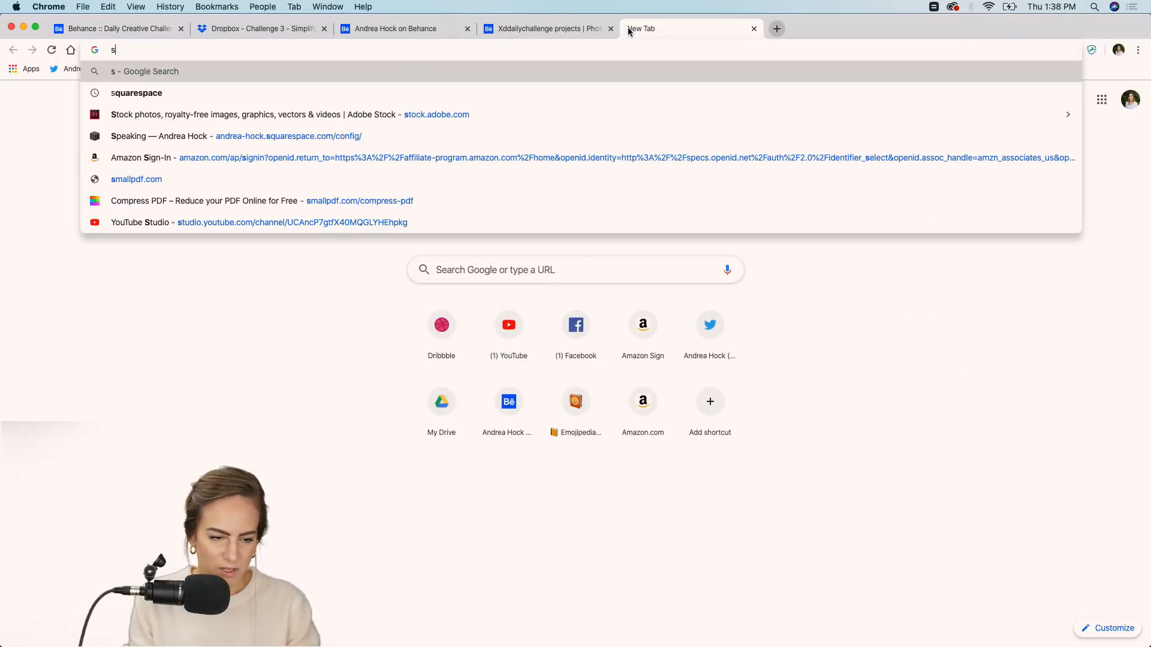
{"action": "key", "text": "Down"}
{"action": "key", "text": "Down"}
{"action": "key", "text": "Return"}
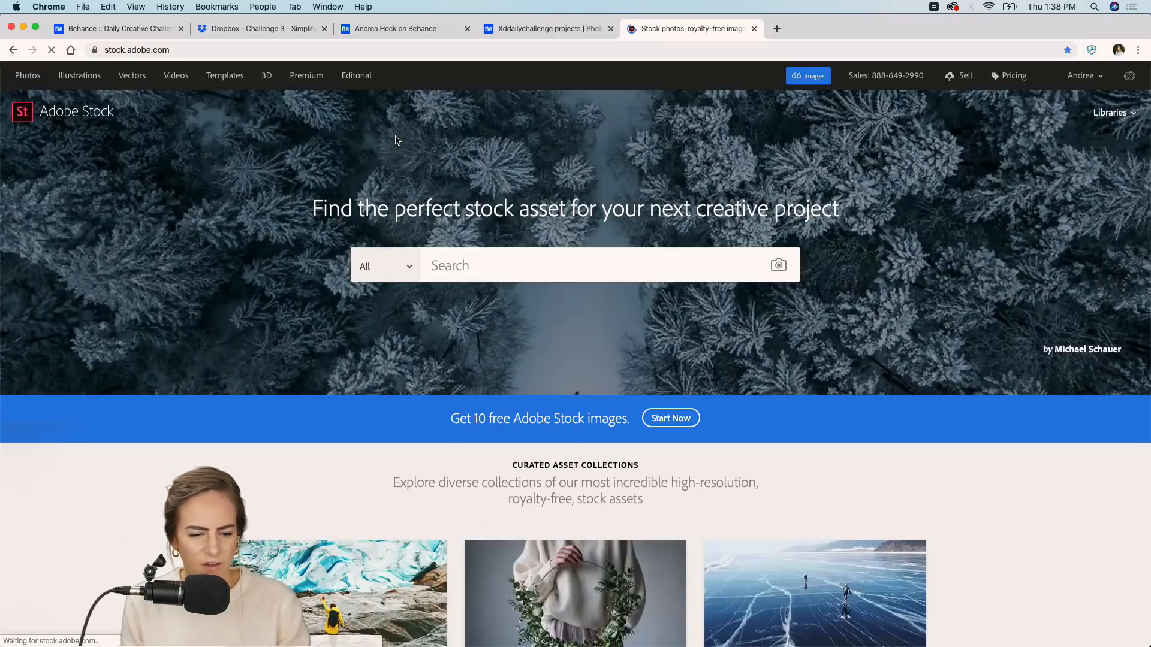
Search Adobe Stock for "vector patterns" and browse the results for card cover ideas.
{"action": "left_click", "coordinate": [433, 263]}
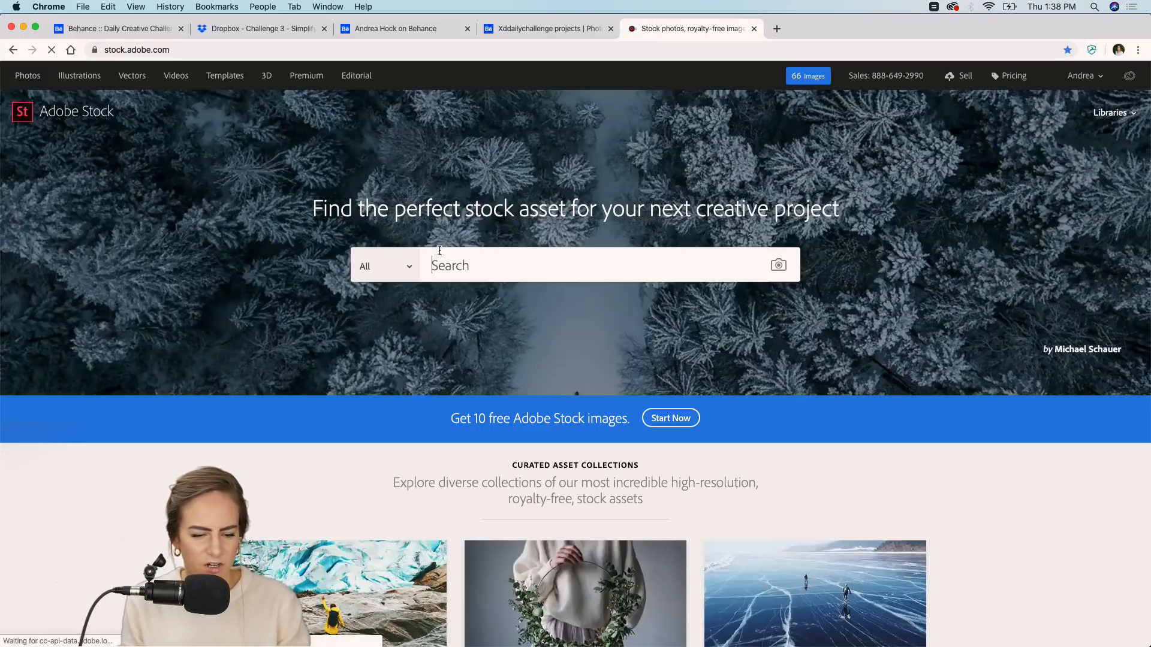
{"action": "type", "text": "vector "}
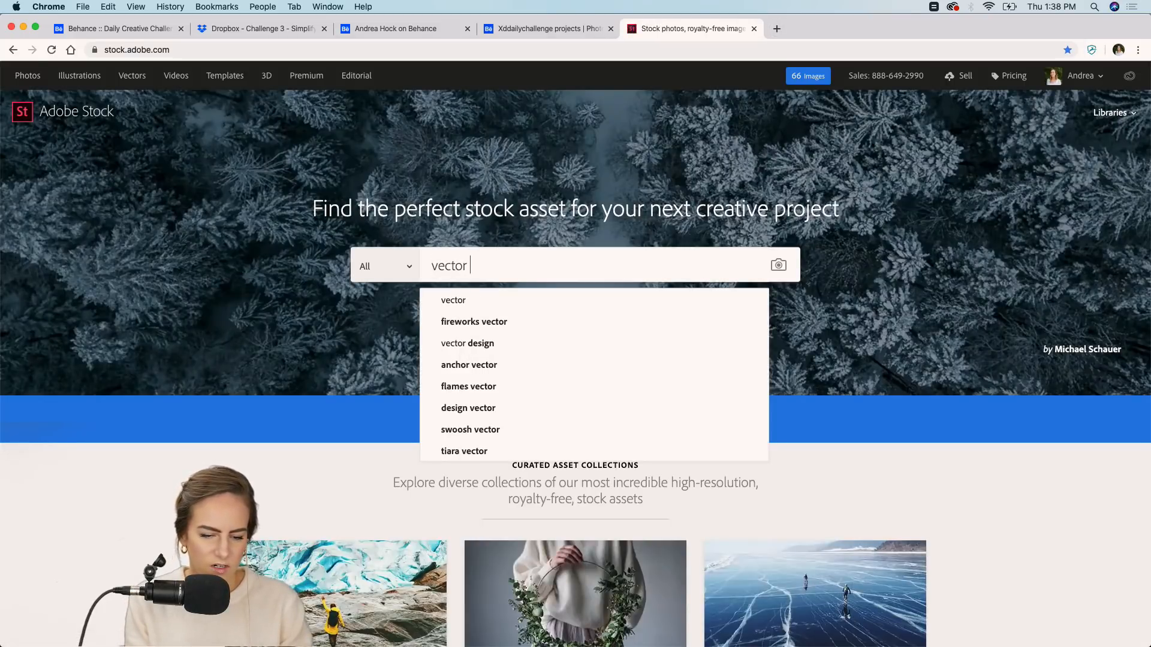
{"action": "type", "text": "patterns"}
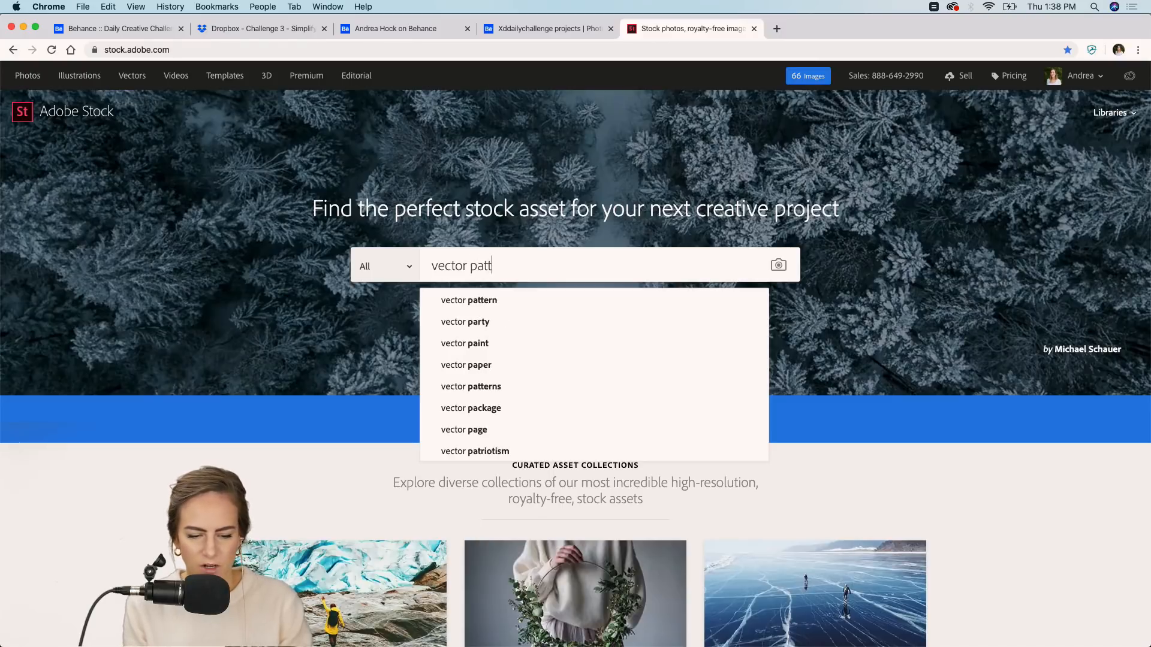
{"action": "key", "text": "Return"}
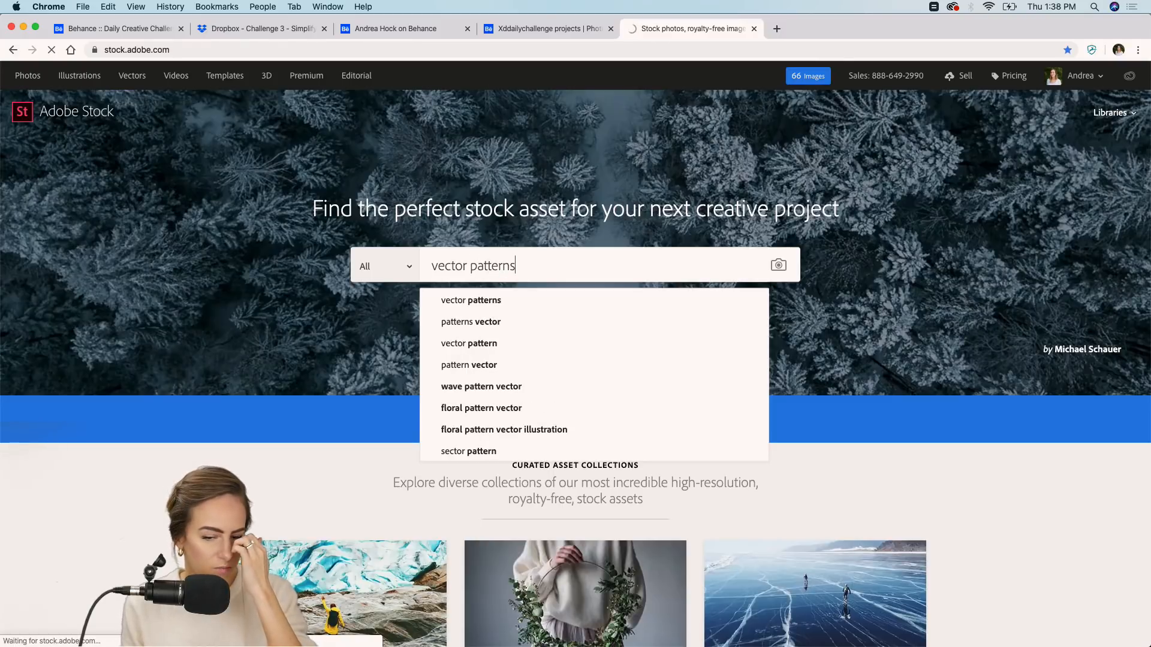
{"action": "scroll", "coordinate": [528, 281], "scroll_direction": "down", "scroll_amount": 5}
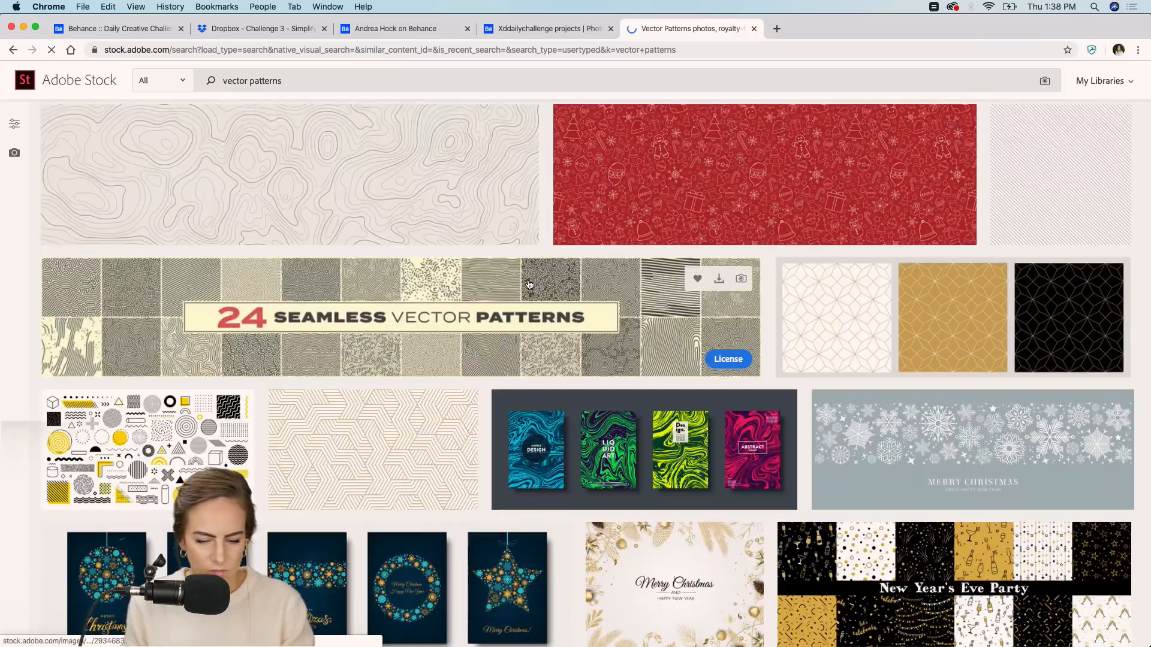
{"action": "scroll", "coordinate": [529, 284], "scroll_direction": "down", "scroll_amount": 15}
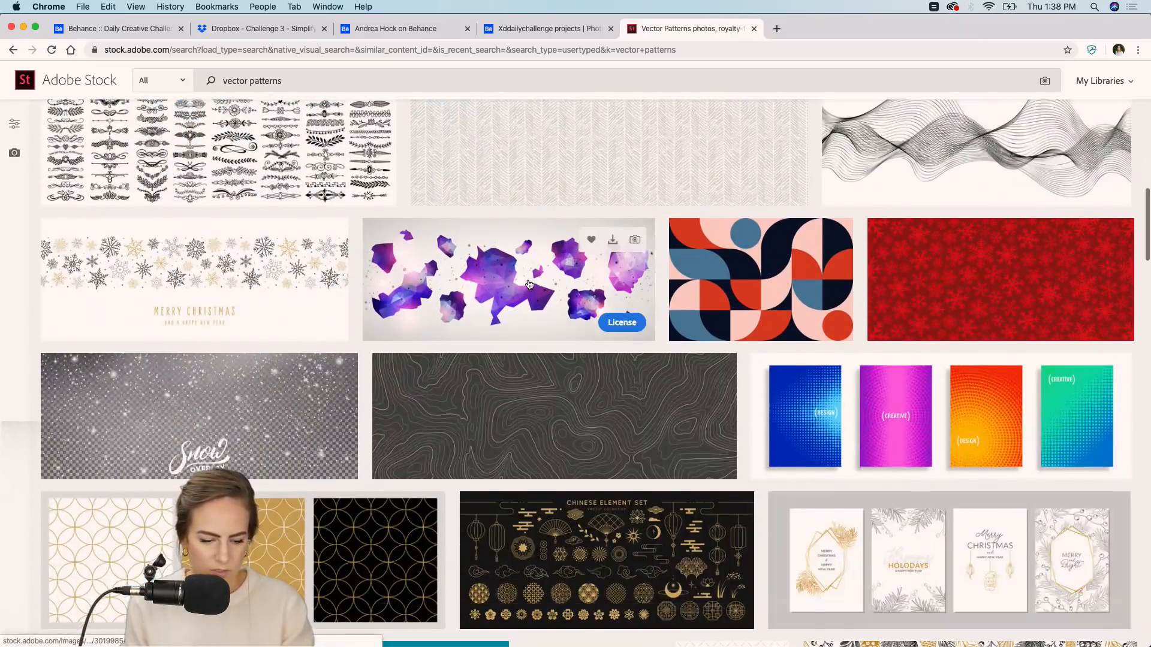
{"action": "scroll", "coordinate": [390, 342], "scroll_direction": "down", "scroll_amount": 2}
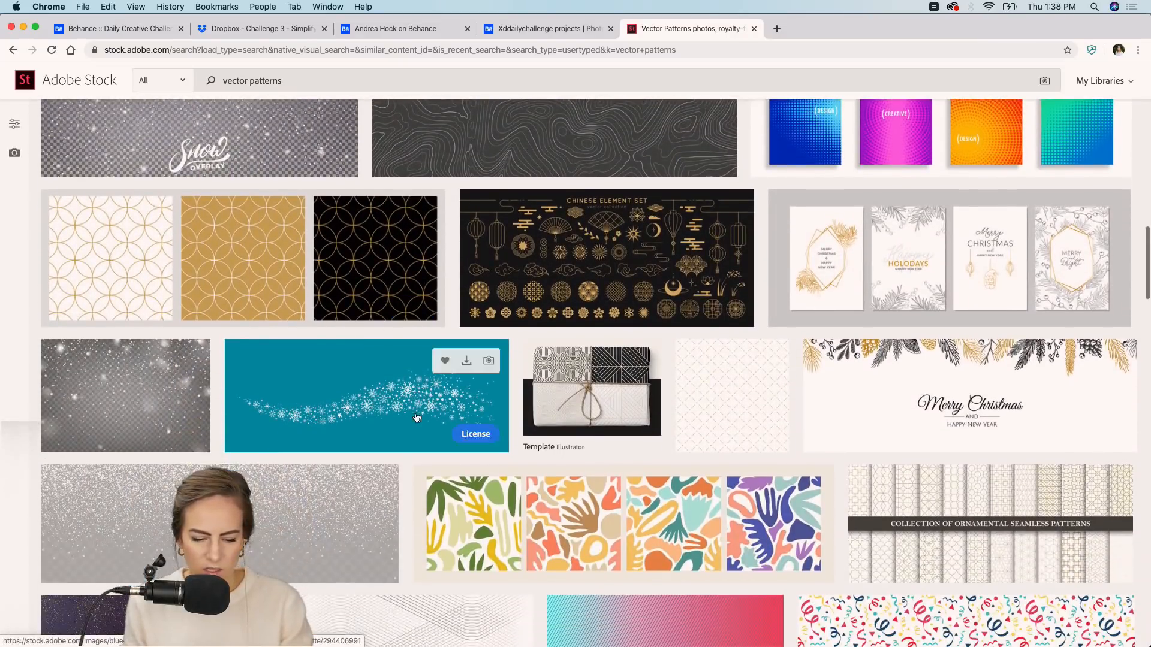
Switch back to Adobe XD and view the Styling – 1 artboard below the cover design.
{"action": "mouse_move", "coordinate": [555, 644]}
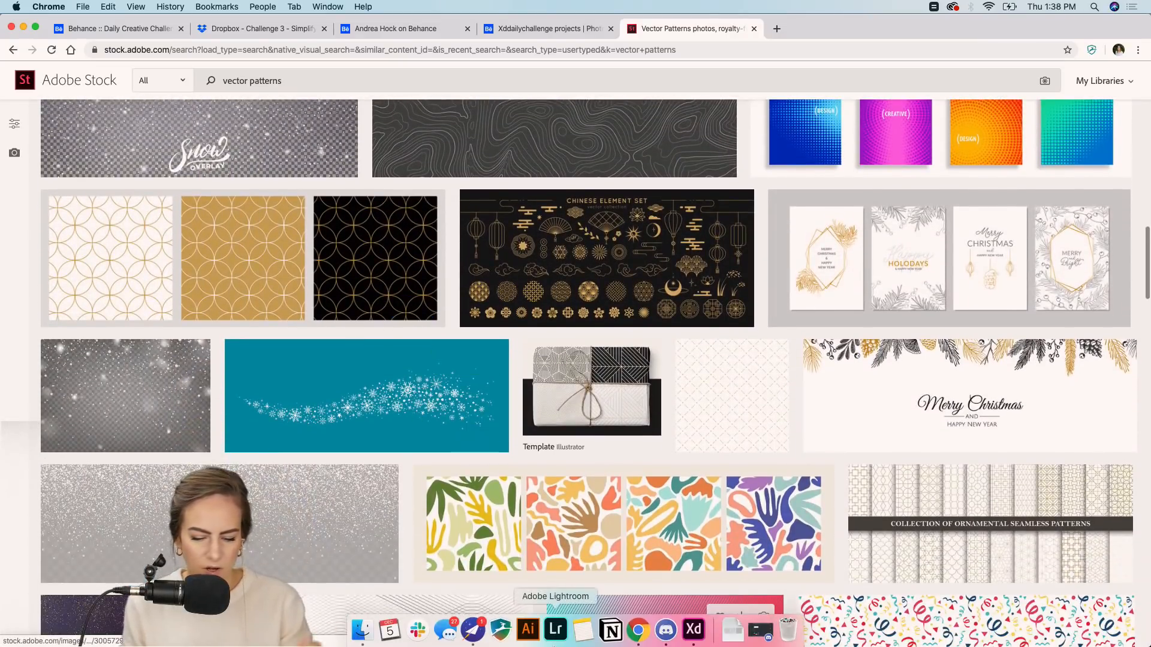
{"action": "left_click", "coordinate": [694, 630]}
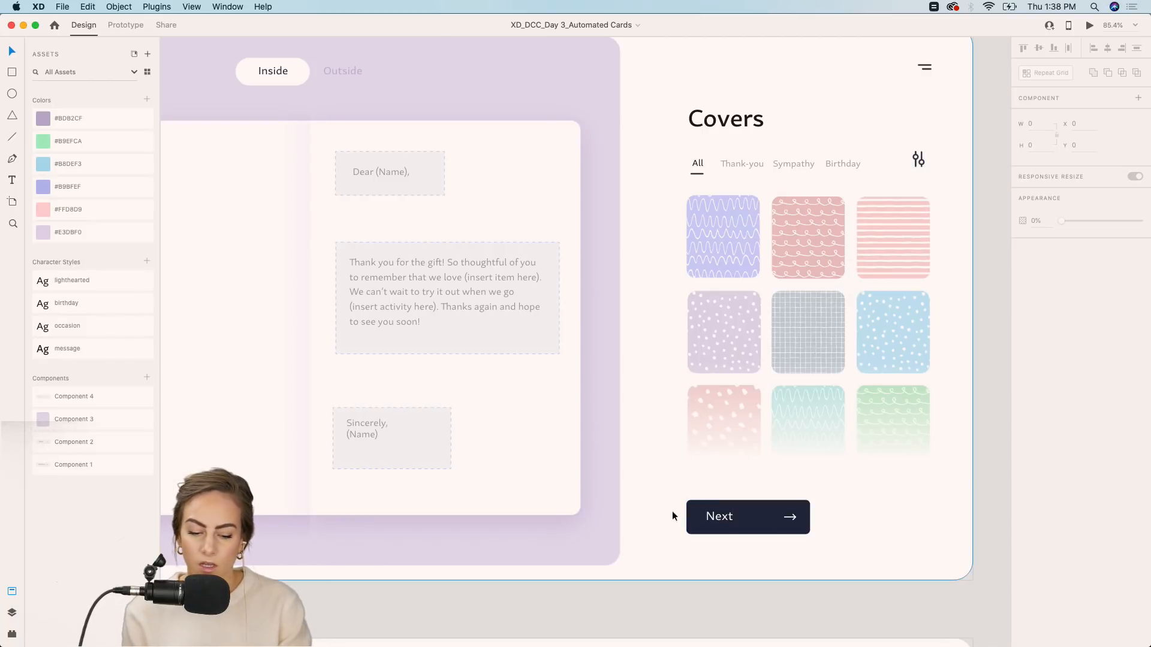
{"action": "scroll", "coordinate": [748, 520], "scroll_direction": "down", "scroll_amount": 10}
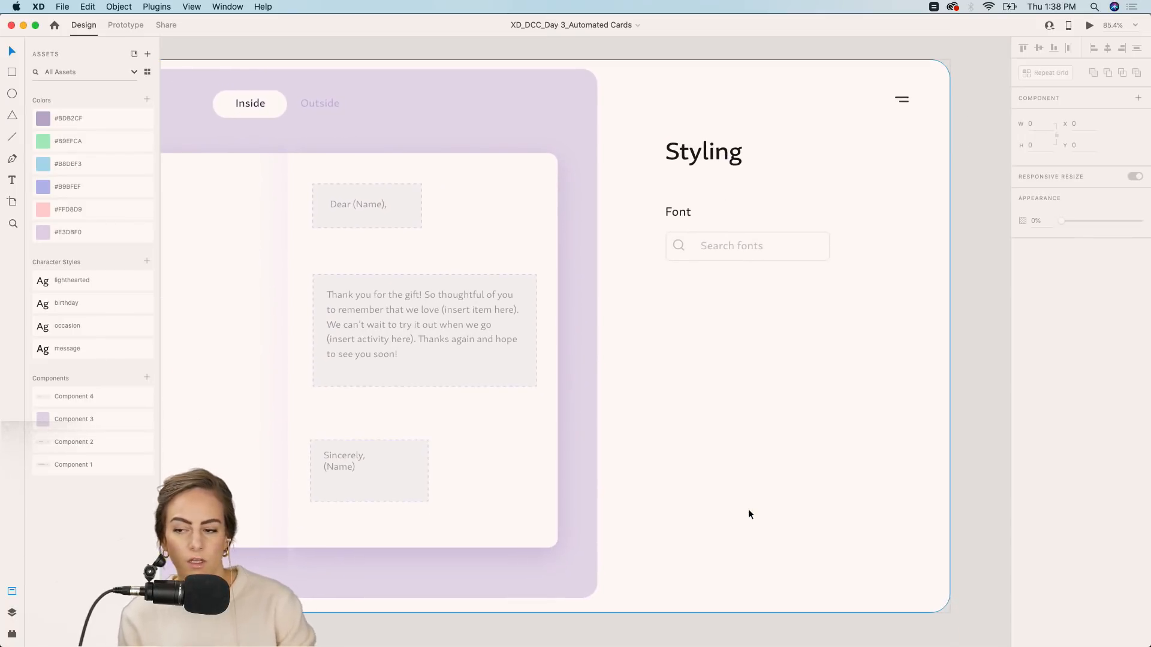
Duplicate the Font label below the font search field and change the copy's text to "Color".
{"action": "left_click", "coordinate": [704, 246]}
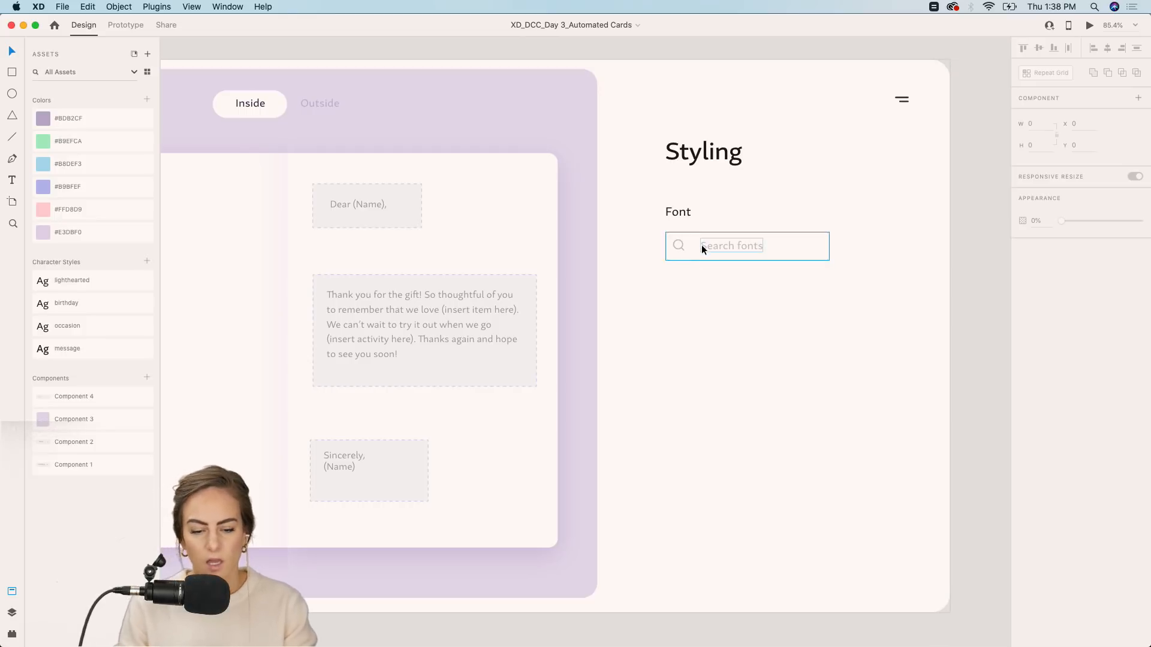
{"action": "left_click", "coordinate": [674, 212]}
{"action": "key", "text": "super+c"}
{"action": "key", "text": "super+v"}
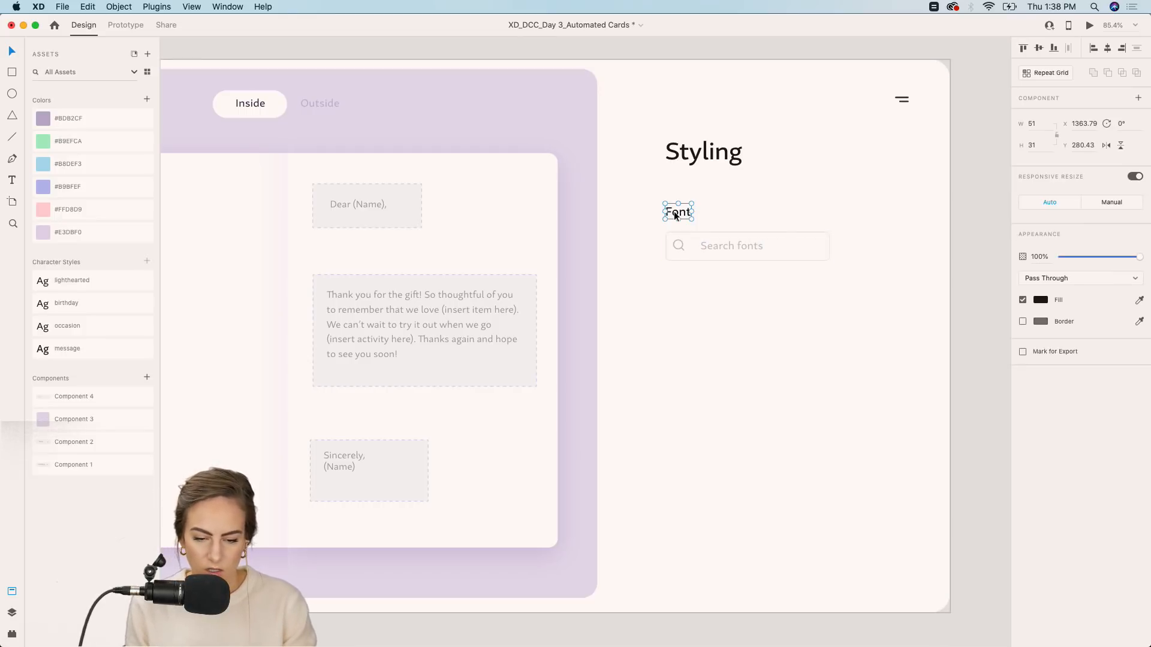
{"action": "left_click_drag", "start_coordinate": [674, 213], "coordinate": [674, 325]}
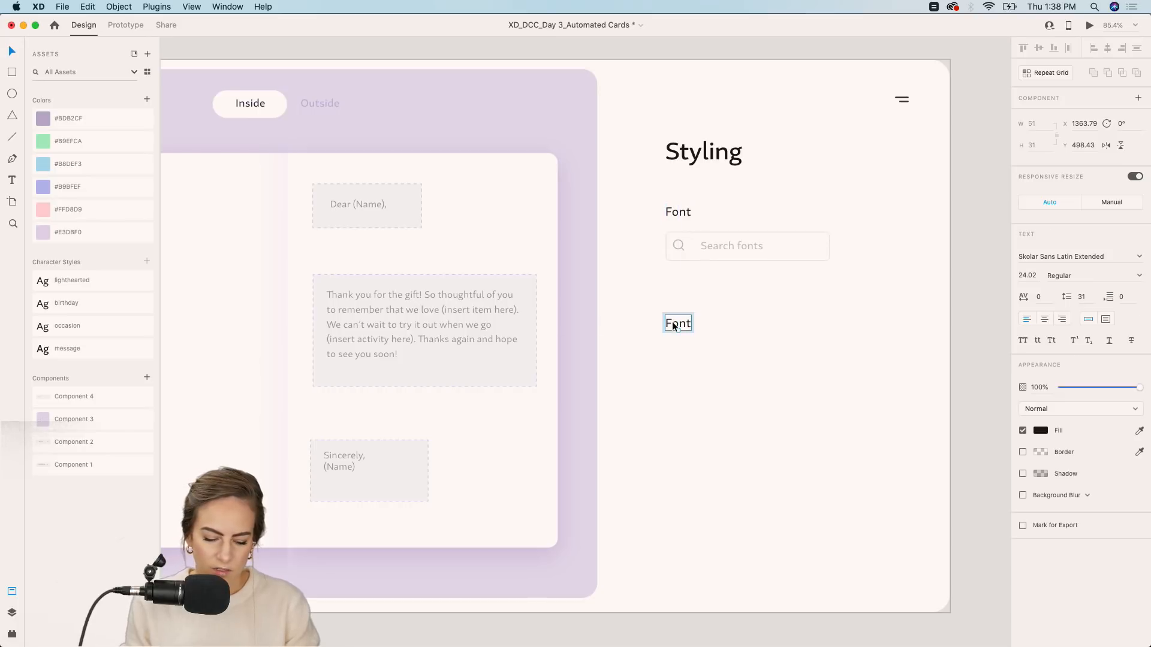
{"action": "double_click", "coordinate": [673, 325]}
{"action": "type", "text": "Color"}
{"action": "key", "text": "Escape"}
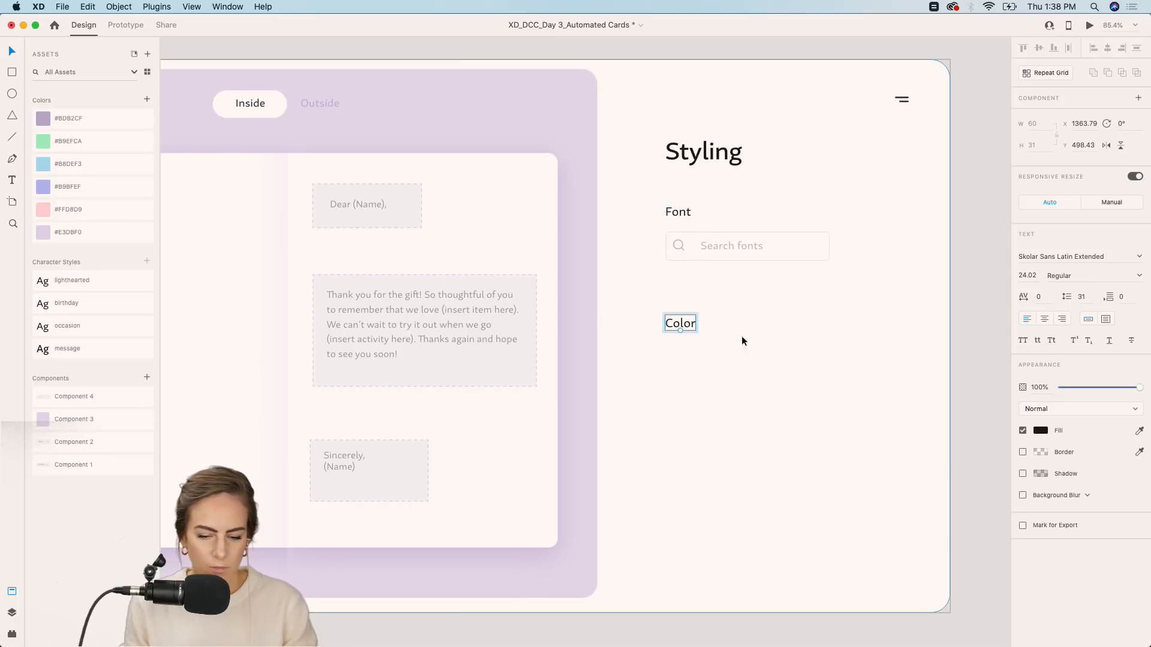
Draw a circle about 39 px wide below the Color label, filled with #FFD8D9 and without a border.
{"action": "left_click", "coordinate": [758, 347]}
{"action": "scroll", "coordinate": [758, 347], "scroll_direction": "up", "scroll_amount": 5}
{"action": "scroll", "coordinate": [754, 346], "scroll_direction": "down", "scroll_amount": 1}
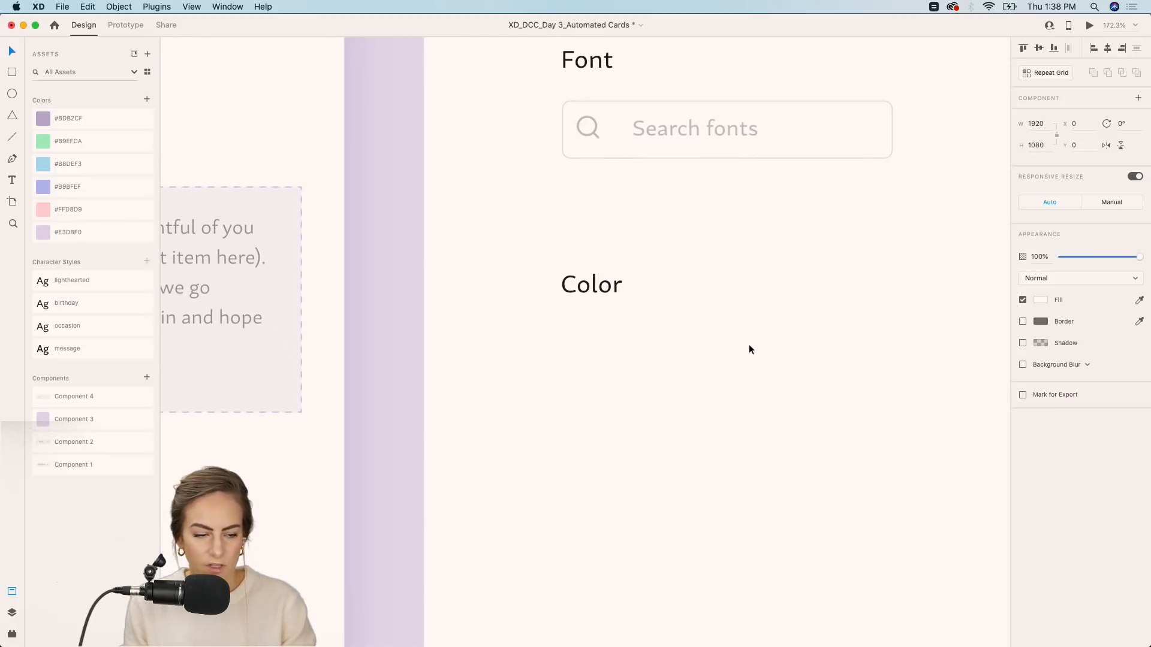
{"action": "left_click", "coordinate": [21, 95]}
{"action": "left_click_drag", "start_coordinate": [566, 318], "coordinate": [606, 370]}
{"action": "left_click", "coordinate": [101, 211]}
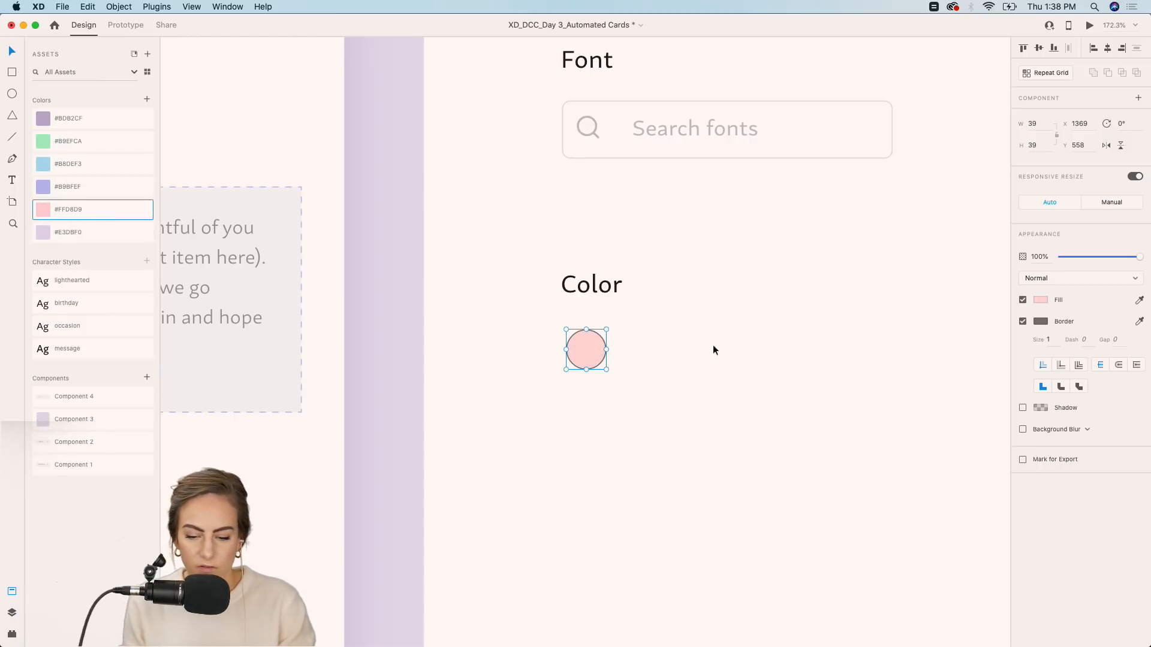
{"action": "left_click", "coordinate": [1023, 322]}
Repeat the pink circle into a horizontal row of five with Repeat Grid and ungroup the grid.
{"action": "left_click", "coordinate": [1050, 73]}
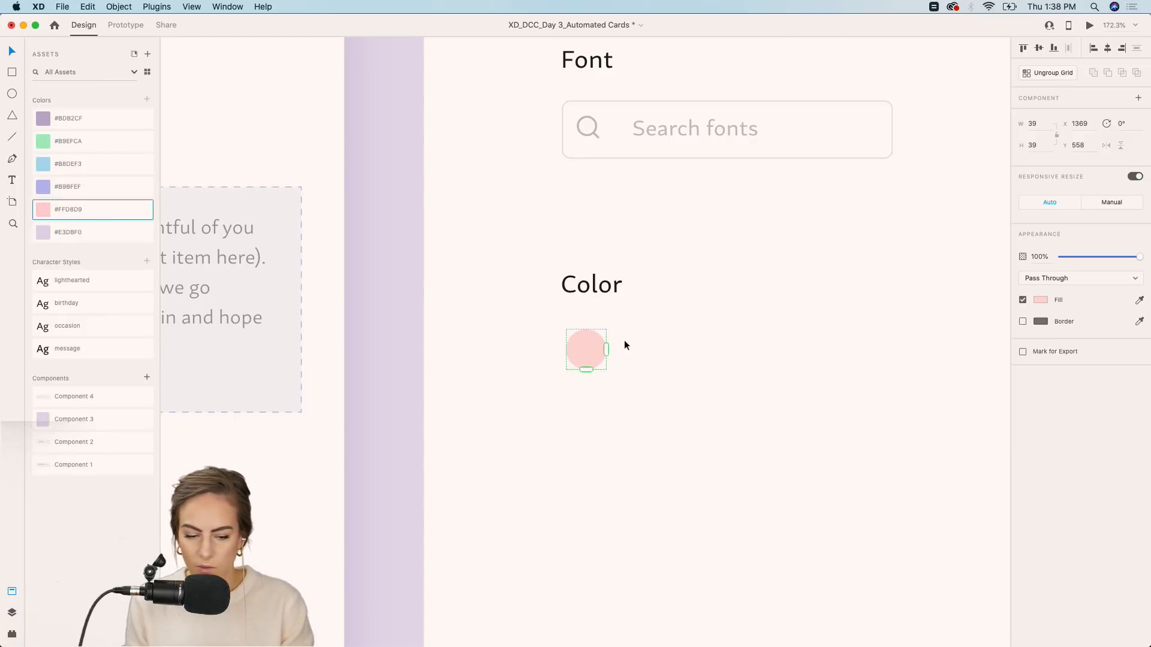
{"action": "left_click_drag", "start_coordinate": [606, 350], "coordinate": [860, 353]}
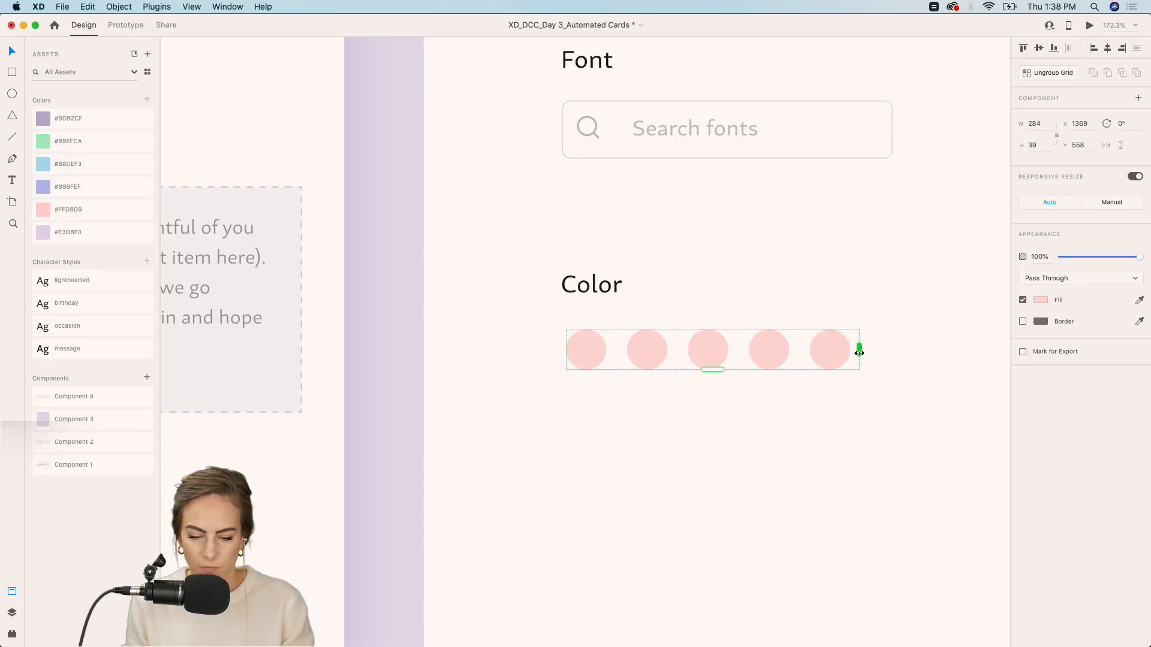
{"action": "right_click", "coordinate": [654, 349]}
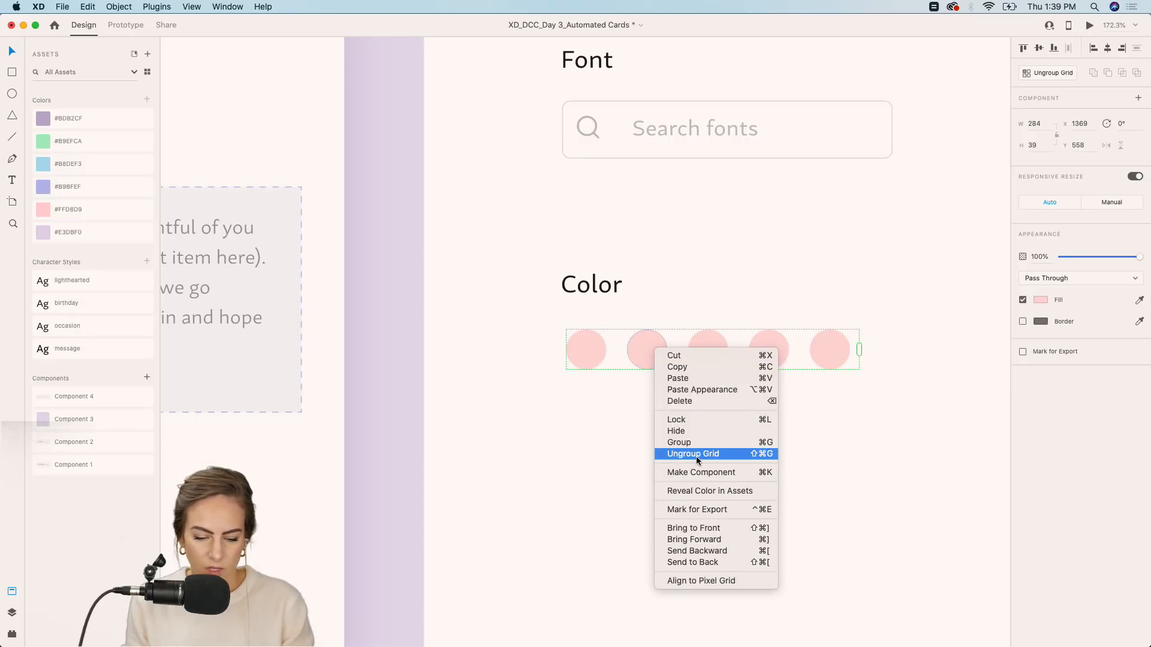
{"action": "left_click", "coordinate": [659, 451]}
Fill the second to fifth circles with #E3DBF0, #B9BFEF, #B8DEF3 and #B9EFCA, in that order.
{"action": "left_click", "coordinate": [656, 360]}
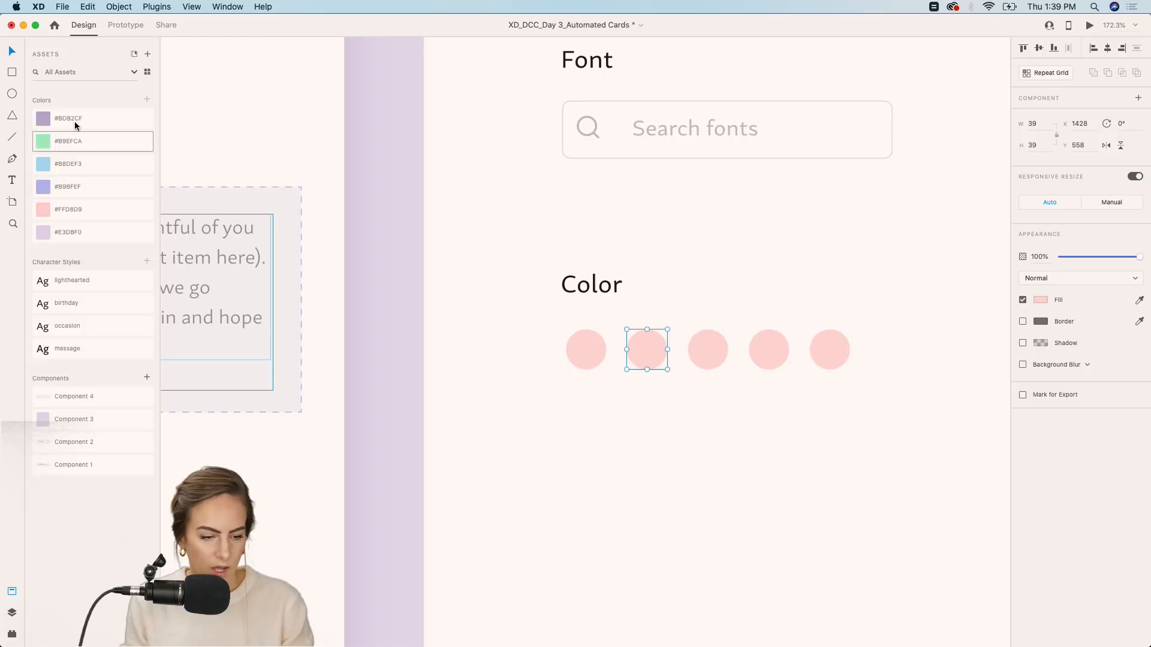
{"action": "left_click", "coordinate": [65, 233]}
{"action": "left_click", "coordinate": [709, 354]}
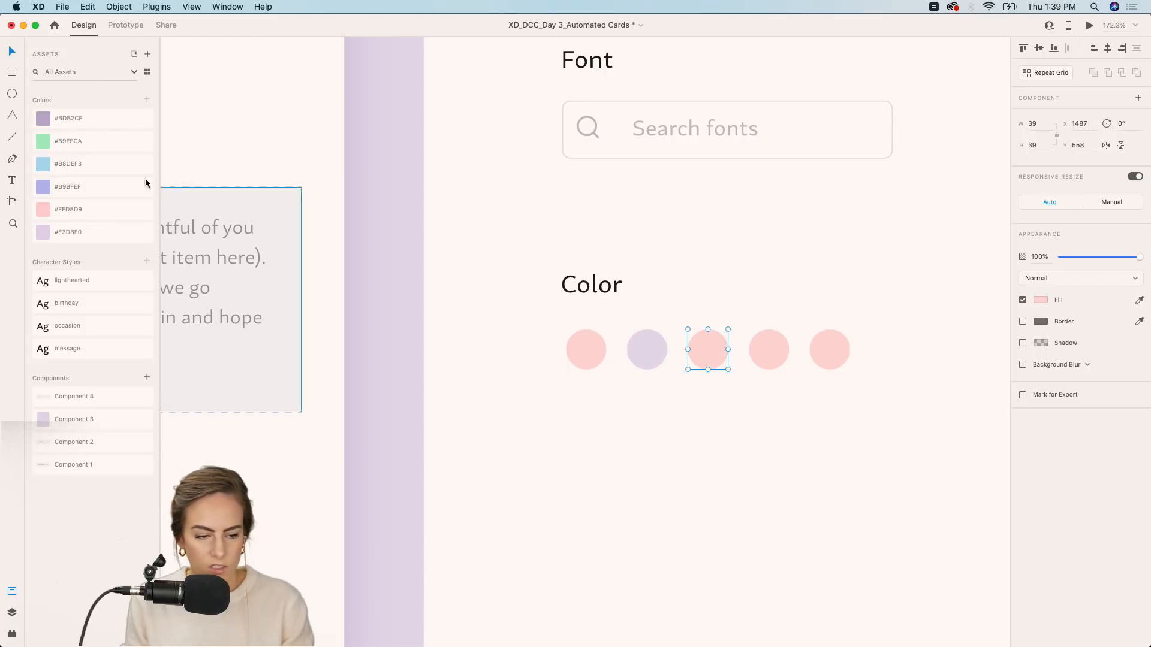
{"action": "left_click", "coordinate": [55, 189]}
{"action": "left_click", "coordinate": [60, 166]}
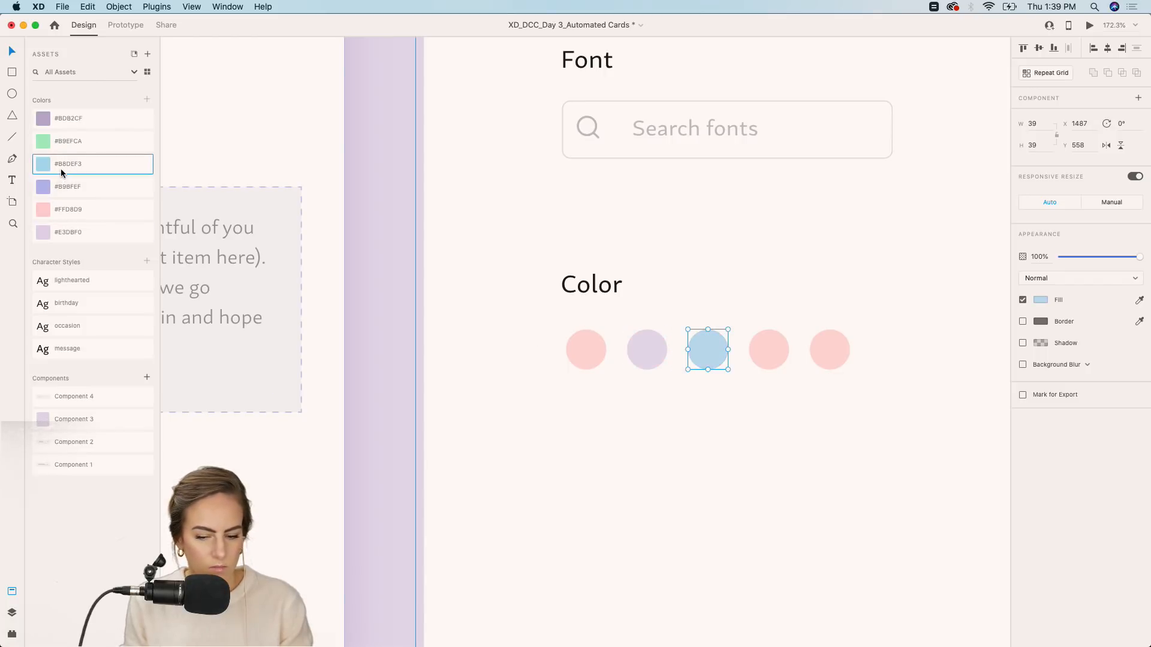
{"action": "left_click", "coordinate": [56, 186]}
{"action": "left_click", "coordinate": [769, 350]}
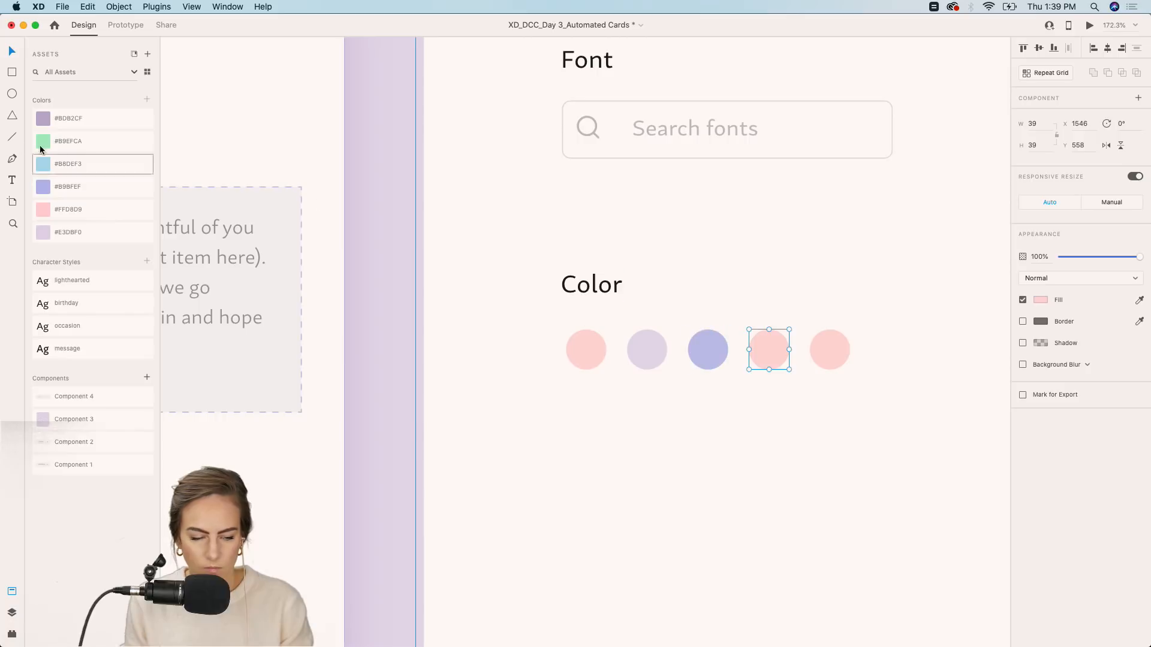
{"action": "left_click", "coordinate": [78, 166]}
{"action": "left_click", "coordinate": [830, 354]}
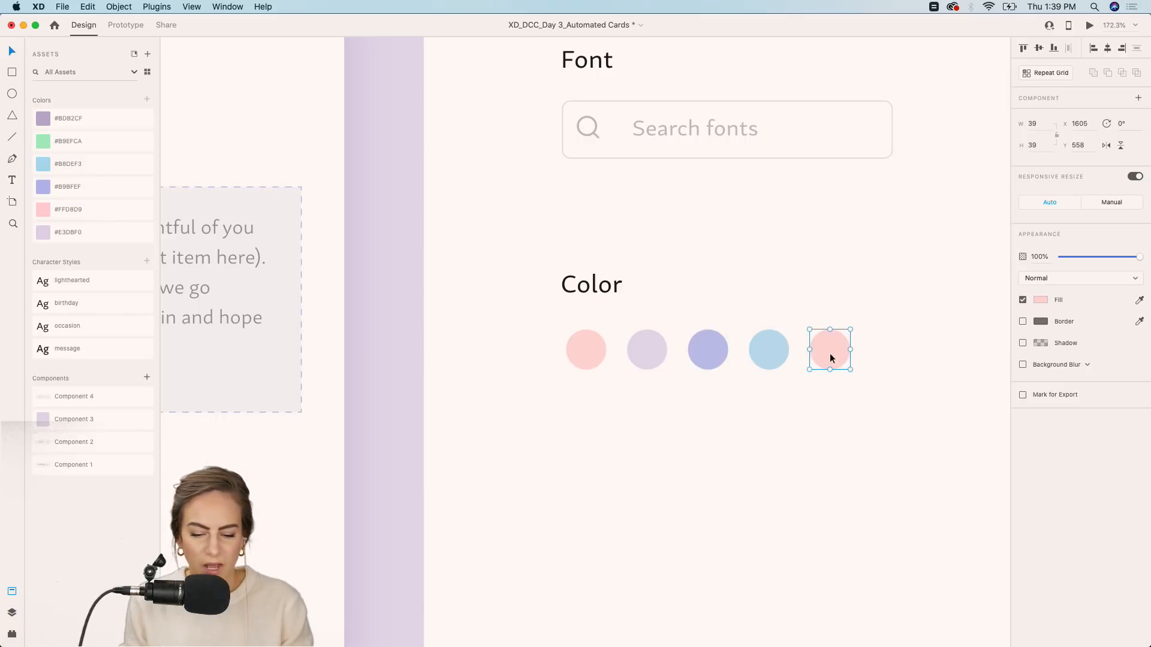
{"action": "left_click", "coordinate": [74, 150]}
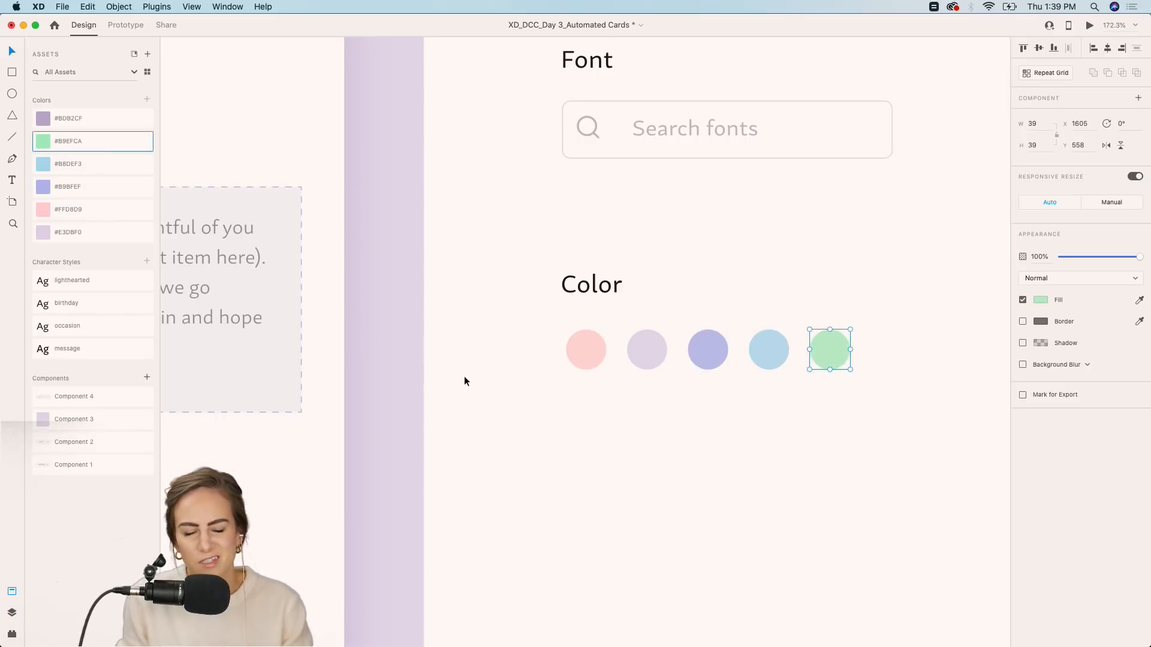
Select the five color circles below the Color label and group them.
{"action": "left_click", "coordinate": [795, 437]}
{"action": "scroll", "coordinate": [795, 438], "scroll_direction": "down", "scroll_amount": 1}
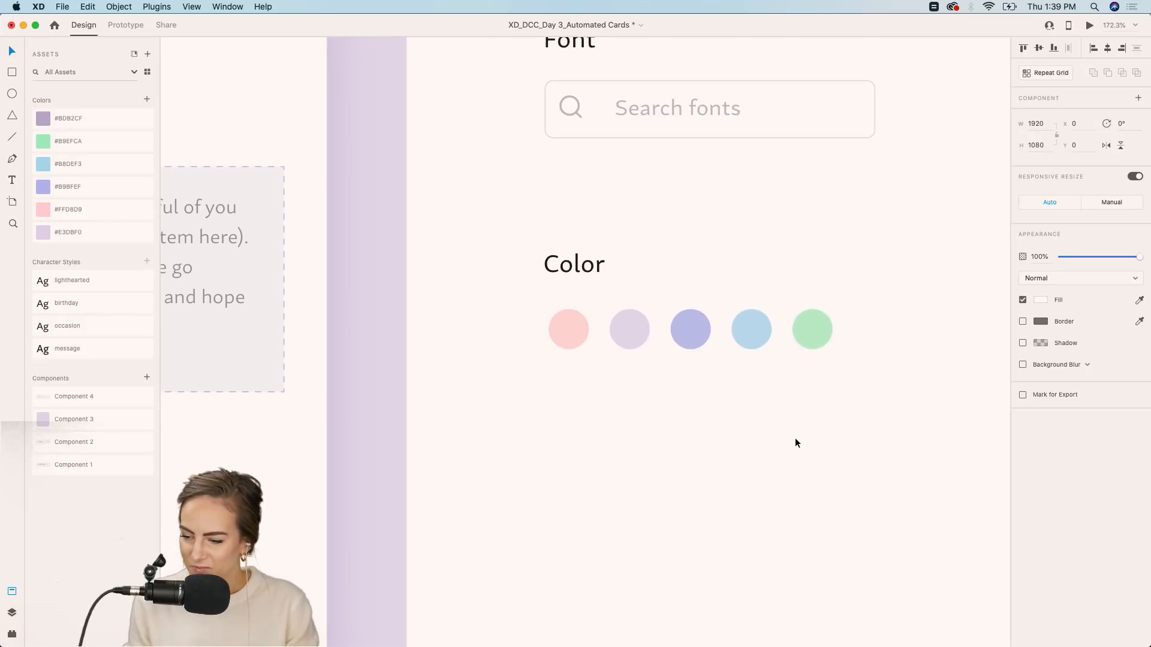
{"action": "scroll", "coordinate": [793, 453], "scroll_direction": "down", "scroll_amount": 2}
{"action": "scroll", "coordinate": [792, 453], "scroll_direction": "down", "scroll_amount": 2}
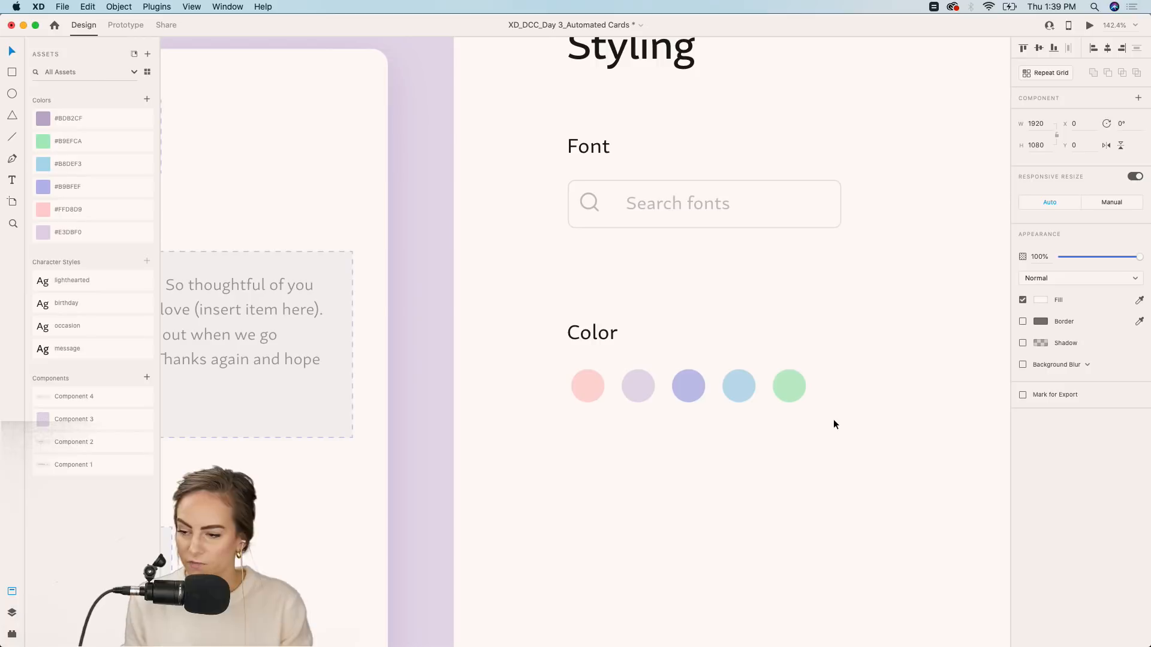
{"action": "scroll", "coordinate": [583, 377], "scroll_direction": "down", "scroll_amount": 5}
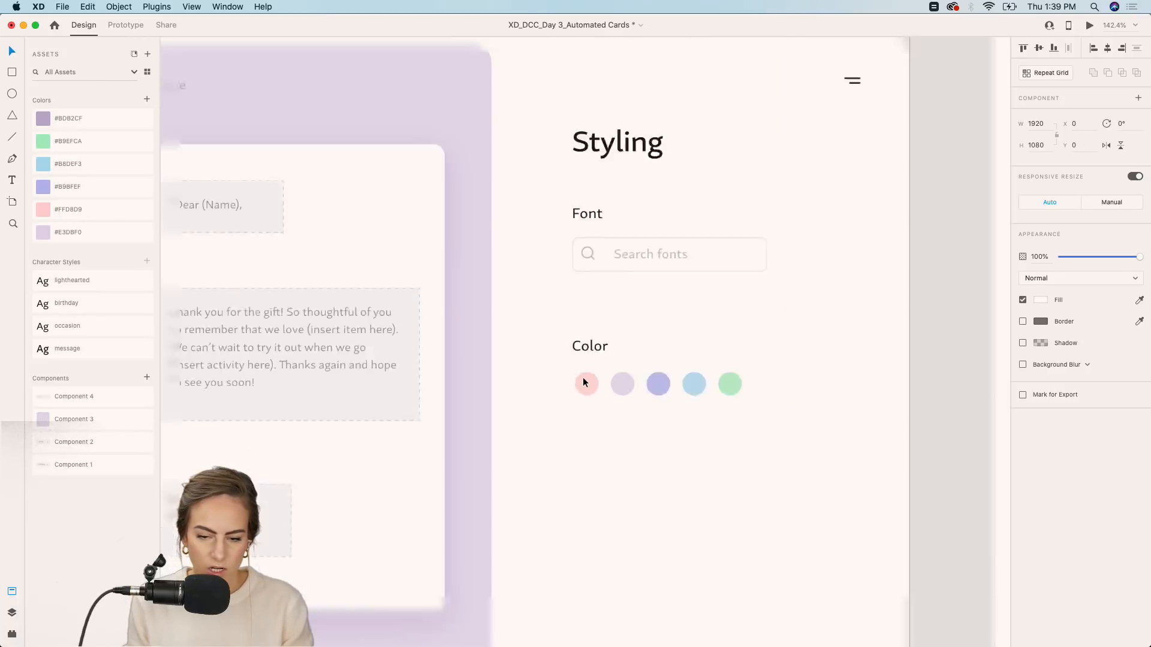
{"action": "left_click_drag", "start_coordinate": [843, 404], "coordinate": [542, 358]}
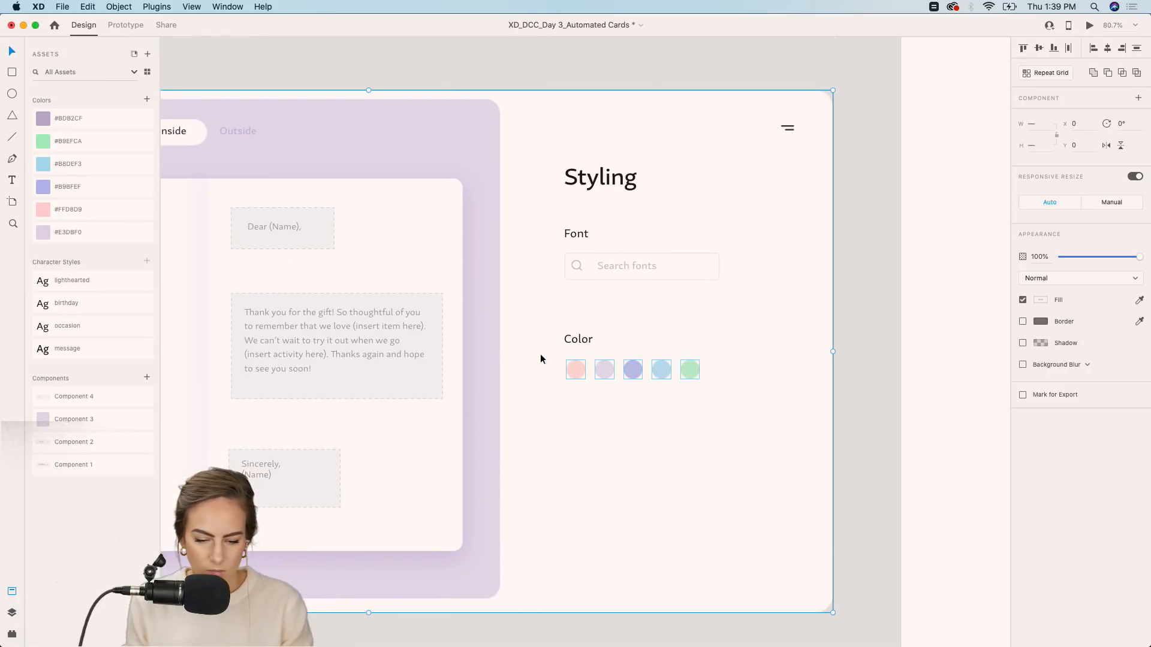
{"action": "scroll", "coordinate": [582, 375], "scroll_direction": "up", "scroll_amount": 5}
{"action": "scroll", "coordinate": [583, 369], "scroll_direction": "up", "scroll_amount": 5}
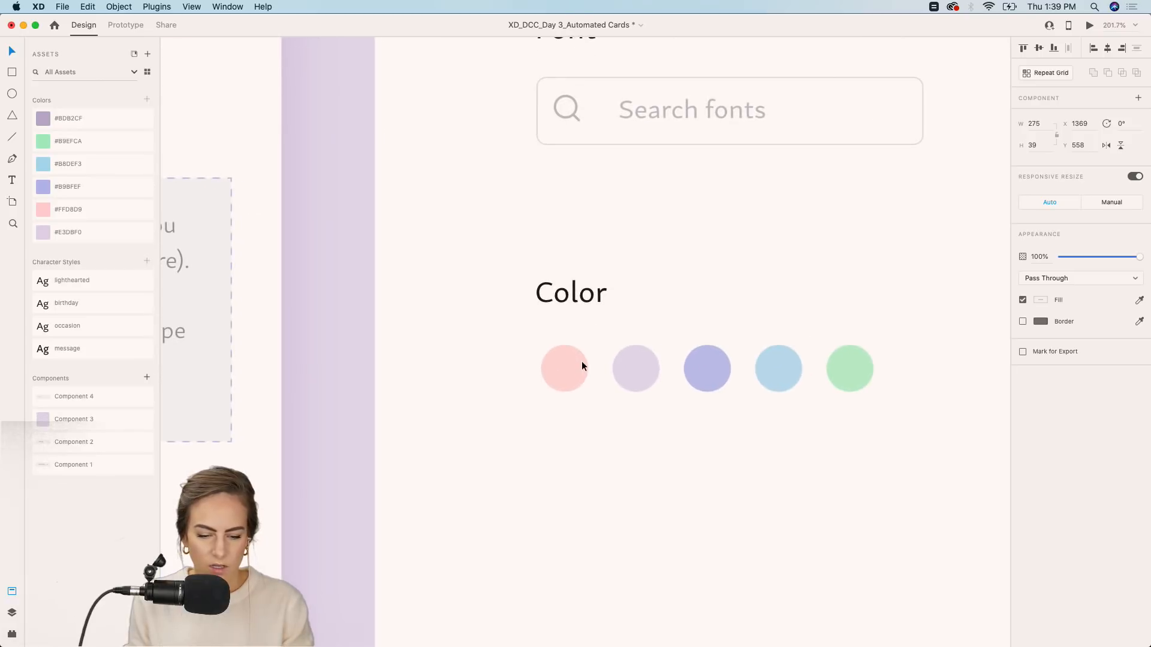
Duplicate the pink circle inside the group, enlarge the copy to about 52 px and give it a border instead of a fill.
{"action": "double_click", "coordinate": [581, 360]}
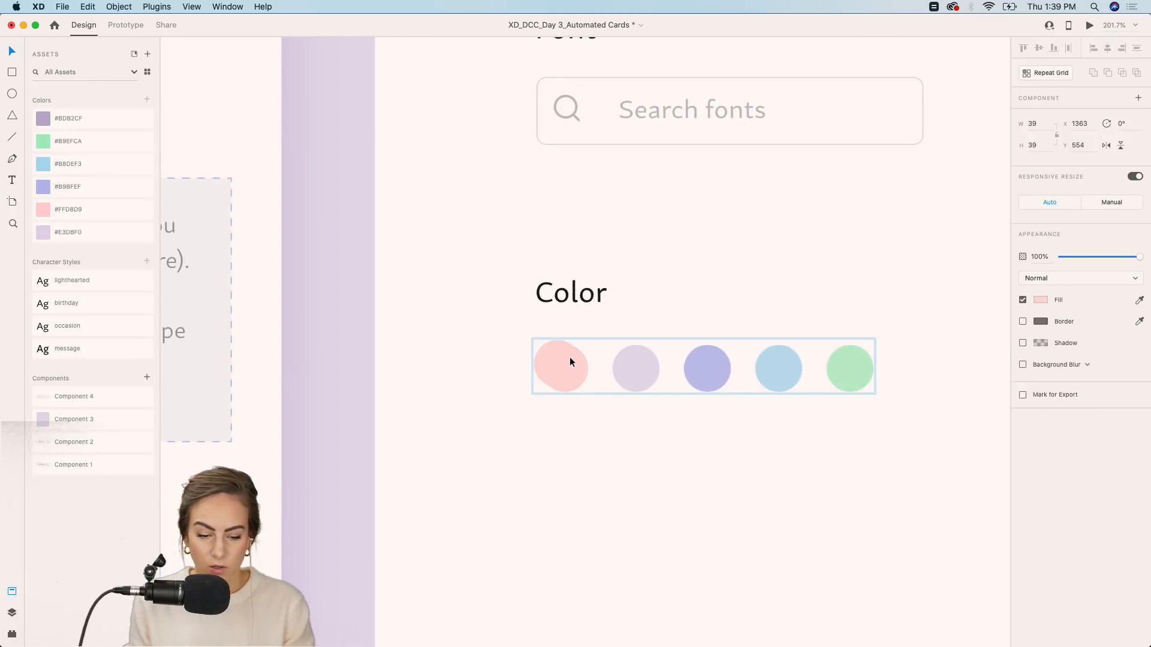
{"action": "left_click_drag", "start_coordinate": [588, 392], "coordinate": [598, 400]}
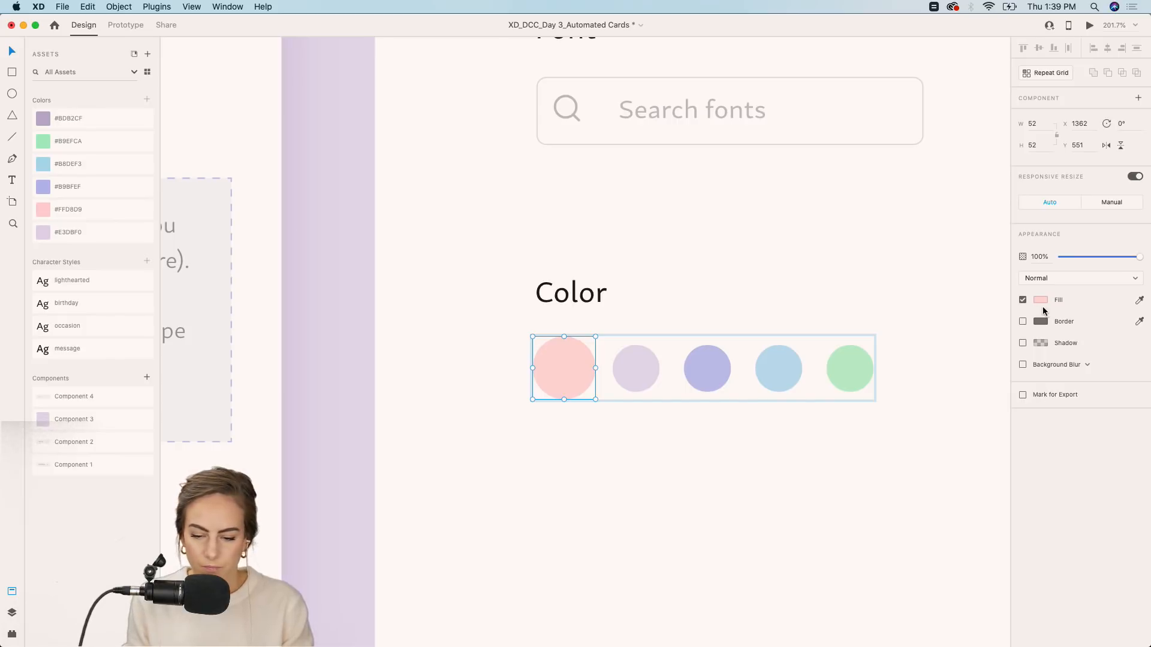
{"action": "left_click", "coordinate": [1023, 300]}
{"action": "left_click", "coordinate": [1022, 322]}
Set the border color of the ring around the pink circle to #BDB2CF.
{"action": "left_click", "coordinate": [77, 116]}
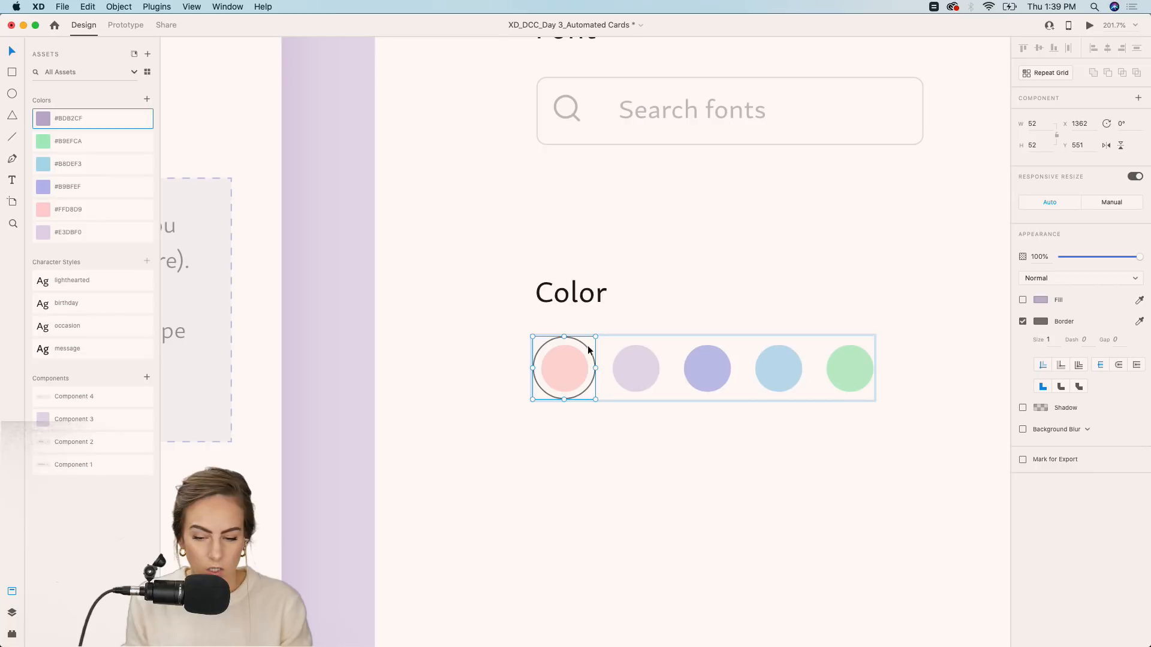
{"action": "left_click", "coordinate": [1046, 324]}
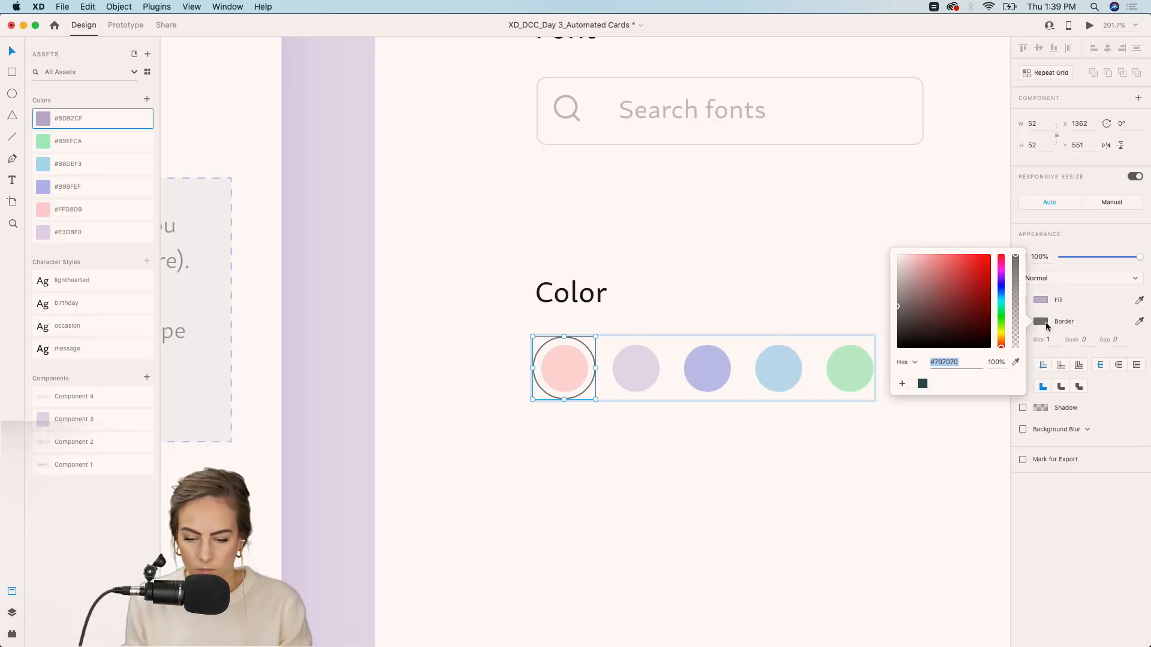
{"action": "left_click", "coordinate": [1139, 321]}
{"action": "left_click", "coordinate": [42, 118]}
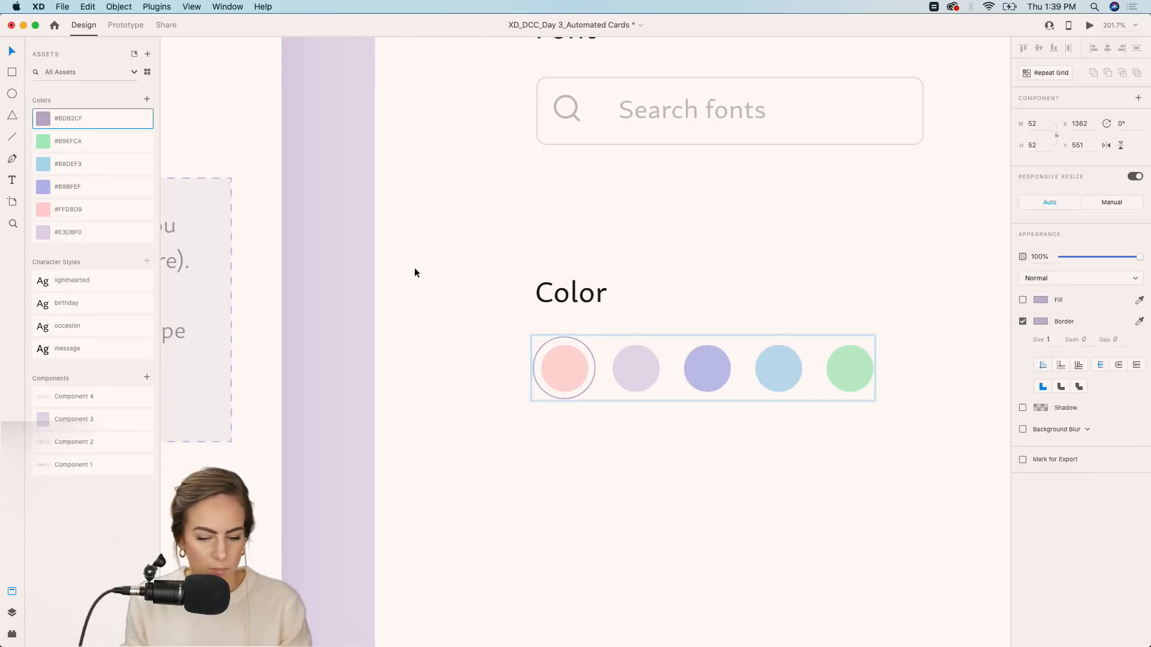
Move the outline ring to about X 1363, Y 552 so it is centered around the pink circle.
{"action": "left_click", "coordinate": [584, 345]}
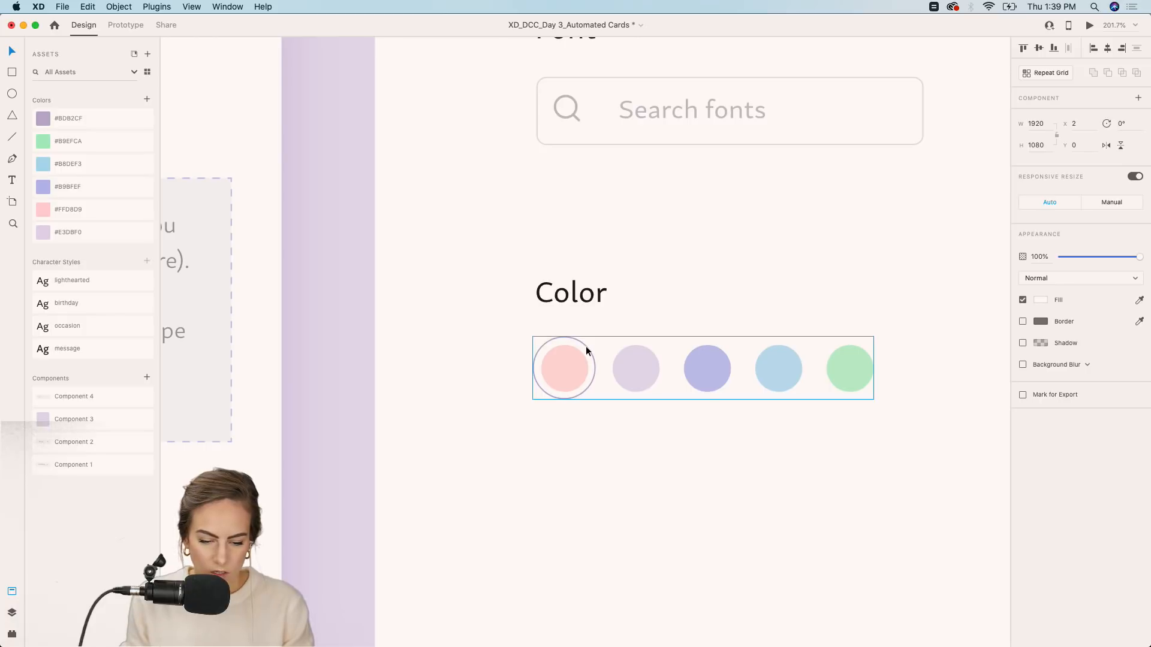
{"action": "left_click", "coordinate": [585, 346]}
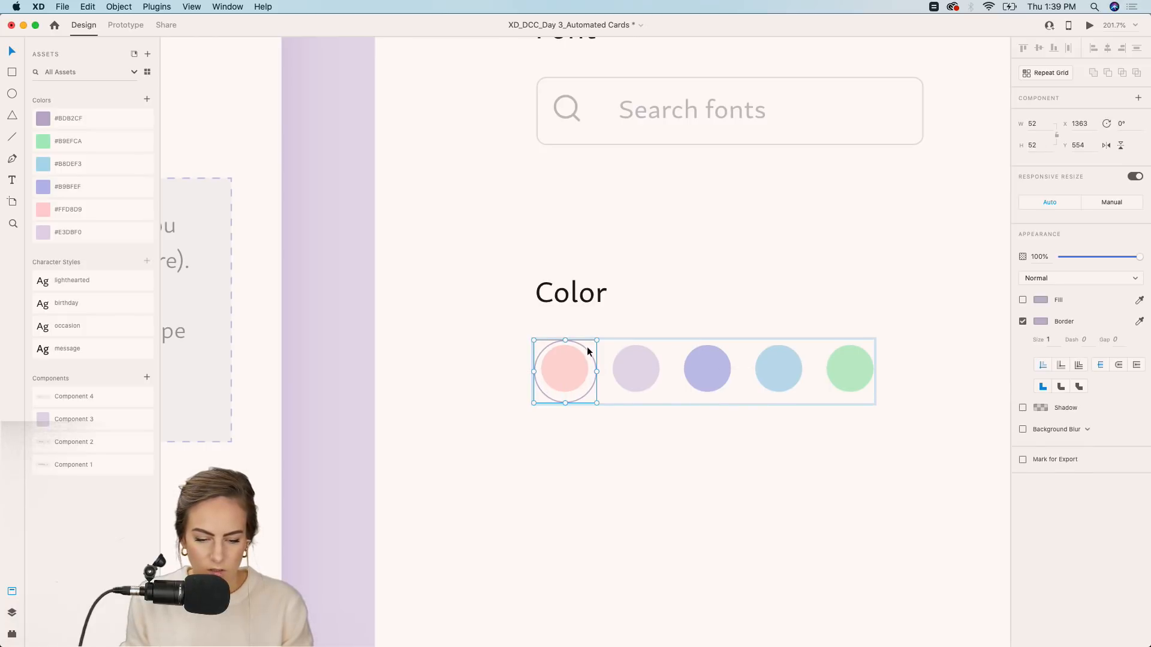
{"action": "scroll", "coordinate": [587, 347], "scroll_direction": "up", "scroll_amount": 10}
{"action": "left_click_drag", "start_coordinate": [578, 354], "coordinate": [578, 346]}
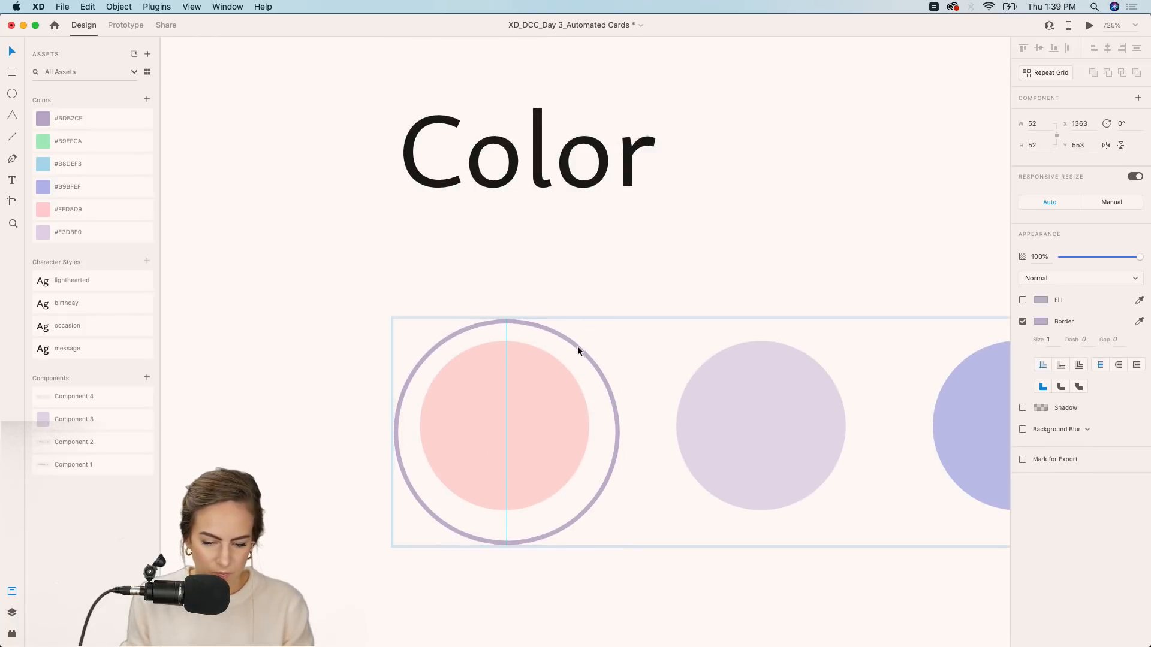
{"action": "scroll", "coordinate": [578, 346], "scroll_direction": "down", "scroll_amount": 15}
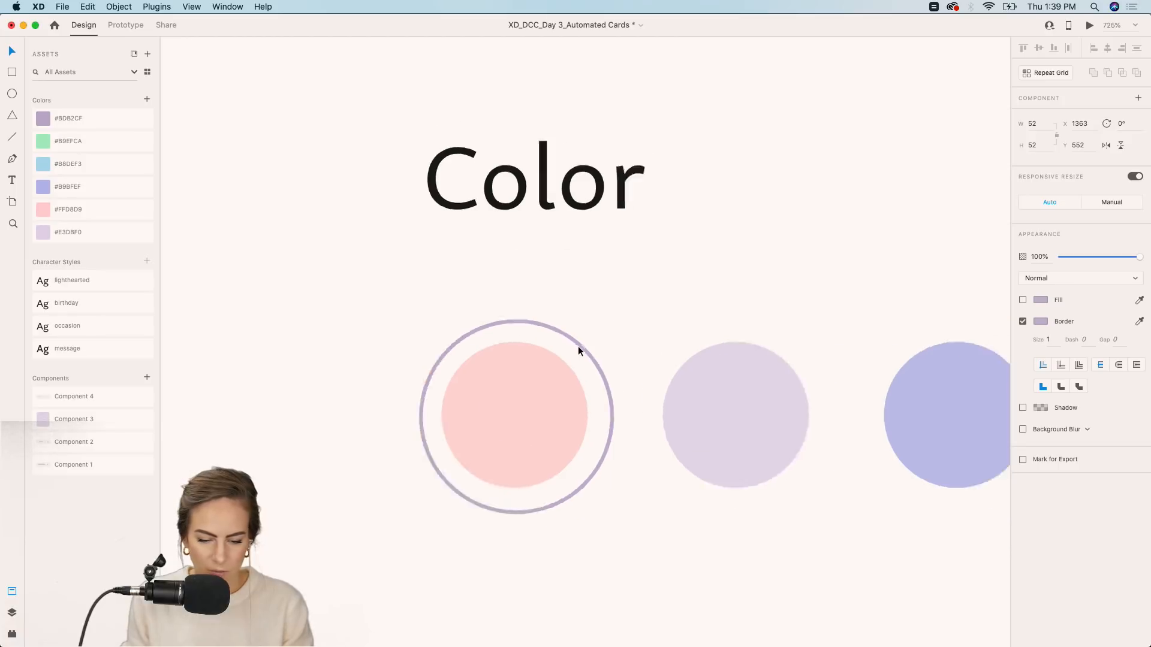
{"action": "scroll", "coordinate": [578, 347], "scroll_direction": "down", "scroll_amount": 3}
{"action": "left_click", "coordinate": [880, 401]}
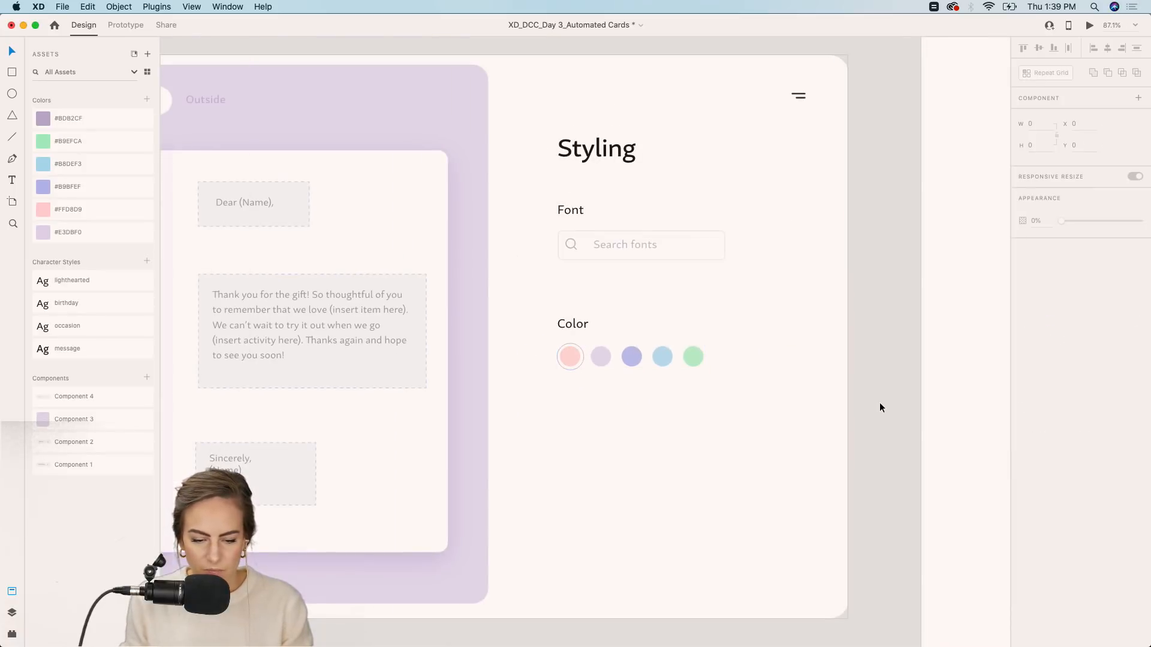
Move the outline ring from the pink circle onto the light purple circle to mark it as selected.
{"action": "scroll", "coordinate": [545, 336], "scroll_direction": "up", "scroll_amount": 5}
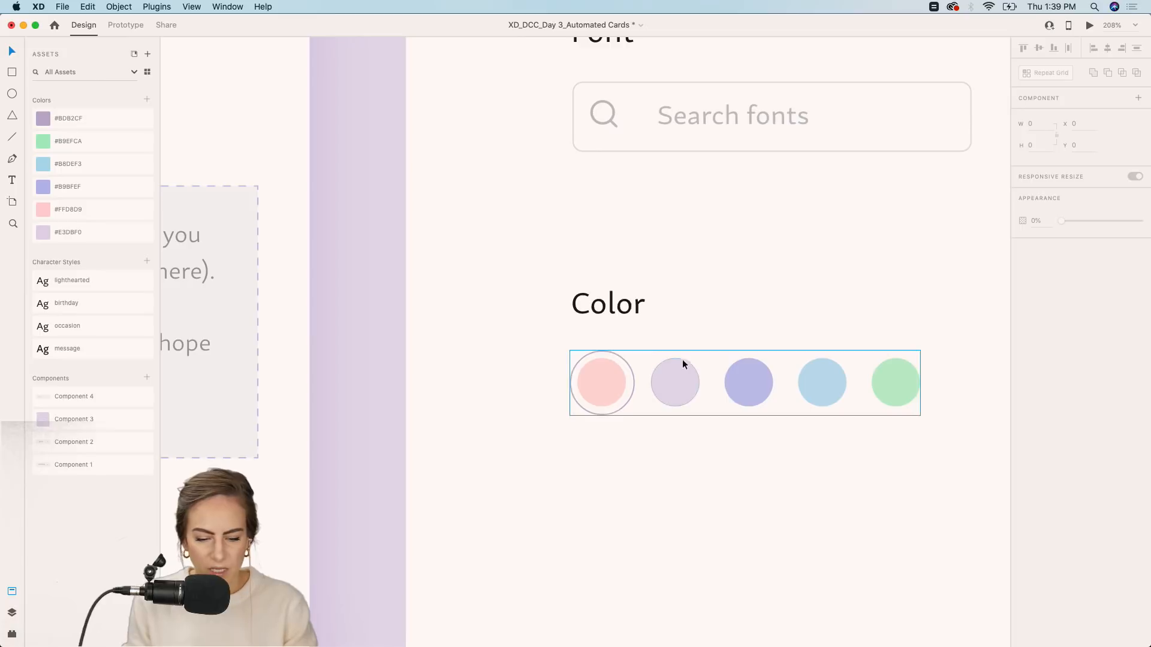
{"action": "double_click", "coordinate": [624, 361]}
{"action": "left_click_drag", "start_coordinate": [624, 361], "coordinate": [683, 365]}
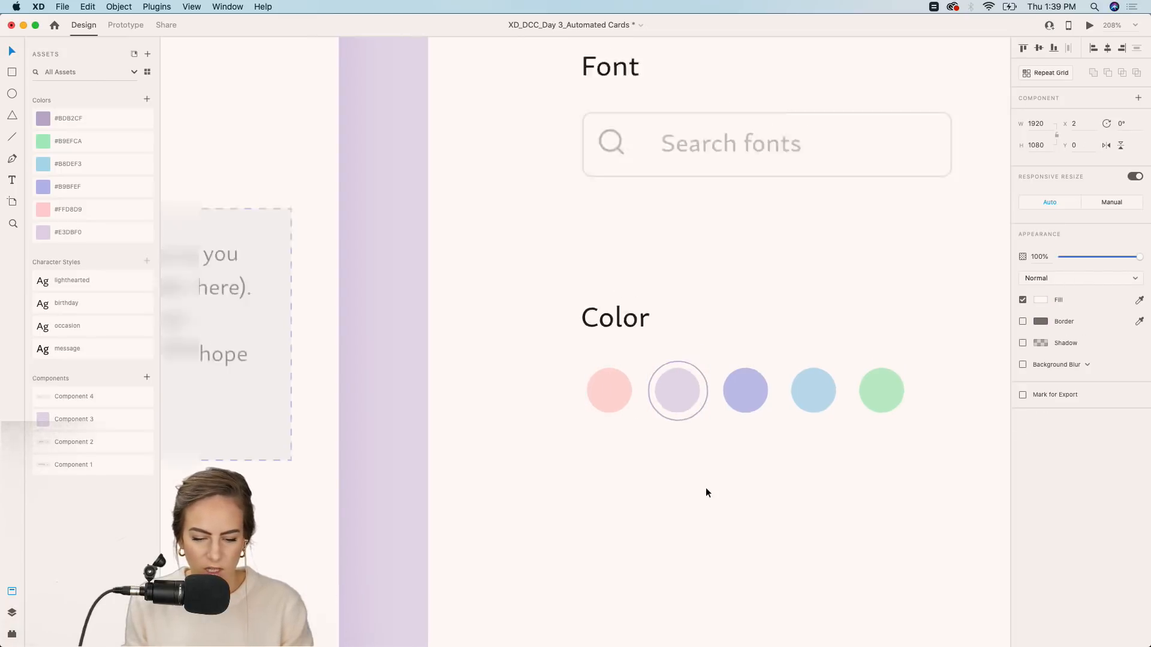
Duplicate the Color heading below the color swatches at about X 1364, Y 712 and change the copy's text to "Pattern".
{"action": "scroll", "coordinate": [706, 488], "scroll_direction": "down", "scroll_amount": 5}
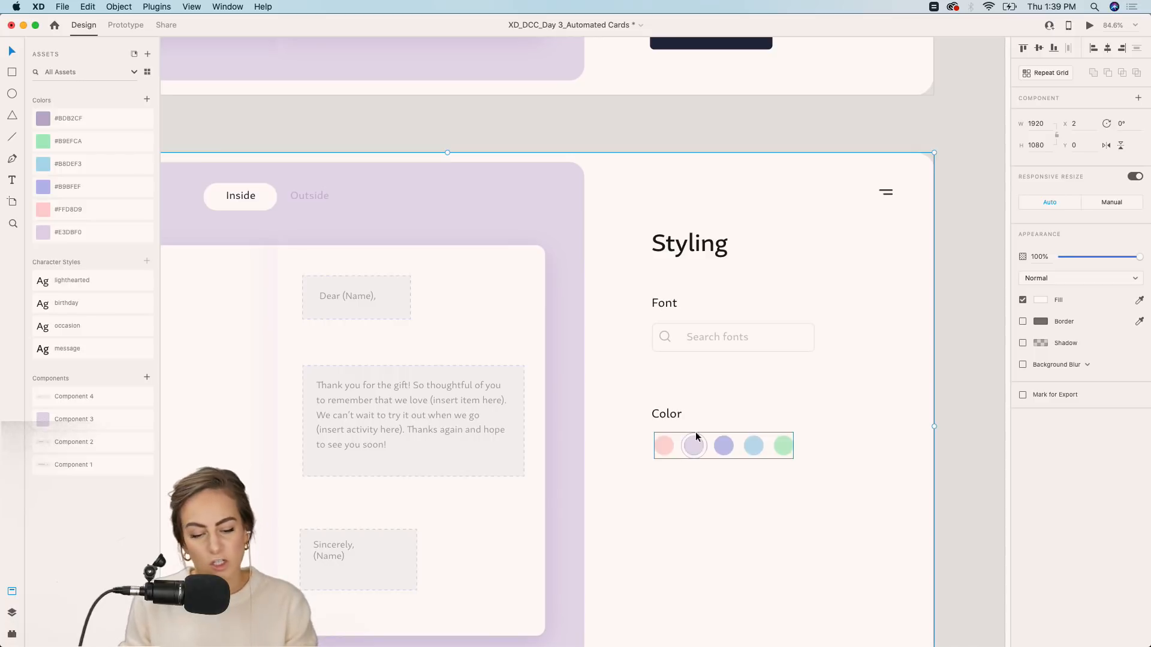
{"action": "left_click", "coordinate": [671, 417]}
{"action": "left_click_drag", "start_coordinate": [670, 415], "coordinate": [675, 524]}
{"action": "scroll", "coordinate": [703, 350], "scroll_direction": "down", "scroll_amount": 5}
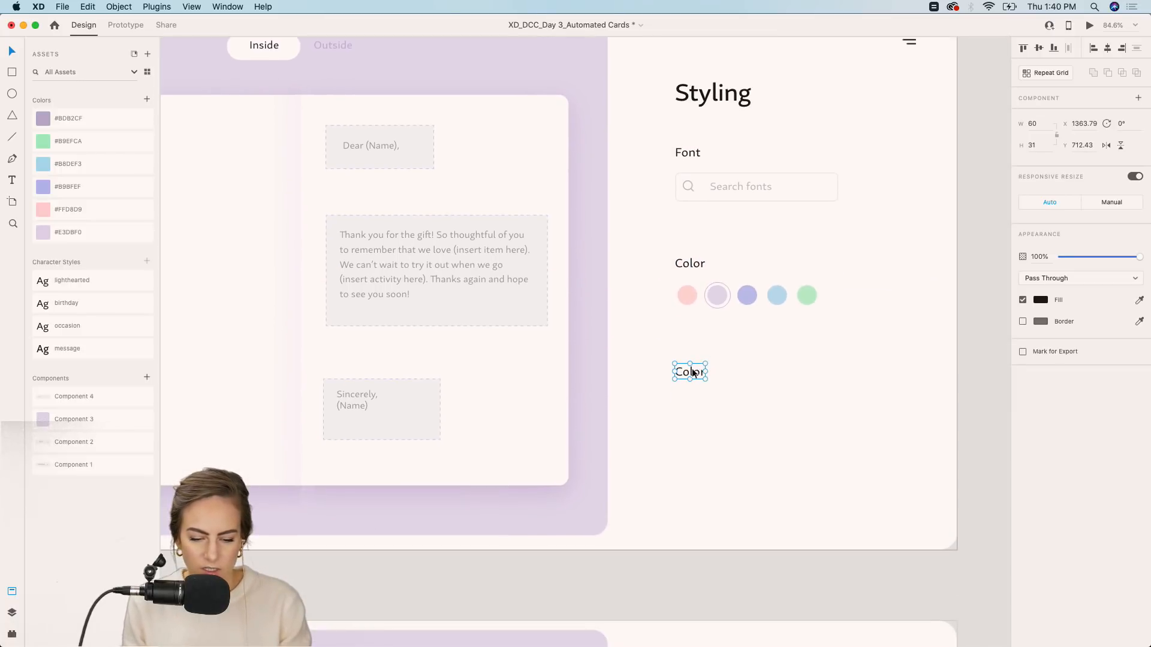
{"action": "double_click", "coordinate": [694, 373]}
{"action": "double_click", "coordinate": [692, 372]}
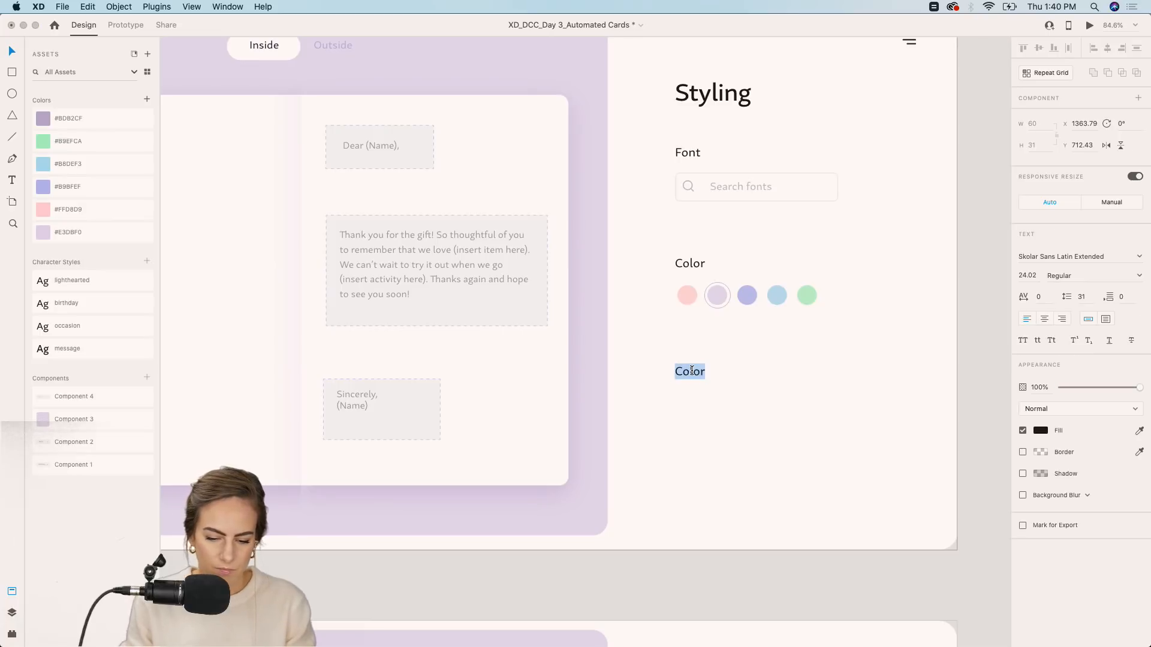
{"action": "type", "text": "Pattern"}
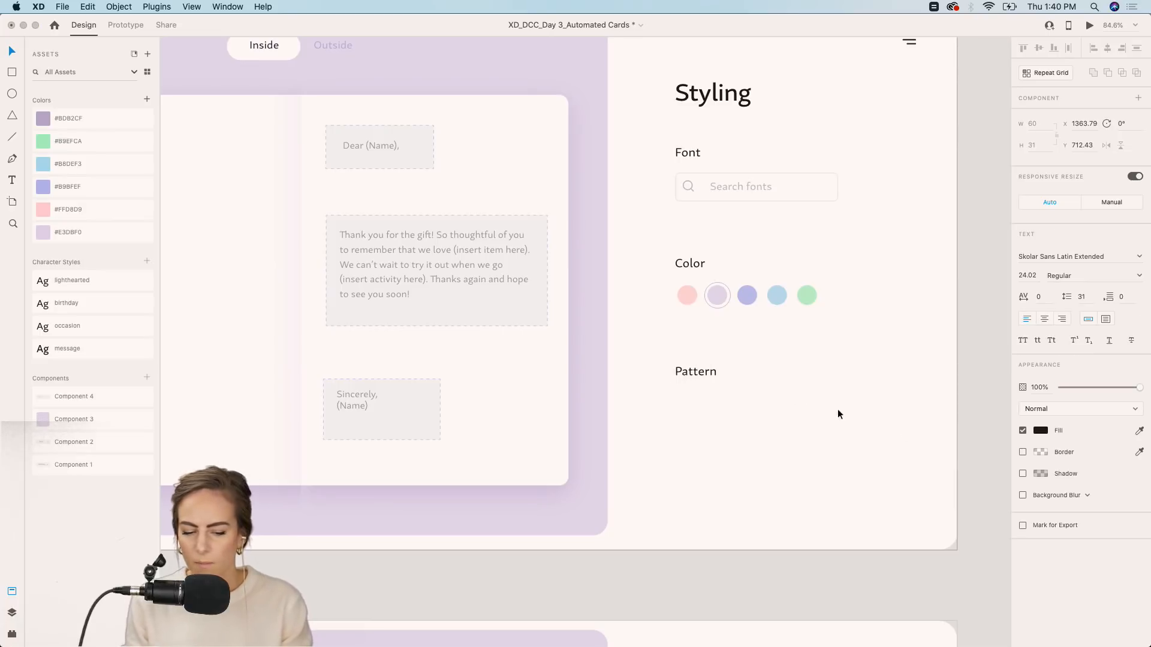
{"action": "key", "text": "Escape"}
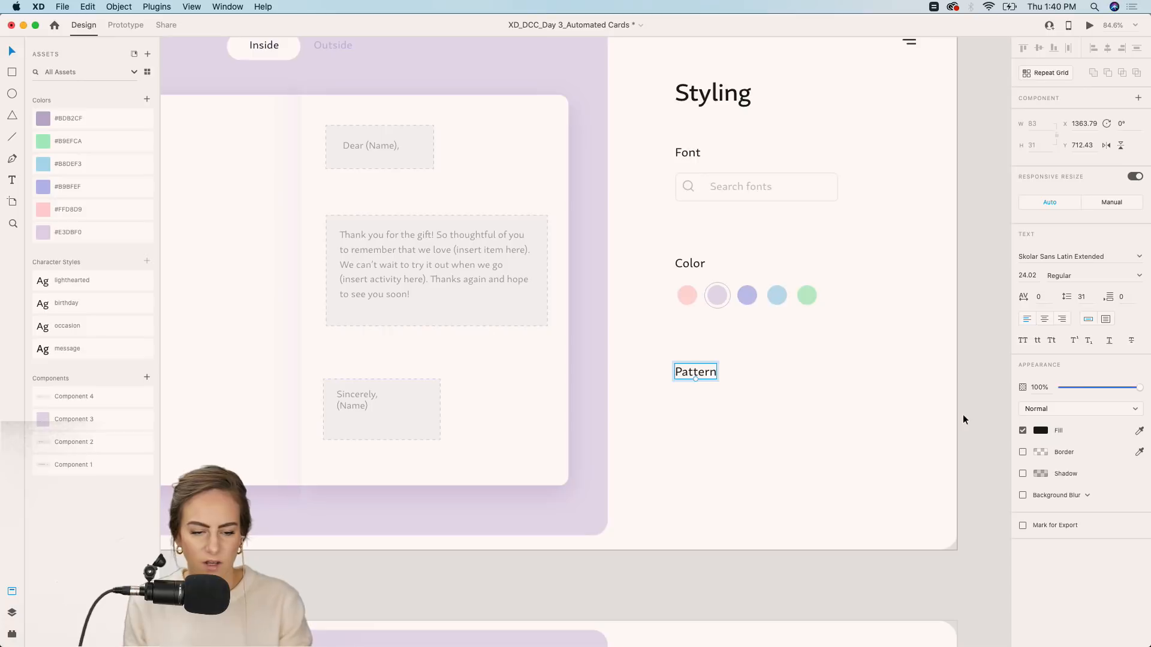
{"action": "scroll", "coordinate": [962, 415], "scroll_direction": "left", "scroll_amount": 3}
{"action": "left_click", "coordinate": [721, 599]}
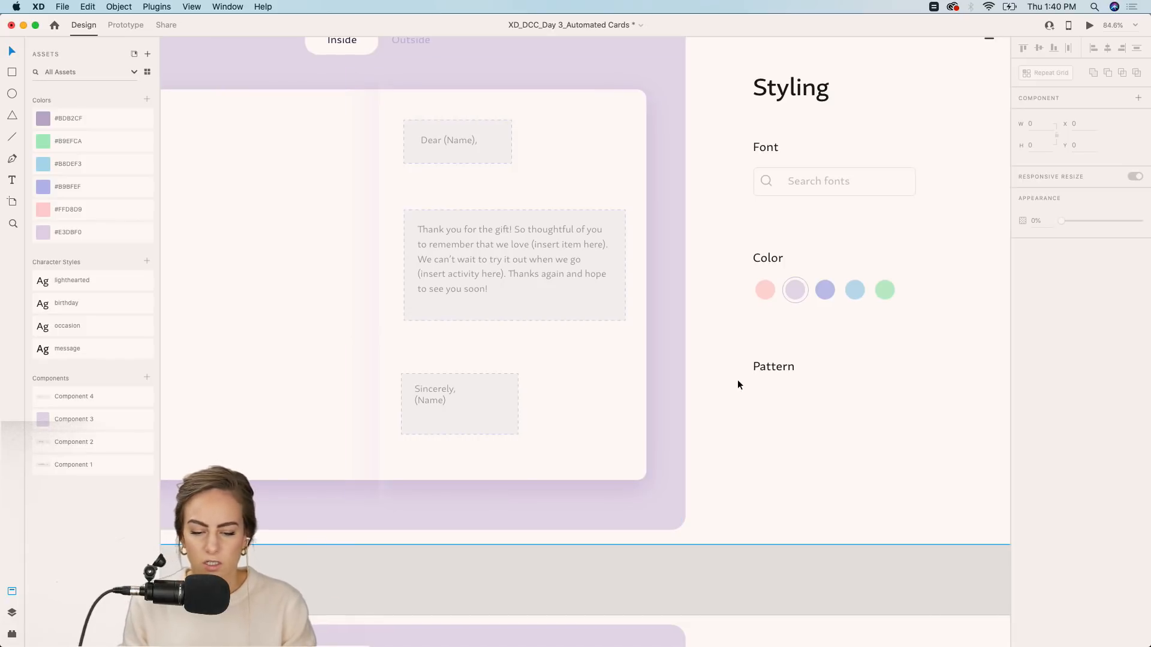
Draw a borderless rectangle of about 193 × 64 px below the Pattern heading, at about X 1369, Y 770.
{"action": "scroll", "coordinate": [736, 377], "scroll_direction": "up", "scroll_amount": 8}
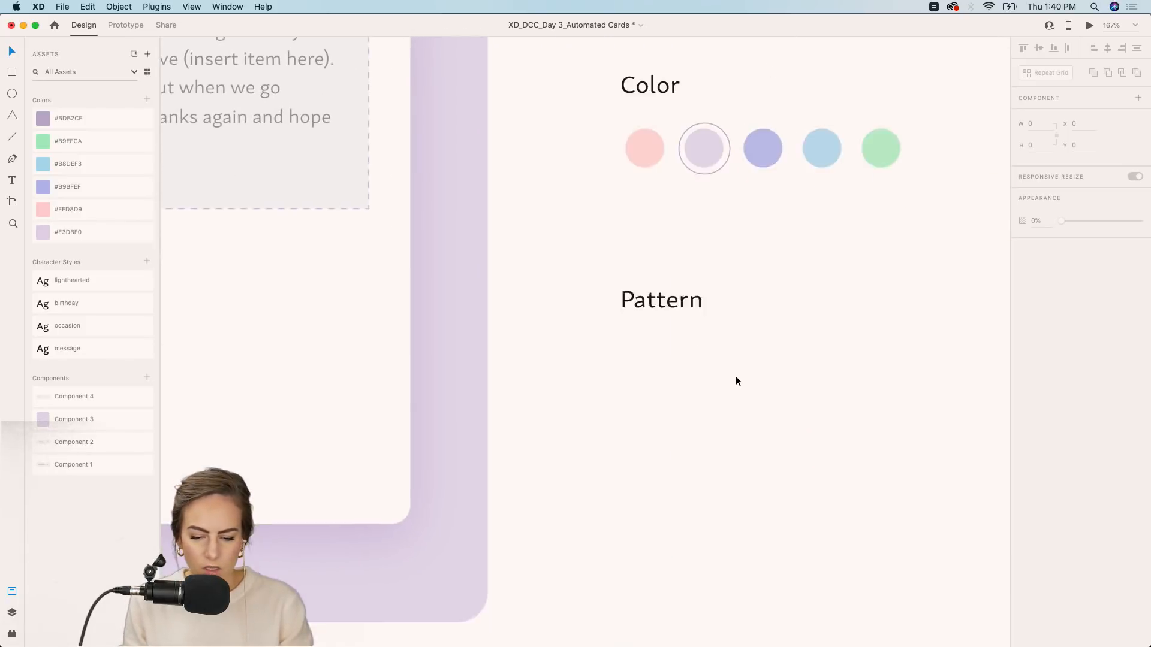
{"action": "scroll", "coordinate": [736, 377], "scroll_direction": "right", "scroll_amount": 5}
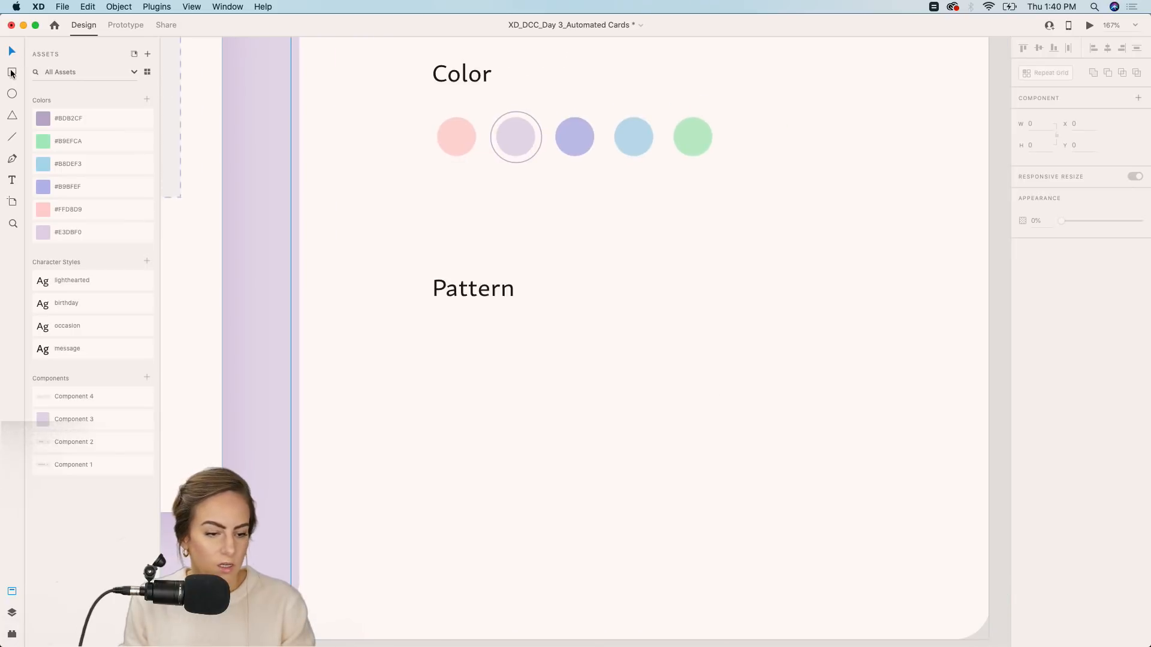
{"action": "left_click", "coordinate": [11, 72]}
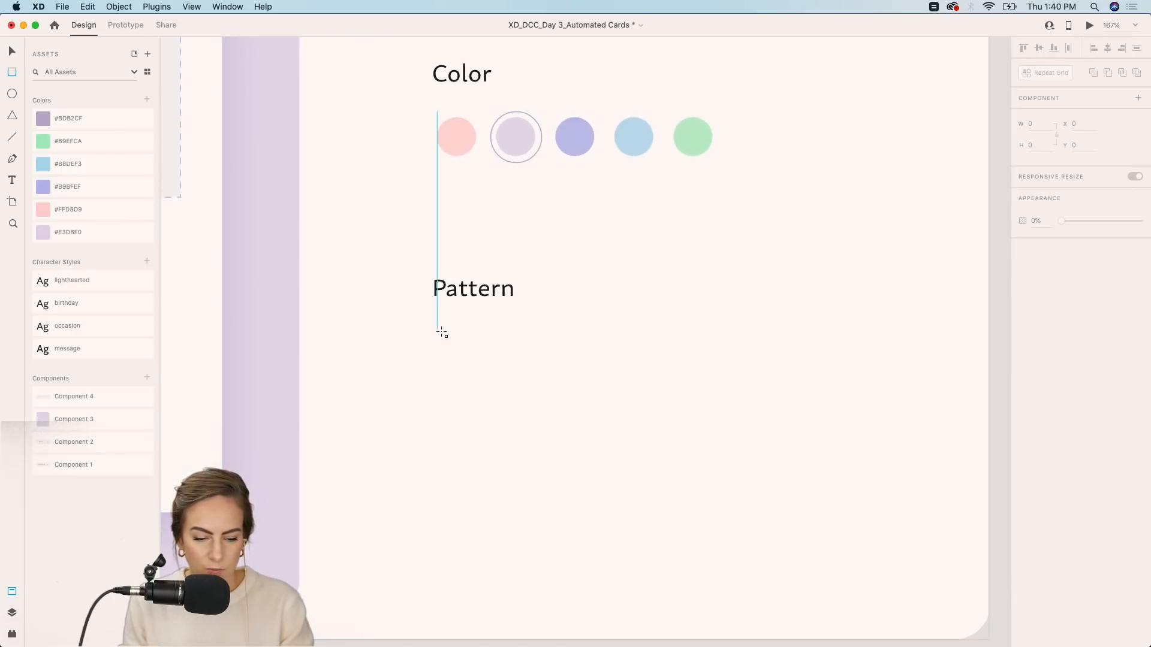
{"action": "mouse_move", "coordinate": [438, 330]}
{"action": "left_mouse_down"}
{"action": "mouse_move", "coordinate": [619, 408]}
{"action": "mouse_move", "coordinate": [645, 403]}
{"action": "mouse_move", "coordinate": [630, 394]}
{"action": "left_mouse_up"}
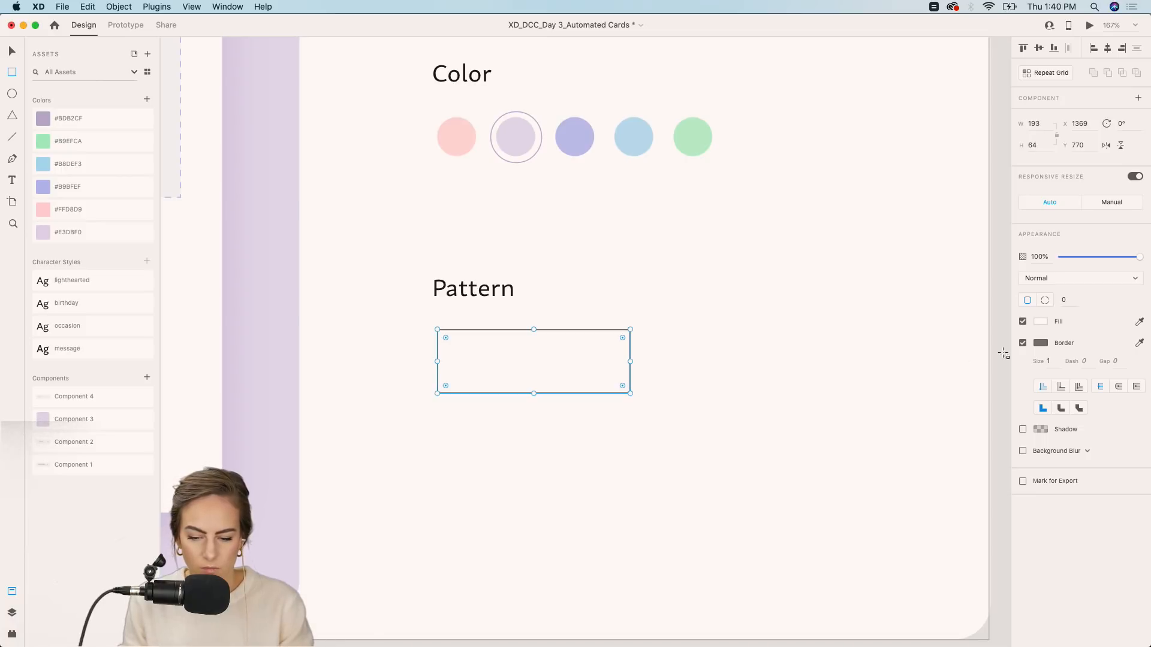
{"action": "left_click", "coordinate": [1023, 343]}
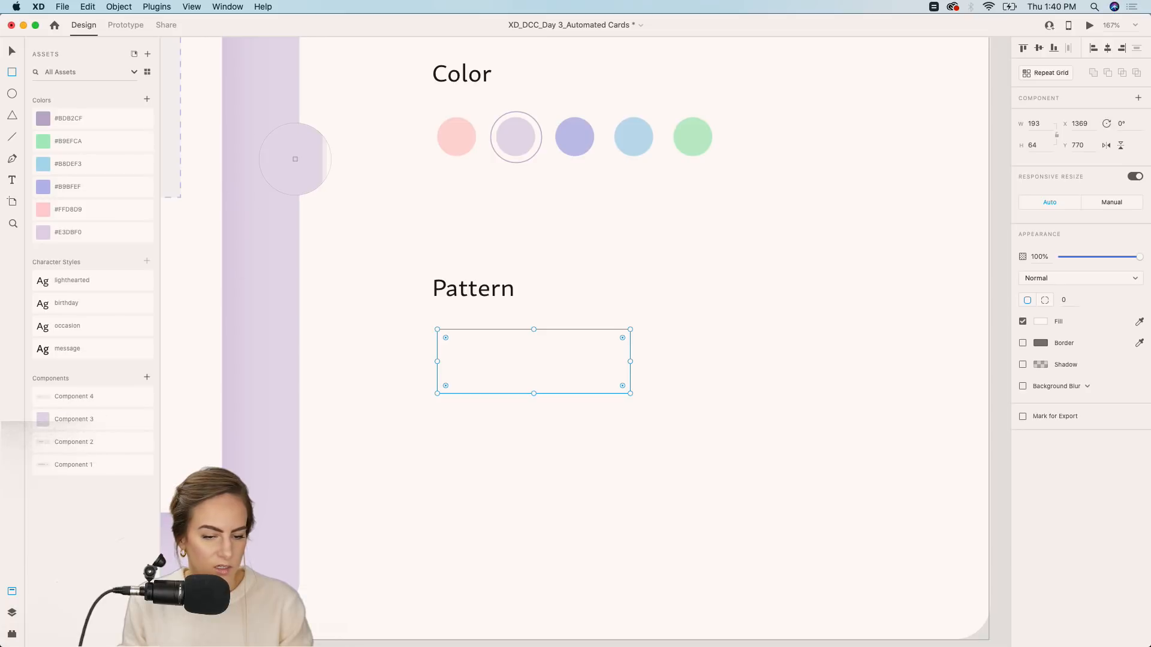
Fill the rectangle below the Pattern heading with the light gray sampled from the card's message placeholder box.
{"action": "left_click", "coordinate": [169, 133]}
{"action": "scroll", "coordinate": [434, 147], "scroll_direction": "down", "scroll_amount": 5}
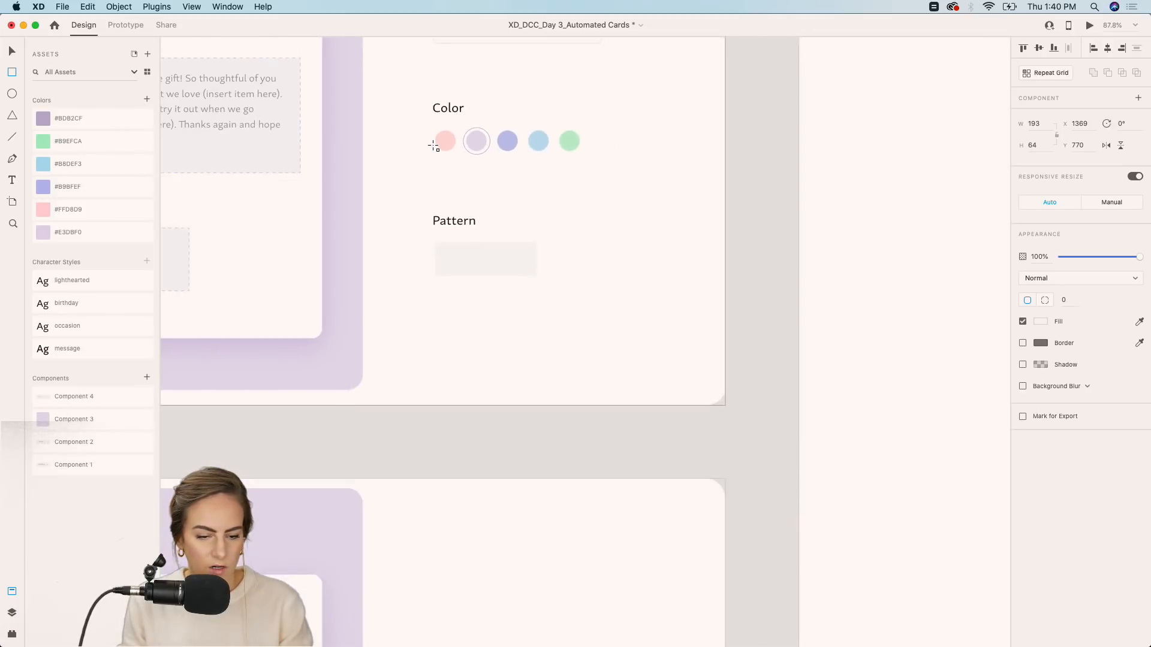
{"action": "scroll", "coordinate": [434, 146], "scroll_direction": "up", "scroll_amount": 3}
{"action": "scroll", "coordinate": [434, 147], "scroll_direction": "left", "scroll_amount": 2}
{"action": "left_click", "coordinate": [1139, 322]}
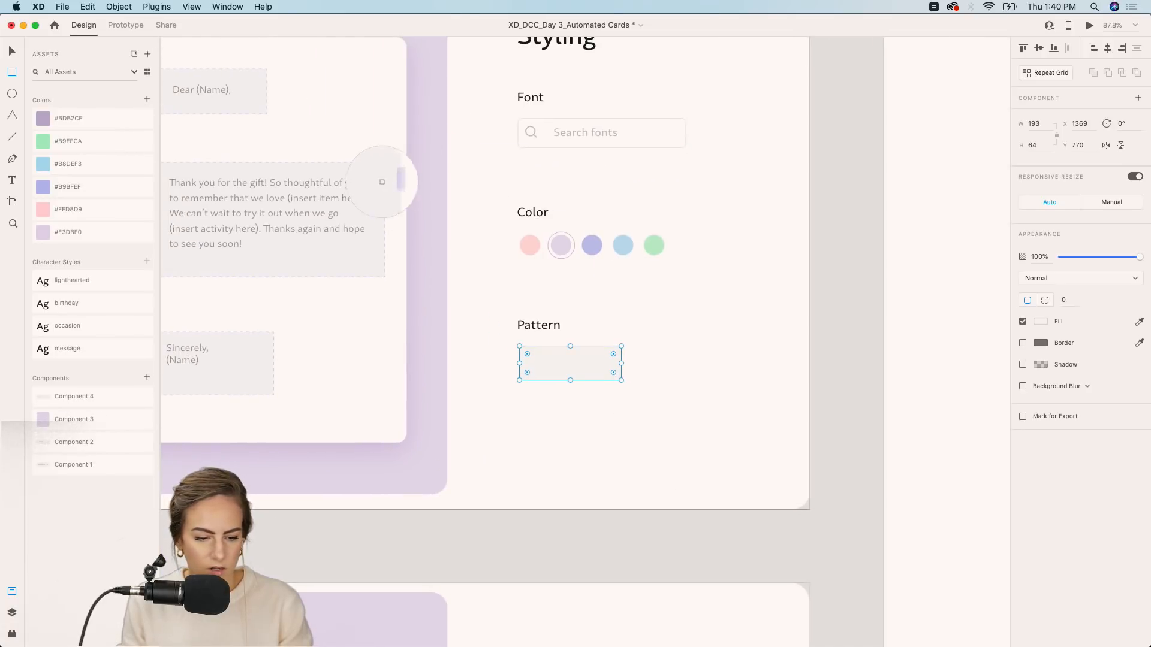
{"action": "left_click", "coordinate": [560, 363]}
Round the corners of the gray Pattern rectangle to a radius of about 11.
{"action": "scroll", "coordinate": [560, 362], "scroll_direction": "up", "scroll_amount": 5}
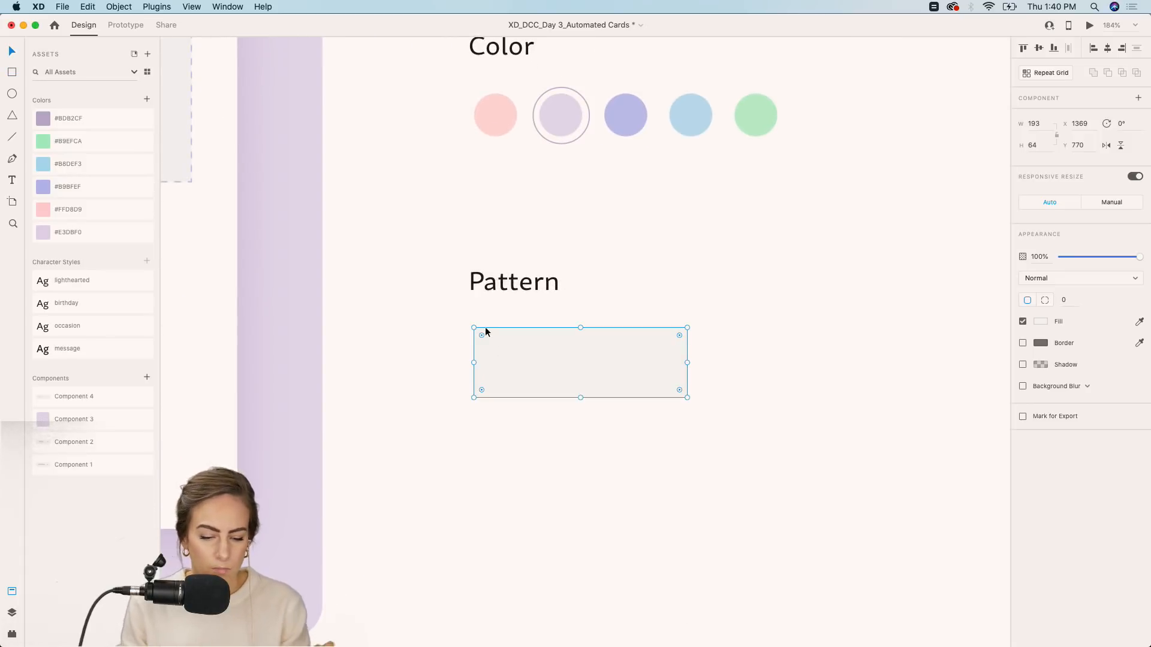
{"action": "left_click_drag", "start_coordinate": [483, 336], "coordinate": [486, 339]}
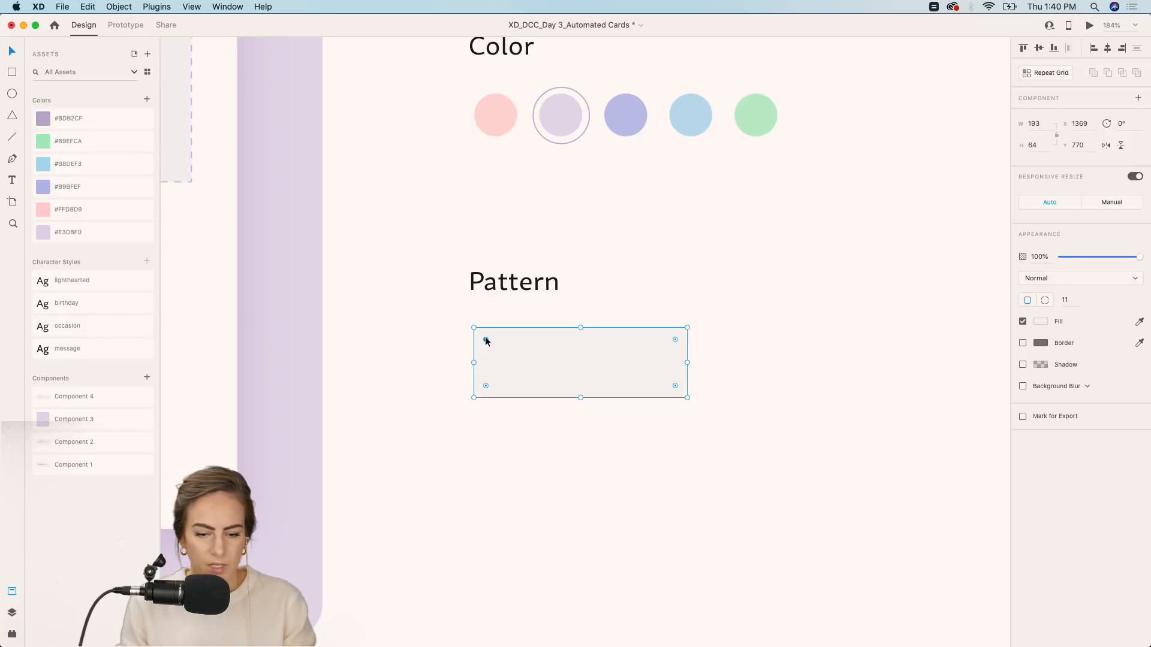
{"action": "scroll", "coordinate": [485, 337], "scroll_direction": "down", "scroll_amount": 5}
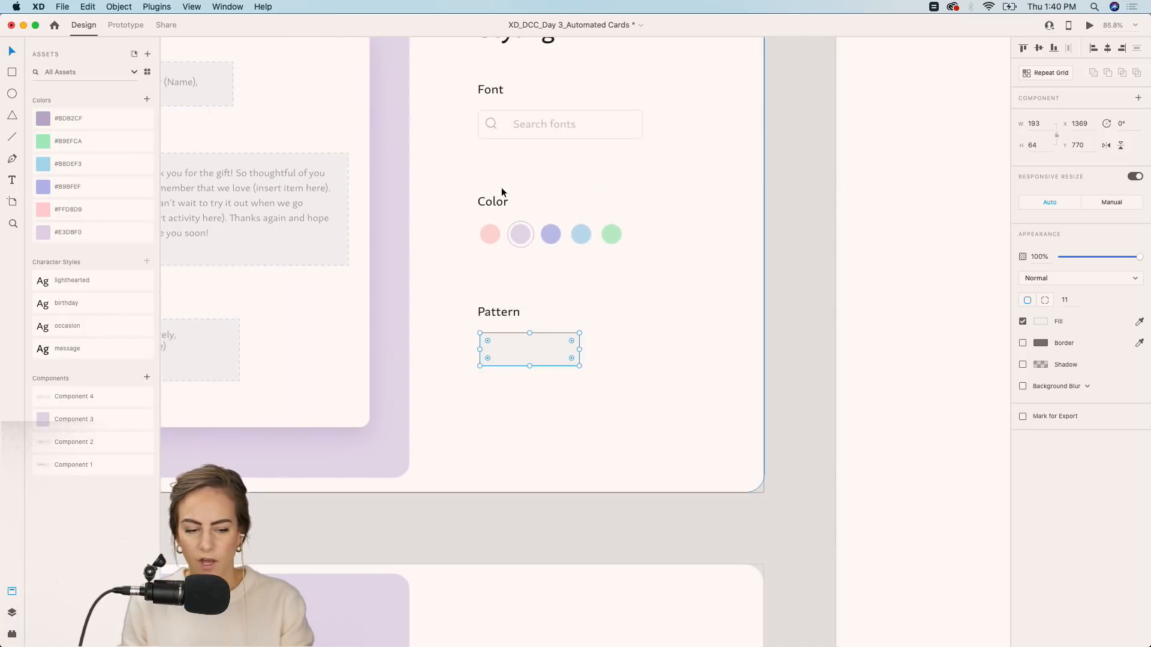
{"action": "scroll", "coordinate": [542, 317], "scroll_direction": "up", "scroll_amount": 5}
{"action": "scroll", "coordinate": [542, 316], "scroll_direction": "left", "scroll_amount": 2}
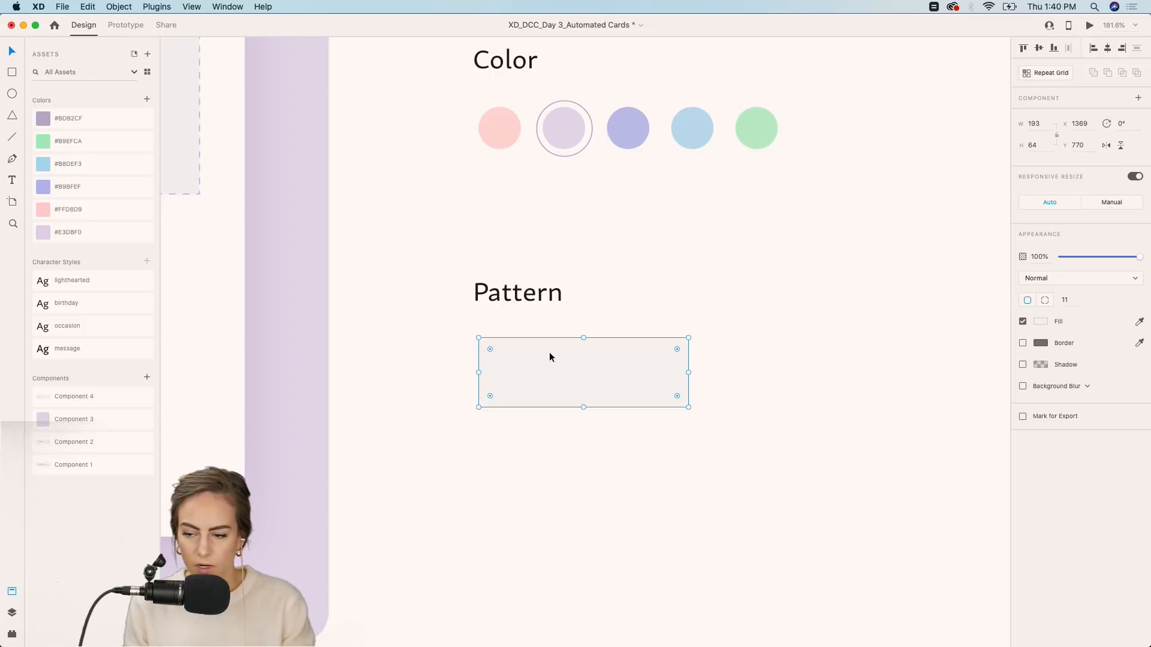
Copy the small dark chevron icon next to the search icon on the large Artboard – 1.
{"action": "scroll", "coordinate": [550, 353], "scroll_direction": "down", "scroll_amount": 8}
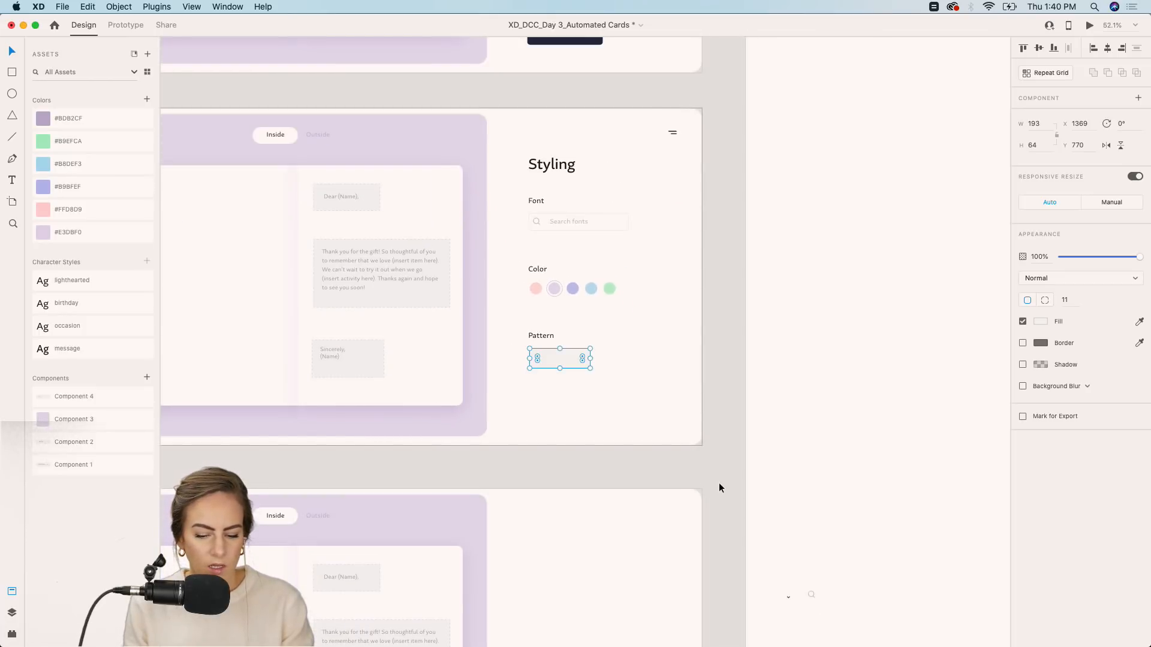
{"action": "left_click", "coordinate": [720, 484]}
{"action": "scroll", "coordinate": [720, 484], "scroll_direction": "down", "scroll_amount": 4}
{"action": "scroll", "coordinate": [719, 484], "scroll_direction": "right", "scroll_amount": 2}
{"action": "scroll", "coordinate": [681, 332], "scroll_direction": "up", "scroll_amount": 10}
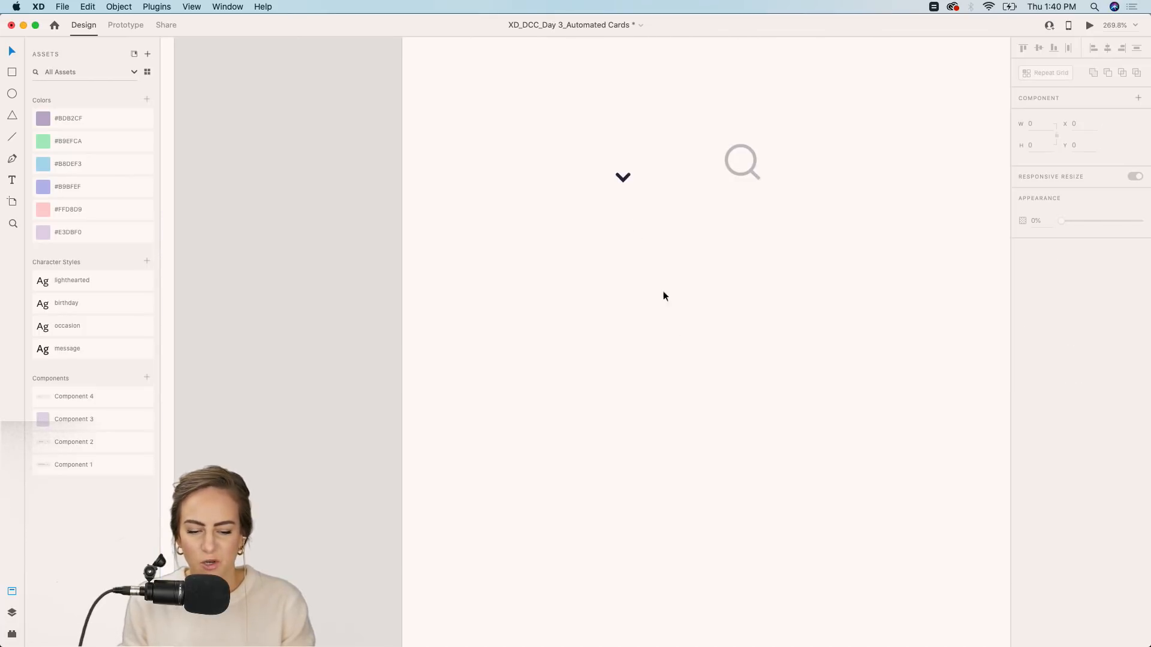
{"action": "left_click", "coordinate": [621, 179]}
{"action": "scroll", "coordinate": [620, 181], "scroll_direction": "down", "scroll_amount": 6}
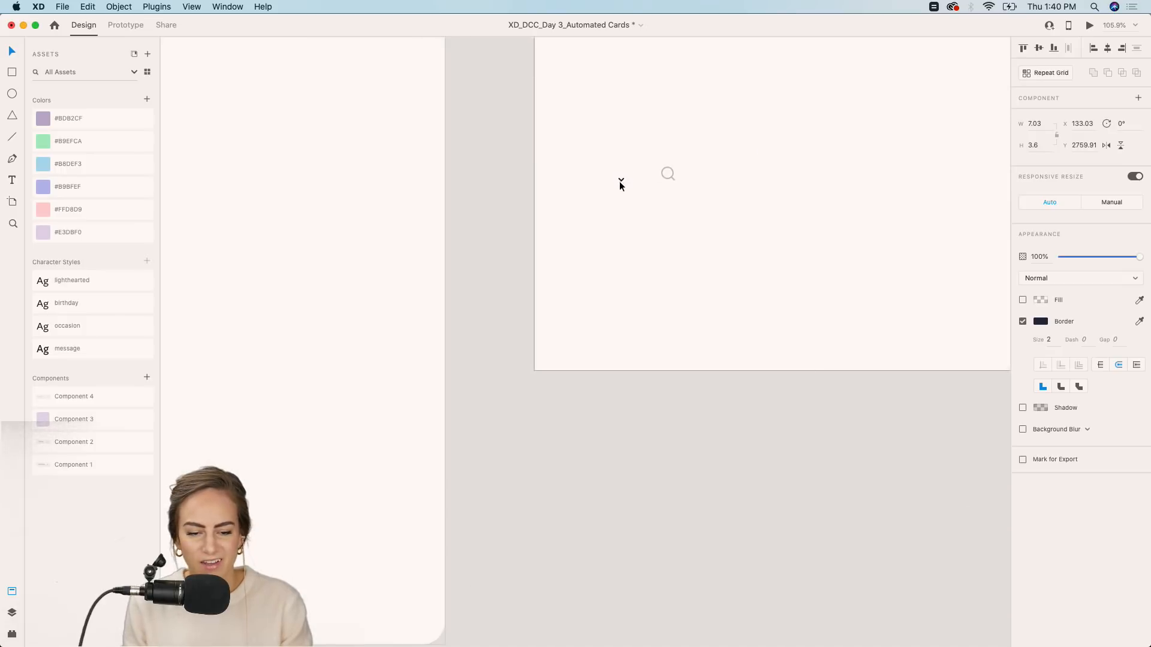
{"action": "scroll", "coordinate": [619, 181], "scroll_direction": "down", "scroll_amount": 3}
Paste the chevron icon onto the gray Pattern rectangle and place it near the right end, at about X 1530, Y 800.
{"action": "scroll", "coordinate": [617, 182], "scroll_direction": "up", "scroll_amount": 8}
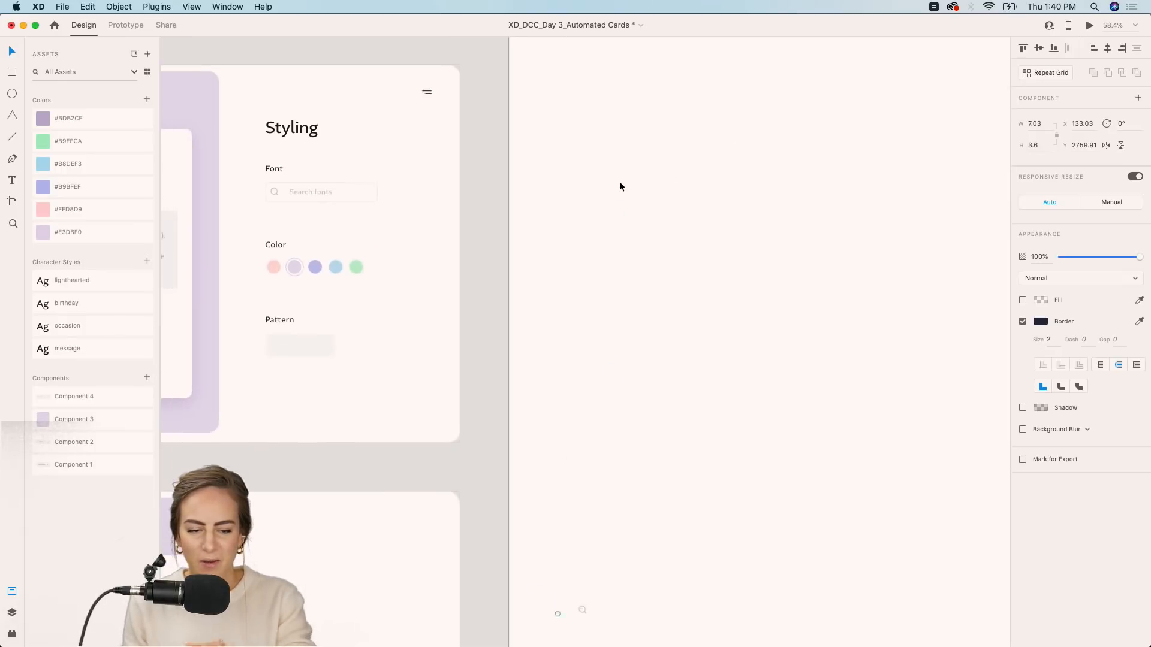
{"action": "scroll", "coordinate": [609, 204], "scroll_direction": "down", "scroll_amount": 5}
{"action": "scroll", "coordinate": [609, 204], "scroll_direction": "up", "scroll_amount": 3}
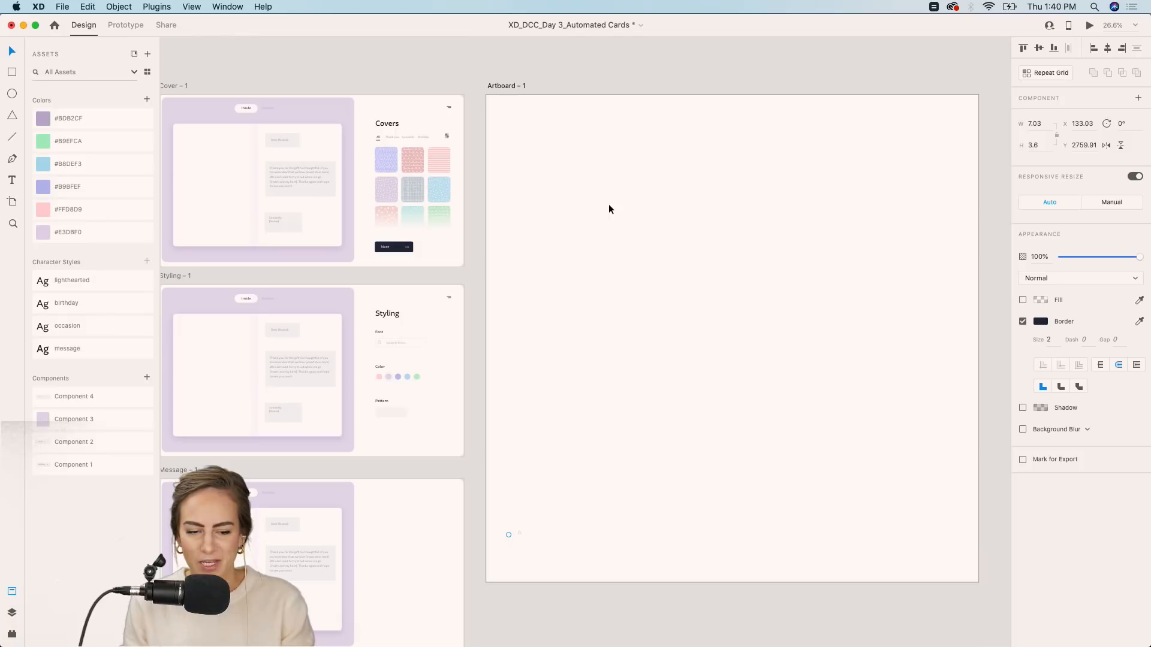
{"action": "scroll", "coordinate": [598, 423], "scroll_direction": "down", "scroll_amount": 3}
{"action": "scroll", "coordinate": [598, 423], "scroll_direction": "left", "scroll_amount": 3}
{"action": "scroll", "coordinate": [497, 315], "scroll_direction": "up", "scroll_amount": 10}
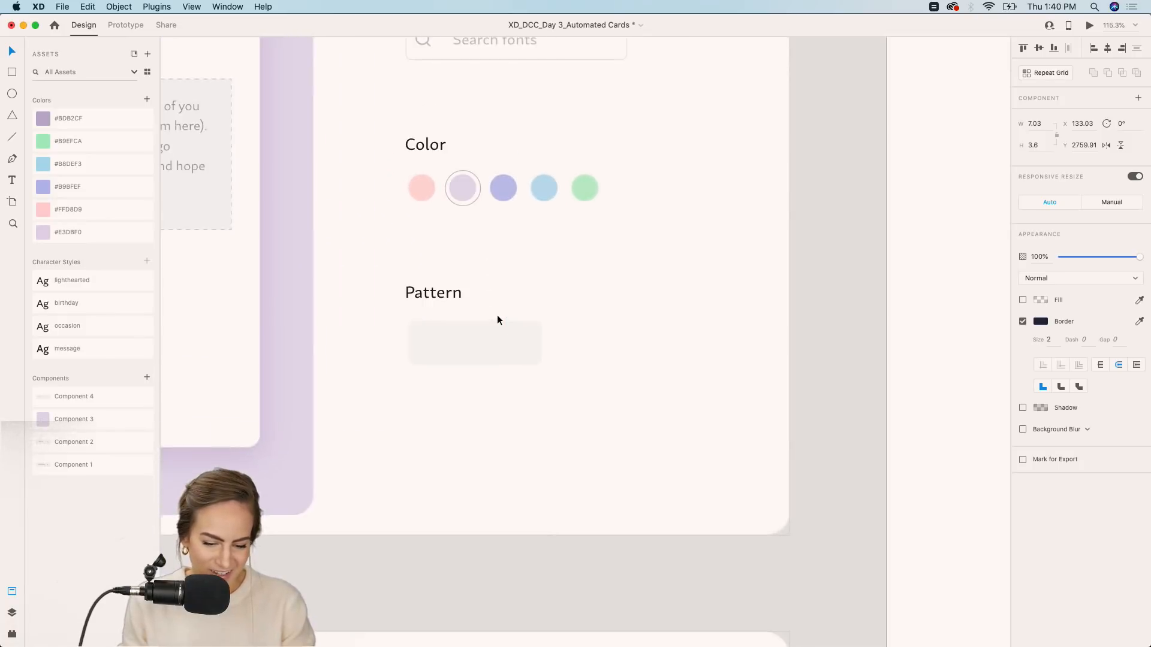
{"action": "scroll", "coordinate": [497, 314], "scroll_direction": "up", "scroll_amount": 3}
{"action": "scroll", "coordinate": [498, 315], "scroll_direction": "down", "scroll_amount": 2}
{"action": "scroll", "coordinate": [498, 315], "scroll_direction": "left", "scroll_amount": 2}
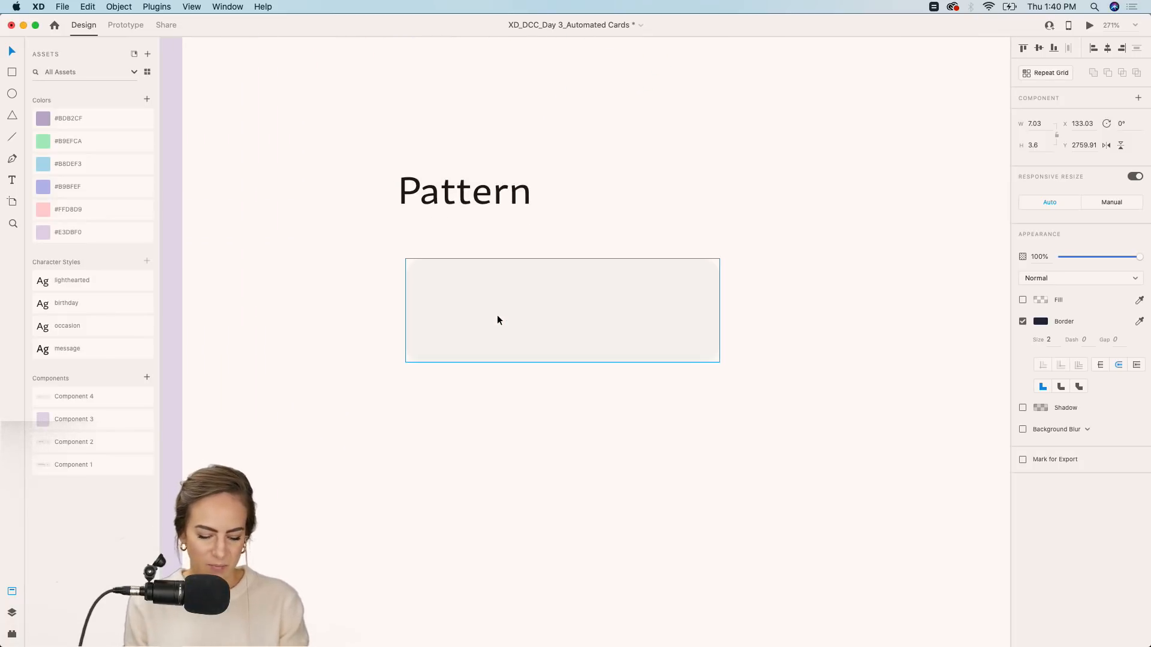
{"action": "key", "text": "super+v"}
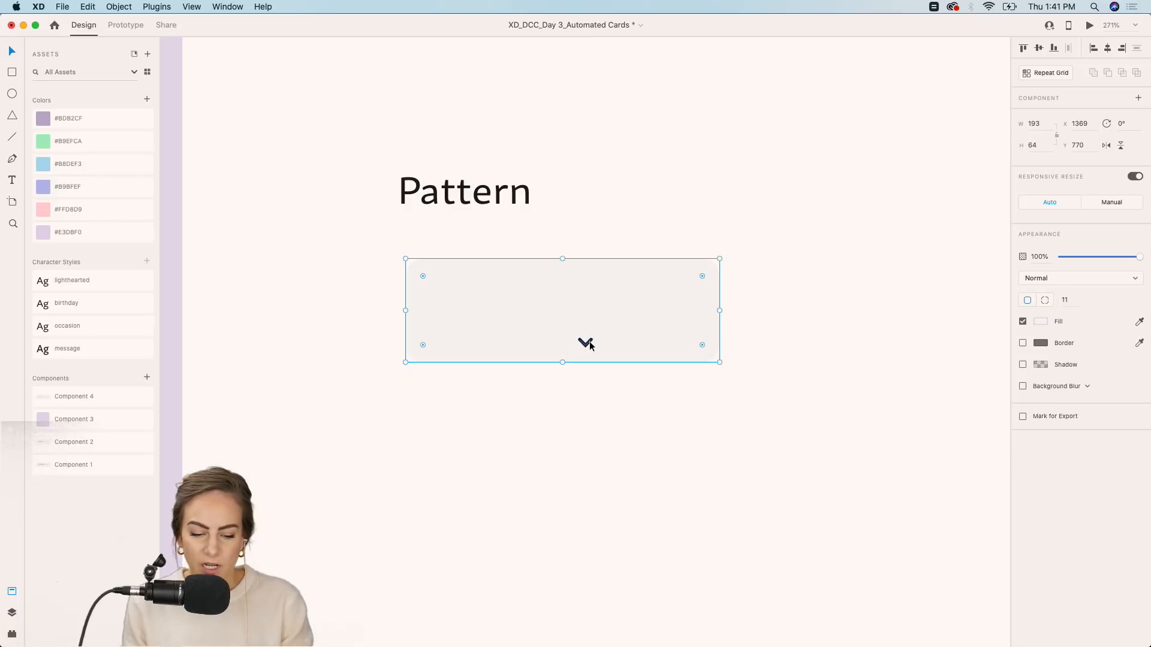
{"action": "left_click_drag", "start_coordinate": [591, 344], "coordinate": [677, 316]}
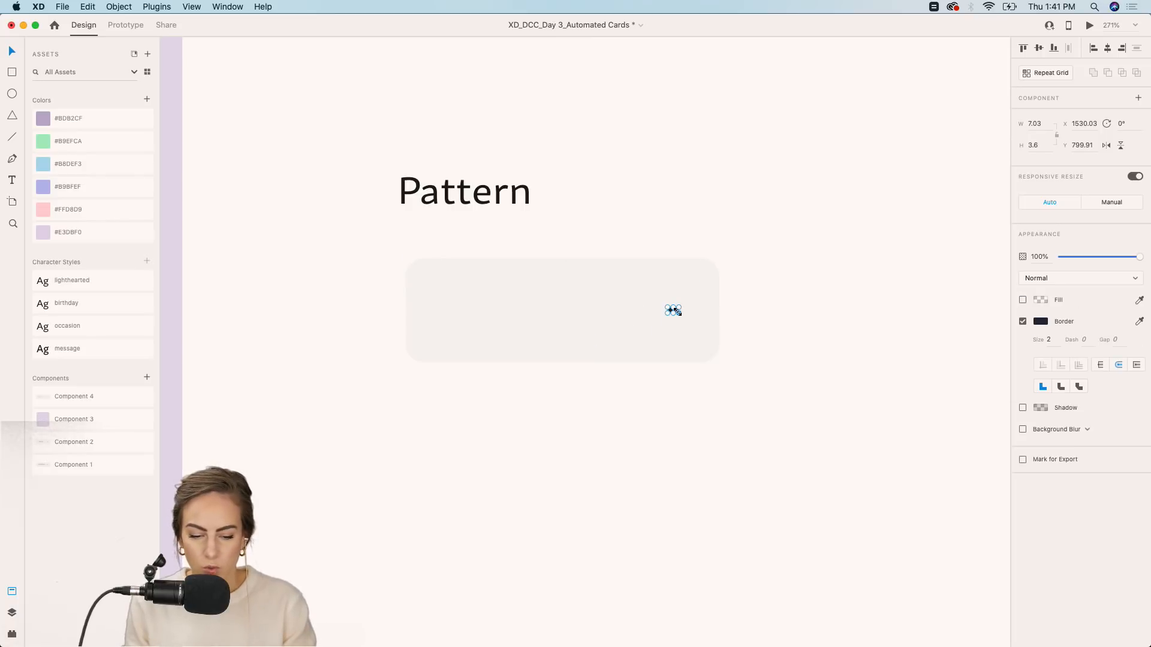
{"action": "left_click", "coordinate": [776, 343]}
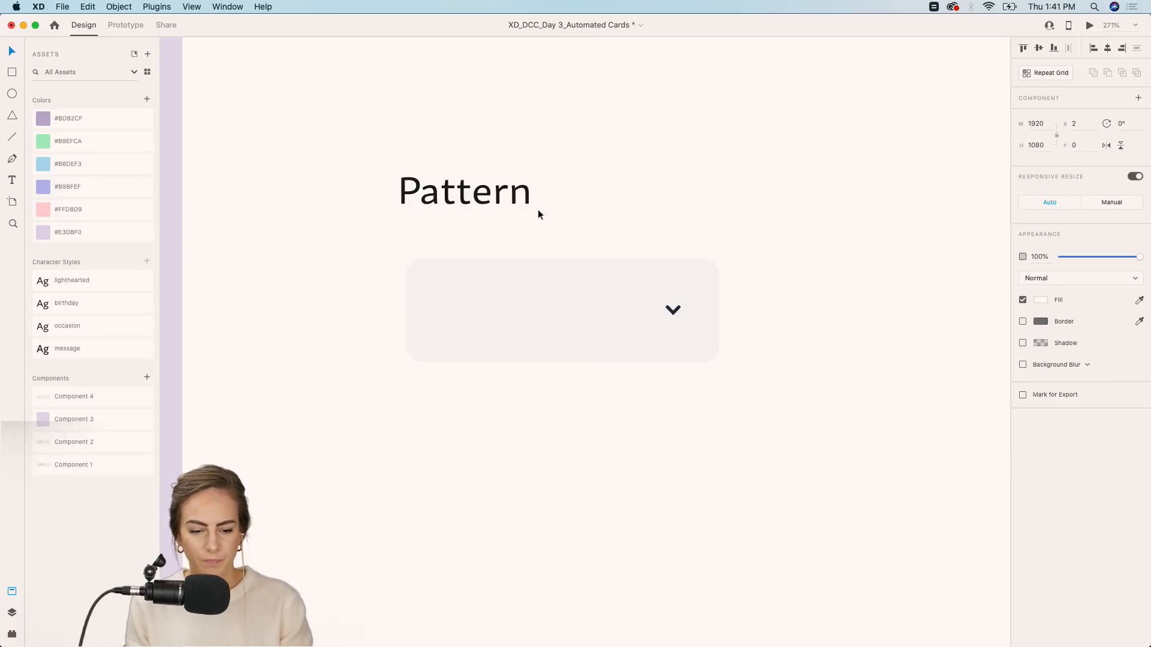
Duplicate the Pattern heading and place the copy inside the gray rectangle at about X 1406, Y 784.
{"action": "left_click", "coordinate": [509, 202]}
{"action": "key", "text": "super+d"}
{"action": "left_click_drag", "start_coordinate": [479, 200], "coordinate": [546, 315]}
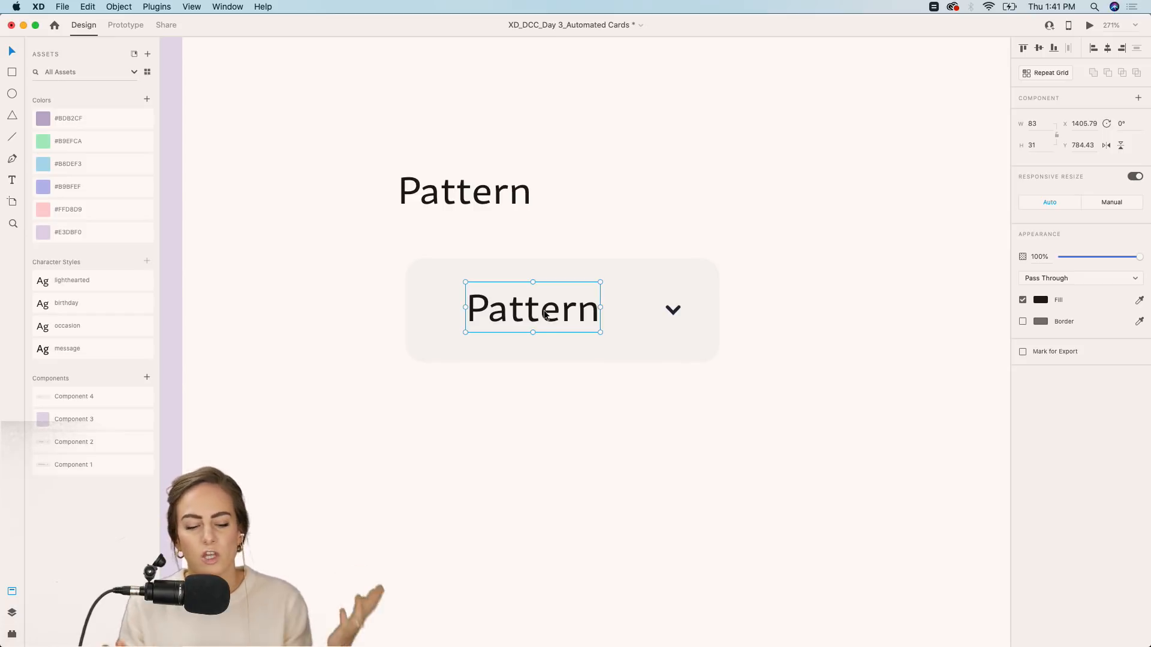
Change the text inside the gray rectangle to "None" and lower its opacity to 43%.
{"action": "double_click", "coordinate": [546, 315]}
{"action": "key", "text": "super+a"}
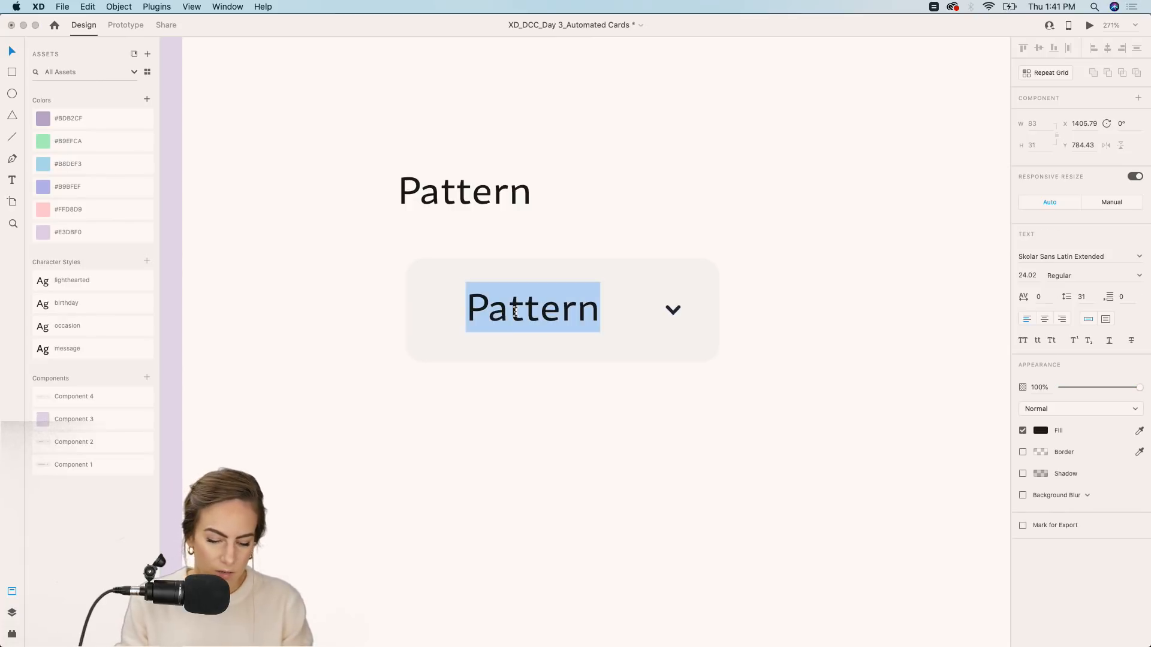
{"action": "type", "text": "None"}
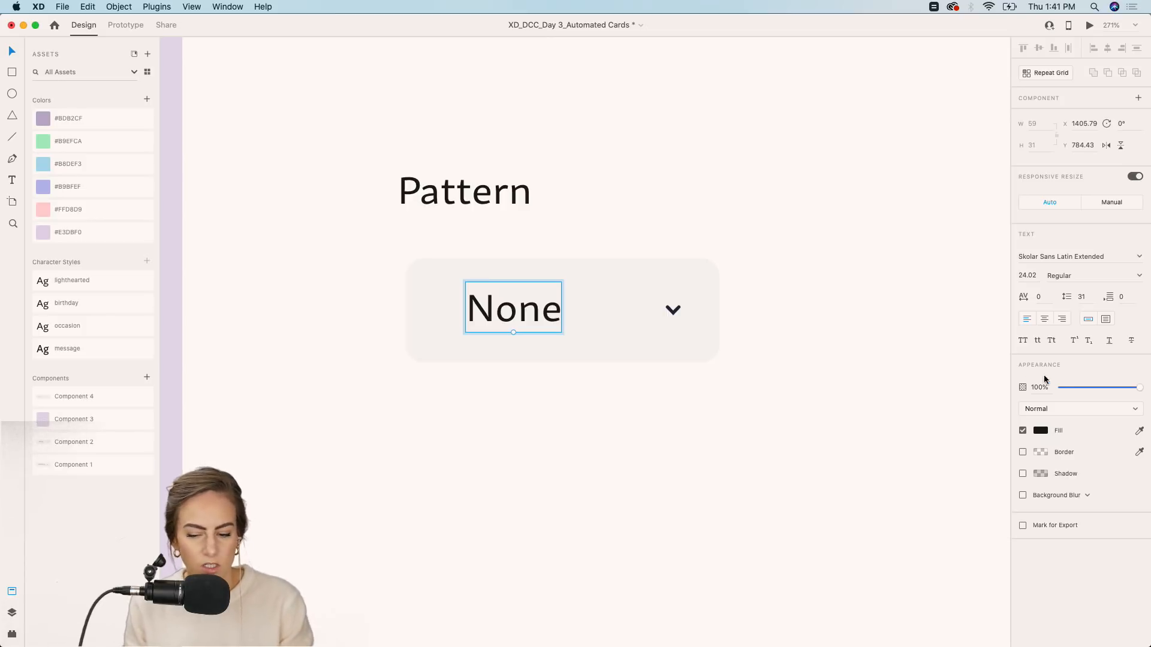
{"action": "left_click", "coordinate": [1094, 387]}
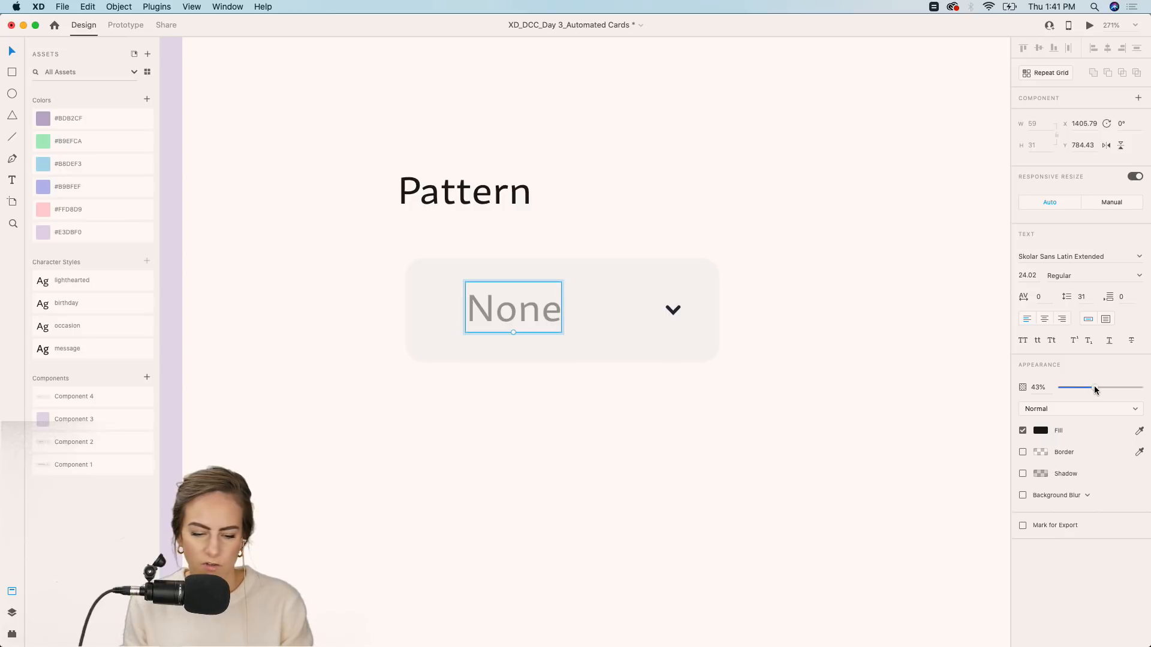
{"action": "left_click", "coordinate": [721, 448]}
Group the None text, the chevron and the gray rectangle into one dropdown element and select it.
{"action": "scroll", "coordinate": [720, 448], "scroll_direction": "down", "scroll_amount": 2}
{"action": "left_click", "coordinate": [556, 342]}
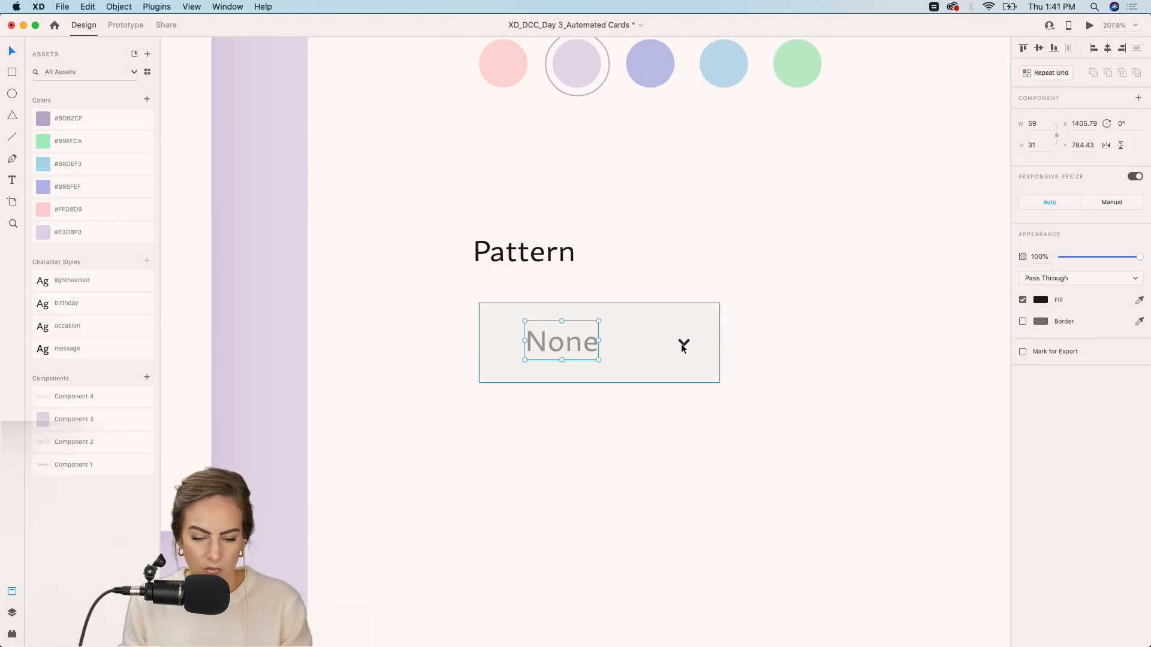
{"action": "left_click", "coordinate": [682, 343], "text": "shift"}
{"action": "left_click", "coordinate": [642, 335]}
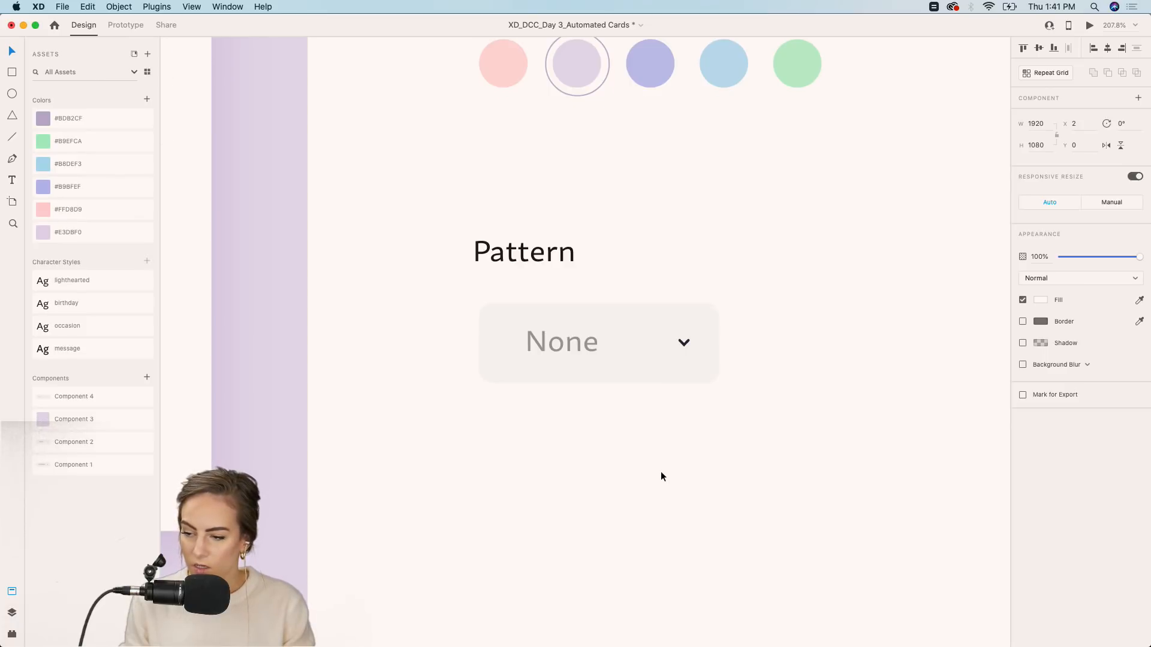
{"action": "scroll", "coordinate": [660, 471], "scroll_direction": "down", "scroll_amount": 3}
{"action": "left_click", "coordinate": [542, 430]}
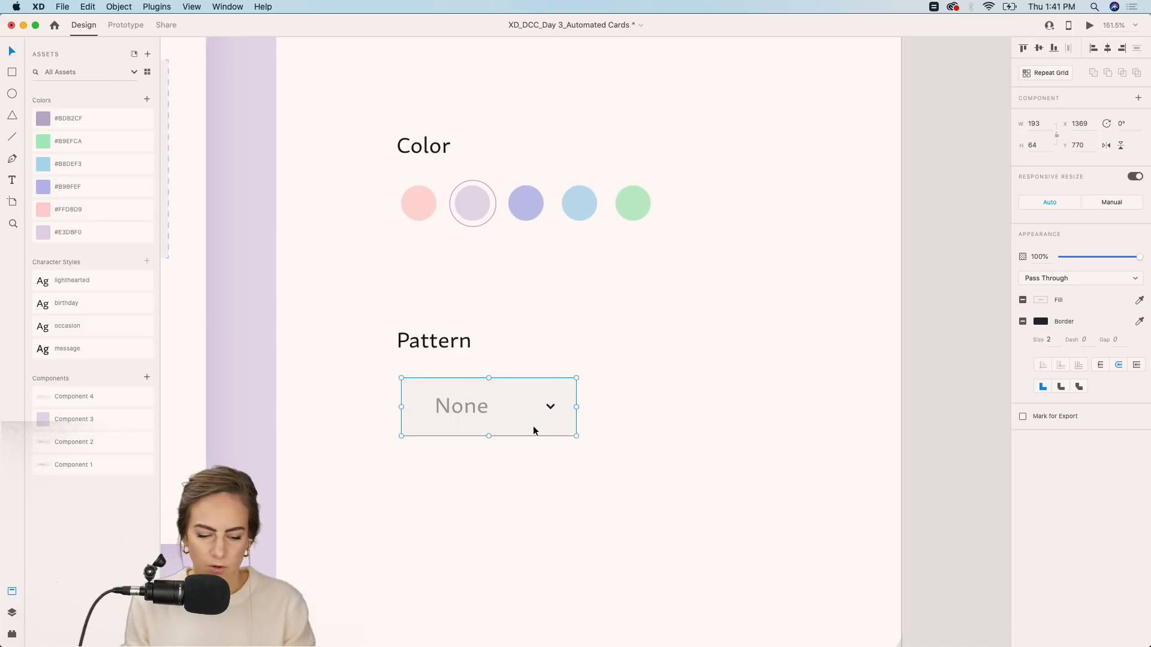
{"action": "scroll", "coordinate": [534, 430], "scroll_direction": "left", "scroll_amount": 4}
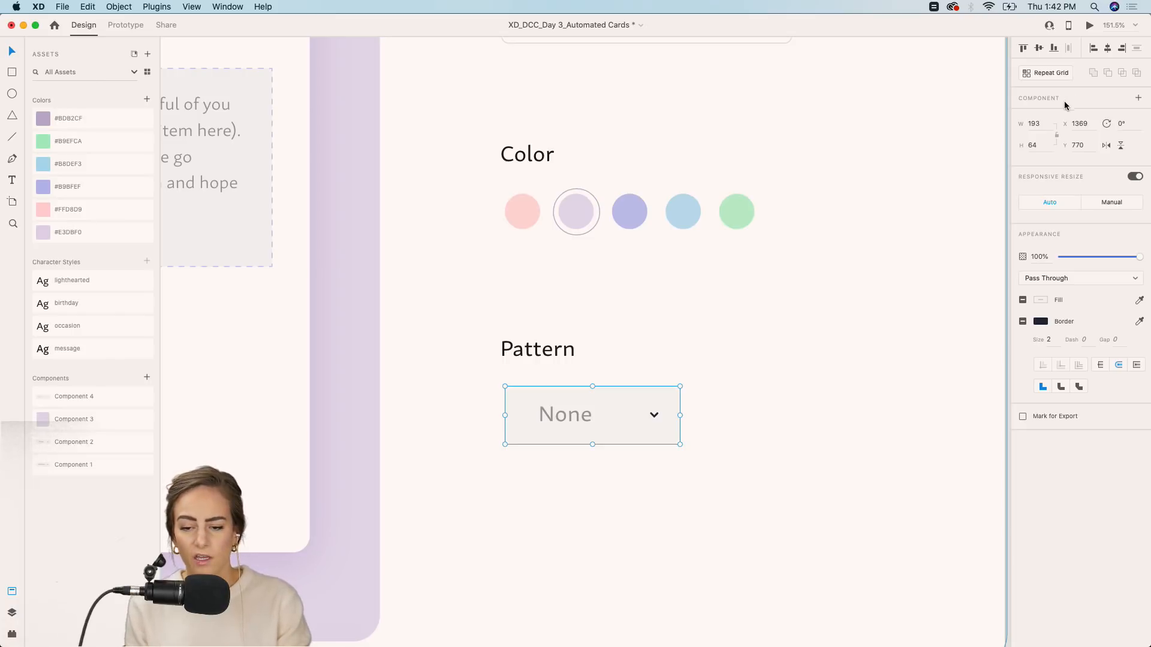
Turn the grouped Pattern dropdown into a component.
{"action": "left_click", "coordinate": [1138, 99]}
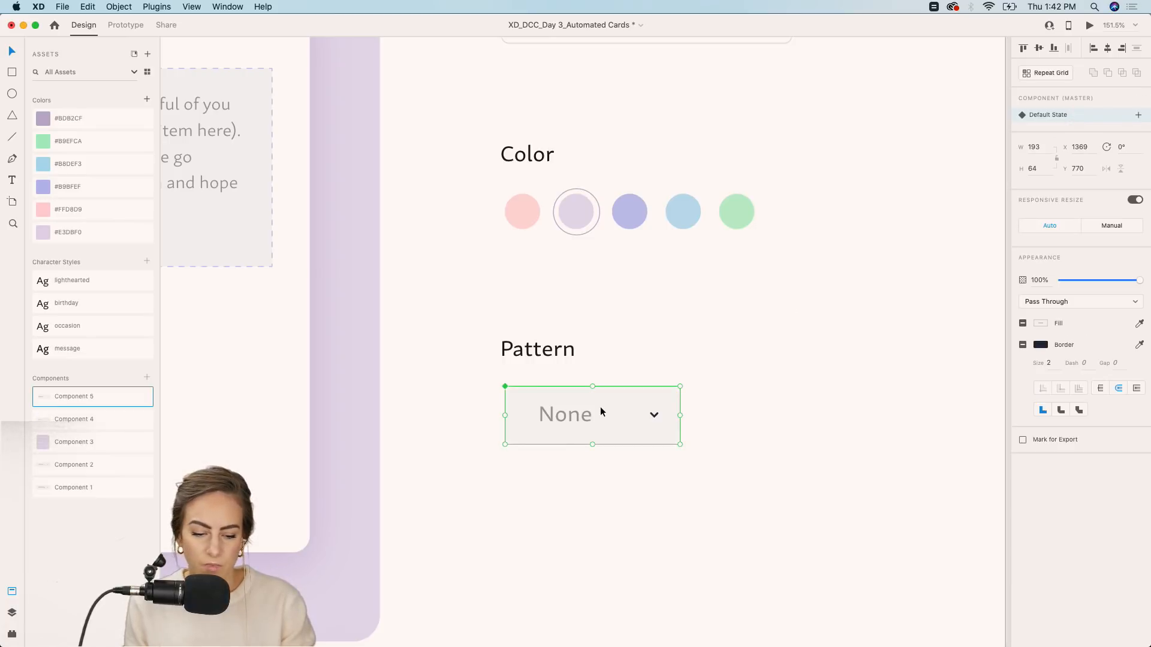
{"action": "scroll", "coordinate": [599, 406], "scroll_direction": "up", "scroll_amount": 5}
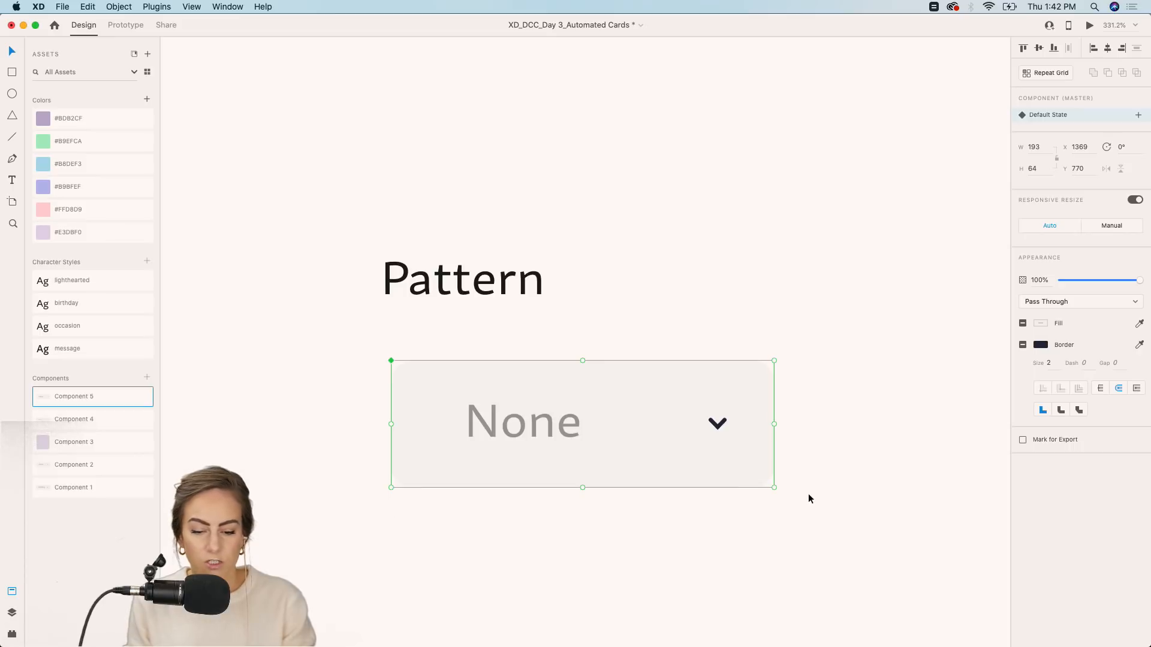
{"action": "scroll", "coordinate": [808, 493], "scroll_direction": "down", "scroll_amount": 5}
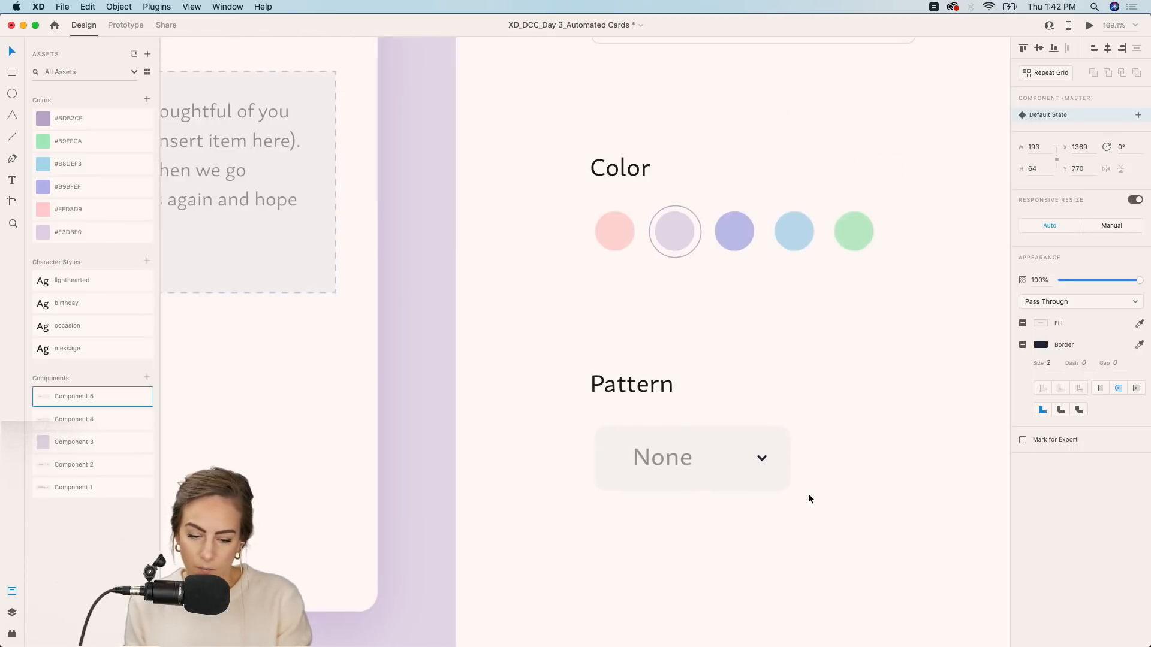
{"action": "scroll", "coordinate": [808, 494], "scroll_direction": "right", "scroll_amount": 2}
{"action": "scroll", "coordinate": [536, 411], "scroll_direction": "up", "scroll_amount": 5}
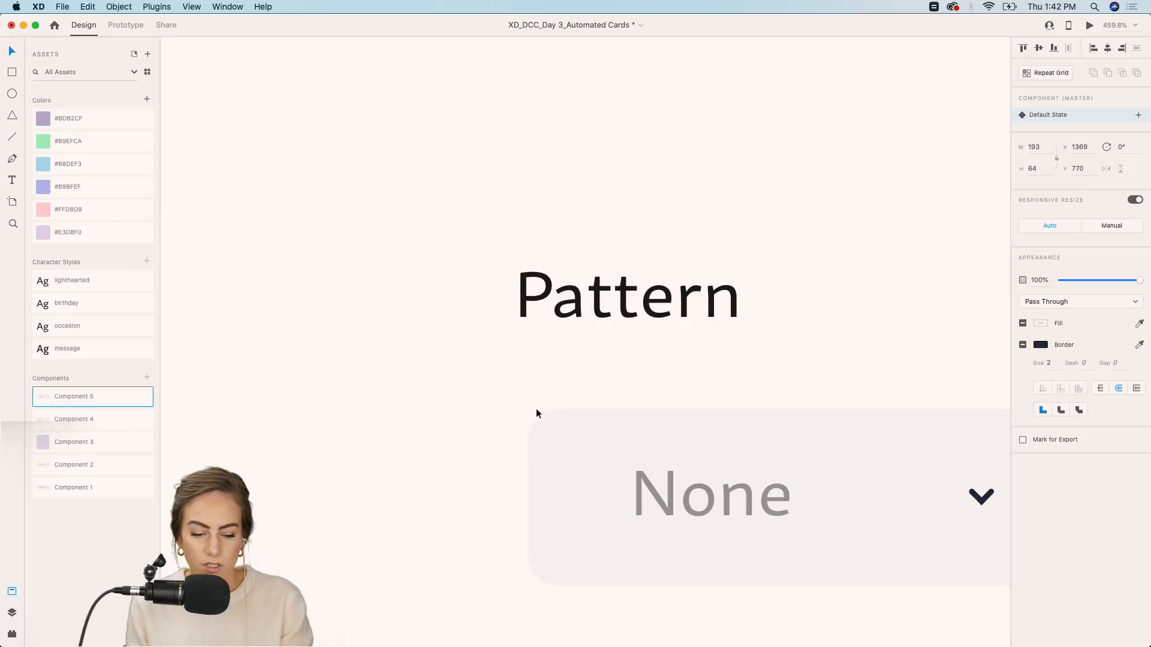
{"action": "scroll", "coordinate": [527, 413], "scroll_direction": "right", "scroll_amount": 3}
{"action": "scroll", "coordinate": [528, 413], "scroll_direction": "down", "scroll_amount": 2}
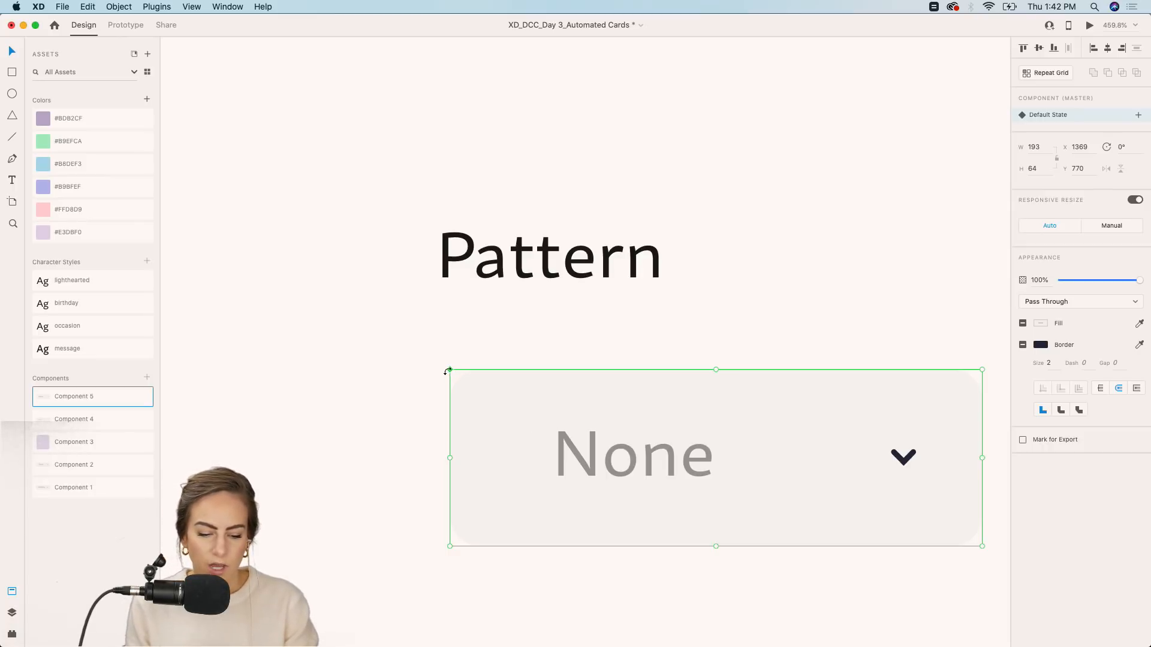
{"action": "scroll", "coordinate": [444, 374], "scroll_direction": "down", "scroll_amount": 5}
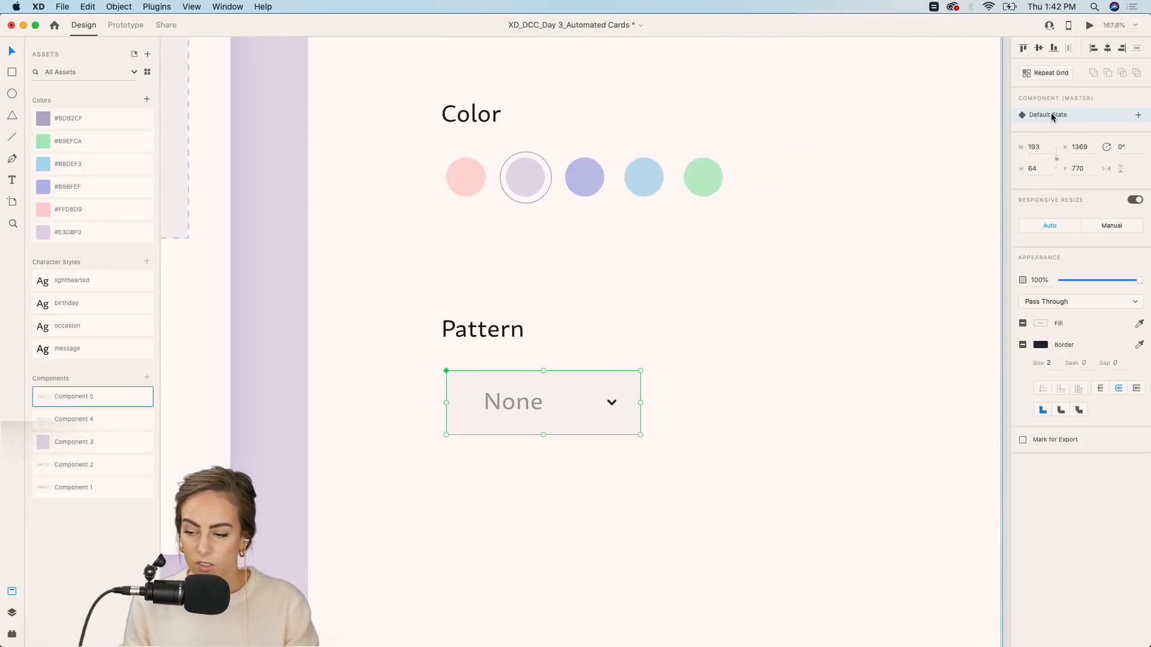
Add a new state named "Dropped down" to the Pattern dropdown component.
{"action": "left_click", "coordinate": [1138, 115]}
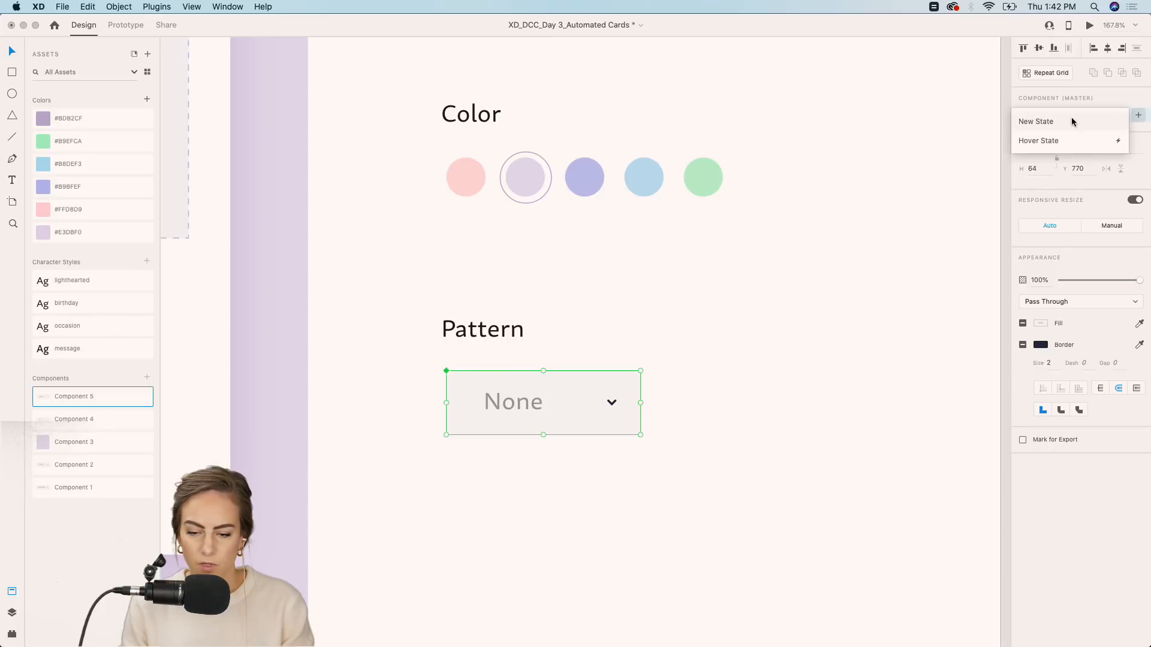
{"action": "left_click", "coordinate": [1032, 122]}
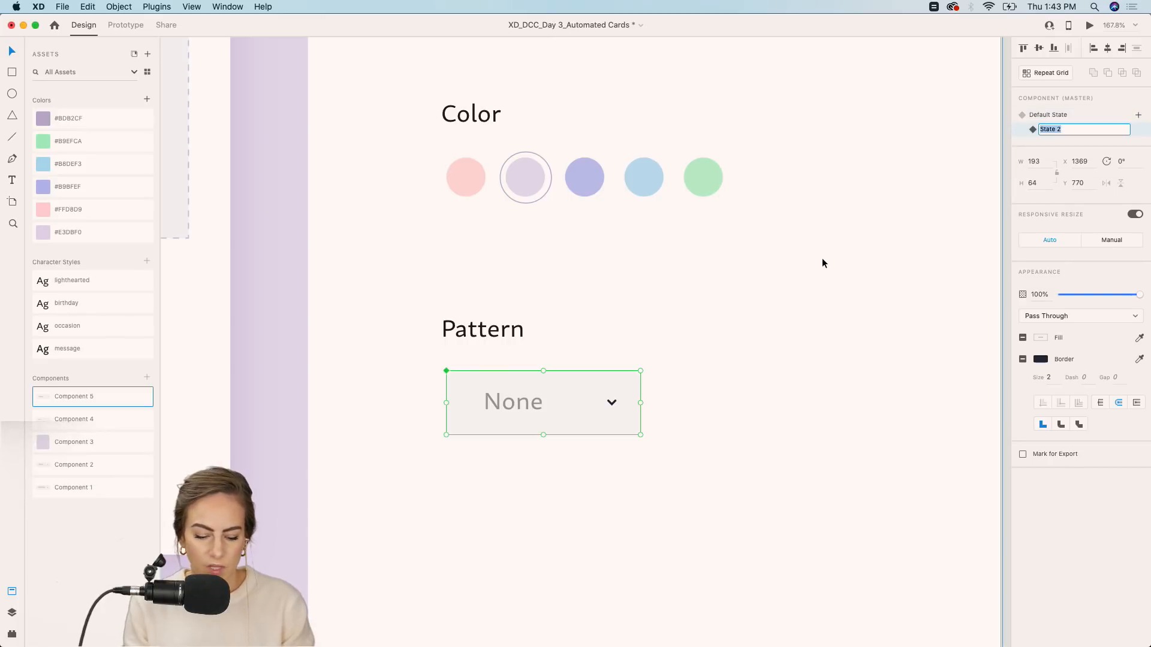
{"action": "type", "text": "Droppe"}
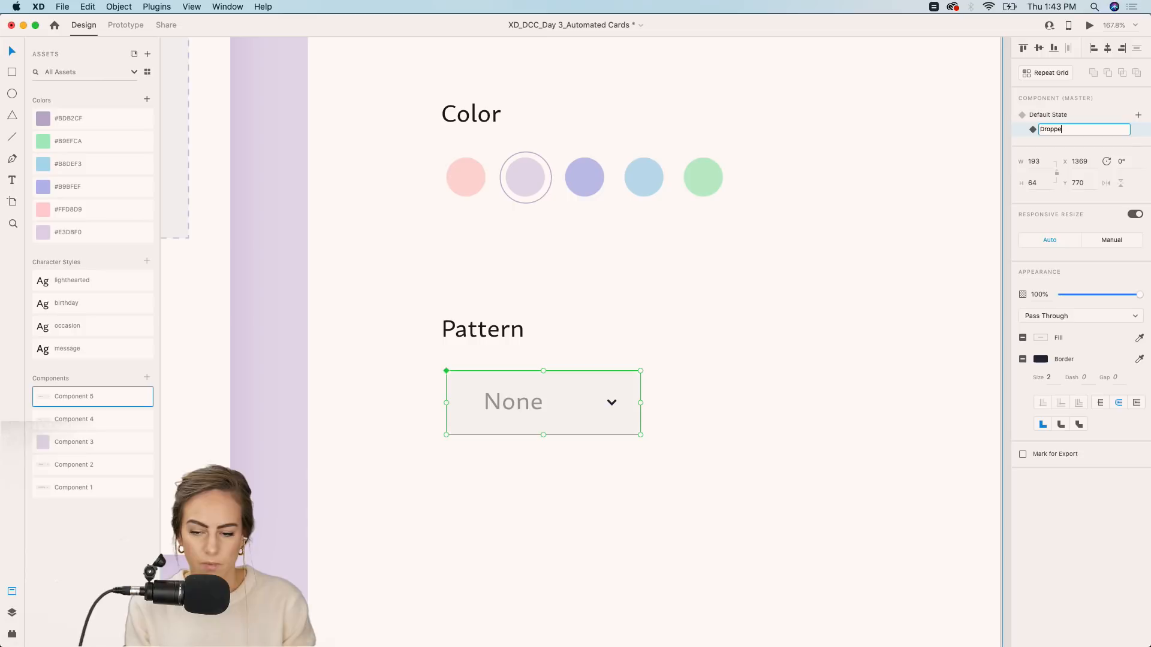
{"action": "type", "text": "d down"}
{"action": "key", "text": "Return"}
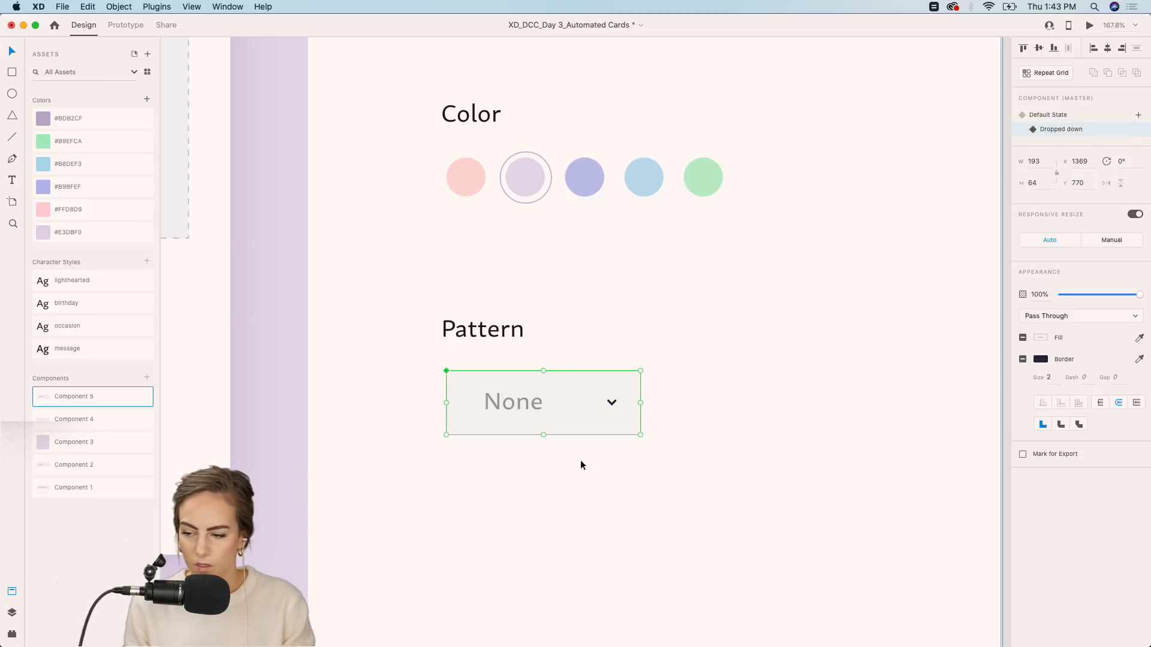
In the Dropped down state, extend the gray rectangle downward to a height of 239 and flip the chevron to point up.
{"action": "scroll", "coordinate": [581, 459], "scroll_direction": "down", "scroll_amount": 3}
{"action": "scroll", "coordinate": [606, 379], "scroll_direction": "up", "scroll_amount": 5}
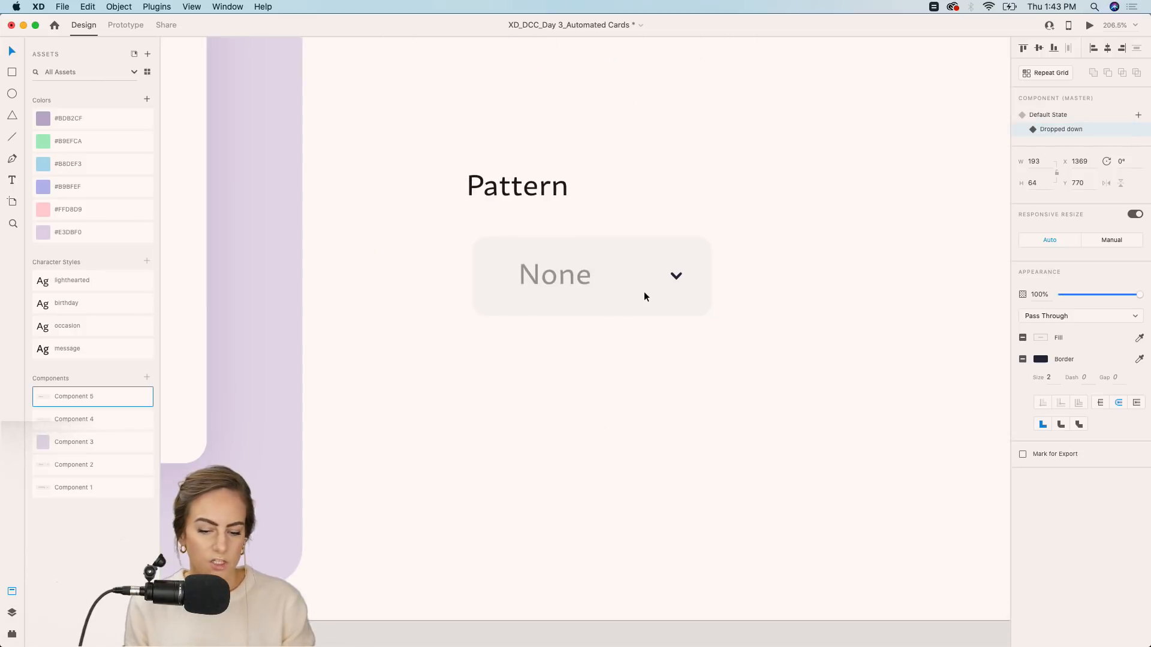
{"action": "left_click", "coordinate": [644, 293]}
{"action": "double_click", "coordinate": [644, 292]}
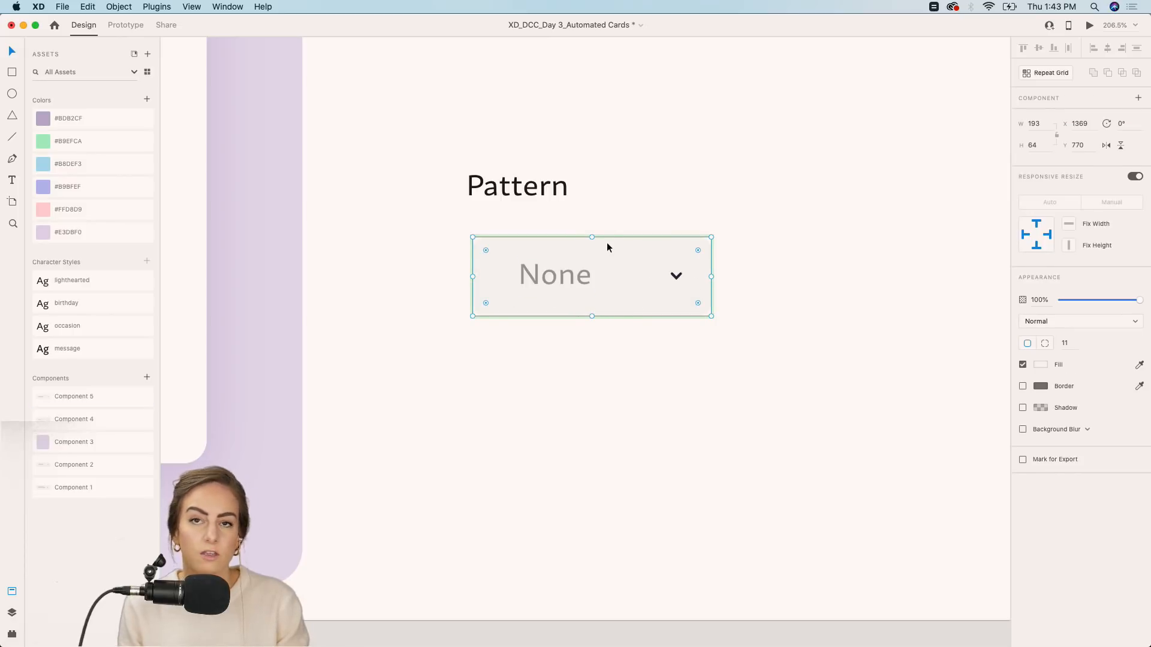
{"action": "left_click_drag", "start_coordinate": [592, 319], "coordinate": [592, 532]}
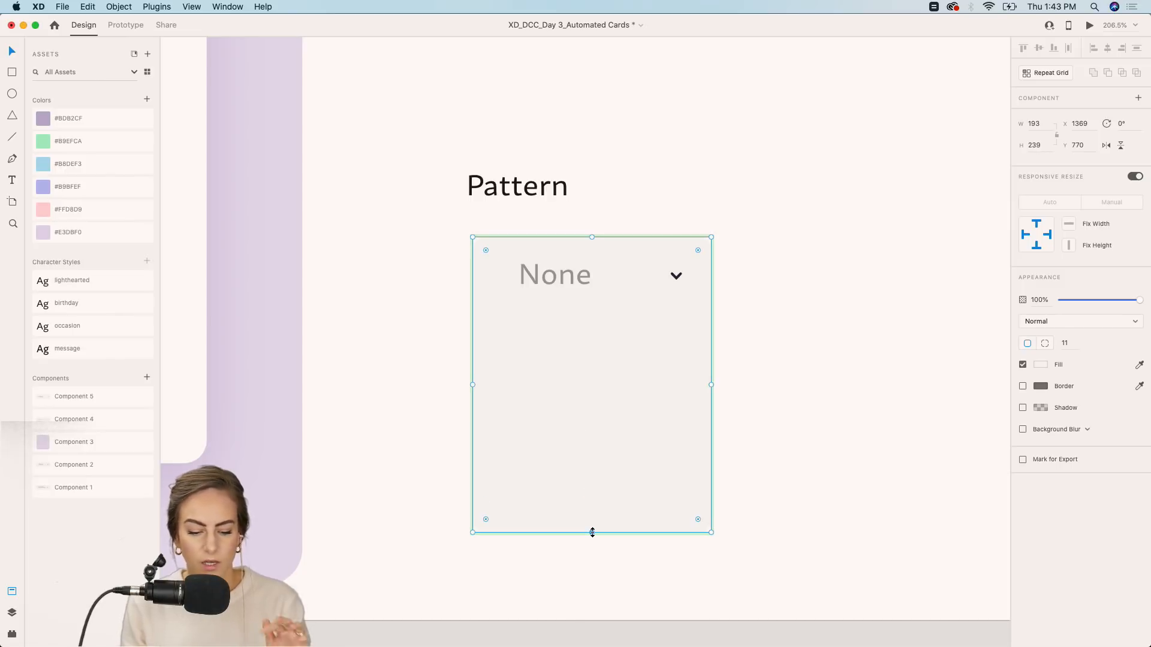
{"action": "left_click", "coordinate": [676, 276]}
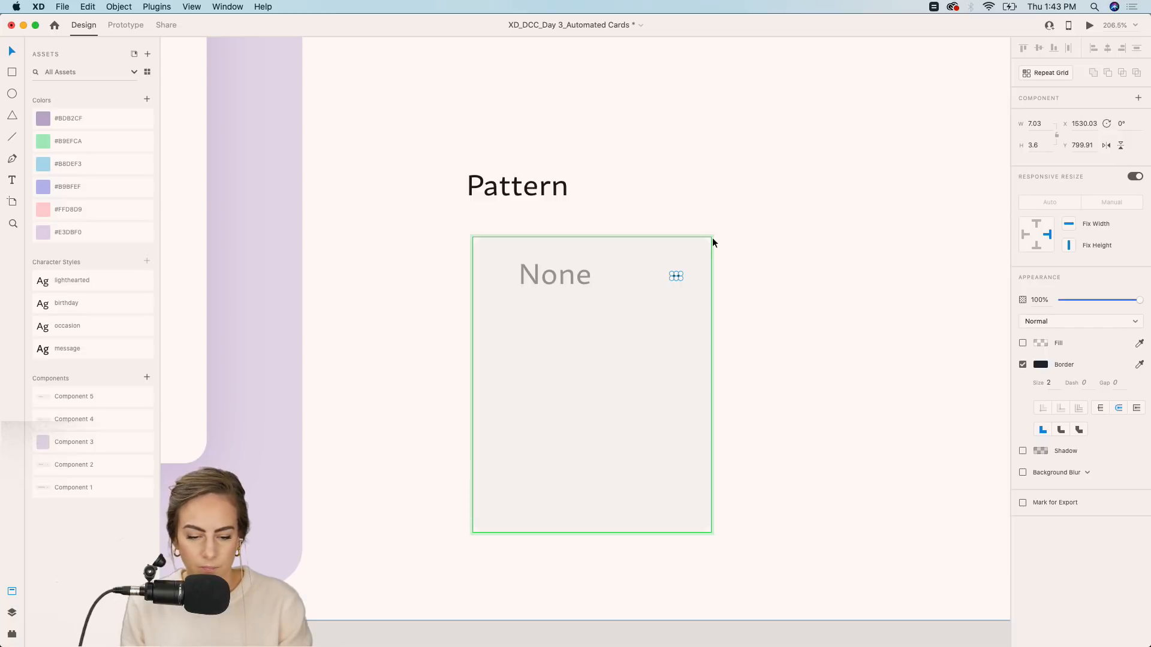
{"action": "left_click", "coordinate": [775, 239]}
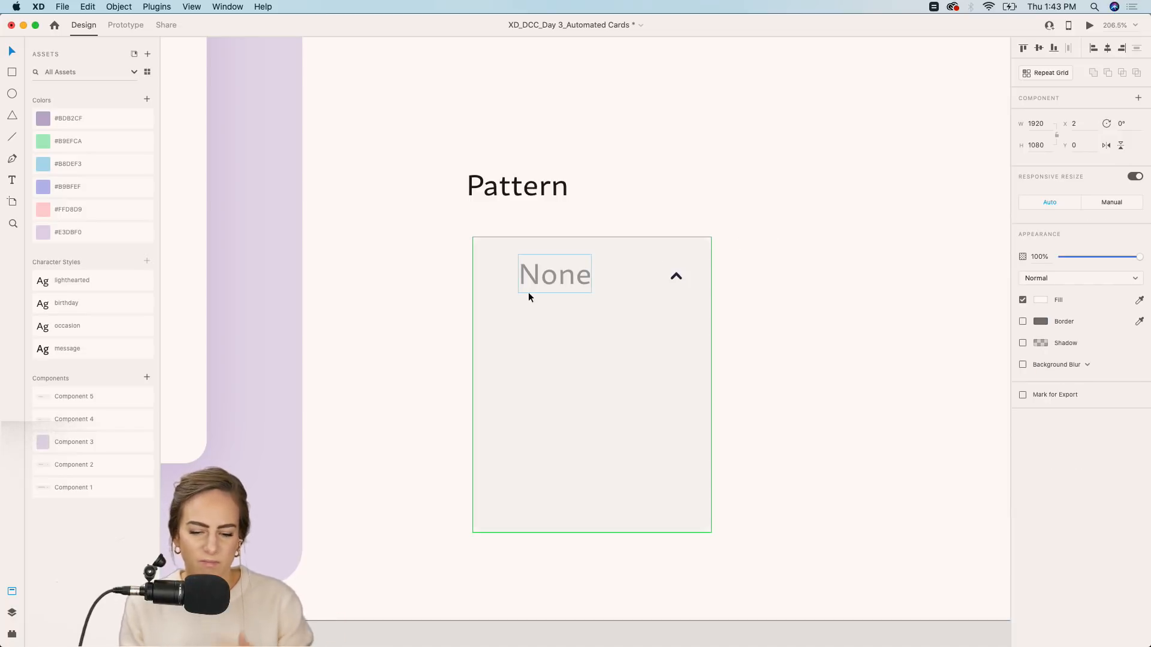
Duplicate the None text, place the copy below the original at about X 1406, Y 829, and ungroup it.
{"action": "left_click", "coordinate": [541, 281]}
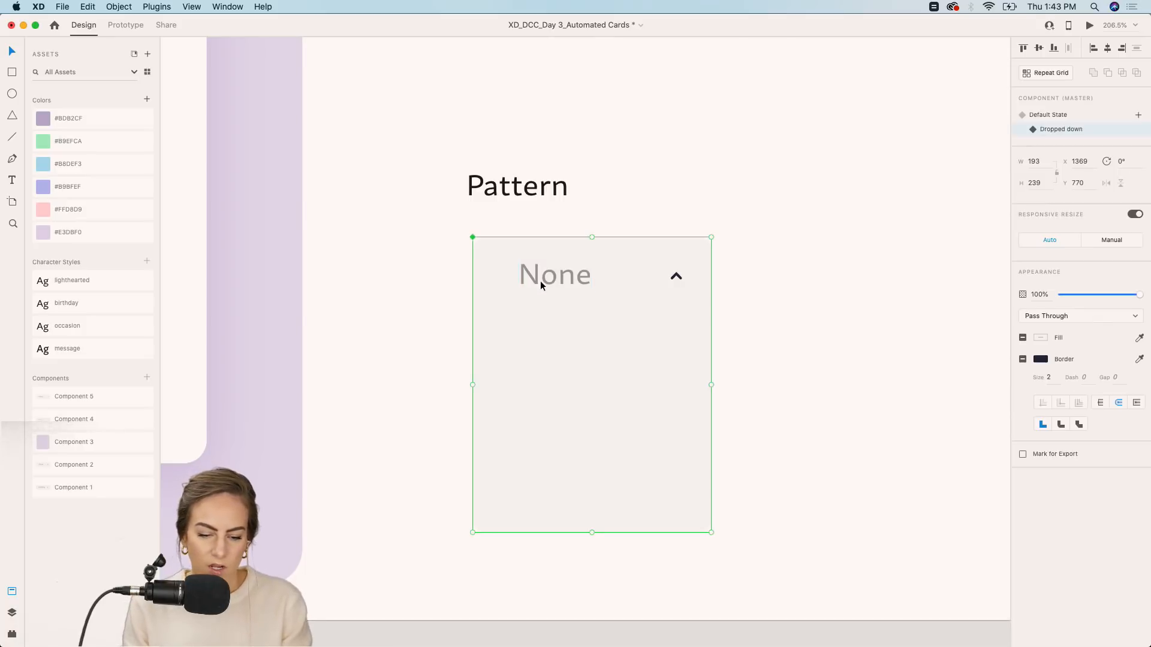
{"action": "double_click", "coordinate": [555, 281]}
{"action": "key", "text": "super+d"}
{"action": "left_click_drag", "start_coordinate": [556, 280], "coordinate": [555, 334]}
{"action": "key", "text": "Down"}
{"action": "key", "text": "Down"}
{"action": "key", "text": "Down"}
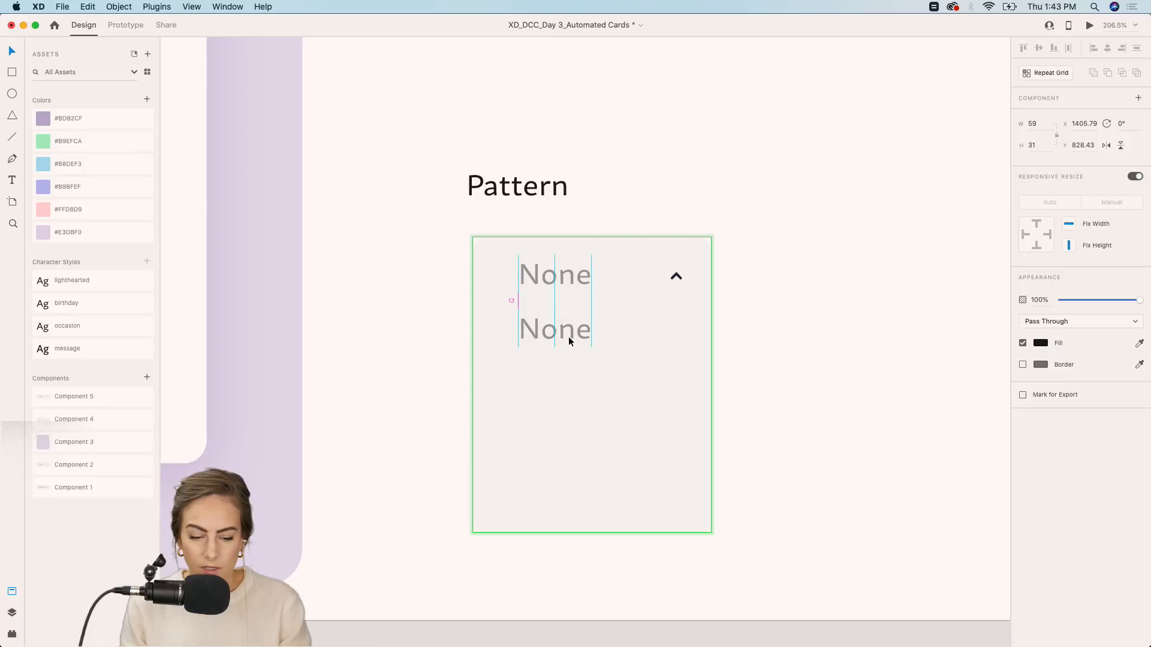
{"action": "right_click", "coordinate": [571, 337]}
{"action": "left_click", "coordinate": [631, 446]}
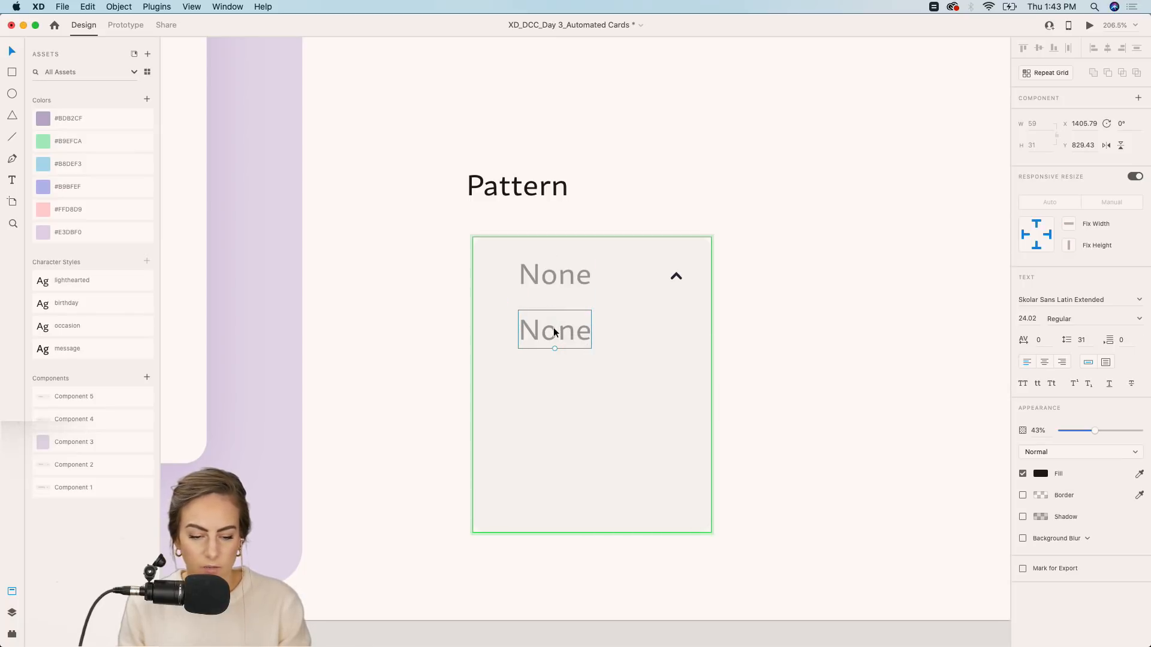
Convert the copied None text to area text and enlarge its frame to about 137 × 177.
{"action": "left_click", "coordinate": [1106, 362]}
{"action": "left_click_drag", "start_coordinate": [591, 352], "coordinate": [688, 529]}
{"action": "scroll", "coordinate": [617, 377], "scroll_direction": "down", "scroll_amount": 2}
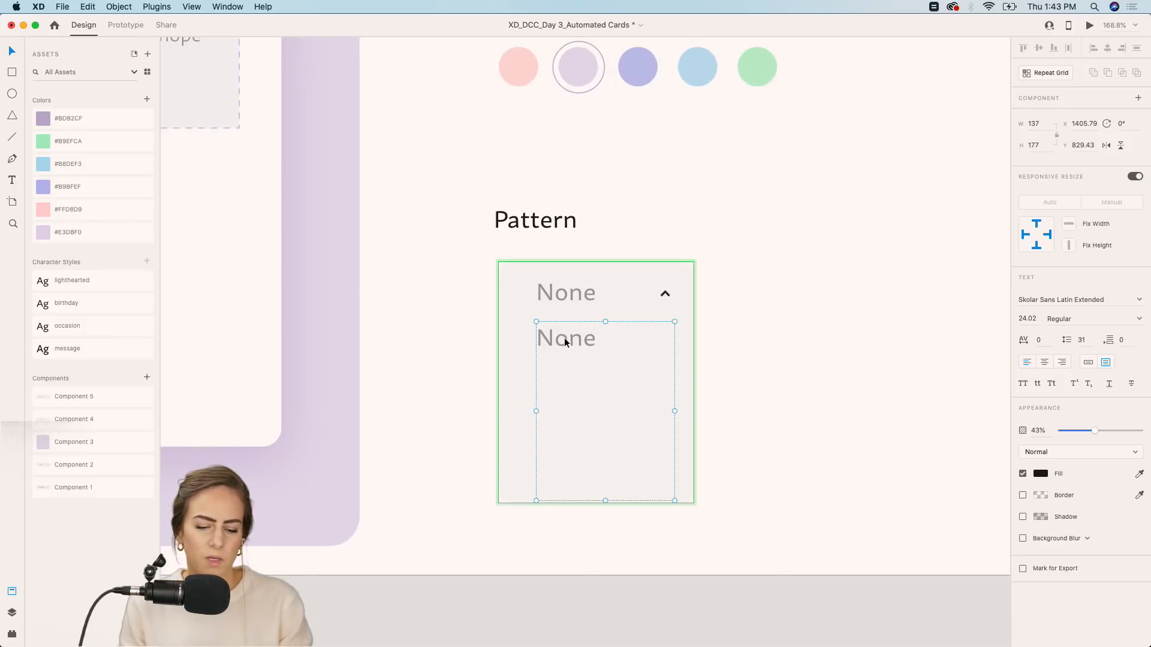
Replace the copied text with Floral, Paisley, Damask and Striped on separate lines and raise its opacity to 100%.
{"action": "double_click", "coordinate": [563, 336]}
{"action": "type", "text": "Floral"}
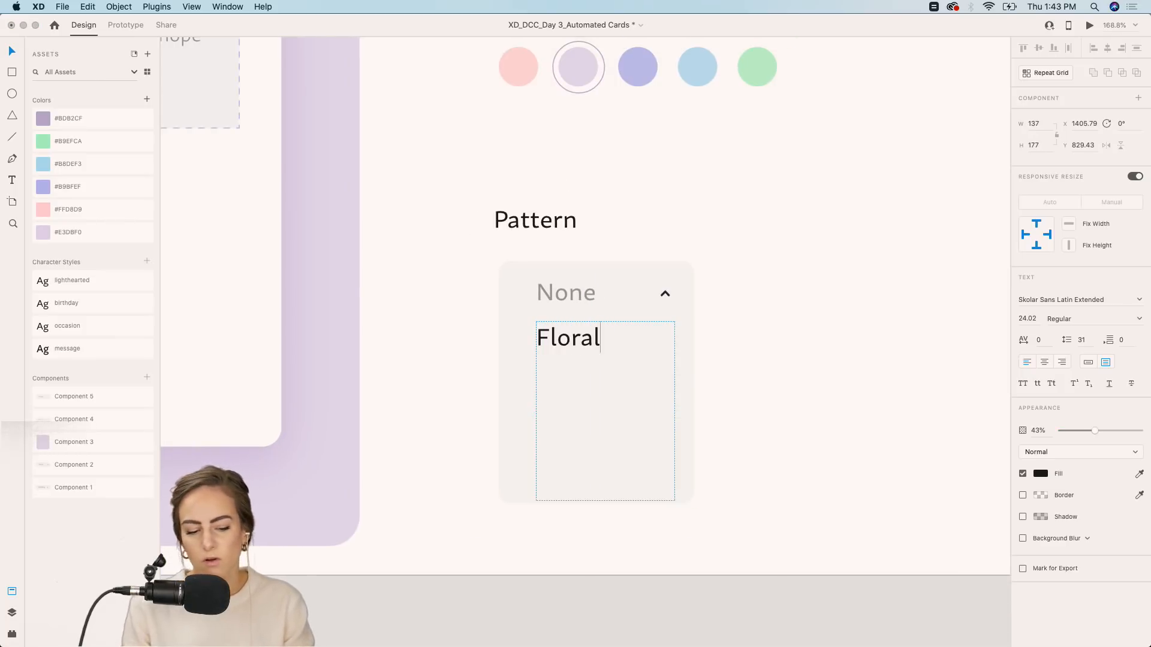
{"action": "key", "text": "Return"}
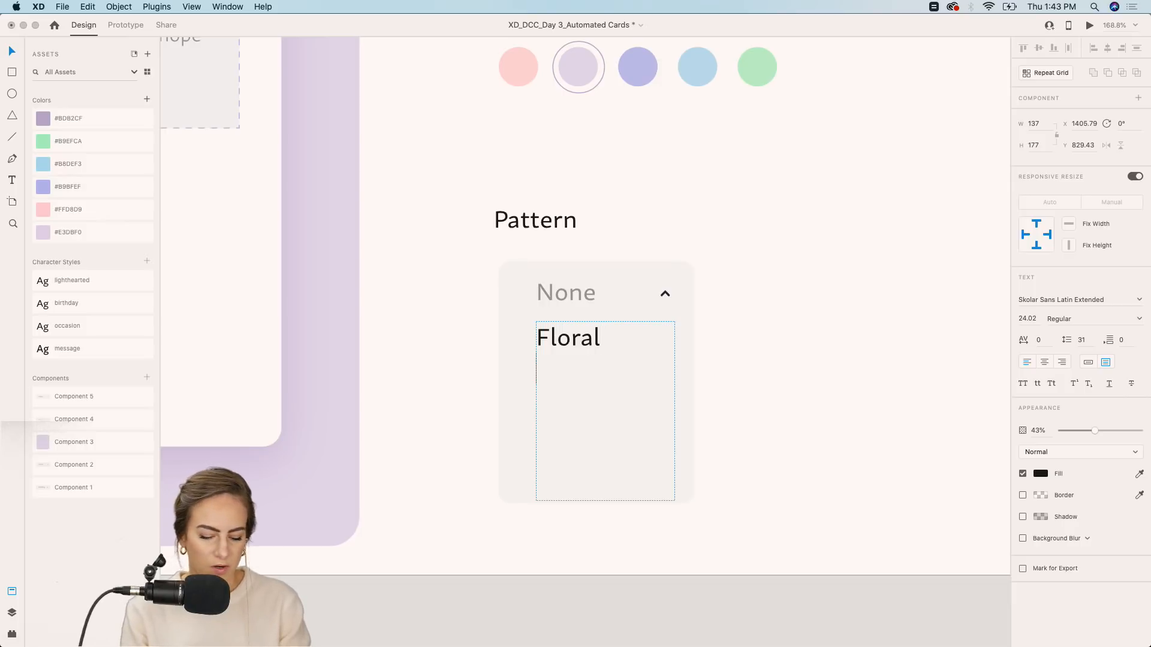
{"action": "type", "text": "Paisley"}
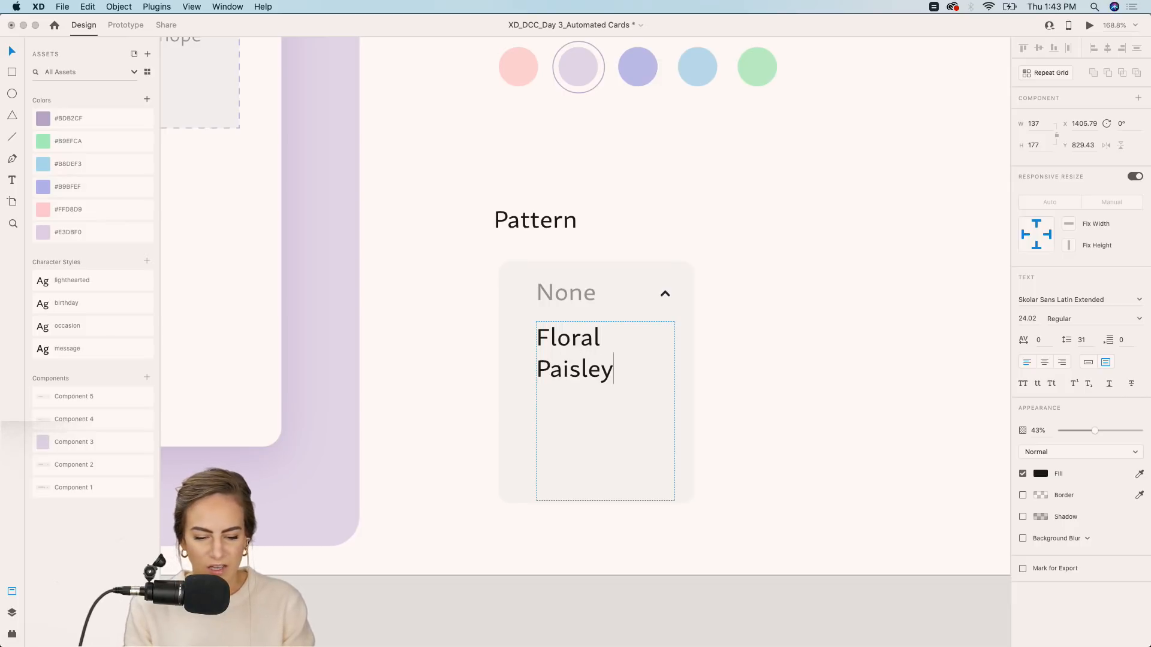
{"action": "key", "text": "Return"}
{"action": "type", "text": "Damask"}
{"action": "key", "text": "Return"}
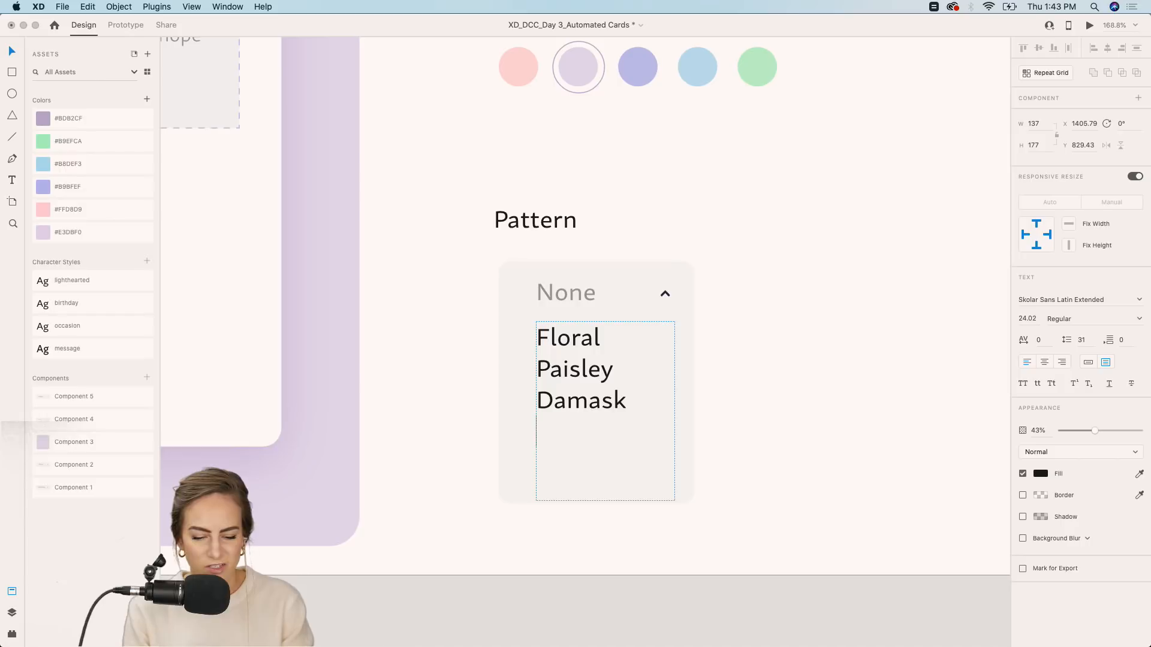
{"action": "type", "text": "Striped"}
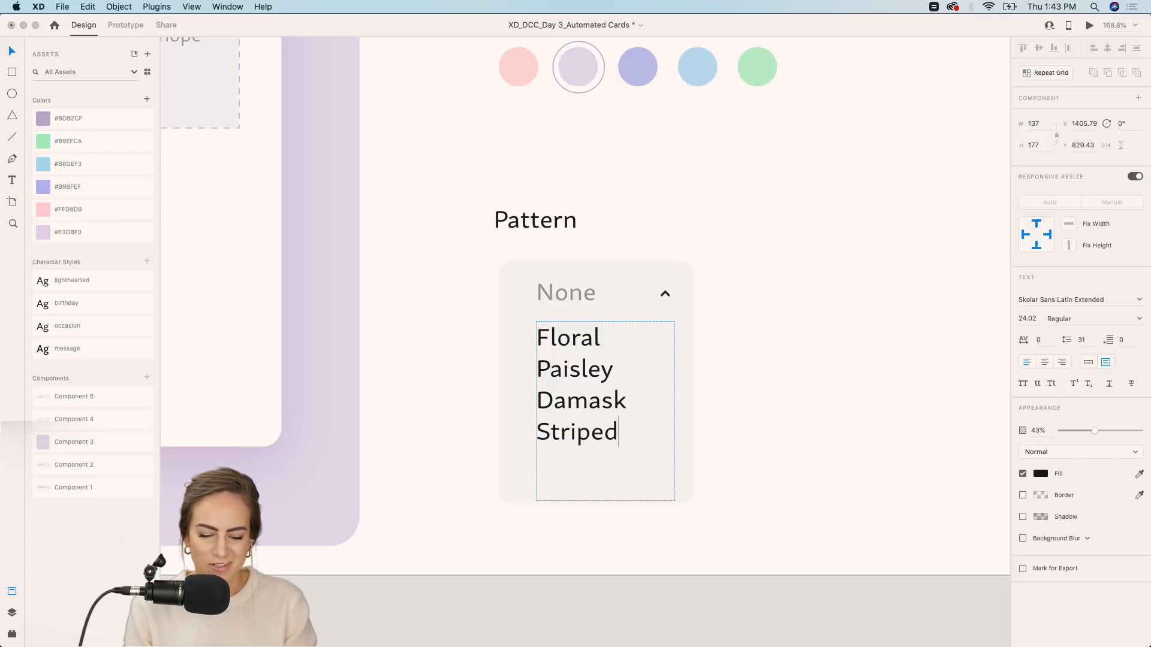
{"action": "key", "text": "Escape"}
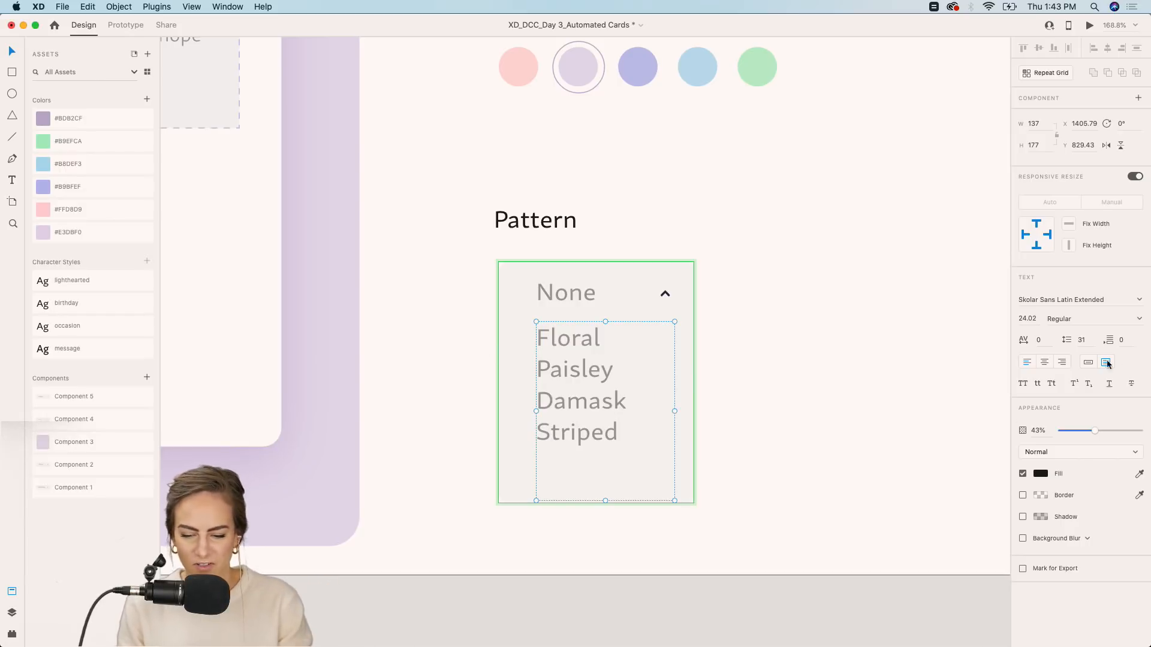
{"action": "left_click_drag", "start_coordinate": [1100, 432], "coordinate": [1143, 434]}
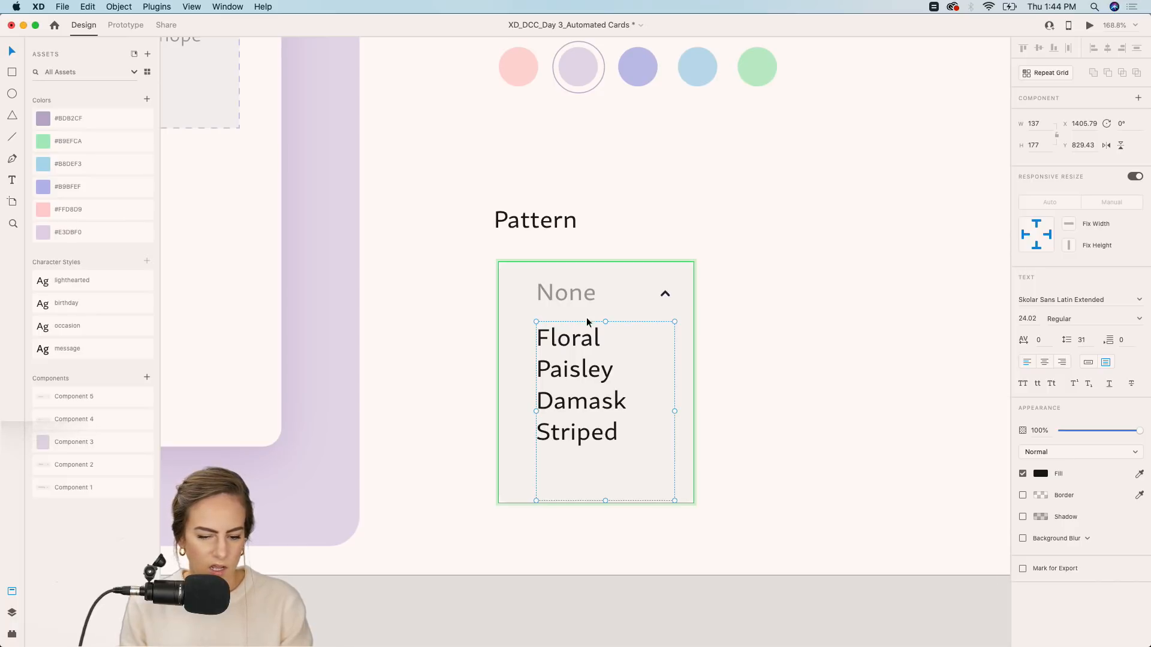
Apply the birthday character style to the pattern list and try it on the None text as well.
{"action": "left_click", "coordinate": [575, 297], "text": "shift"}
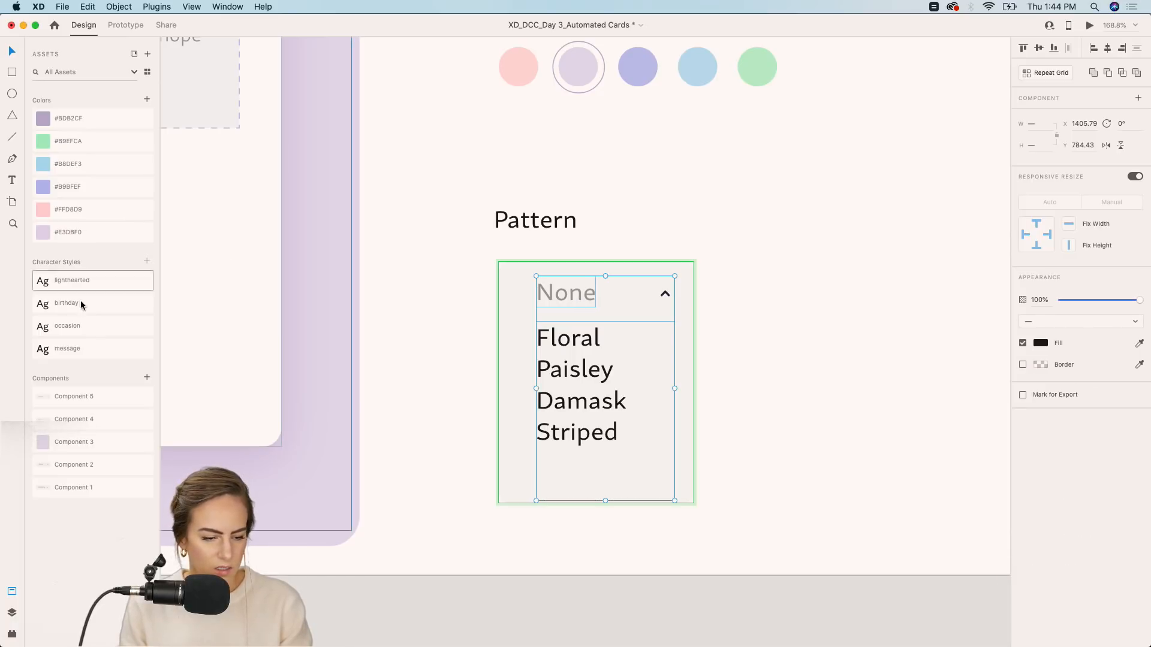
{"action": "left_click", "coordinate": [69, 335]}
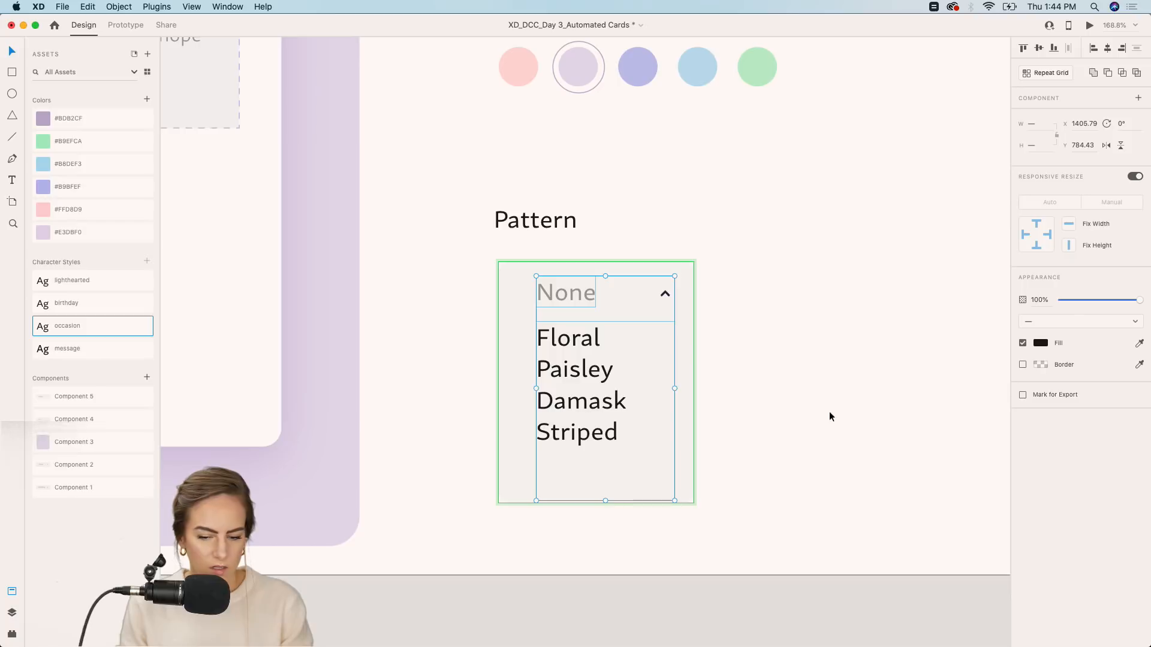
{"action": "left_click", "coordinate": [83, 350]}
{"action": "left_click", "coordinate": [75, 328]}
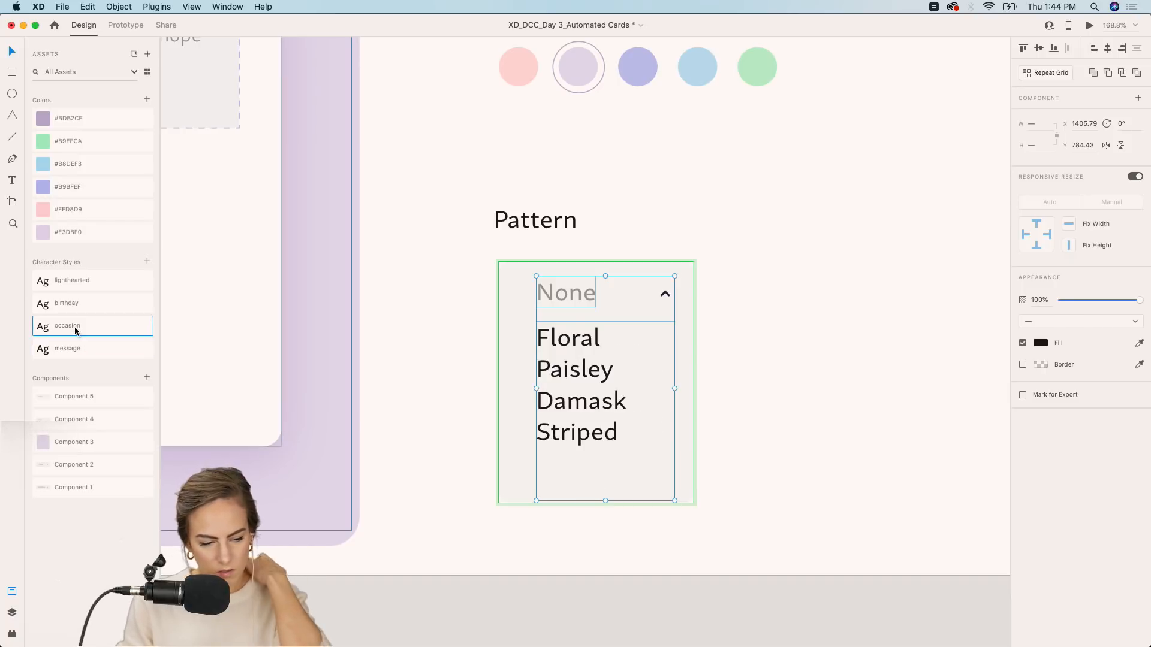
{"action": "left_click", "coordinate": [75, 307]}
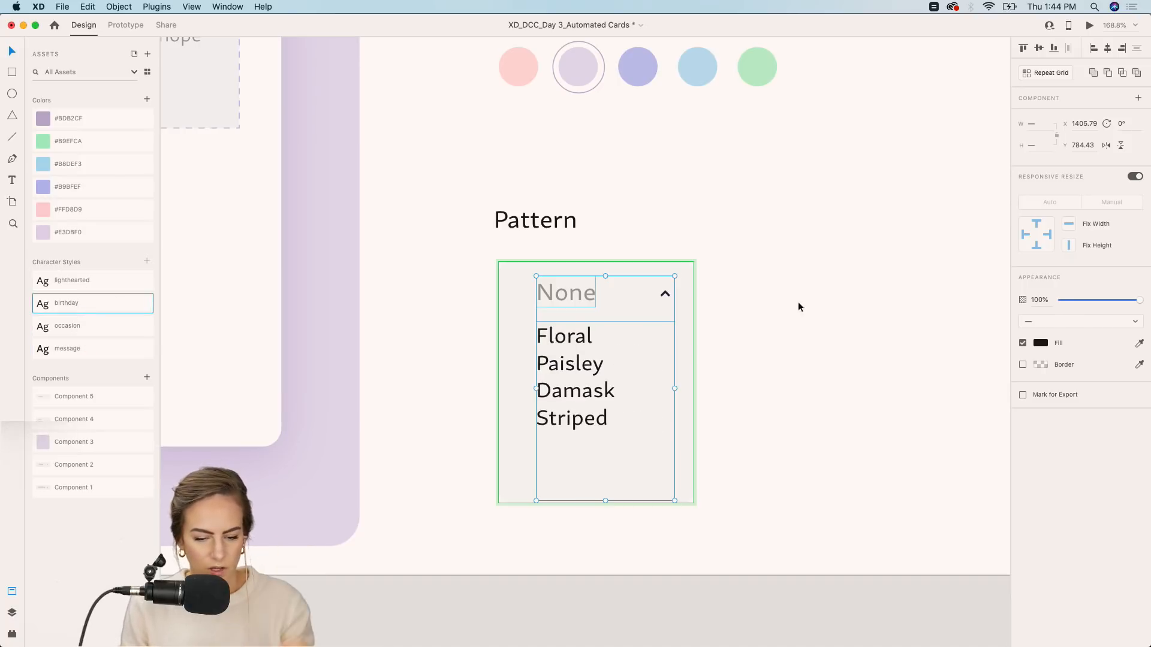
{"action": "left_click", "coordinate": [797, 301]}
{"action": "left_click", "coordinate": [583, 300]}
{"action": "left_click", "coordinate": [70, 306]}
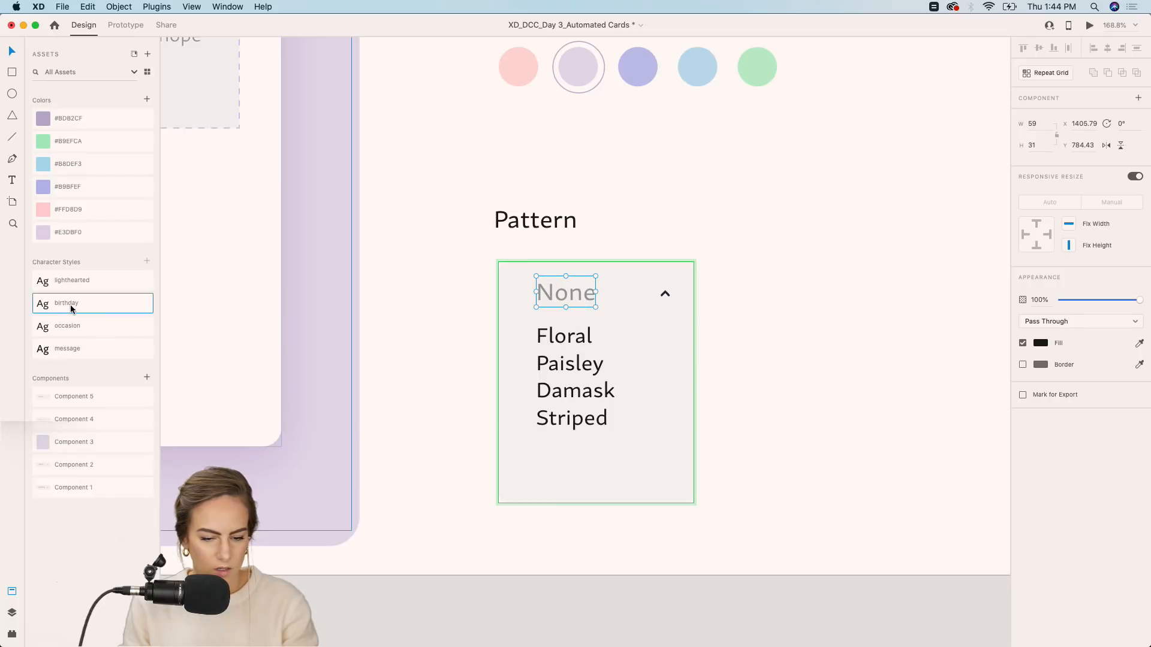
Set the pattern list's line spacing to 39 and lower the list to about Y 832.
{"action": "left_click", "coordinate": [571, 390]}
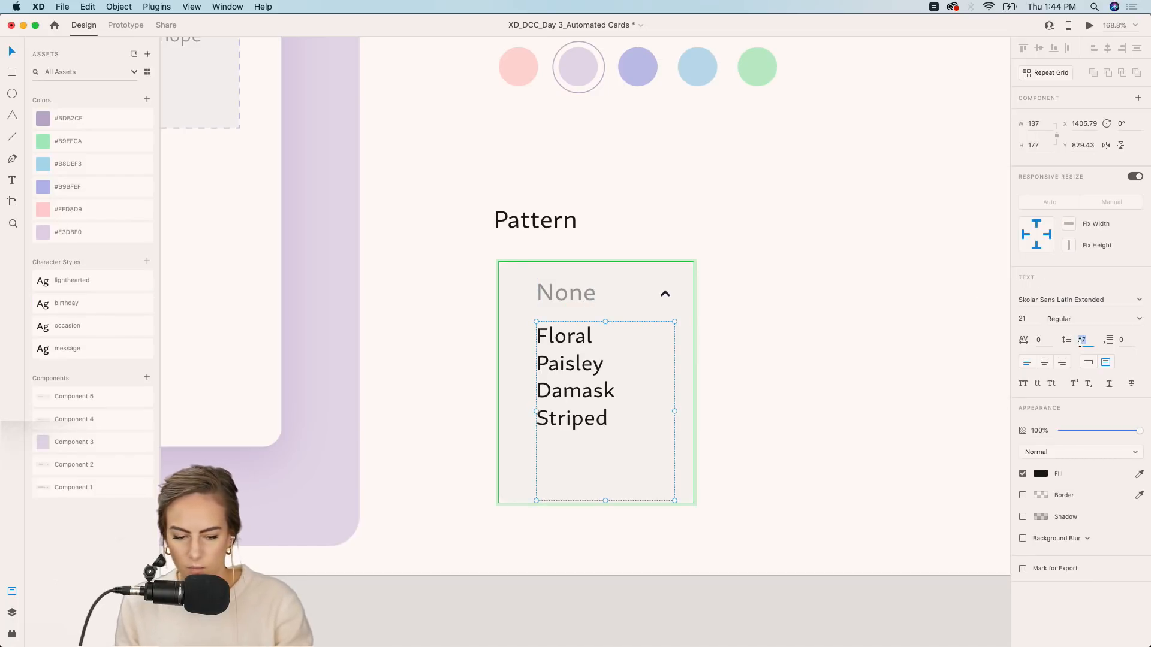
{"action": "key", "text": "Up"}
{"action": "key", "text": "Up"}
{"action": "key", "text": "Up"}
{"action": "key", "text": "Up"}
{"action": "key", "text": "Up"}
{"action": "key", "text": "Up"}
{"action": "key", "text": "Up"}
{"action": "key", "text": "Up"}
{"action": "key", "text": "Up"}
{"action": "key", "text": "Up"}
{"action": "key", "text": "Up"}
{"action": "key", "text": "Up"}
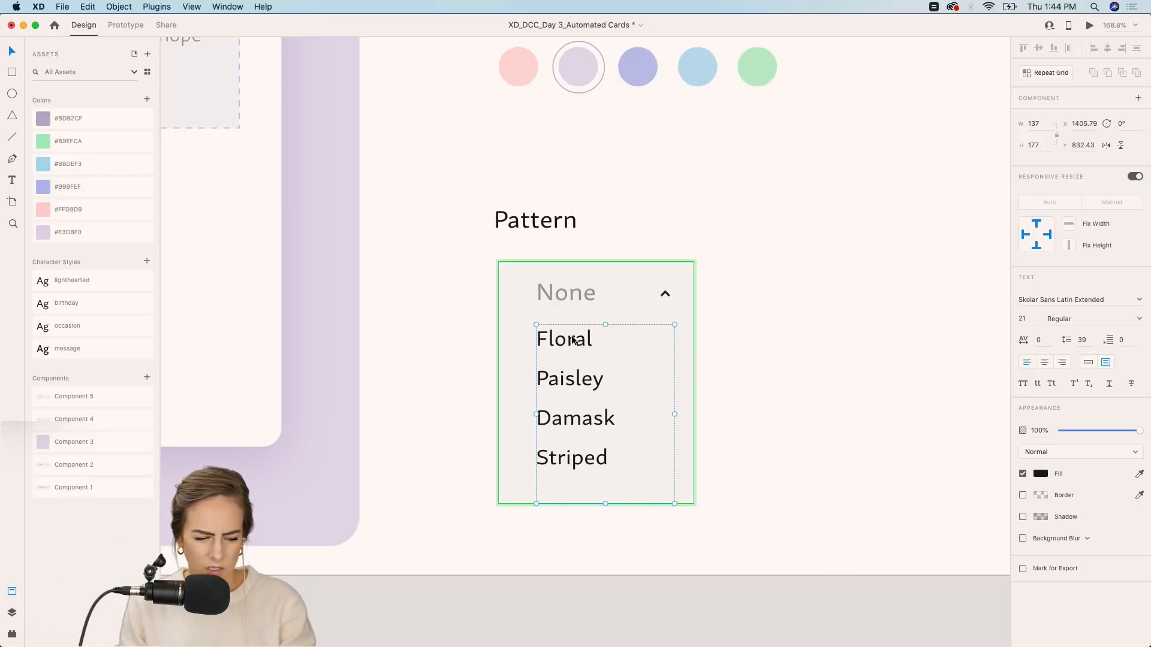
Select the Pattern dropdown component and switch it back to its Default State.
{"action": "left_click", "coordinate": [863, 361]}
{"action": "left_click", "coordinate": [607, 290]}
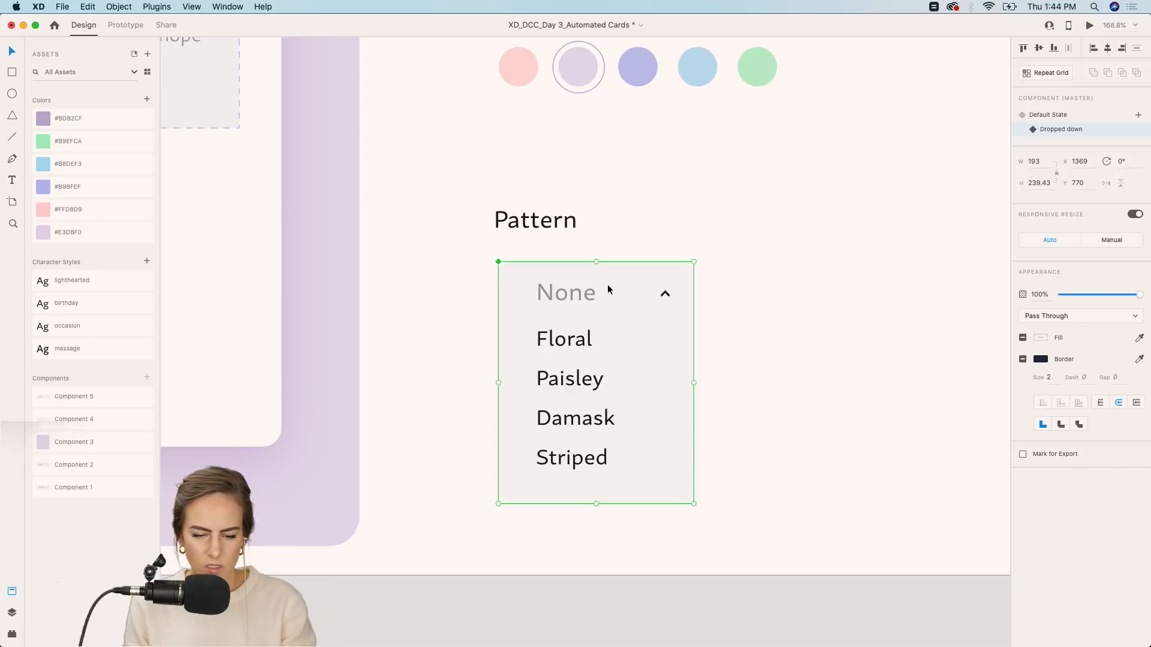
{"action": "left_click", "coordinate": [1048, 115]}
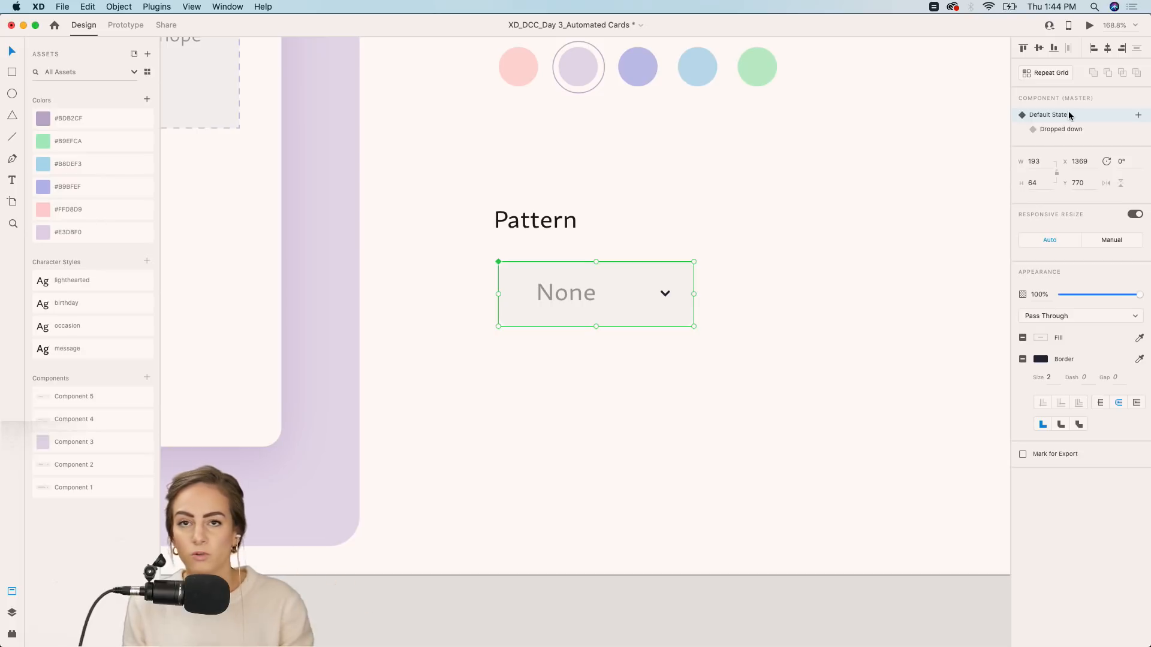
Compare the Pattern dropdown component's Default State and Dropped down state, checking the background and text in each.
{"action": "left_click", "coordinate": [1050, 131]}
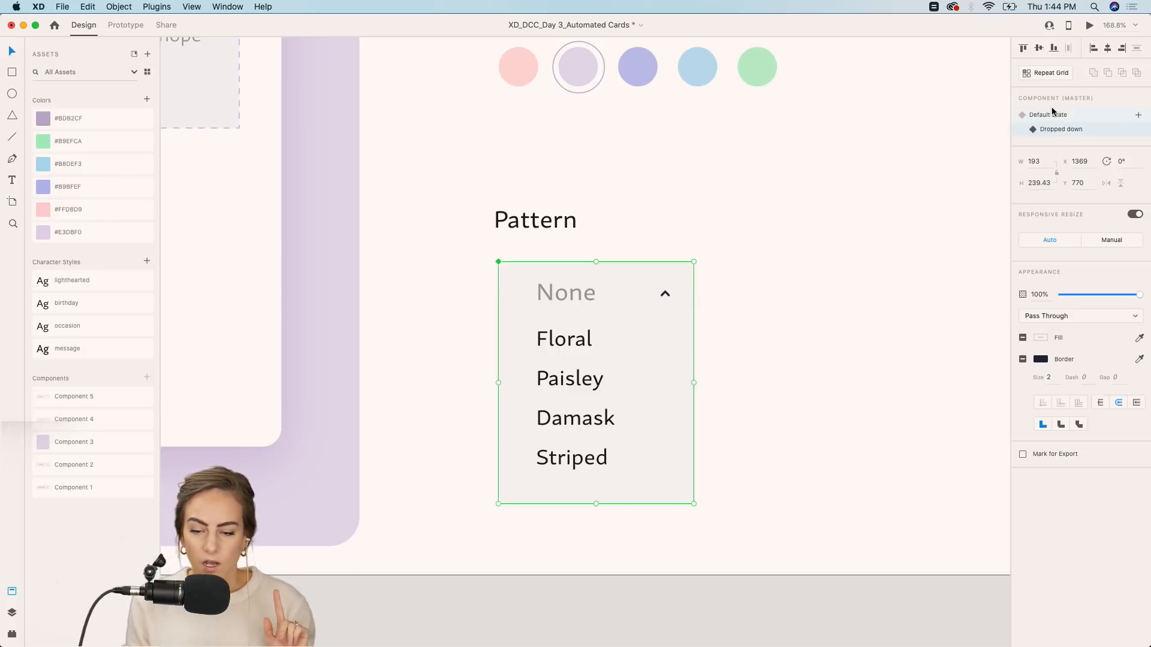
{"action": "left_click", "coordinate": [1052, 116]}
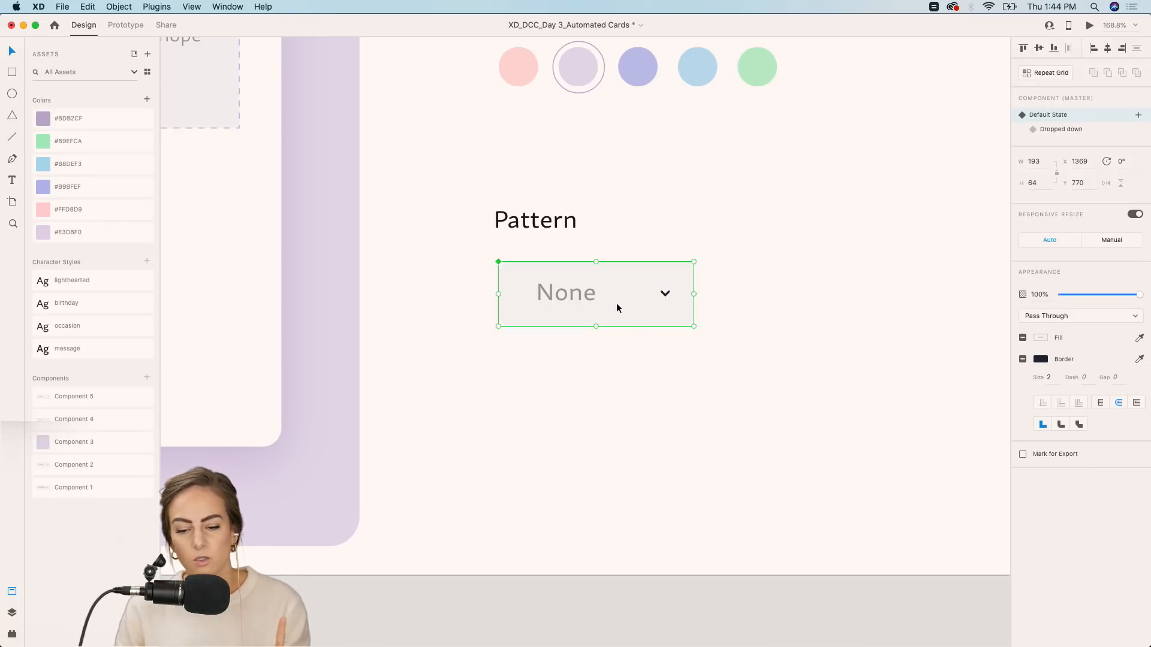
{"action": "left_click", "coordinate": [1060, 129]}
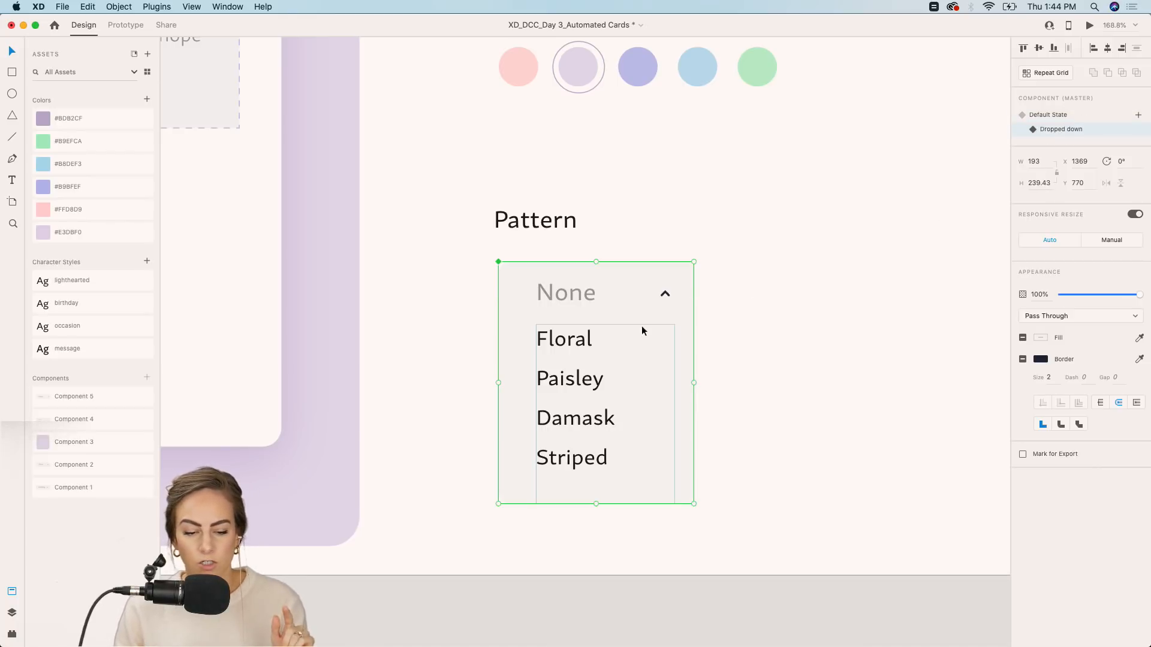
{"action": "left_click", "coordinate": [638, 310]}
{"action": "left_click", "coordinate": [747, 336]}
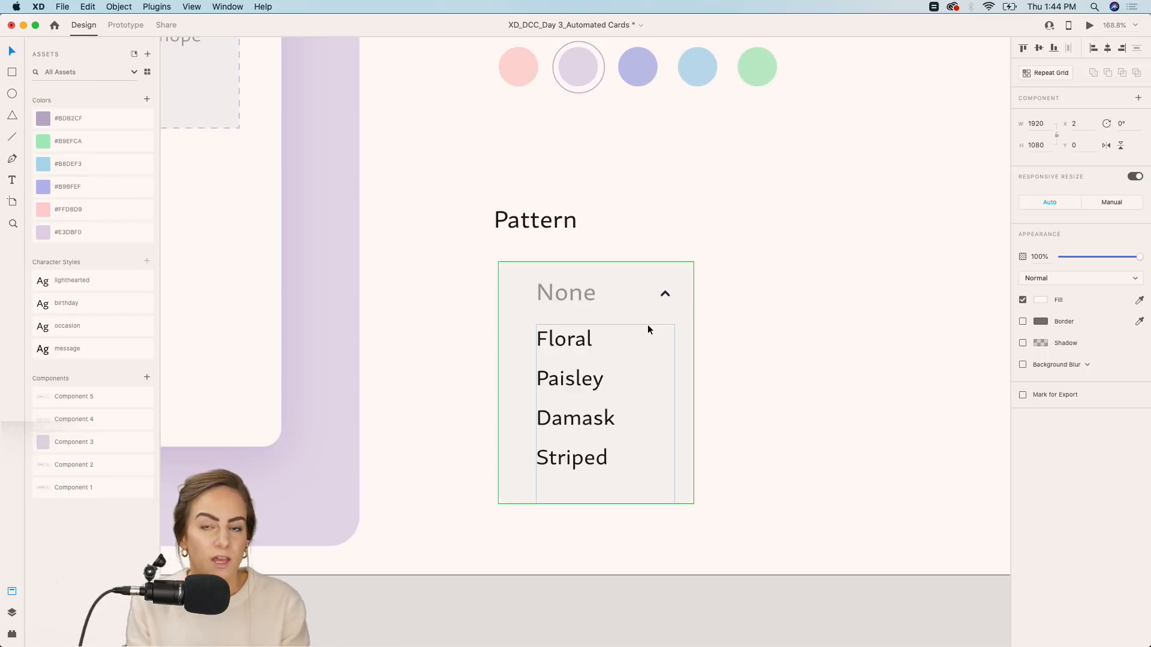
{"action": "left_click", "coordinate": [585, 299]}
{"action": "double_click", "coordinate": [624, 296]}
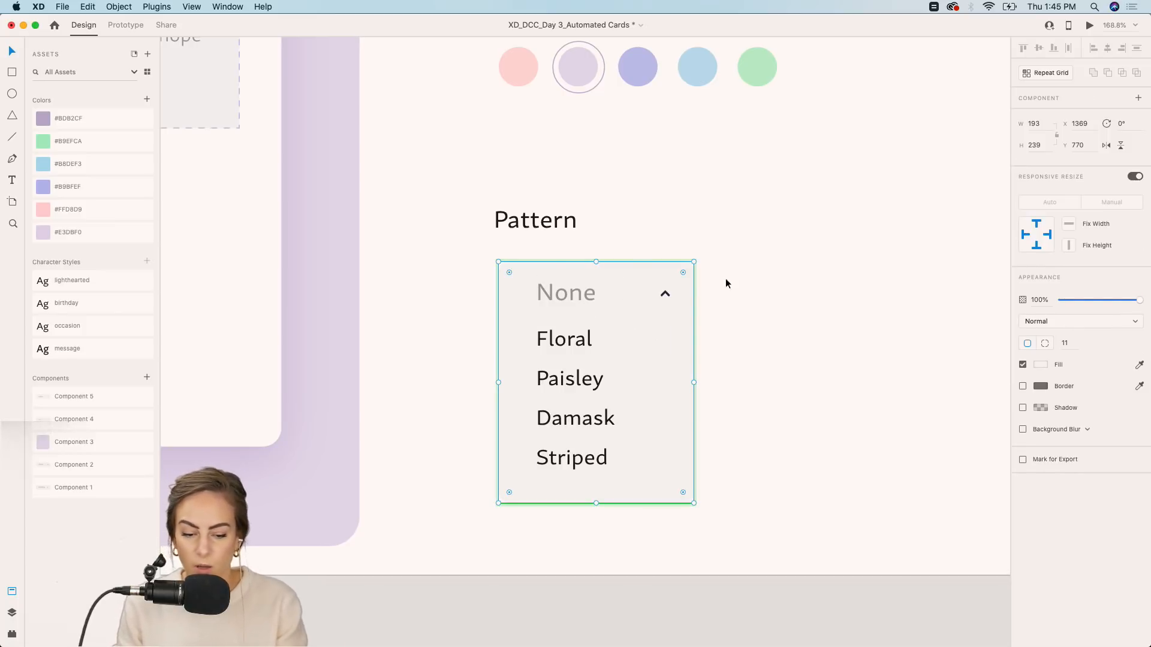
{"action": "left_click", "coordinate": [743, 278]}
{"action": "left_click", "coordinate": [676, 321]}
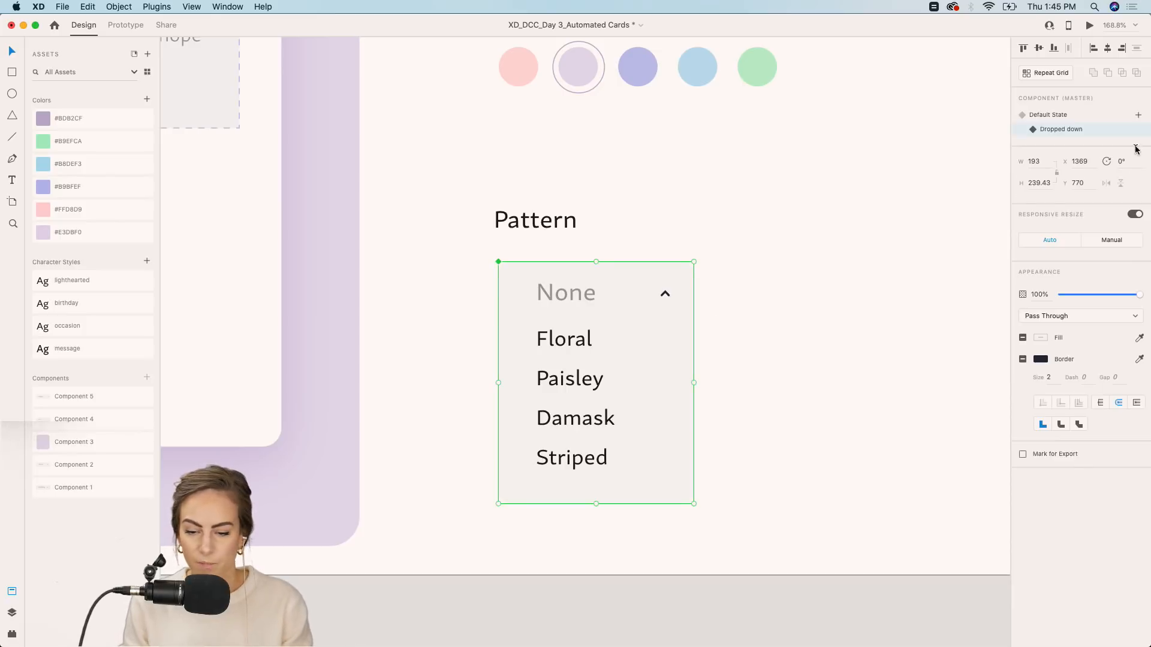
{"action": "left_click", "coordinate": [1056, 117]}
{"action": "left_click", "coordinate": [799, 336]}
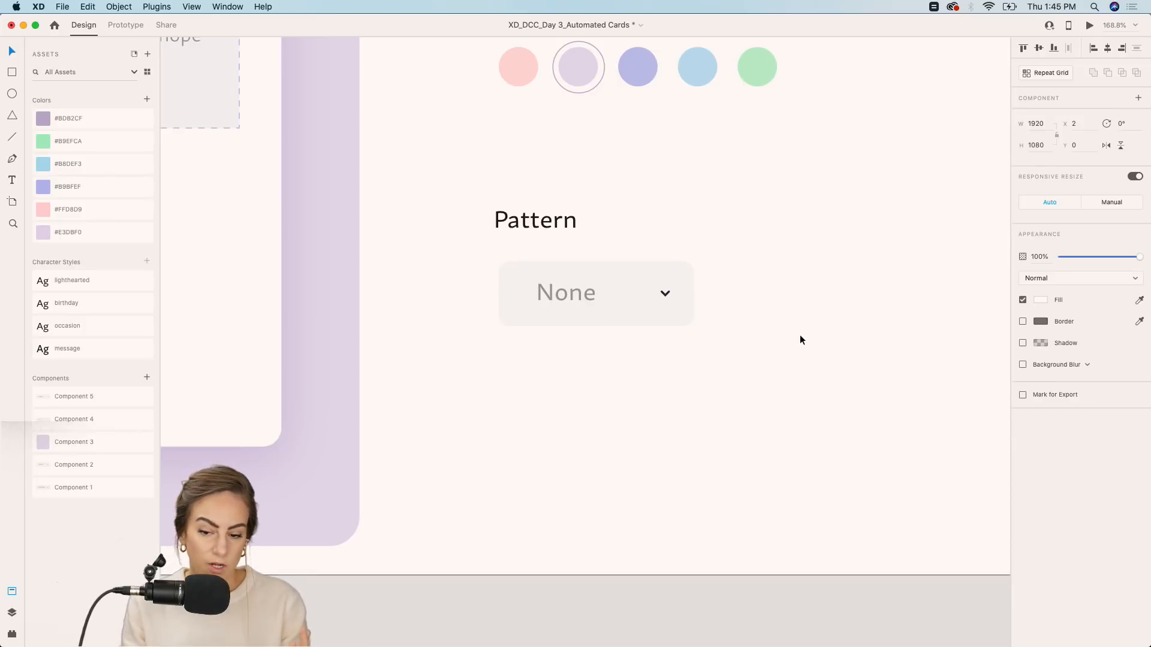
{"action": "left_click", "coordinate": [598, 291]}
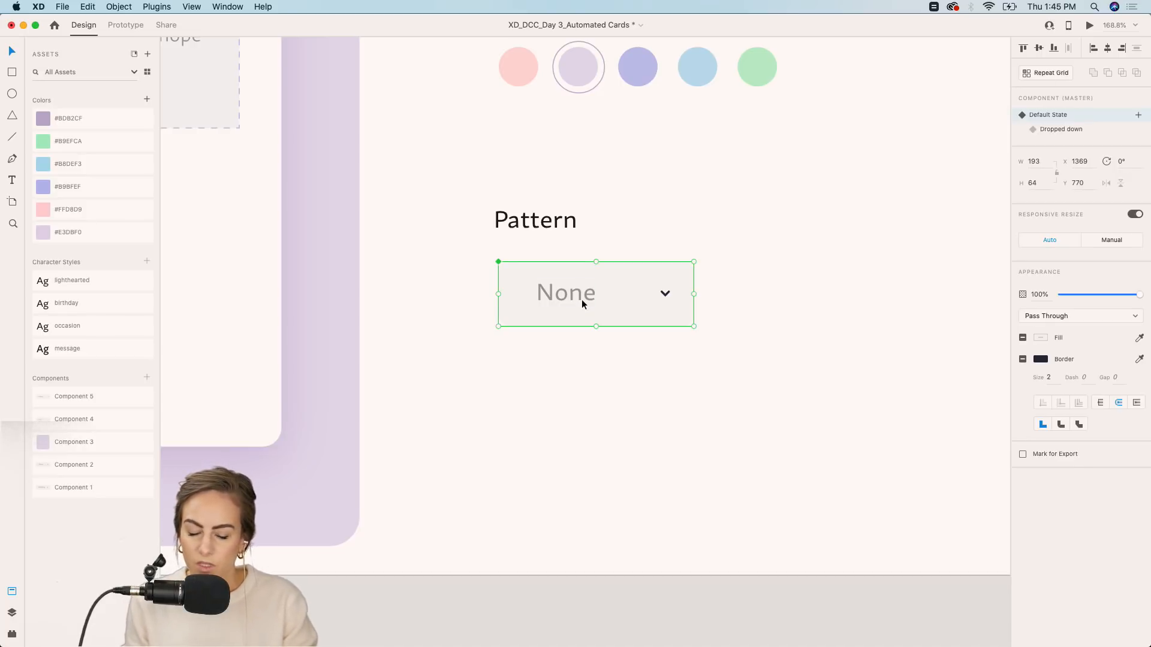
Create a new state named Selected for the Pattern dropdown, based on its Dropped down state.
{"action": "left_click", "coordinate": [1051, 129]}
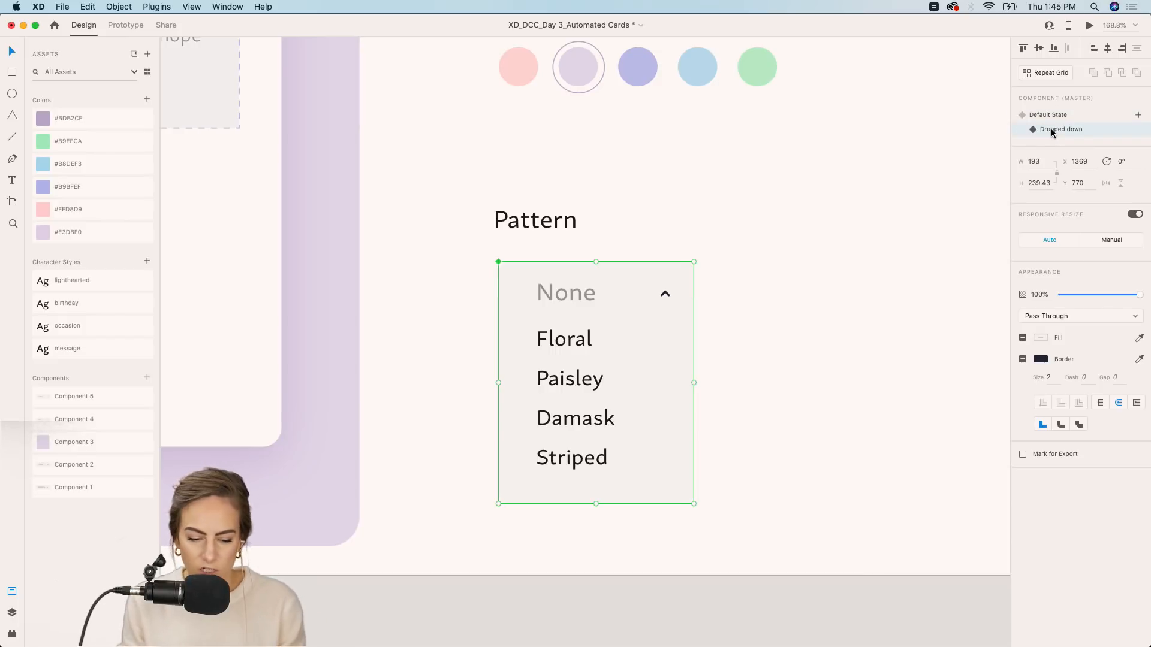
{"action": "left_click", "coordinate": [1138, 116]}
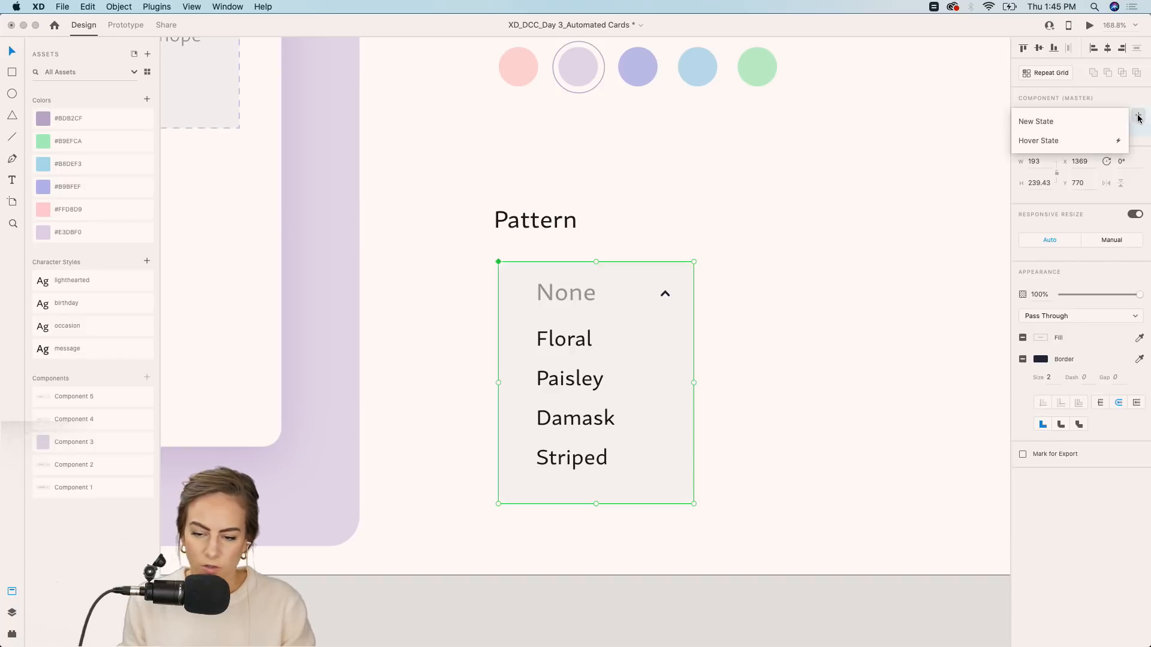
{"action": "left_click", "coordinate": [1061, 120]}
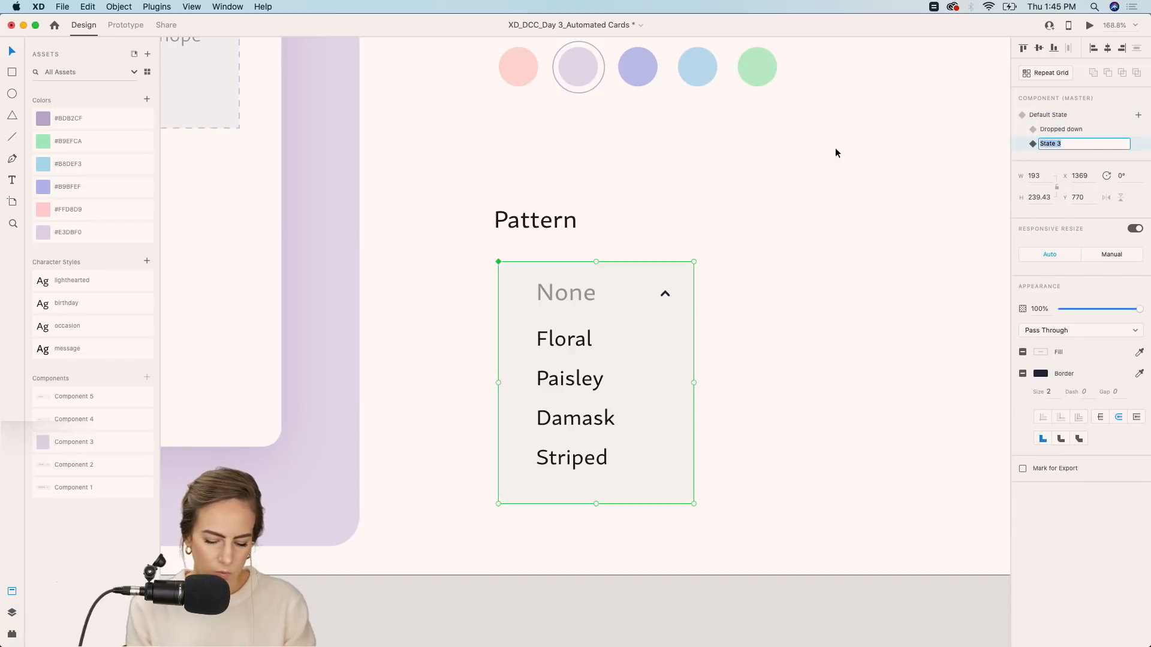
{"action": "type", "text": "S"}
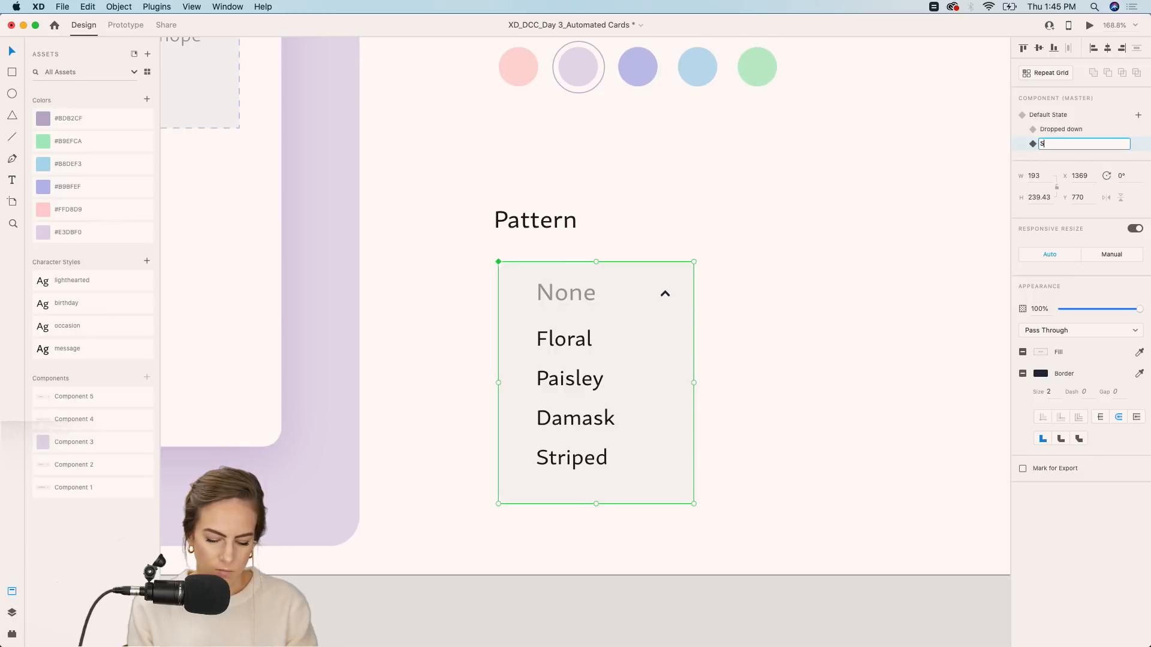
{"action": "type", "text": "eletec"}
{"action": "key", "text": "BackSpace"}
{"action": "key", "text": "BackSpace"}
{"action": "key", "text": "BackSpace"}
{"action": "type", "text": "cted"}
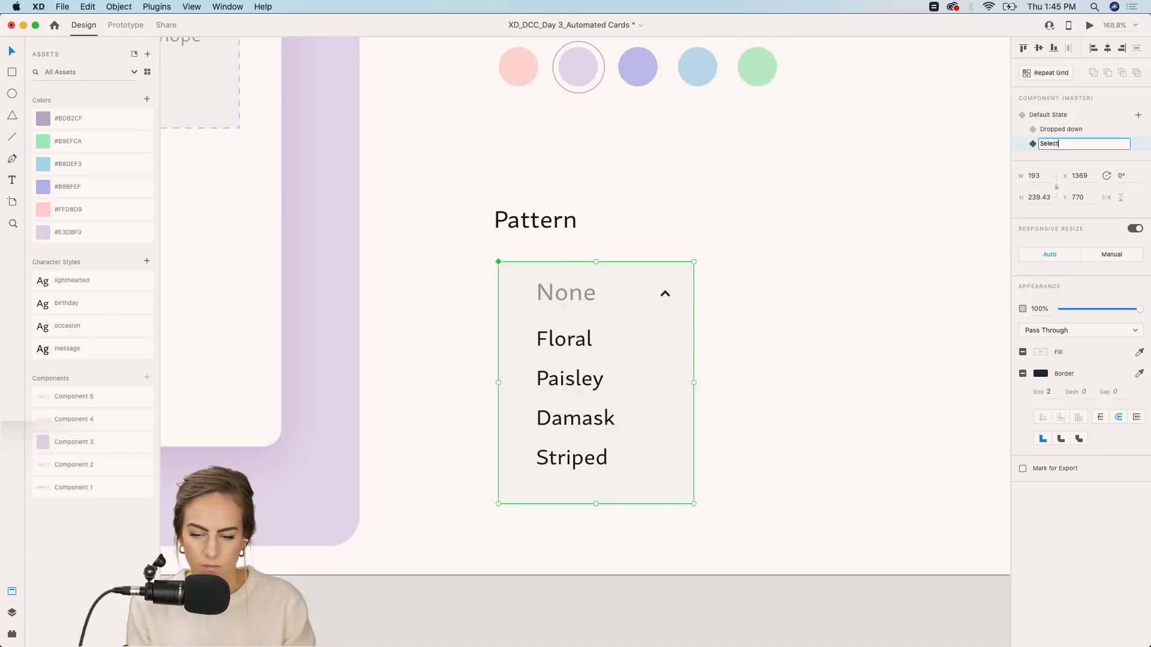
{"action": "key", "text": "Return"}
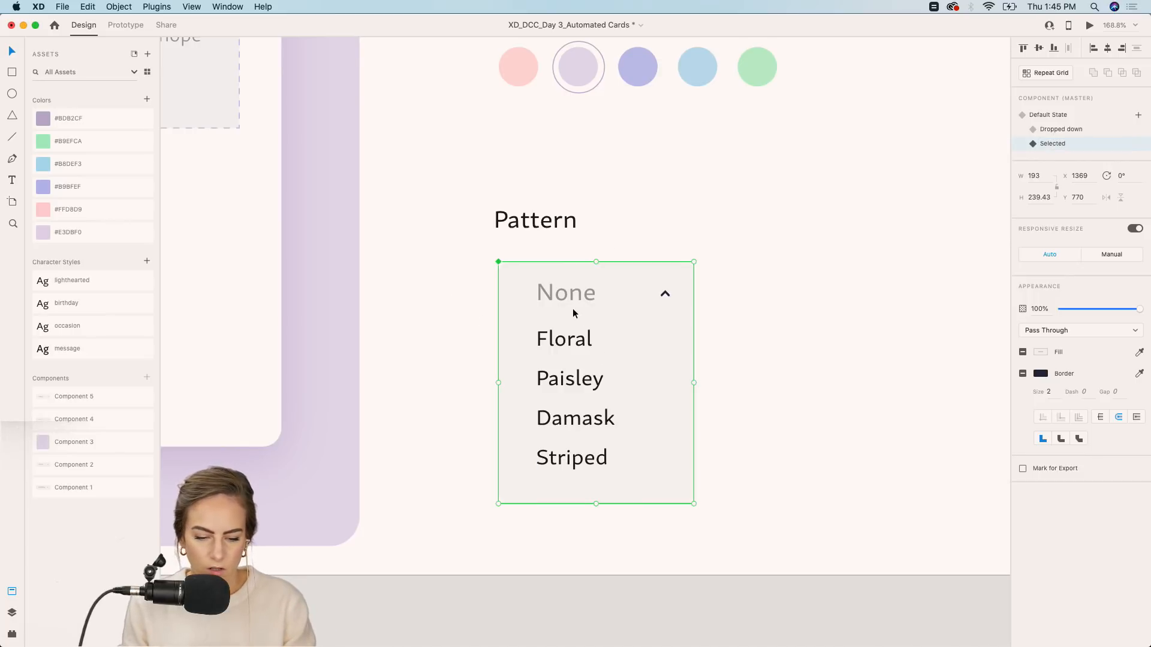
Delete the pattern list from the Selected state and replace the None text with Paisley.
{"action": "double_click", "coordinate": [570, 338]}
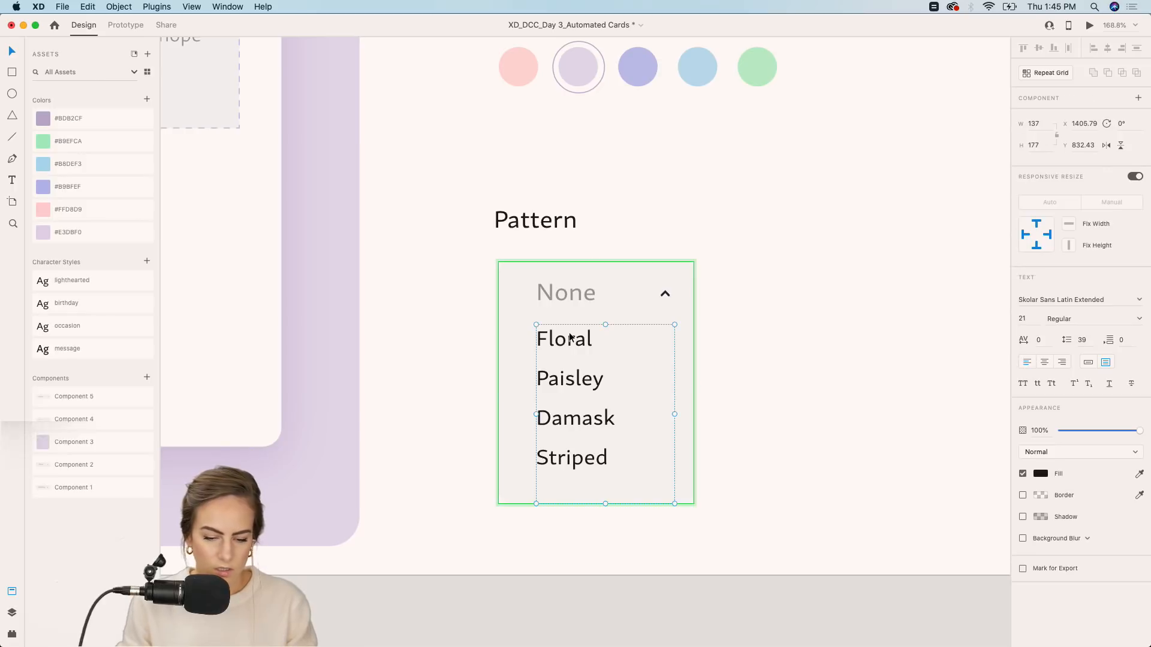
{"action": "key", "text": "Delete"}
{"action": "left_click", "coordinate": [562, 297]}
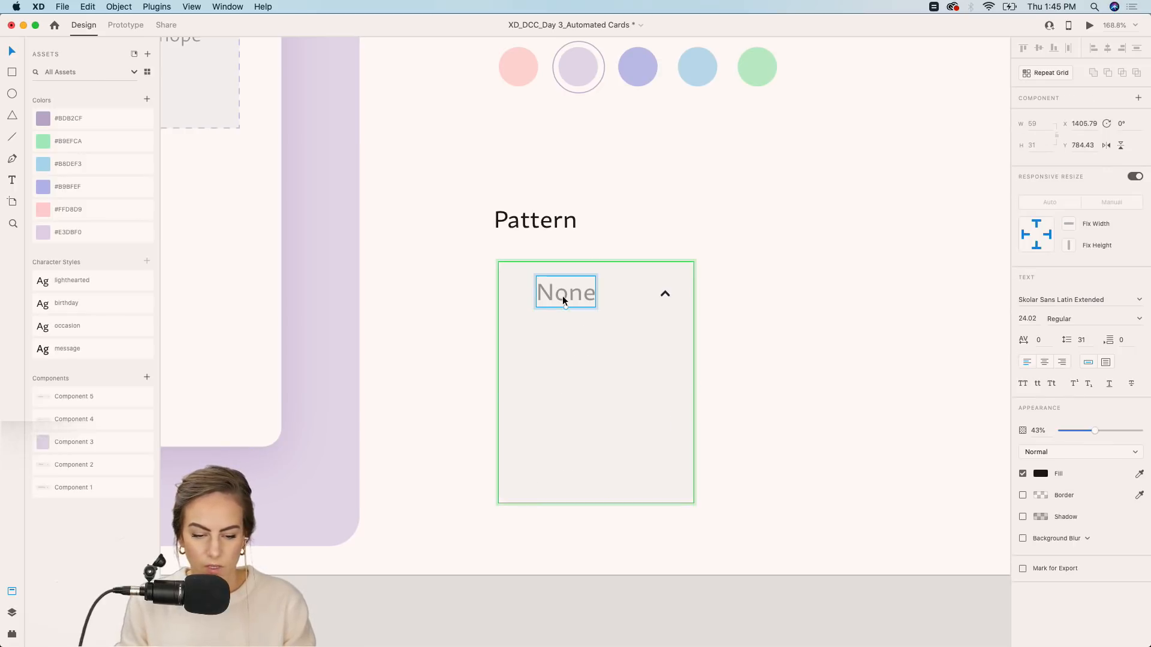
{"action": "double_click", "coordinate": [562, 296]}
{"action": "type", "text": "Paisley"}
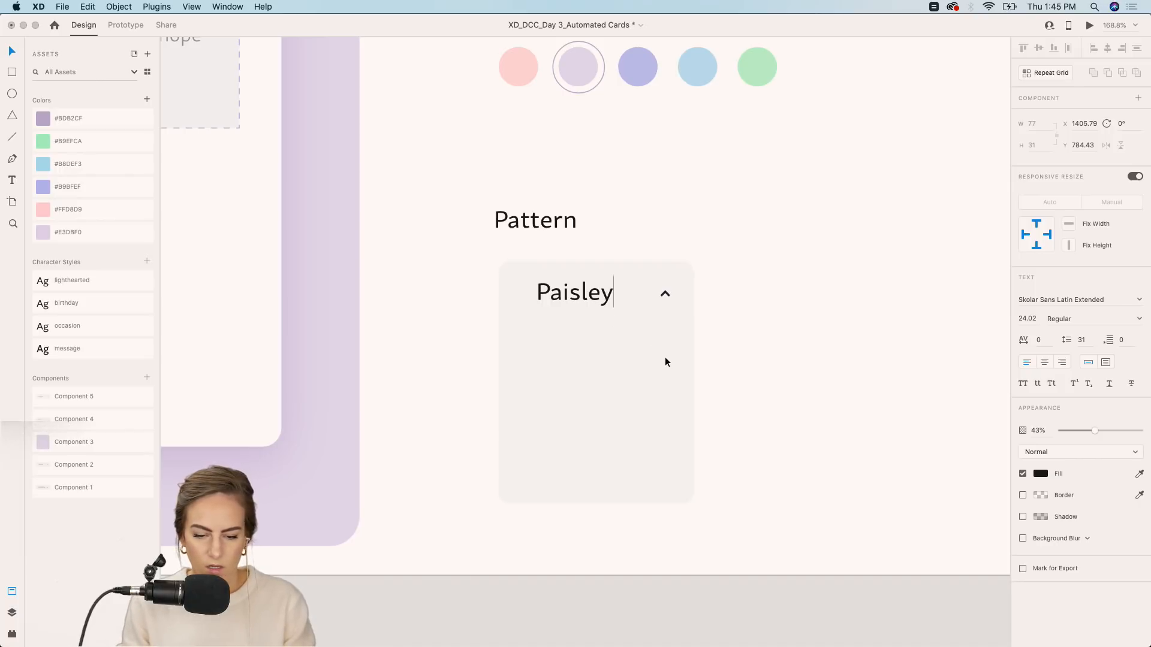
Flip the Selected state's arrow vertically and shorten its background rectangle to a height of about 60.
{"action": "left_click", "coordinate": [666, 294]}
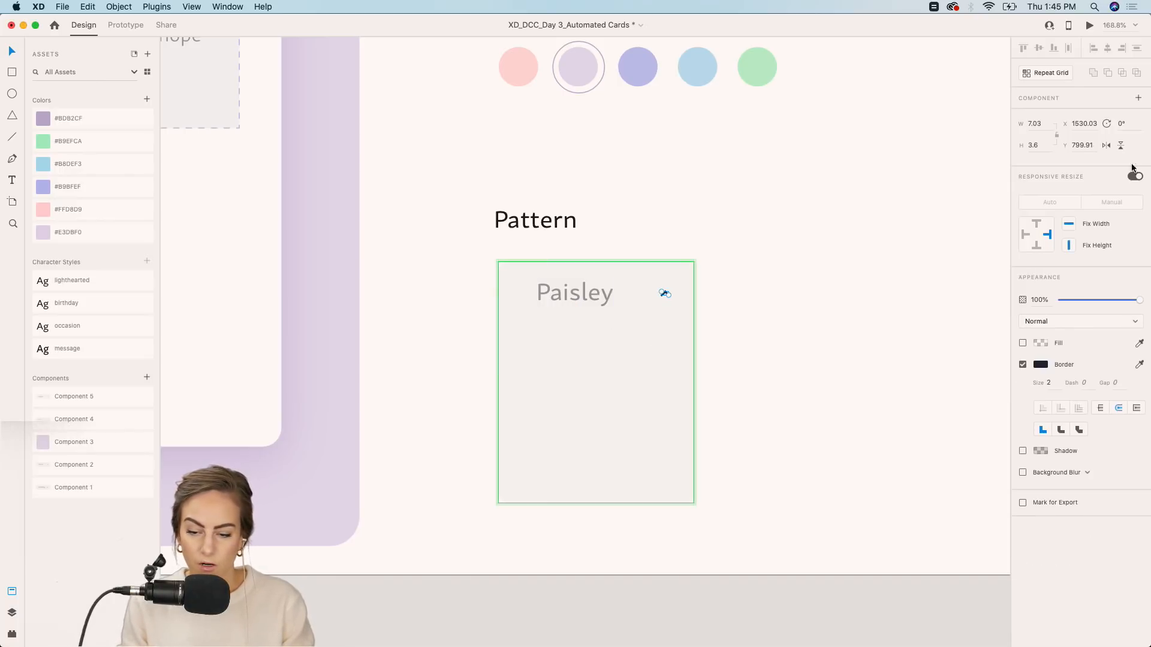
{"action": "left_click", "coordinate": [629, 498]}
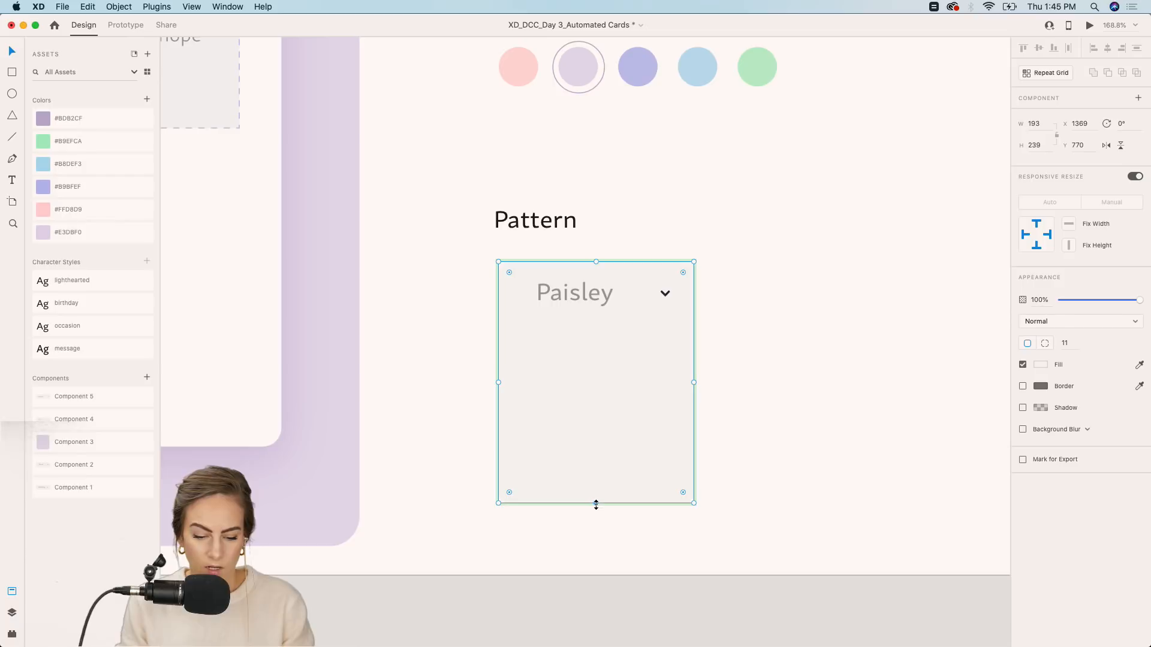
{"action": "left_click_drag", "start_coordinate": [595, 504], "coordinate": [597, 322]}
{"action": "left_click", "coordinate": [780, 333]}
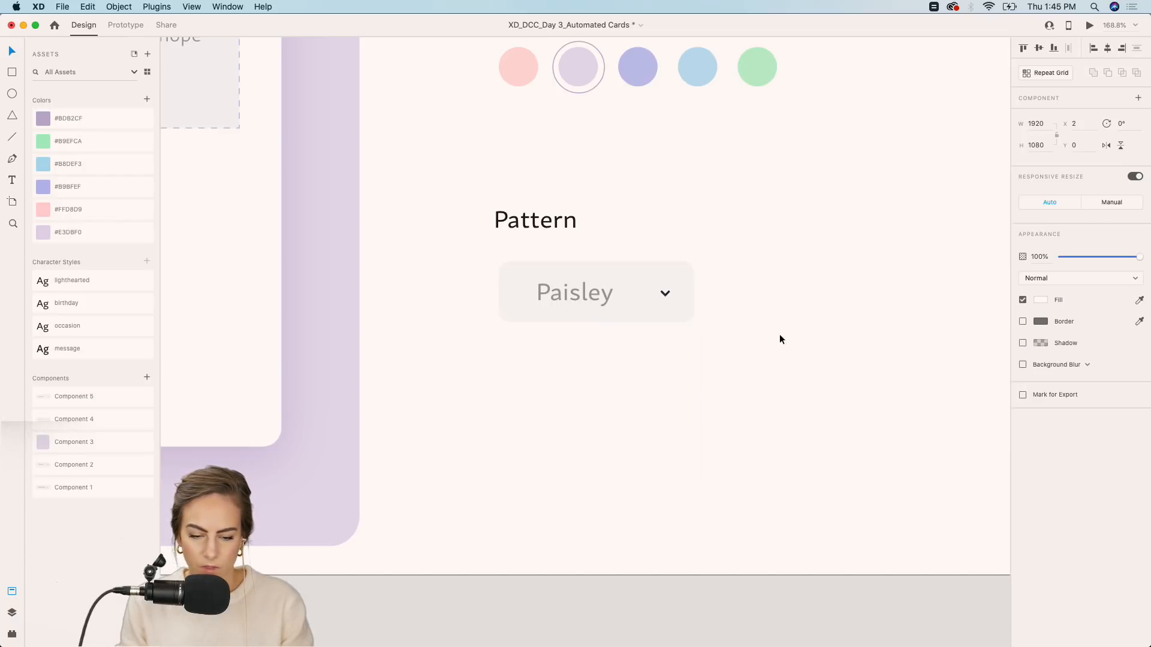
Review the Pattern dropdown's Default State, Dropped down and Selected states in turn, ending on Selected.
{"action": "left_click", "coordinate": [660, 320]}
{"action": "left_click", "coordinate": [1049, 116]}
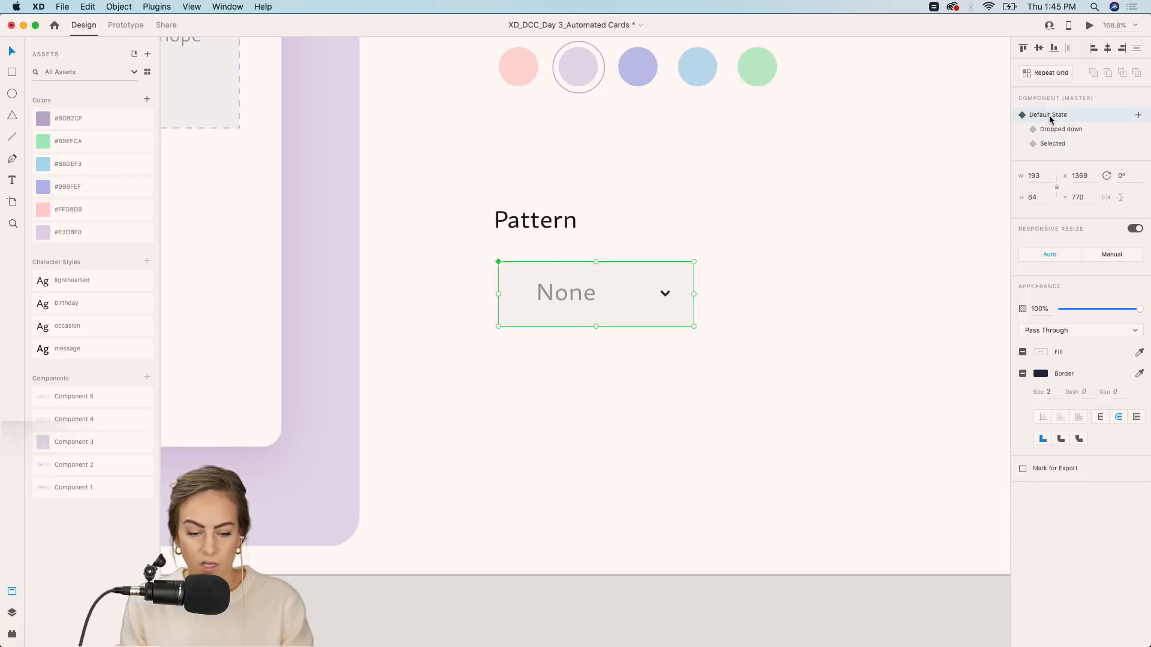
{"action": "left_click", "coordinate": [1059, 130]}
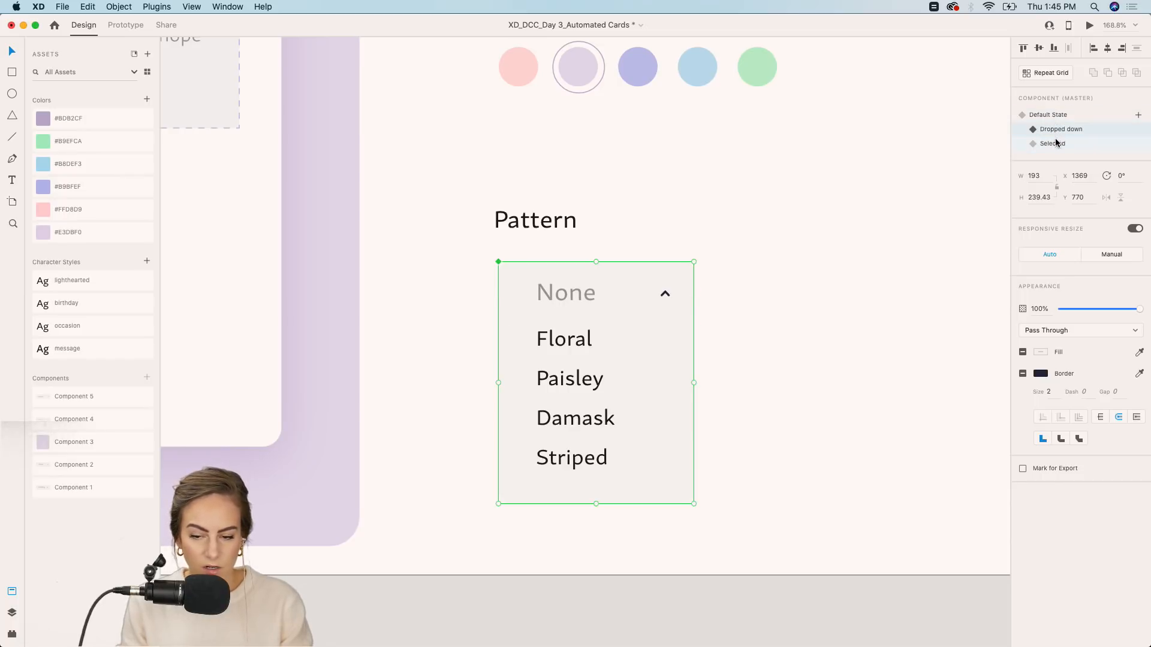
{"action": "left_click", "coordinate": [1054, 144]}
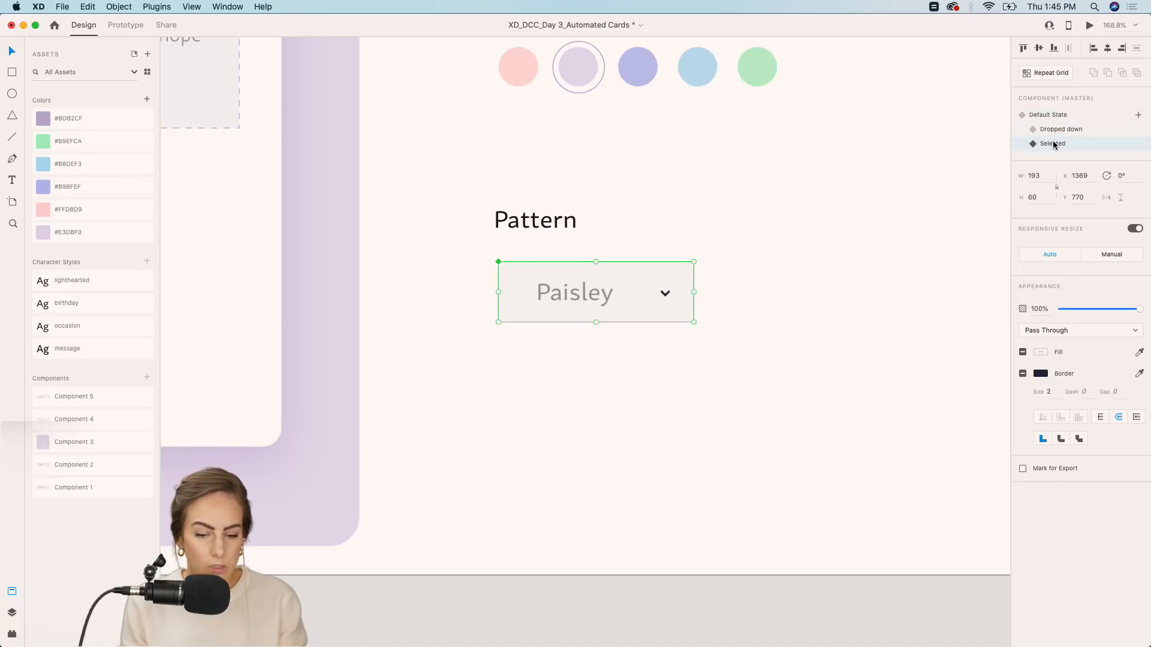
{"action": "left_click", "coordinate": [745, 292]}
{"action": "left_click", "coordinate": [628, 297]}
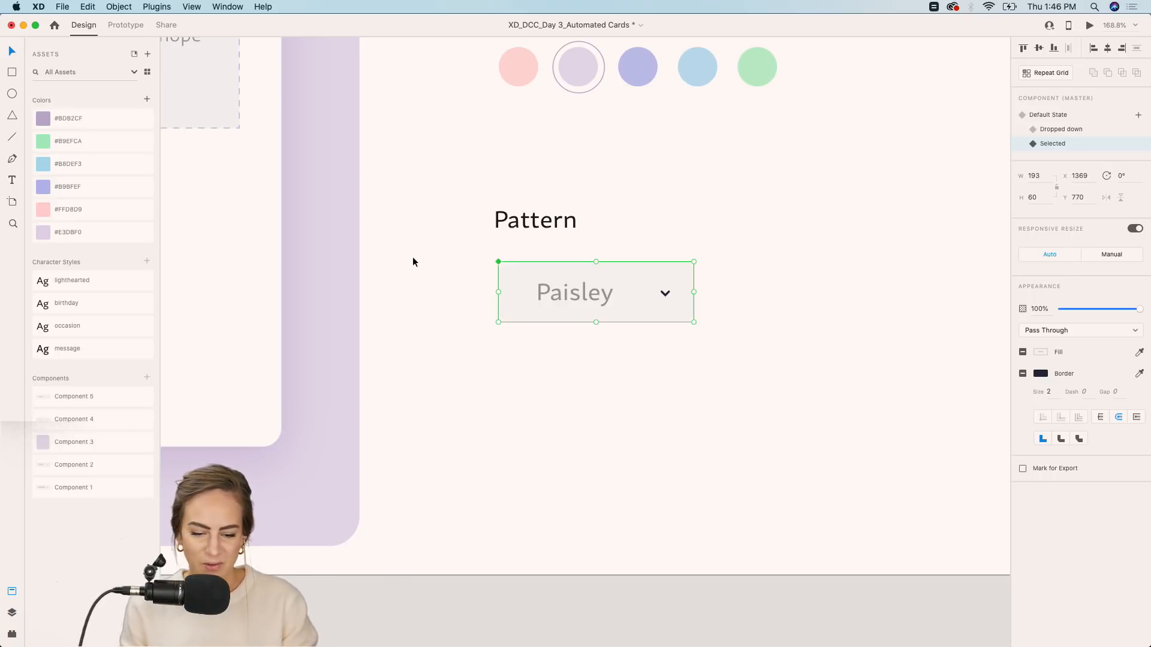
In Prototype mode, add a Tap interaction to the dropdown's Default State that auto-animates to the Dropped down state.
{"action": "left_click", "coordinate": [123, 26]}
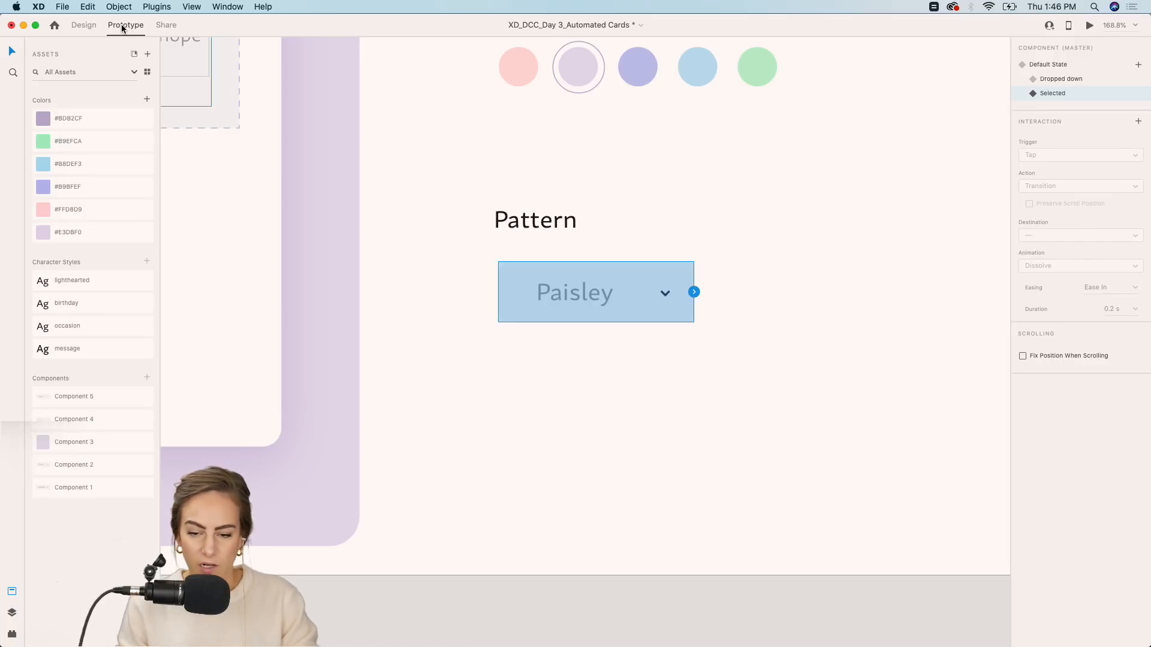
{"action": "left_click", "coordinate": [1043, 69]}
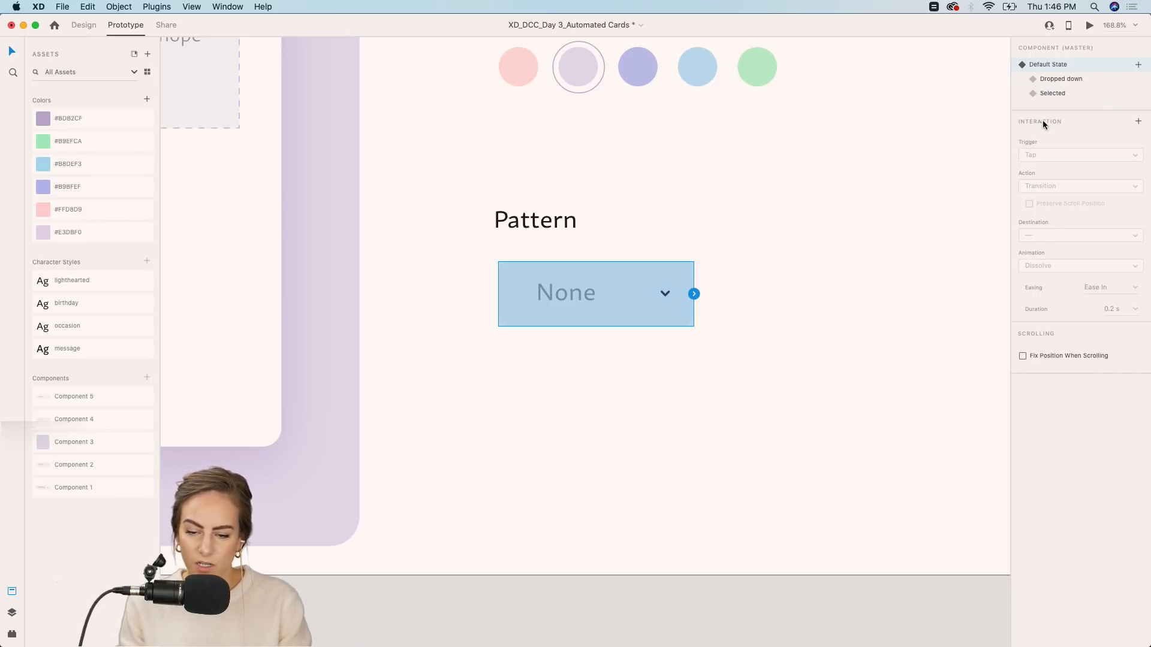
{"action": "left_click", "coordinate": [1138, 123]}
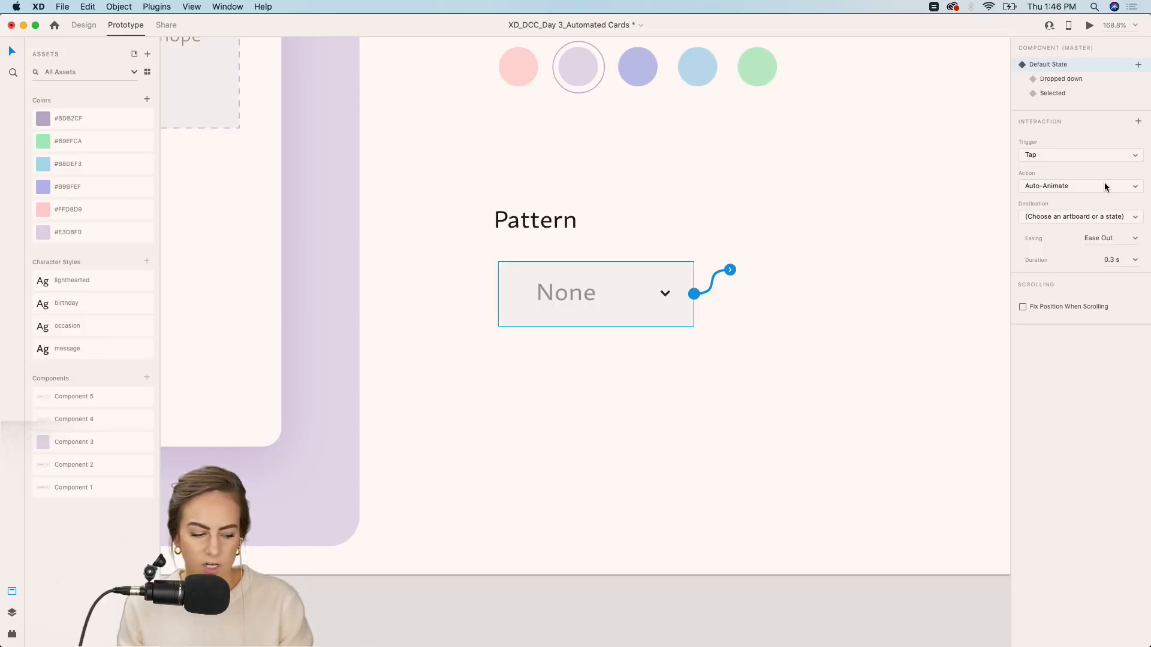
{"action": "left_click", "coordinate": [1049, 217]}
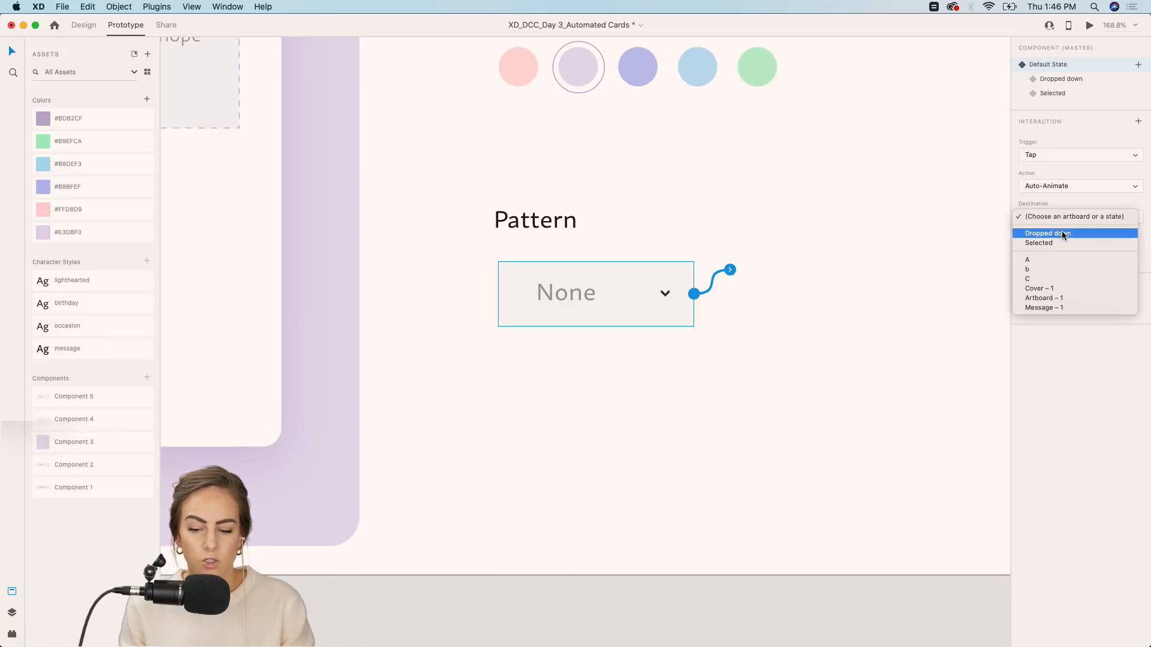
{"action": "left_click", "coordinate": [1063, 234]}
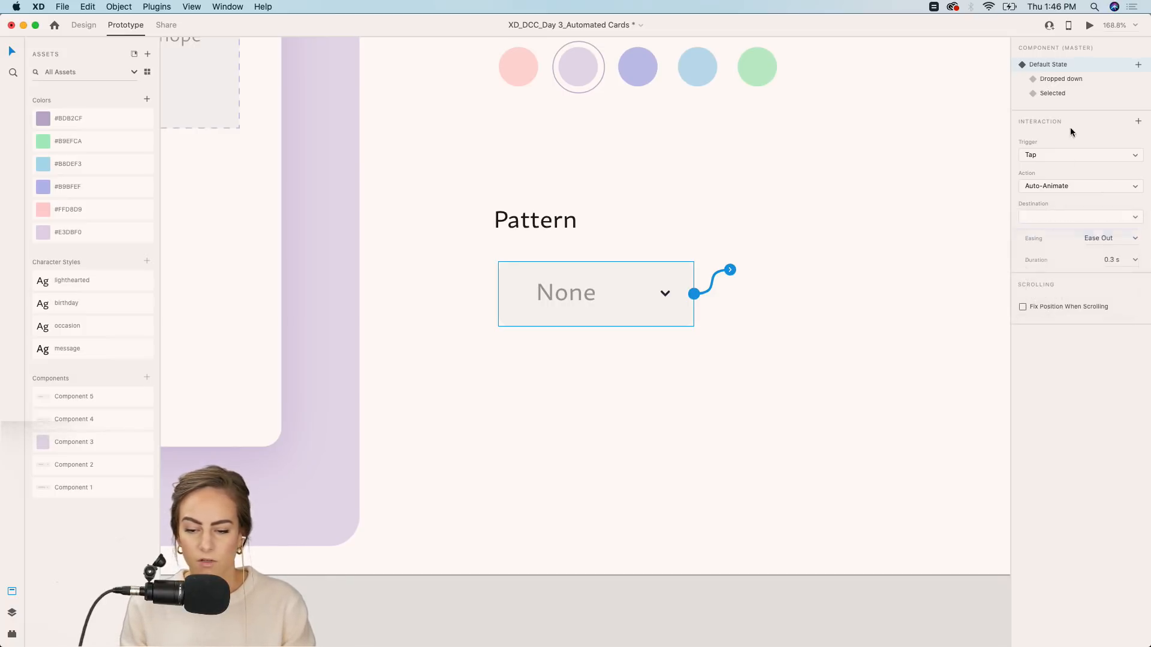
Add a Tap interaction to the Dropped down state that auto-animates to the Selected state.
{"action": "left_click", "coordinate": [1061, 80]}
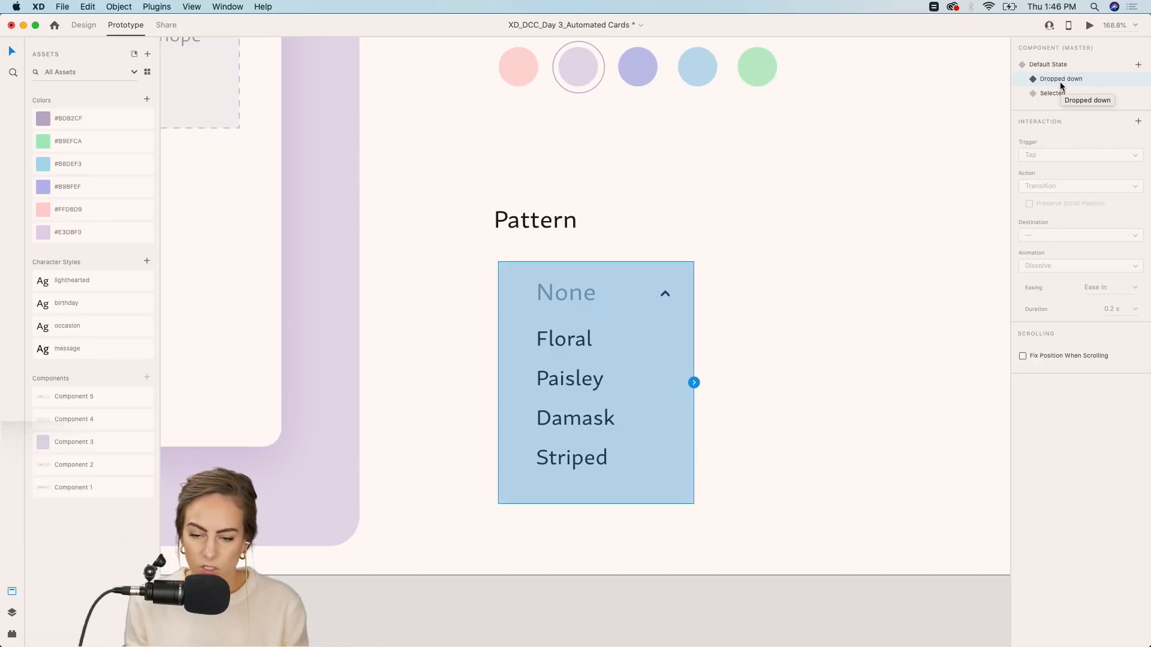
{"action": "left_click", "coordinate": [1138, 121]}
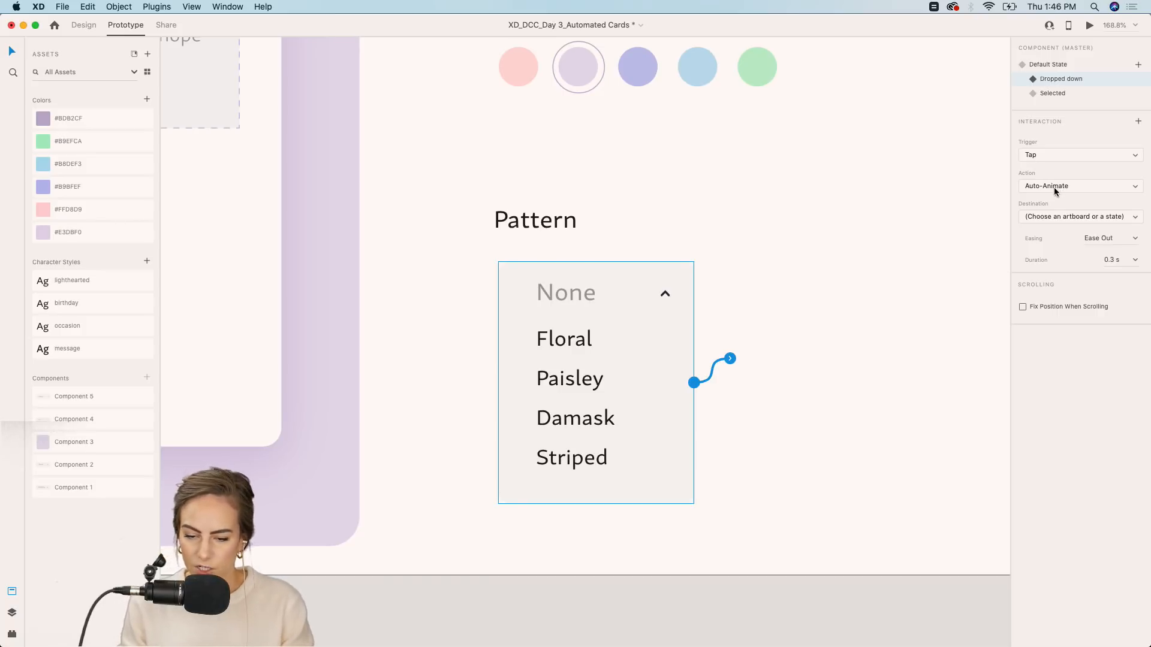
{"action": "left_click", "coordinate": [1039, 216]}
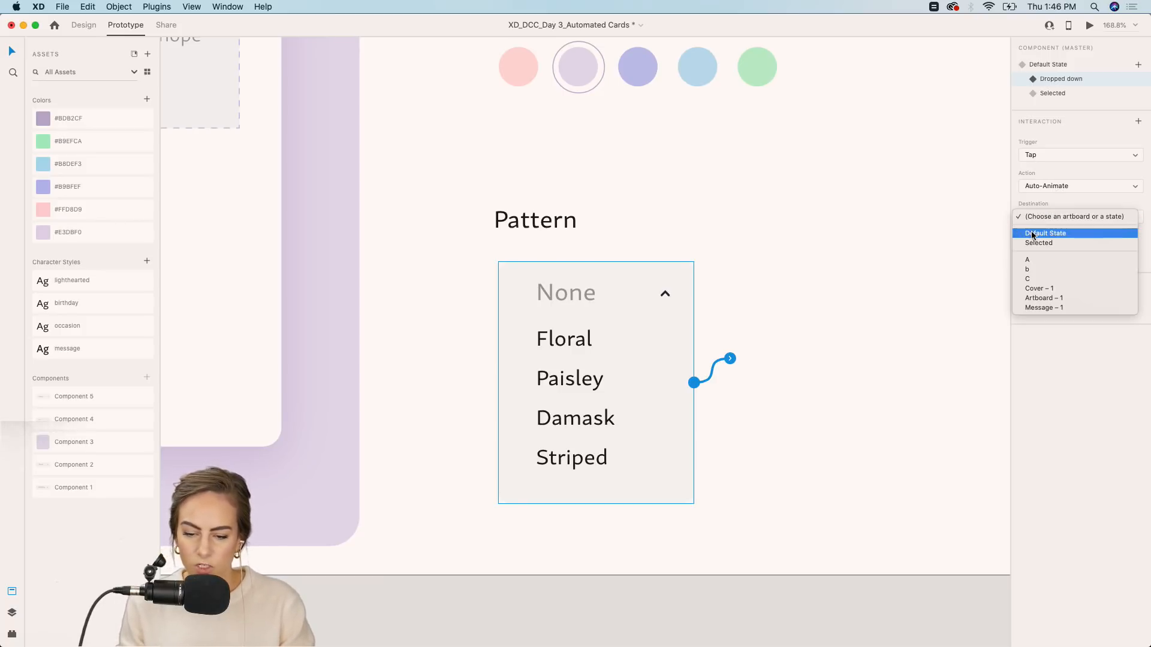
{"action": "left_click", "coordinate": [1036, 243]}
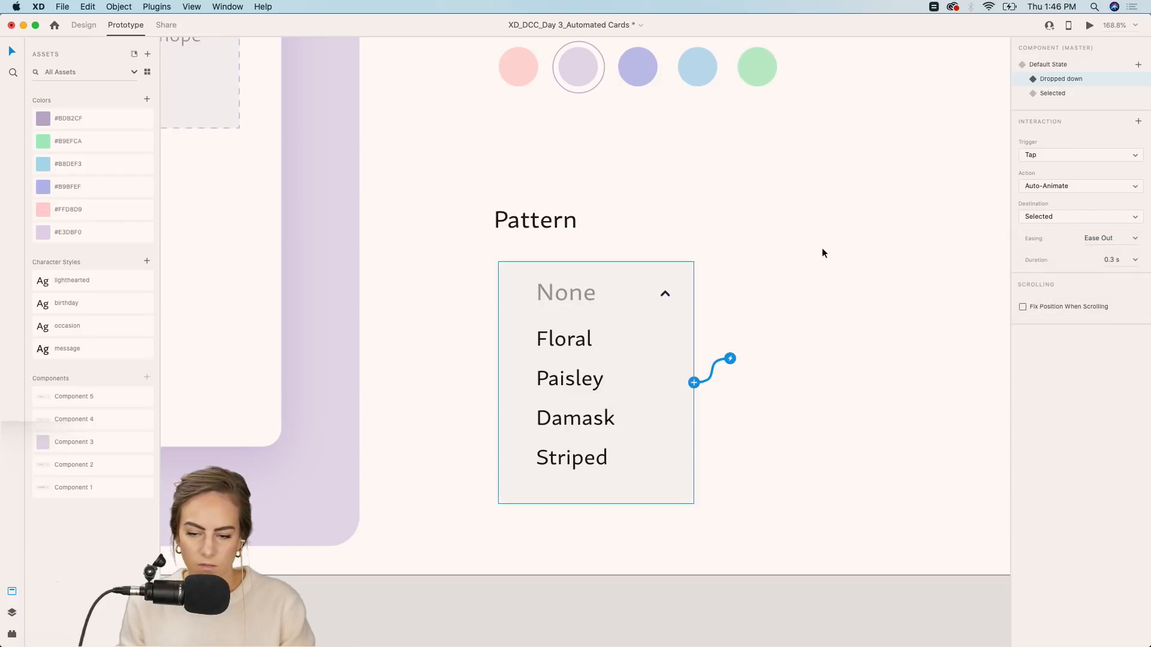
Switch the Pattern dropdown to its Selected state and select the artboard around it.
{"action": "left_click", "coordinate": [1058, 93]}
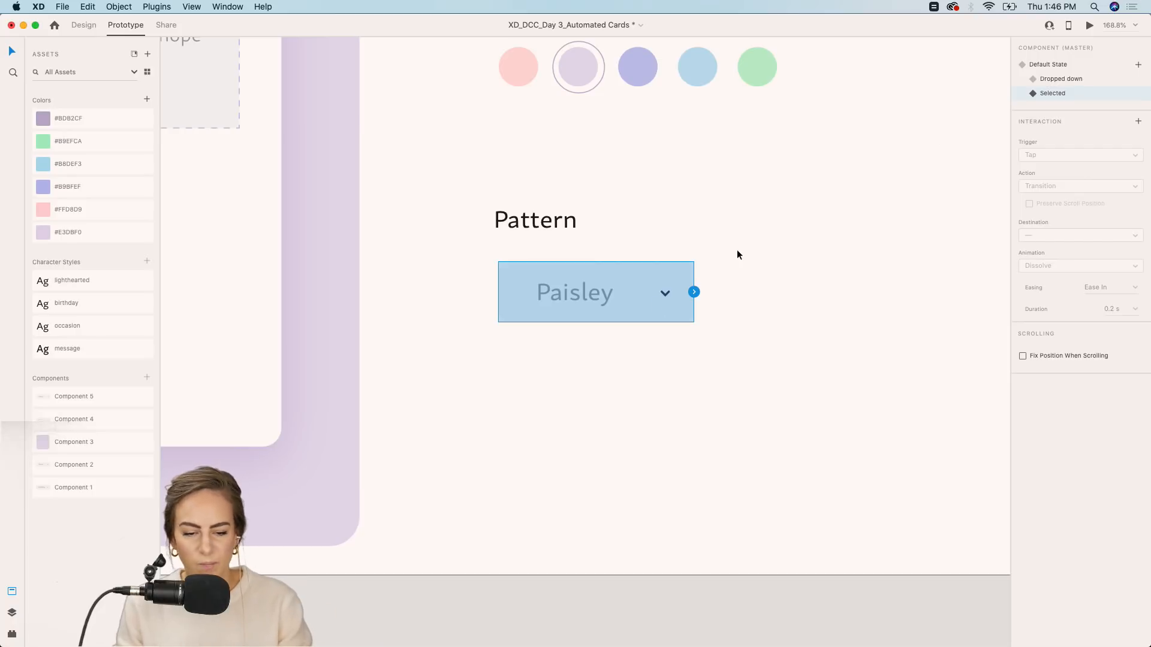
{"action": "scroll", "coordinate": [731, 263], "scroll_direction": "down", "scroll_amount": 5}
{"action": "left_click", "coordinate": [732, 263]}
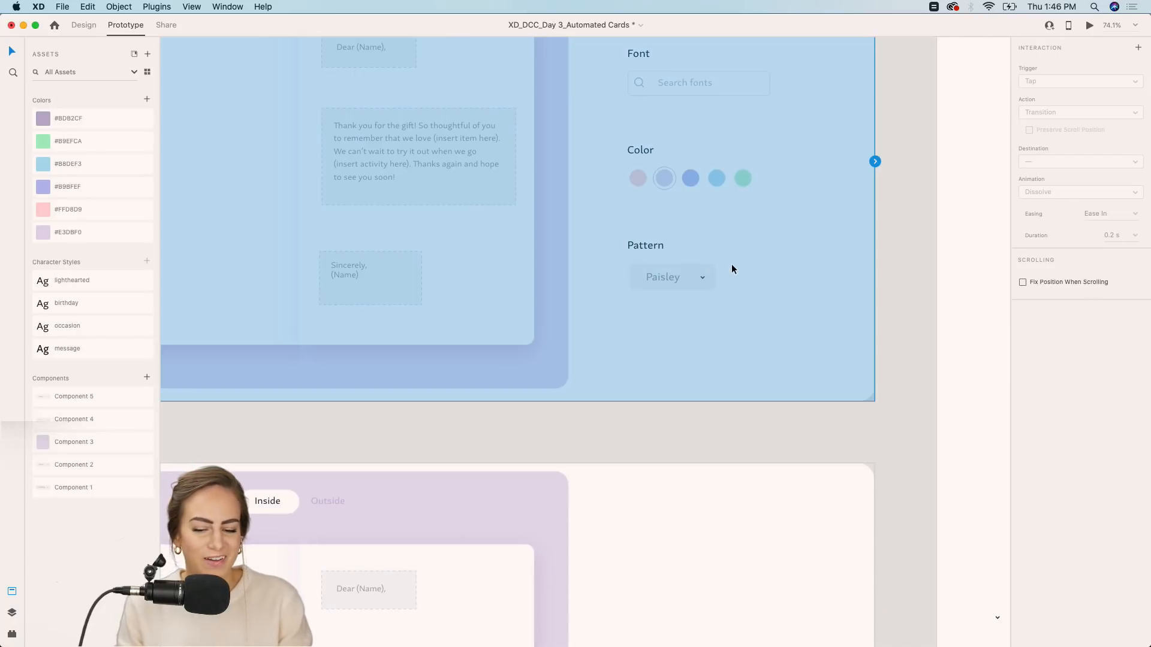
Check the Styling artboard in the preview, close it, and set the Pattern dropdown back to its Default State.
{"action": "left_click", "coordinate": [1089, 25]}
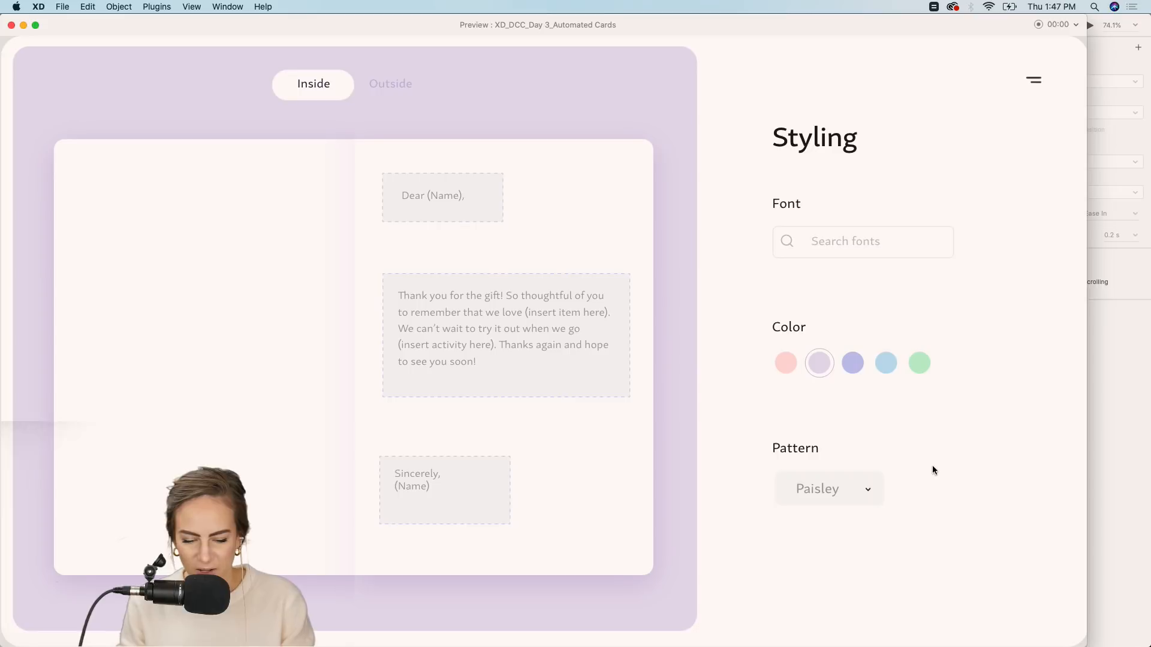
{"action": "left_click", "coordinate": [12, 26]}
{"action": "left_click", "coordinate": [901, 312]}
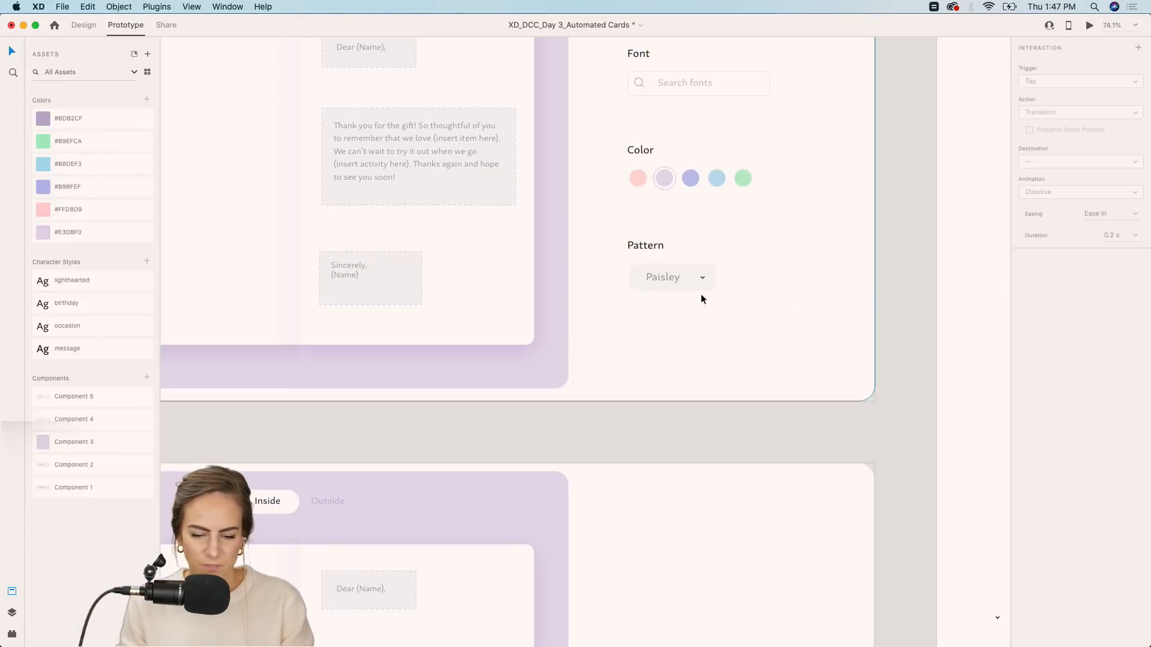
{"action": "left_click", "coordinate": [642, 284]}
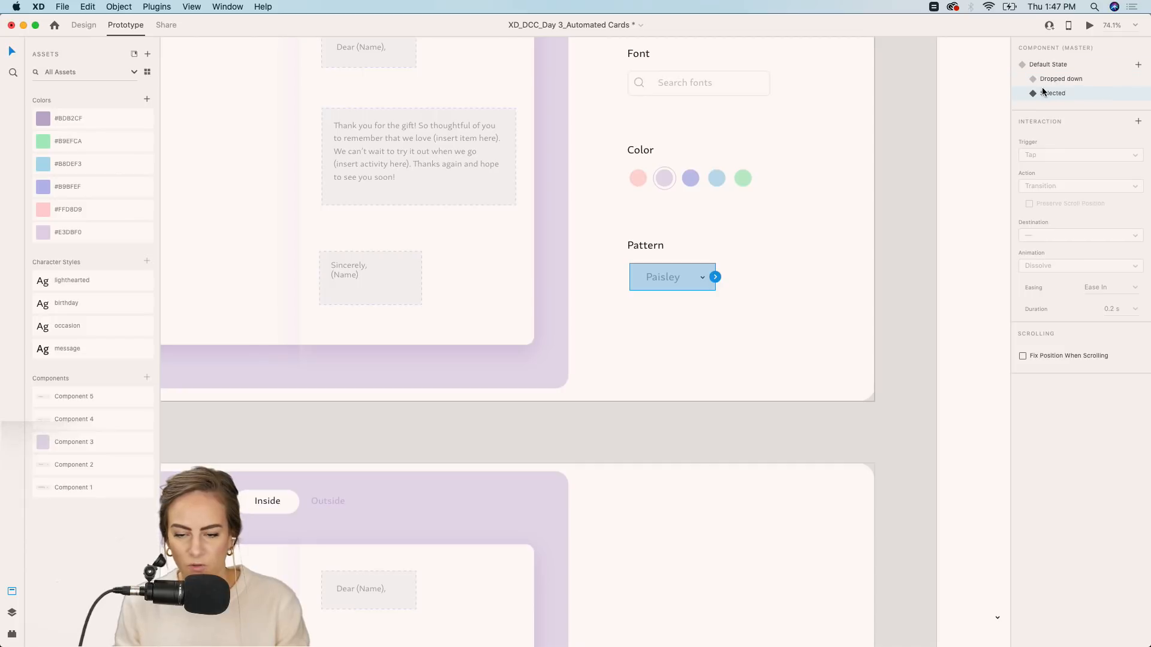
{"action": "left_click", "coordinate": [1049, 64]}
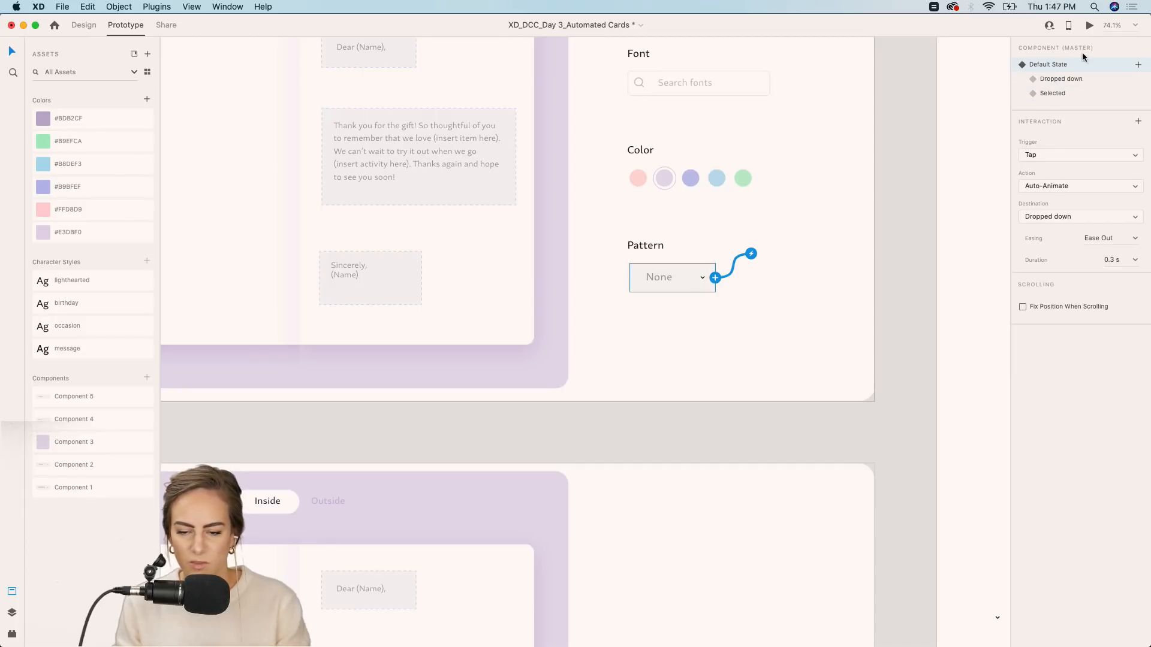
Preview the prototype and test the Pattern dropdown by expanding it and choosing Paisley, then close the preview.
{"action": "left_click", "coordinate": [1095, 28]}
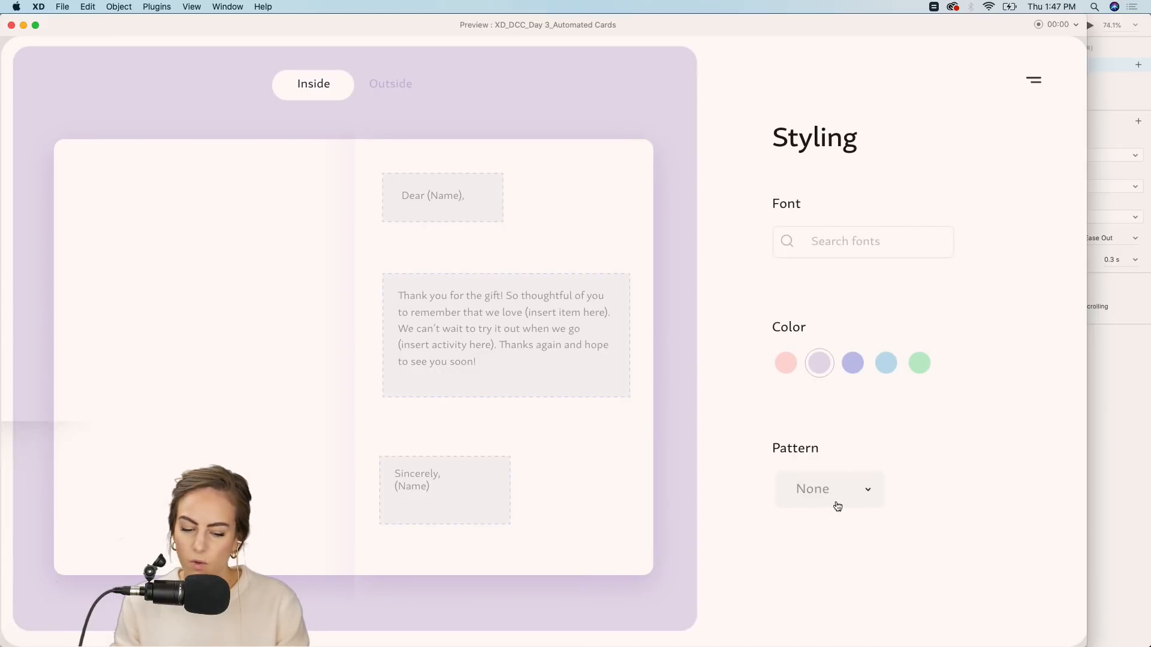
{"action": "left_click", "coordinate": [866, 492]}
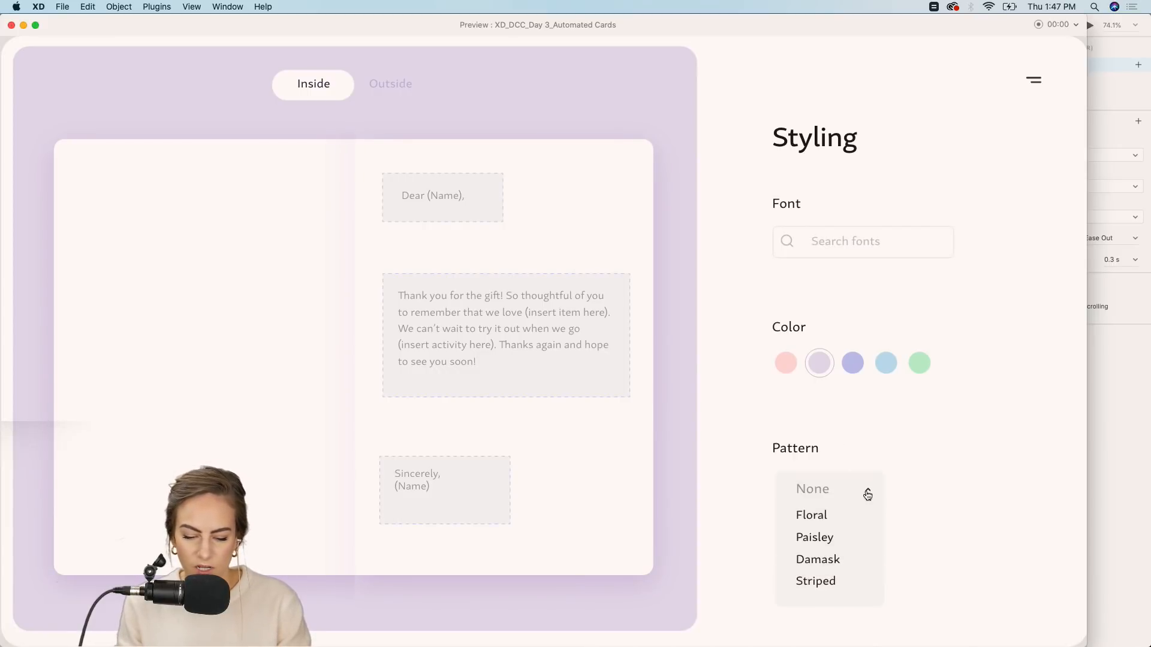
{"action": "left_click", "coordinate": [817, 541]}
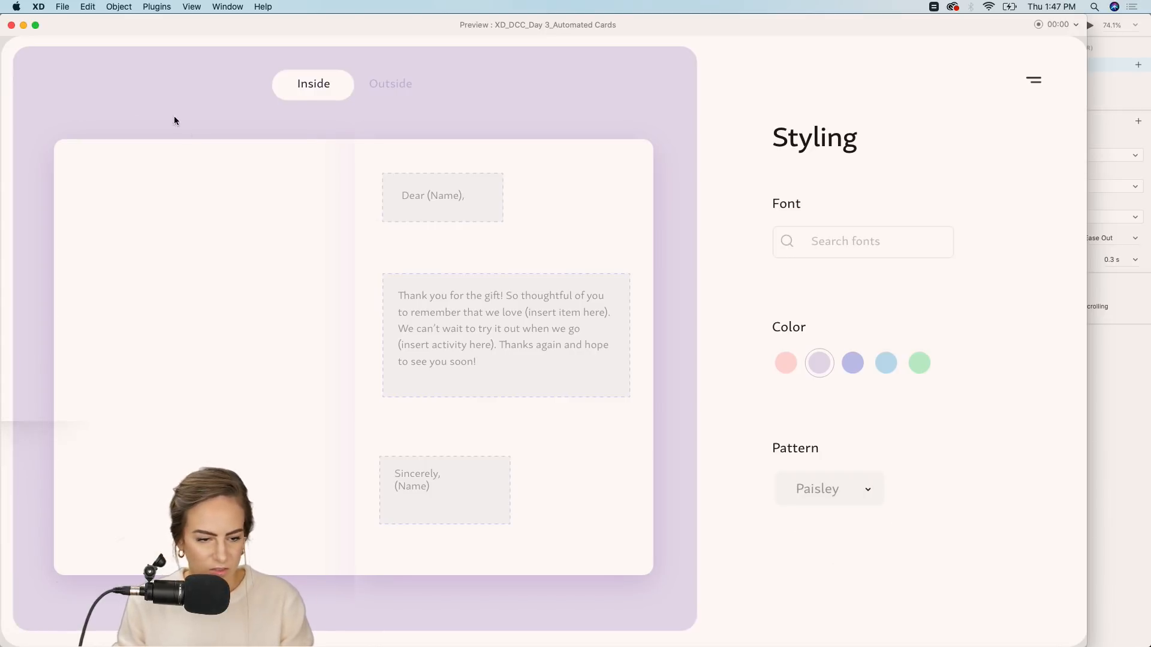
{"action": "left_click", "coordinate": [11, 25]}
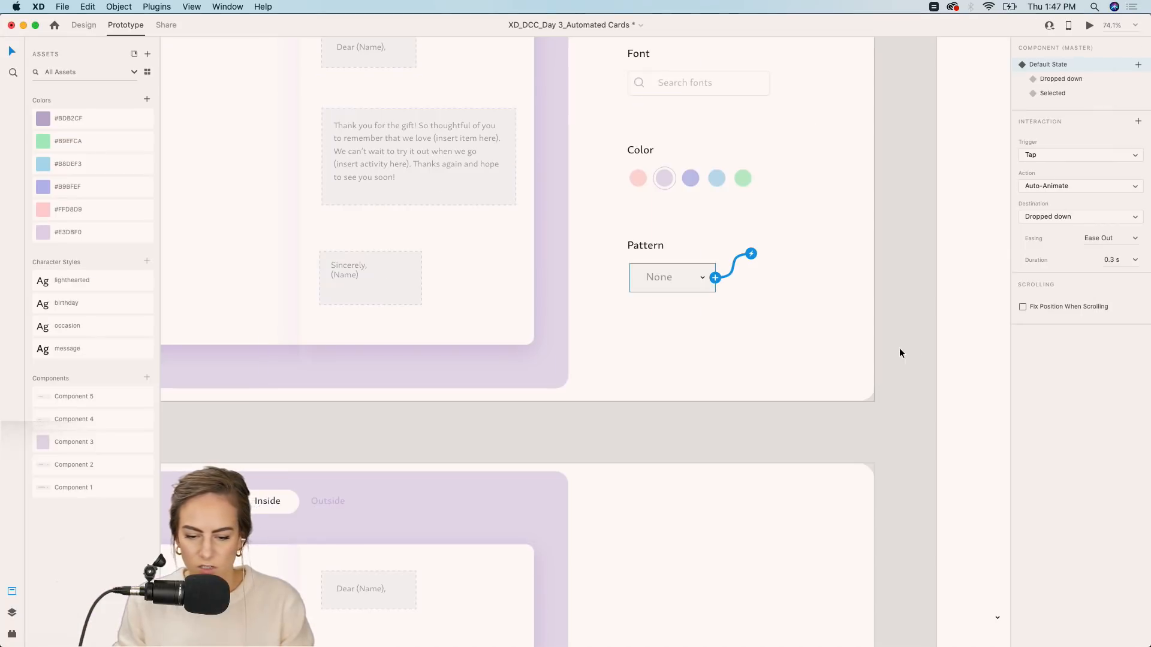
{"action": "left_click", "coordinate": [899, 348]}
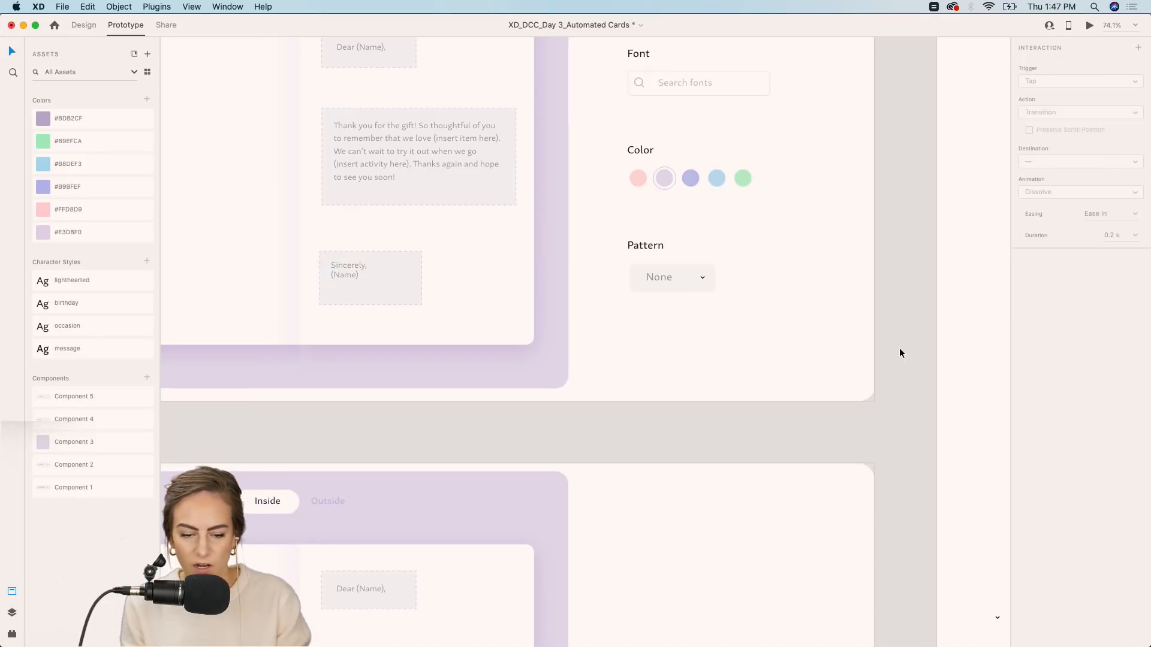
Examine the artboards and the scrolling options for the Covers thumbnail grid and heading in Prototype mode, ending in Design mode.
{"action": "left_click", "coordinate": [83, 25]}
{"action": "scroll", "coordinate": [889, 444], "scroll_direction": "down", "scroll_amount": 5}
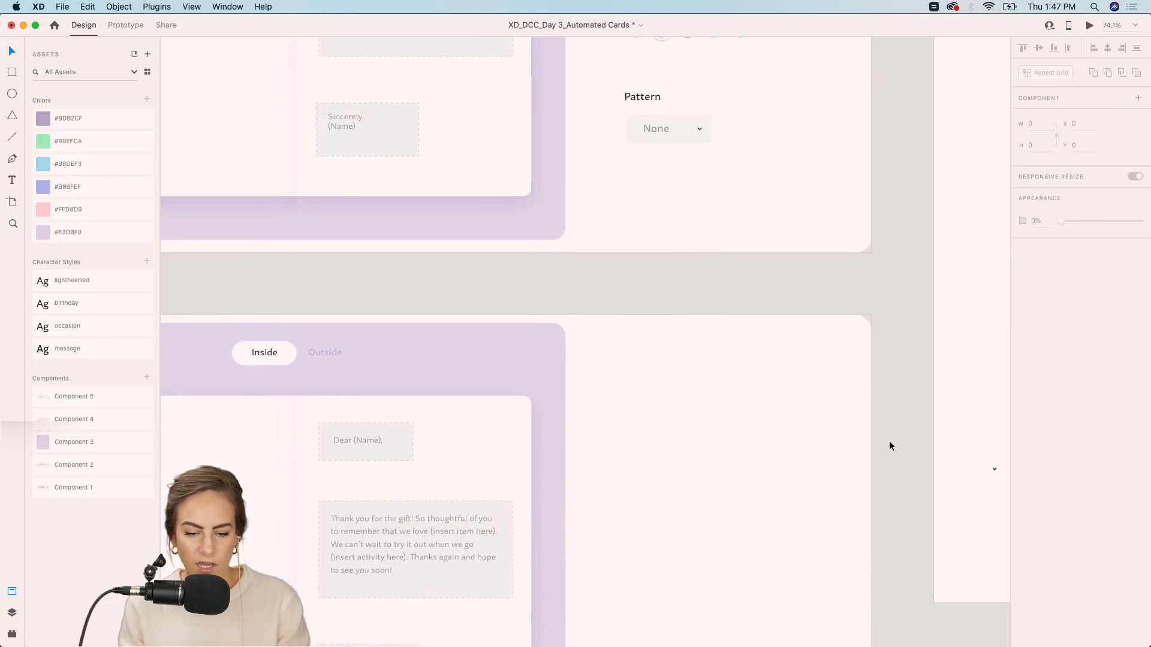
{"action": "left_click", "coordinate": [813, 442]}
{"action": "scroll", "coordinate": [812, 443], "scroll_direction": "down", "scroll_amount": 7}
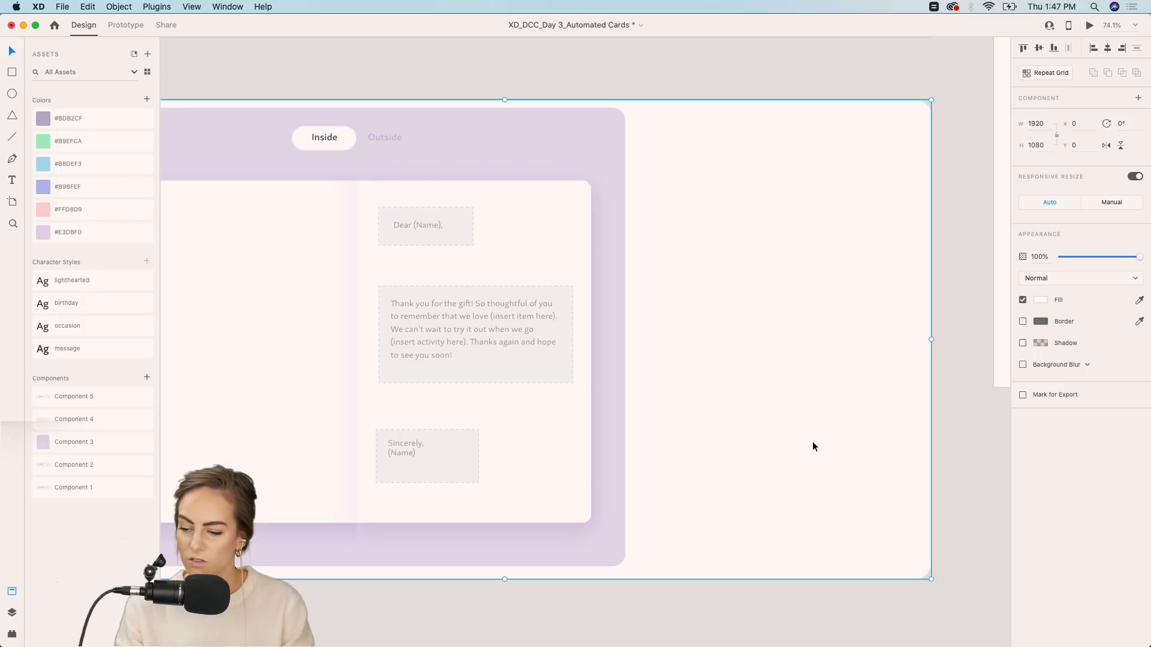
{"action": "scroll", "coordinate": [813, 446], "scroll_direction": "up", "scroll_amount": 15}
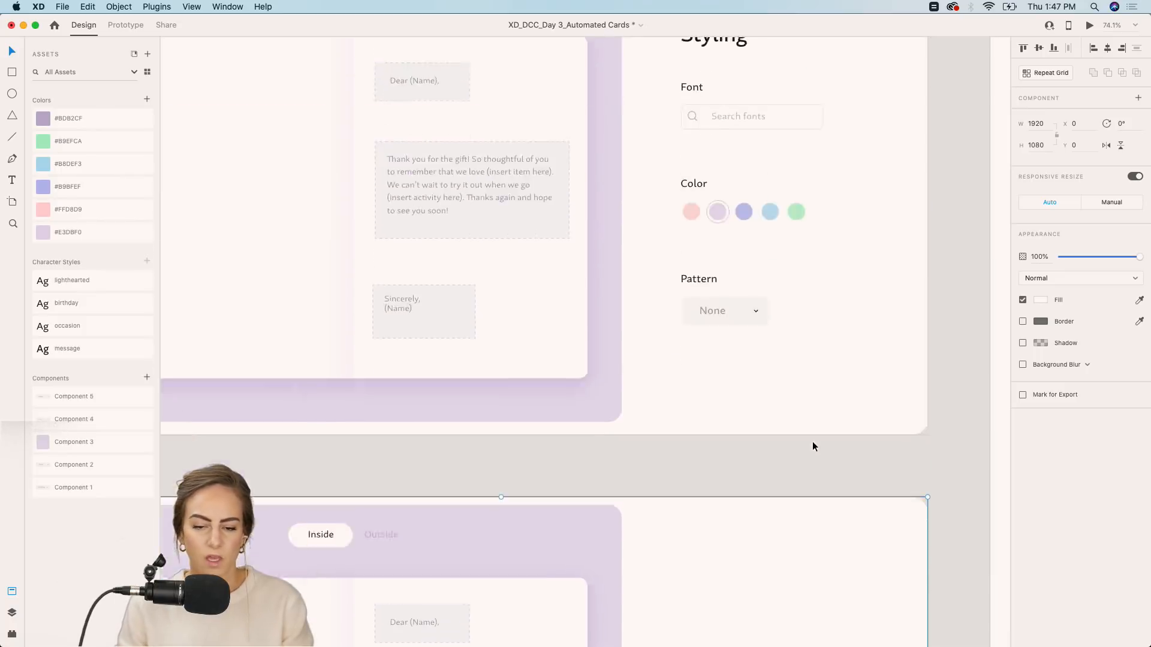
{"action": "scroll", "coordinate": [811, 441], "scroll_direction": "up", "scroll_amount": 4}
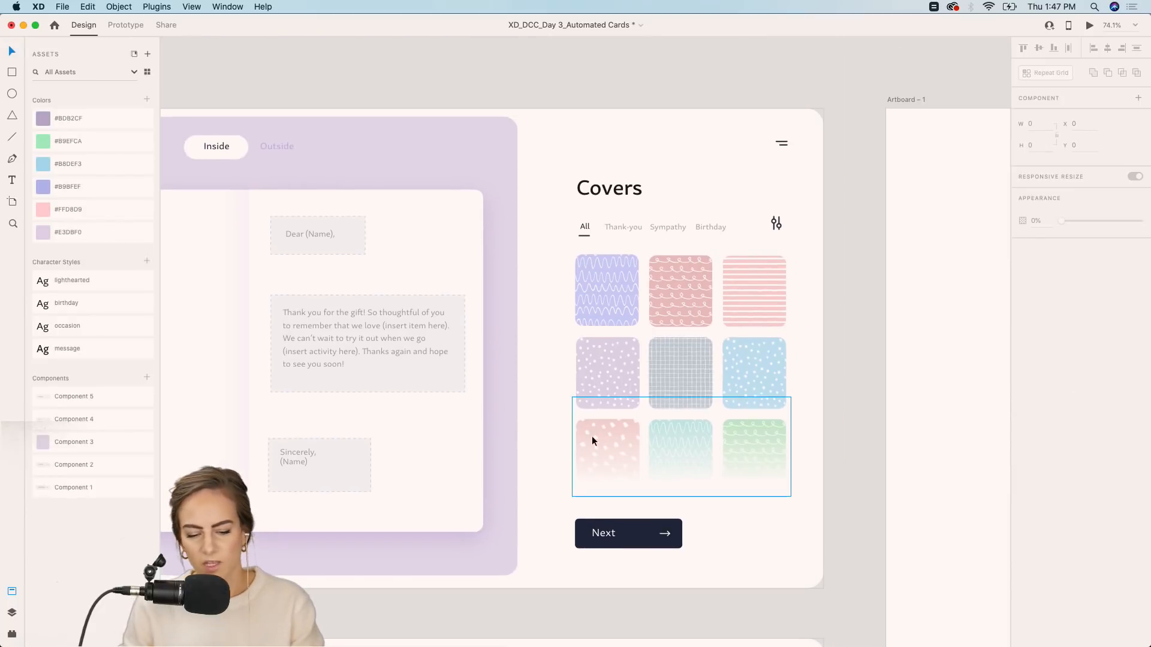
{"action": "left_click", "coordinate": [697, 325]}
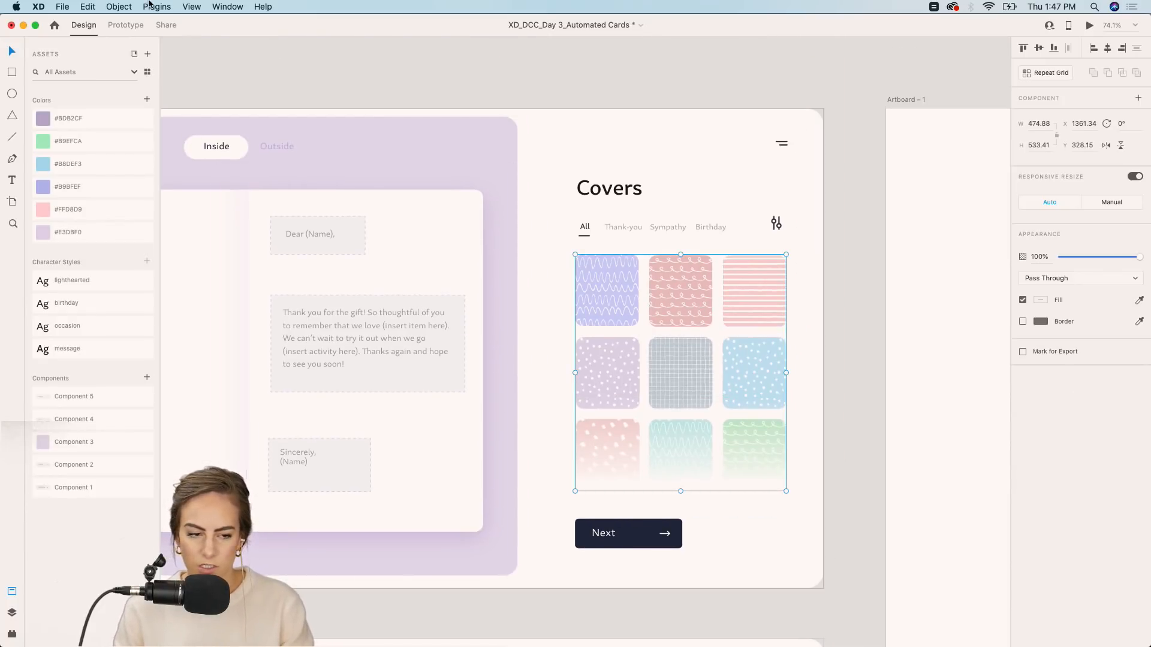
{"action": "left_click", "coordinate": [125, 24]}
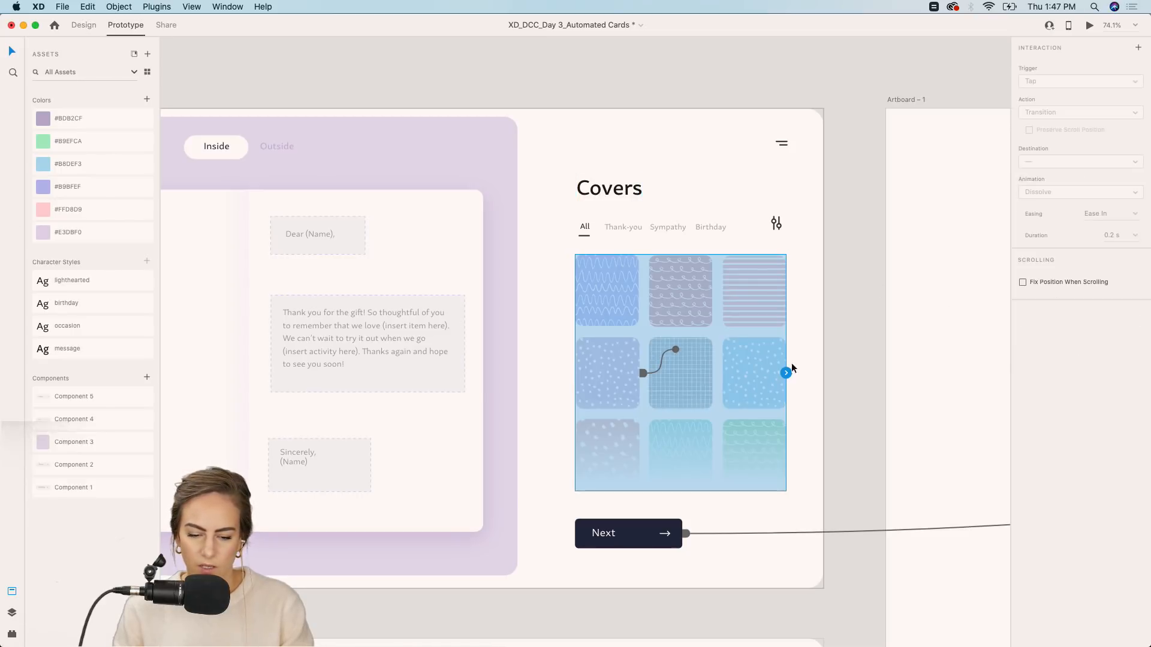
{"action": "left_click", "coordinate": [616, 195]}
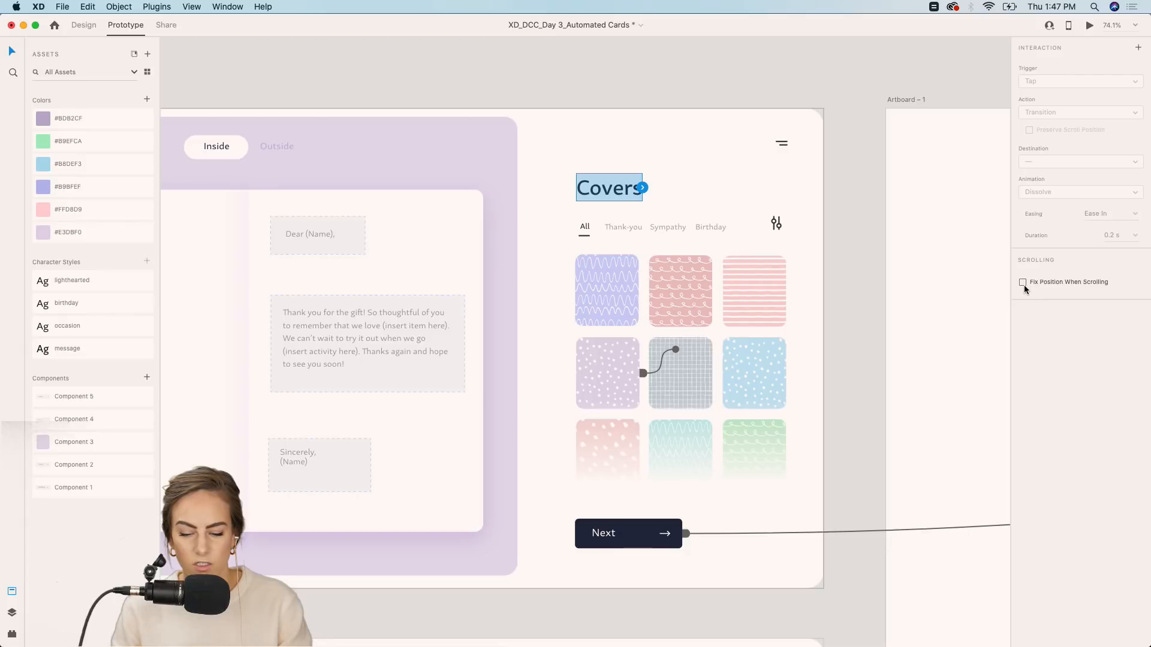
{"action": "left_click", "coordinate": [765, 365]}
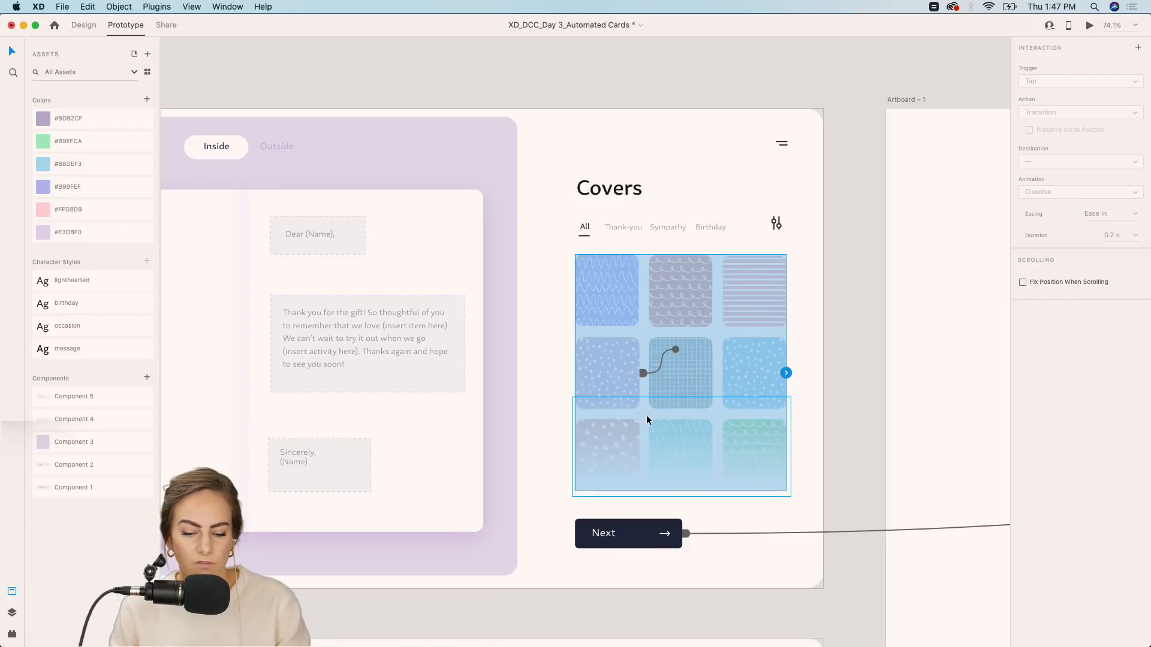
{"action": "left_click", "coordinate": [843, 368]}
{"action": "left_click", "coordinate": [92, 27]}
Copy the Styling heading and the menu icon onto the empty panel of the artboard below.
{"action": "scroll", "coordinate": [473, 186], "scroll_direction": "down", "scroll_amount": 20}
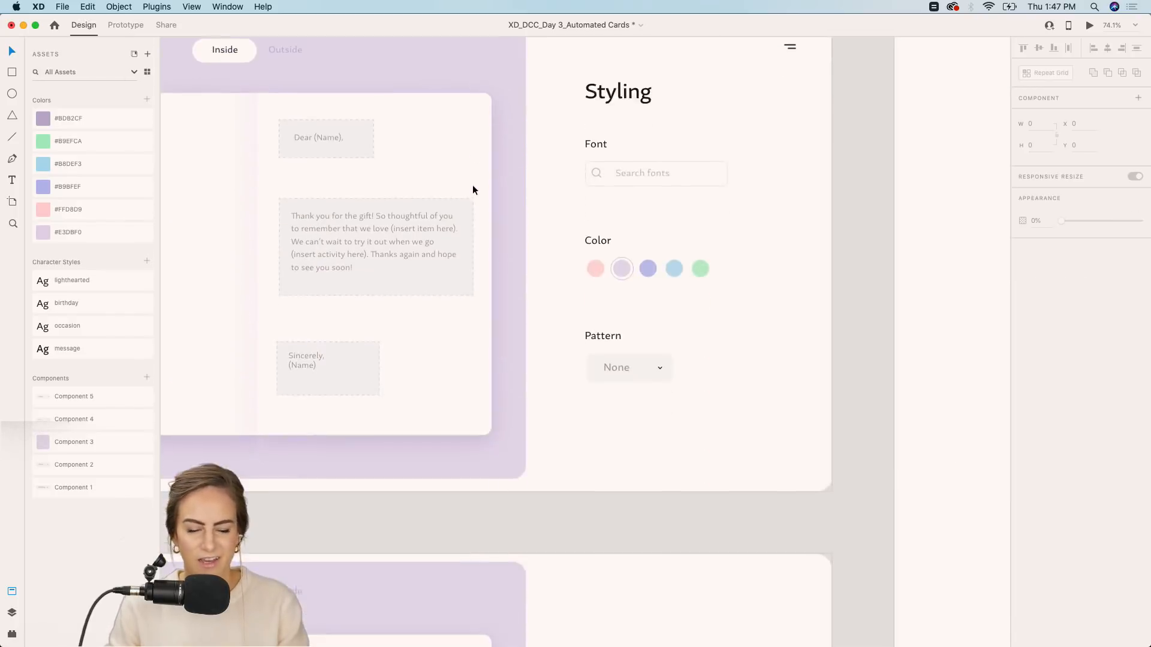
{"action": "scroll", "coordinate": [472, 187], "scroll_direction": "up", "scroll_amount": 5}
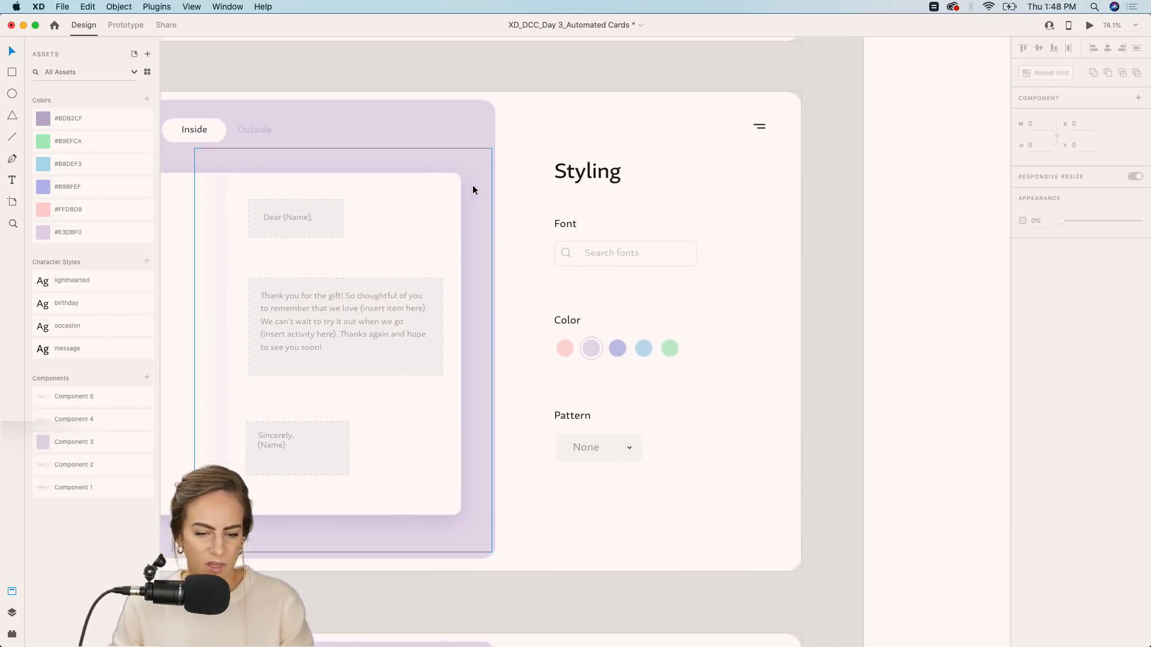
{"action": "left_click", "coordinate": [580, 216]}
{"action": "left_click", "coordinate": [757, 172], "text": "shift"}
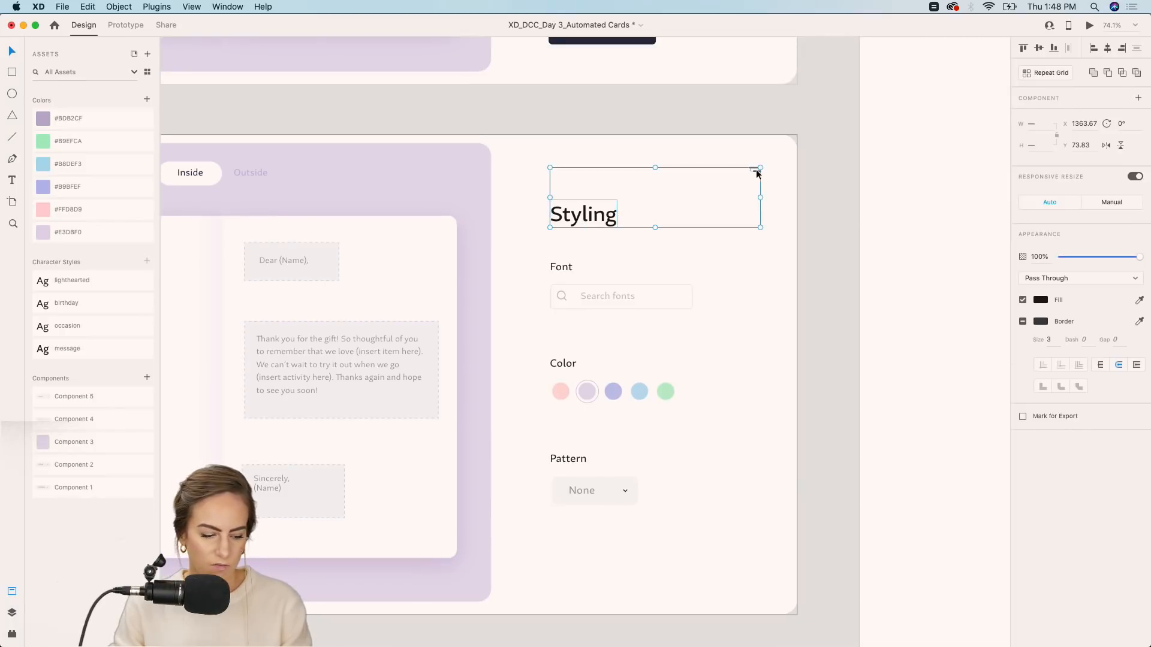
{"action": "scroll", "coordinate": [756, 174], "scroll_direction": "down", "scroll_amount": 9}
{"action": "left_click", "coordinate": [672, 419]}
{"action": "key", "text": "super+v"}
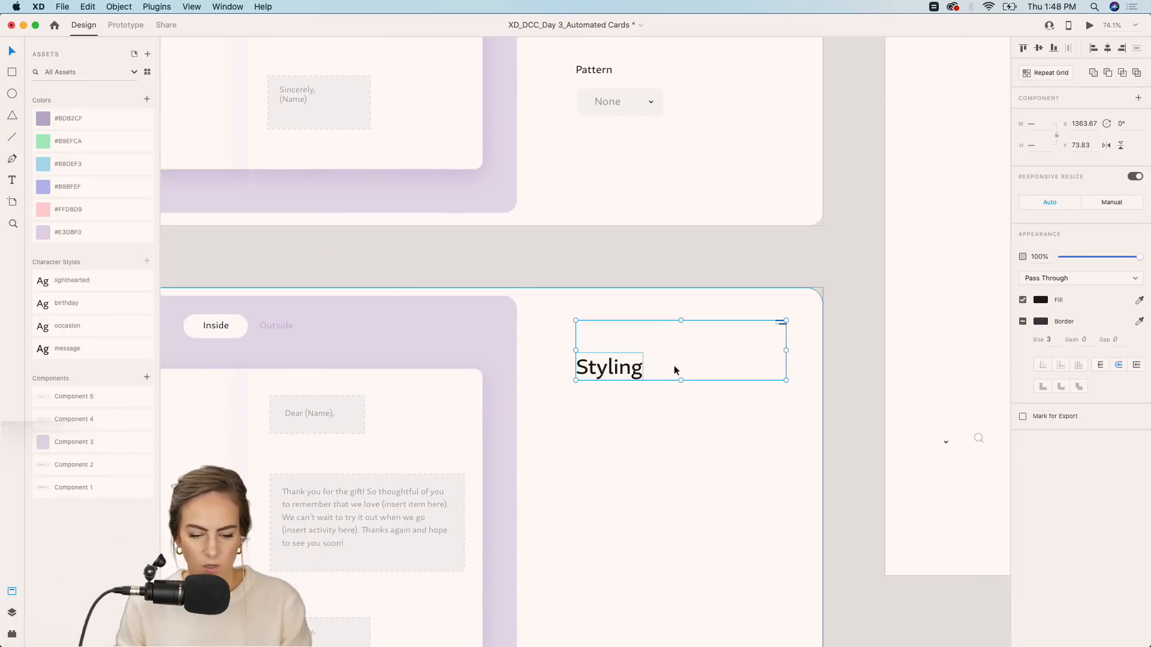
Change the copied heading's text to "Message".
{"action": "left_click", "coordinate": [680, 275]}
{"action": "scroll", "coordinate": [679, 276], "scroll_direction": "down", "scroll_amount": 5}
{"action": "left_click", "coordinate": [644, 253]}
{"action": "double_click", "coordinate": [644, 253]}
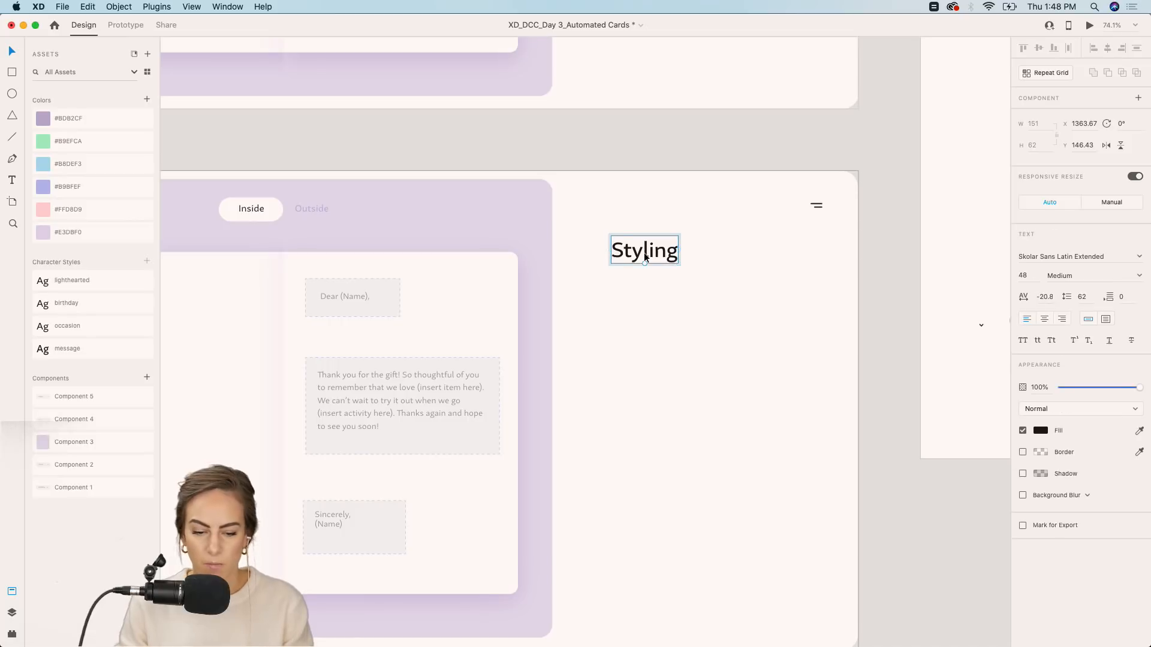
{"action": "type", "text": "Message"}
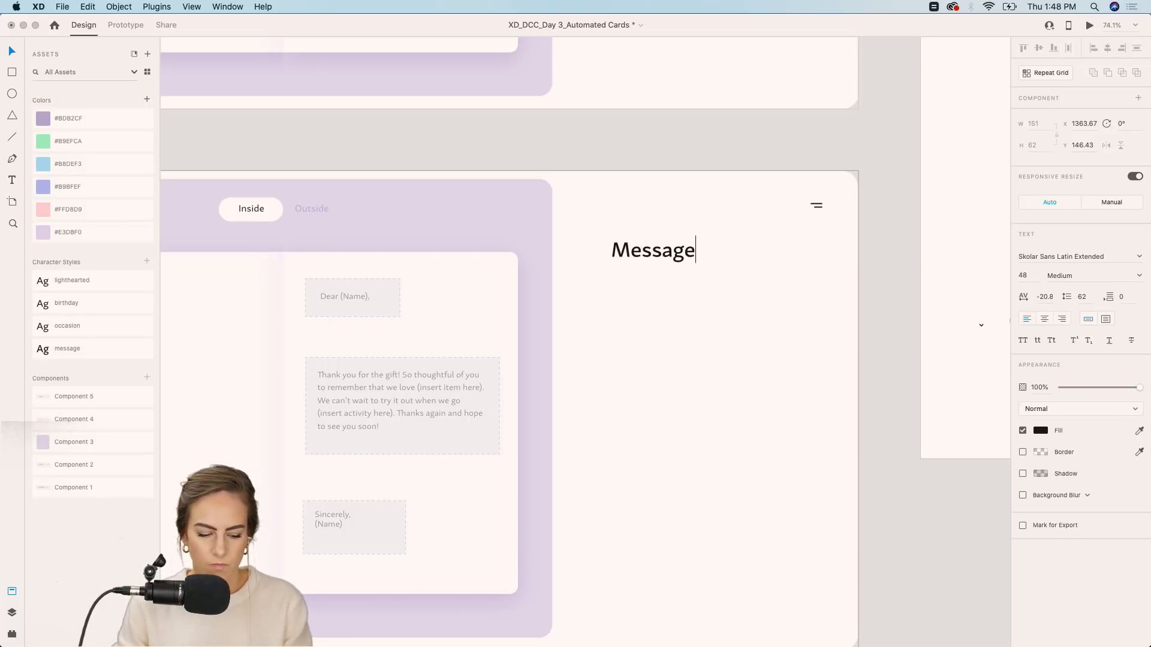
{"action": "left_click", "coordinate": [796, 144]}
Copy the Pattern label and its dropdown onto the Message artboard and place them directly beneath the heading.
{"action": "scroll", "coordinate": [796, 144], "scroll_direction": "up", "scroll_amount": 8}
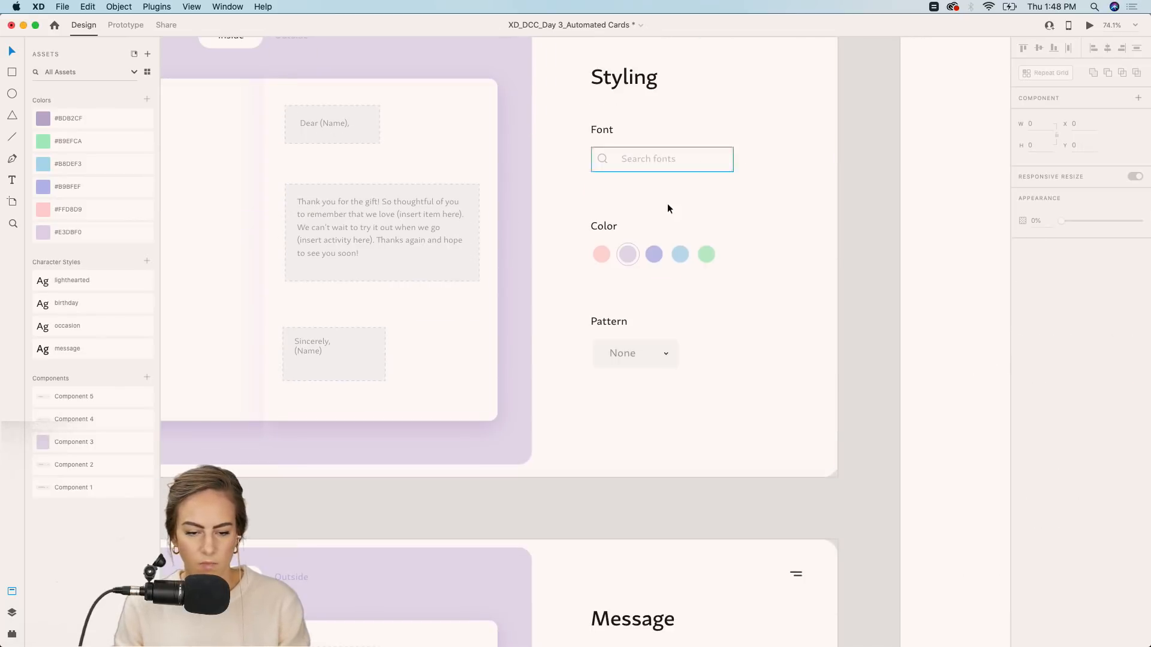
{"action": "left_click", "coordinate": [621, 353]}
{"action": "key", "text": "cmd+c"}
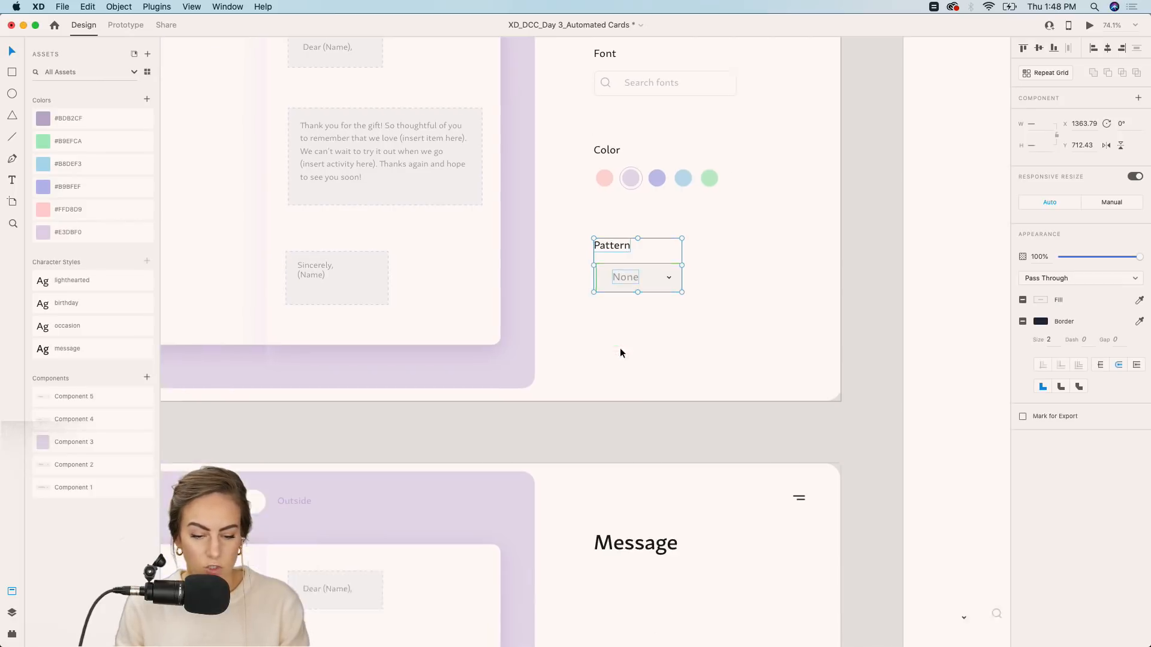
{"action": "scroll", "coordinate": [620, 348], "scroll_direction": "down", "scroll_amount": 8}
{"action": "key", "text": "cmd+v"}
{"action": "left_click_drag", "start_coordinate": [627, 420], "coordinate": [620, 232]}
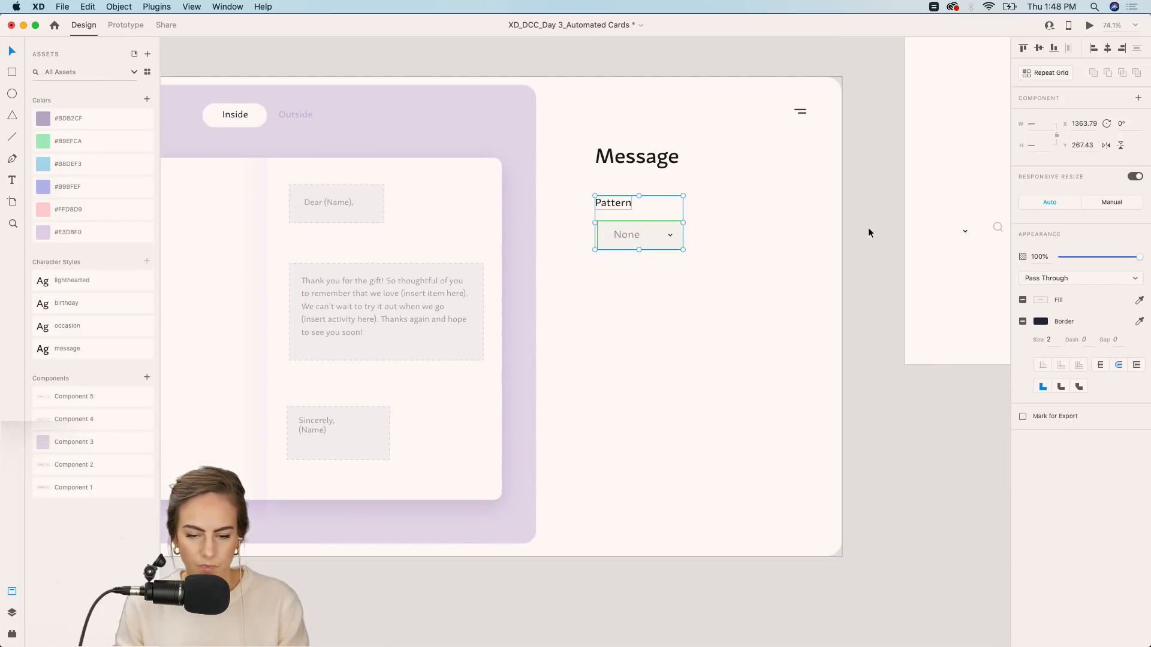
{"action": "left_click", "coordinate": [868, 227]}
Change the copied Pattern label's text to "Occasion".
{"action": "double_click", "coordinate": [613, 205]}
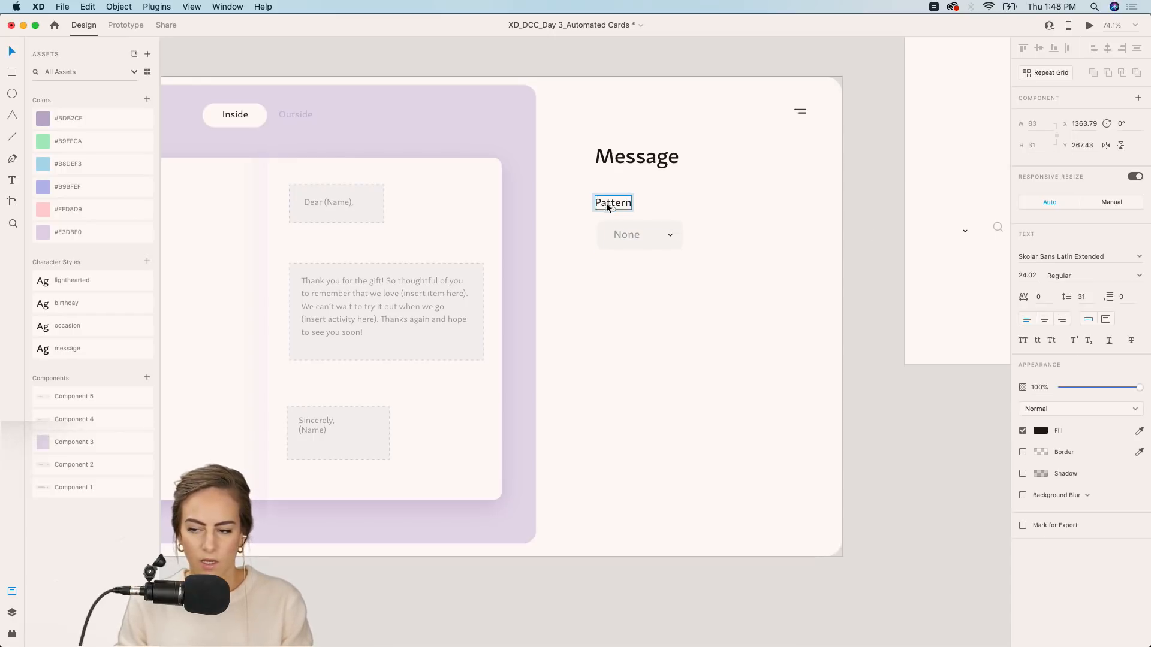
{"action": "double_click", "coordinate": [605, 203]}
{"action": "type", "text": "Occass"}
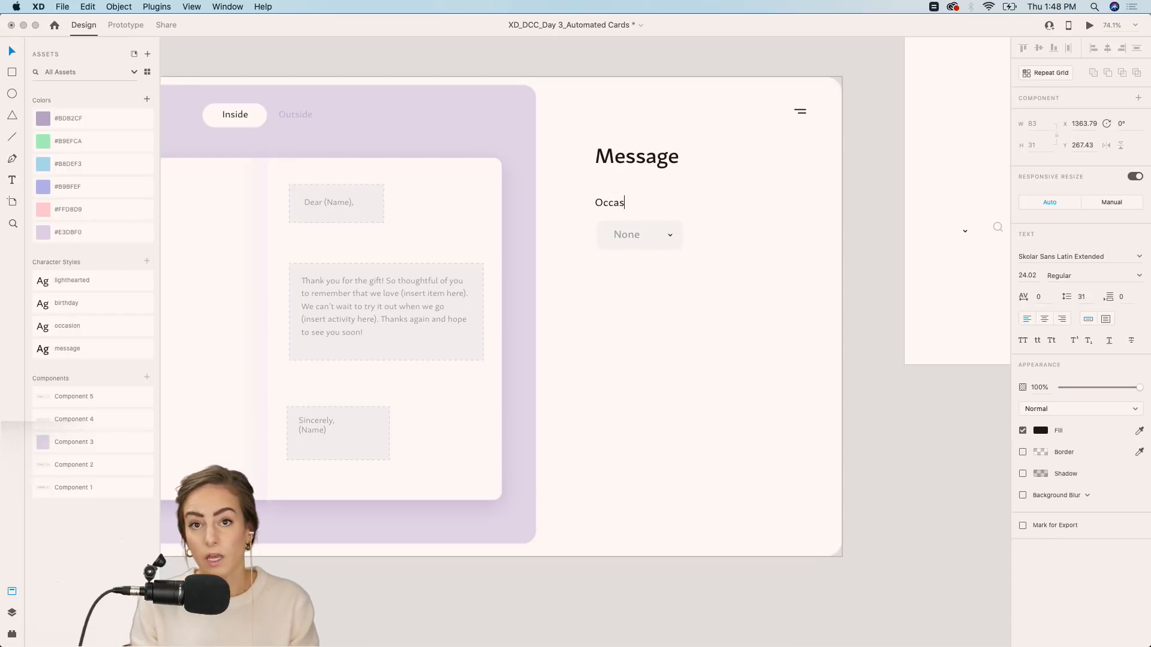
{"action": "key", "text": "Escape"}
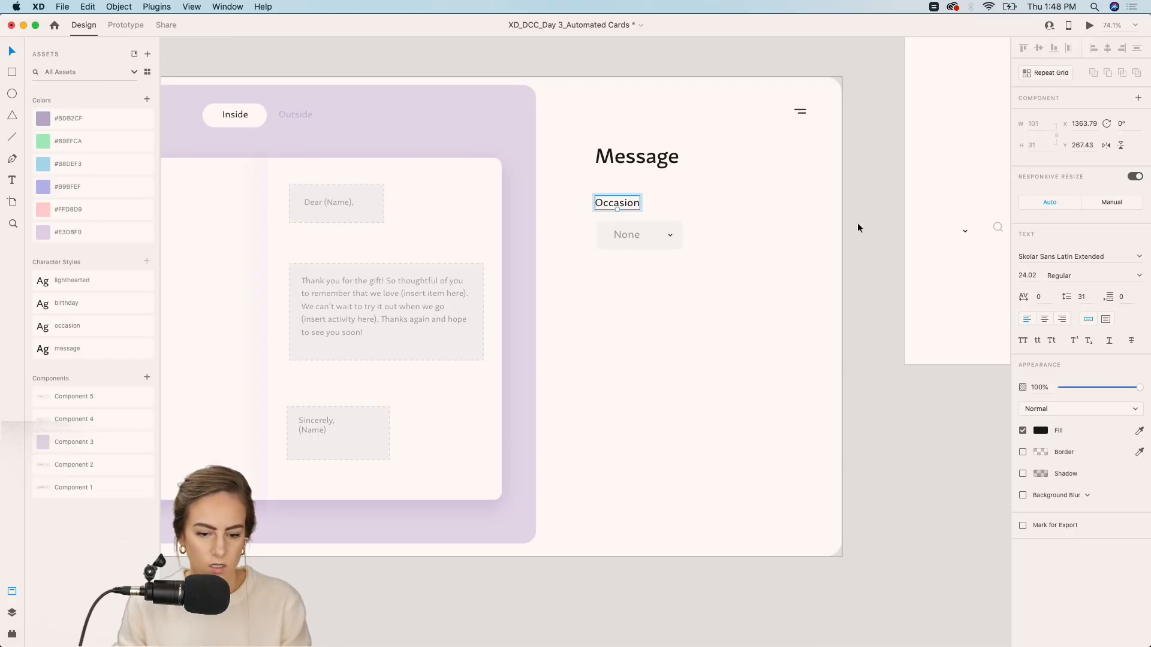
{"action": "left_click", "coordinate": [864, 237]}
Ungroup the dropdown component instance beneath the Occasion label so it is detached from its master.
{"action": "left_click", "coordinate": [629, 236]}
{"action": "right_click", "coordinate": [628, 236]}
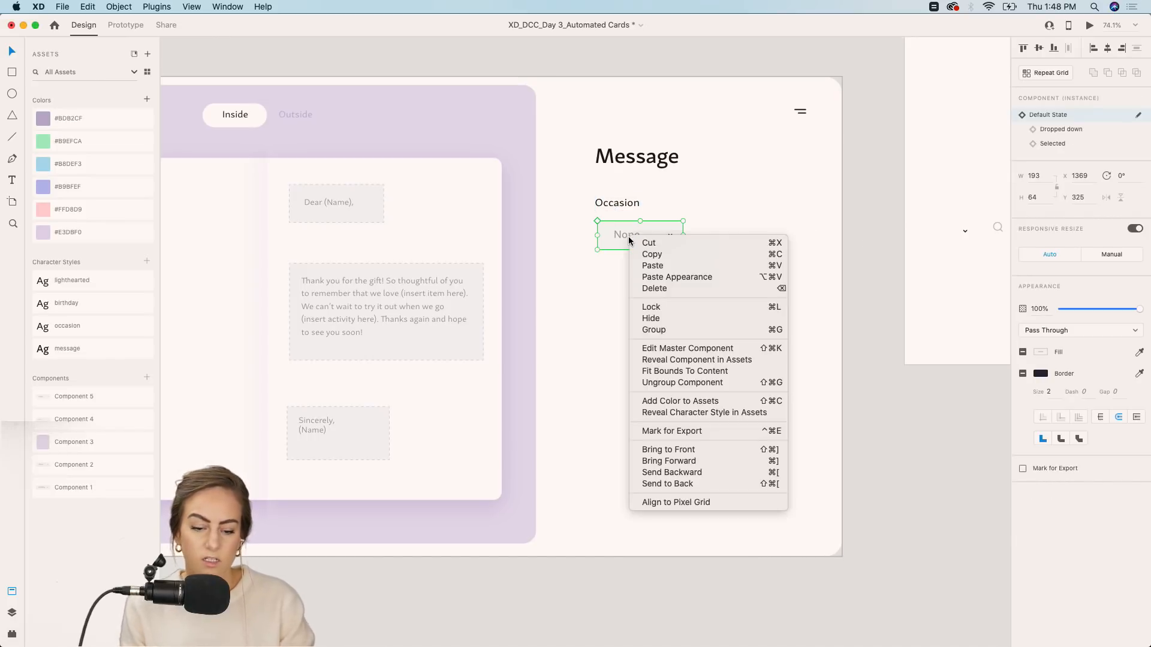
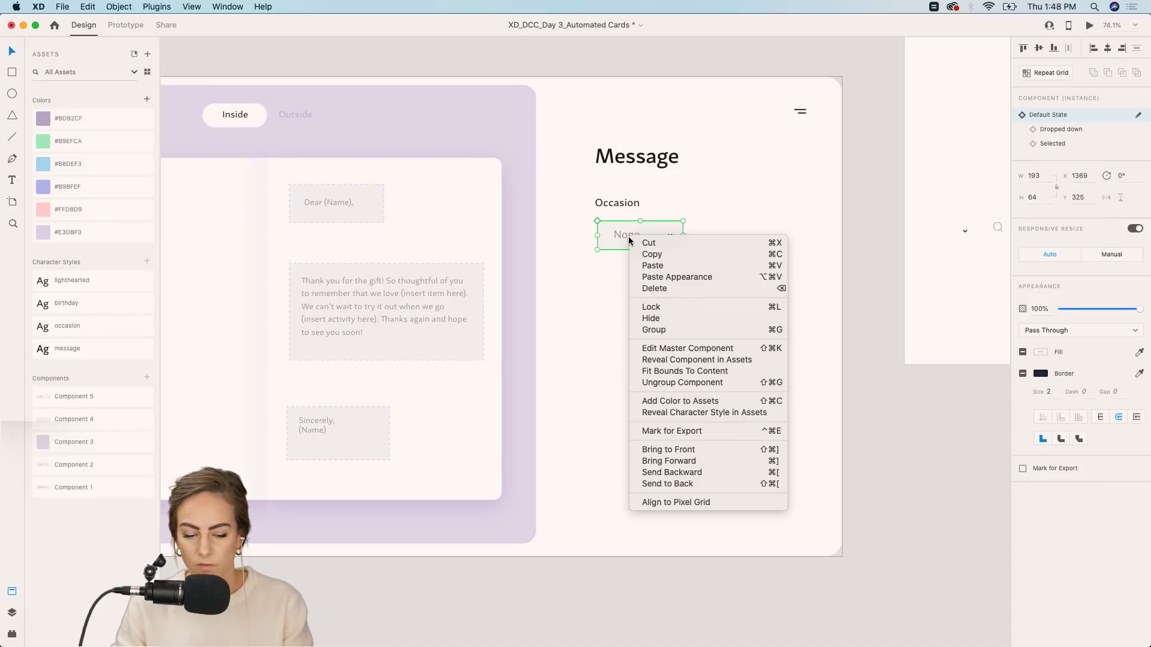
{"action": "left_click", "coordinate": [696, 385]}
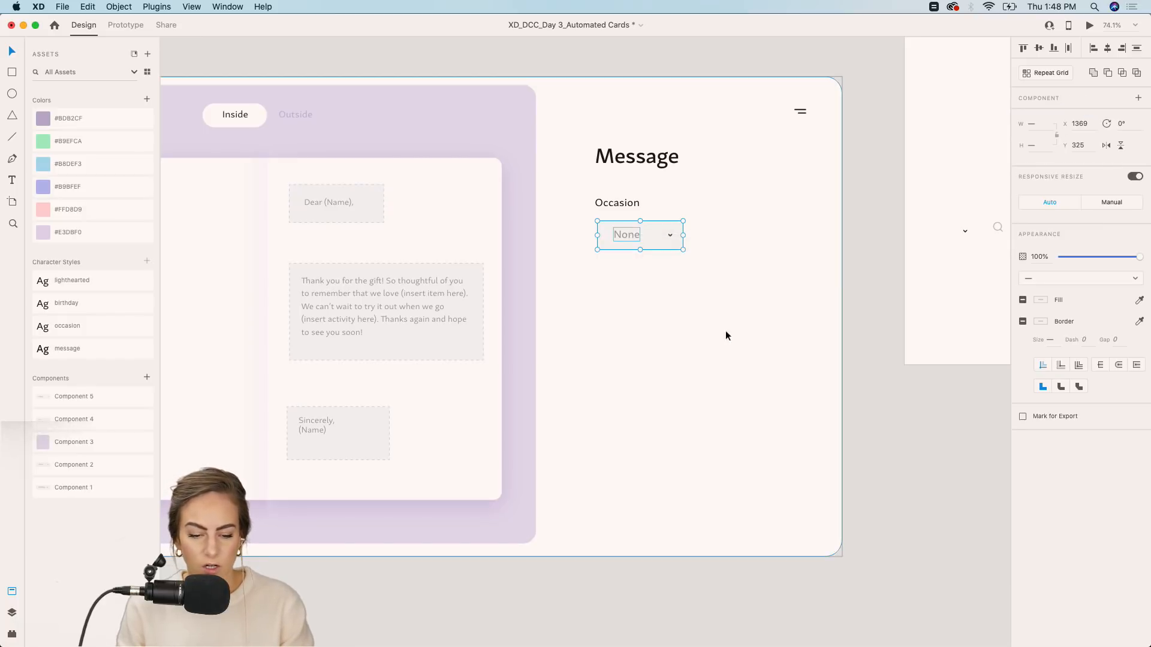
{"action": "left_click", "coordinate": [741, 318]}
Group the Occasion dropdown's arrow, None text and background box together.
{"action": "scroll", "coordinate": [667, 244], "scroll_direction": "up", "scroll_amount": 5}
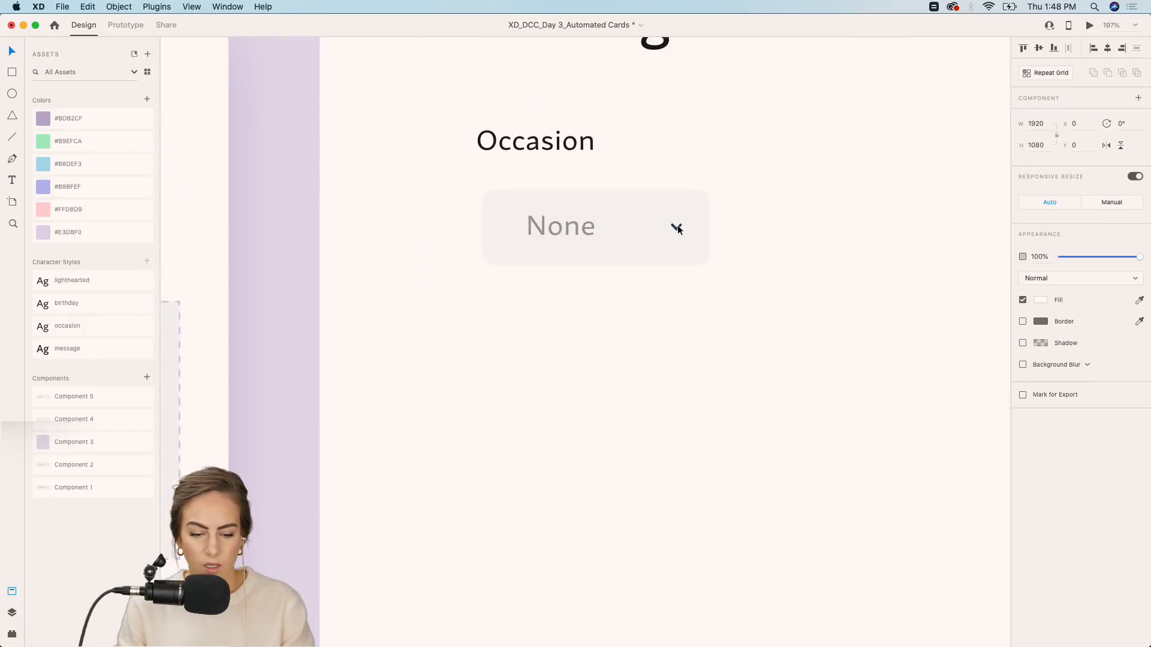
{"action": "left_click", "coordinate": [675, 227]}
{"action": "left_click", "coordinate": [576, 228], "text": "shift"}
{"action": "left_click", "coordinate": [674, 213], "text": "shift"}
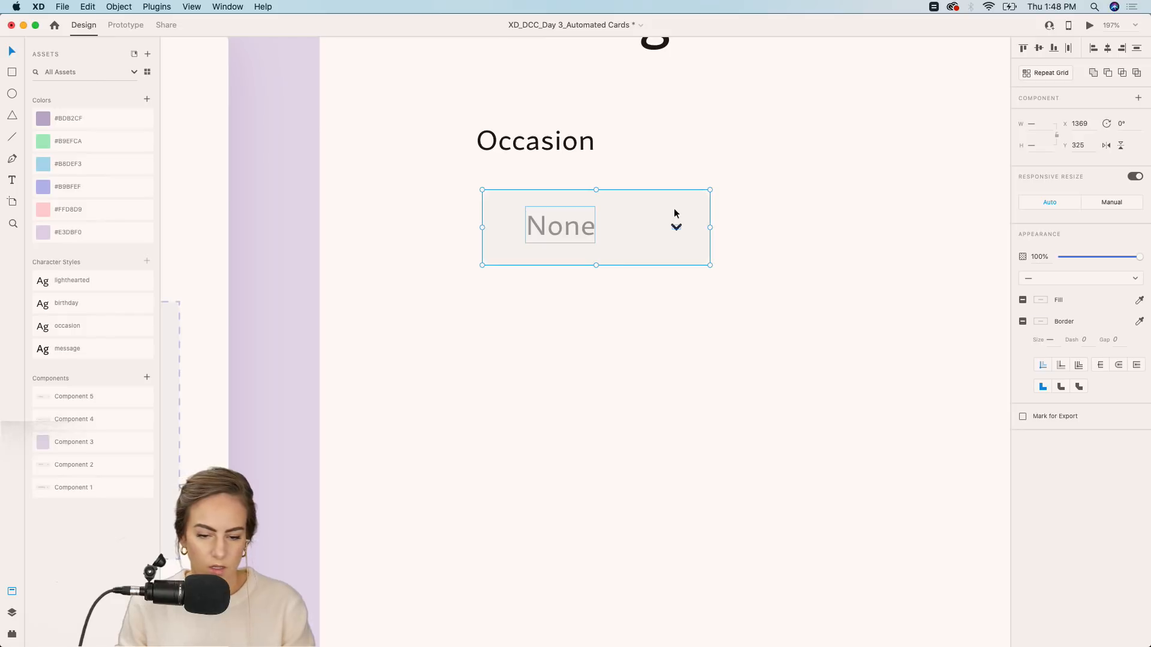
{"action": "left_click", "coordinate": [675, 213]}
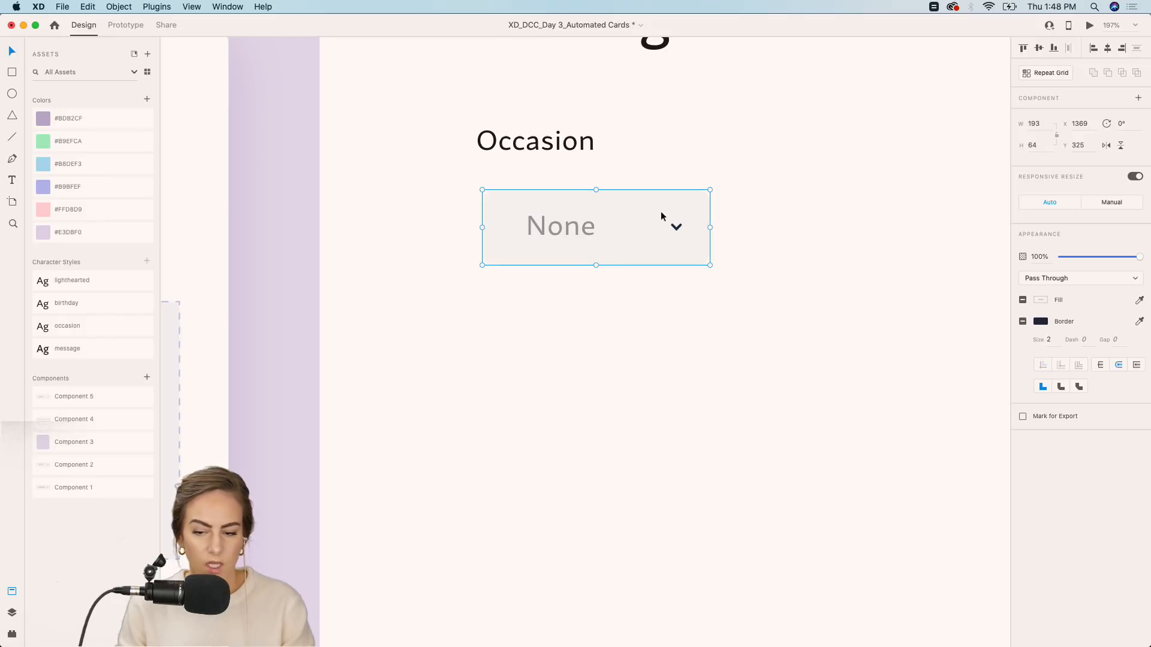
Make the grouped Occasion dropdown a new master component, and check the existing Pattern dropdown component for comparison.
{"action": "left_click", "coordinate": [1139, 99]}
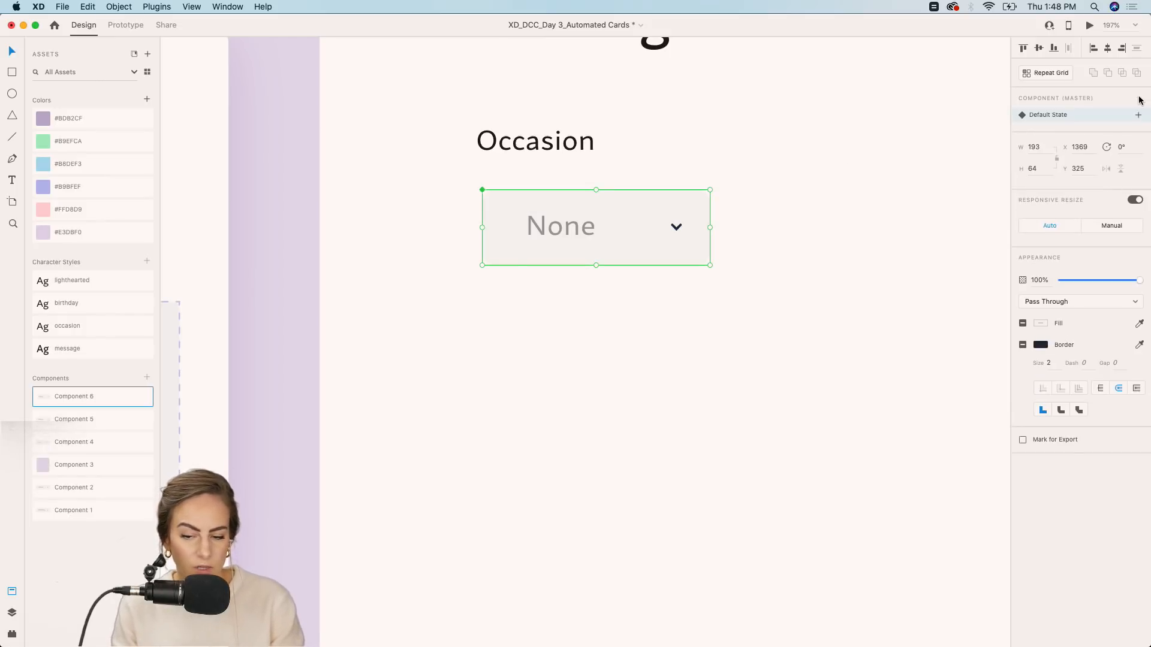
{"action": "left_click", "coordinate": [713, 281]}
{"action": "scroll", "coordinate": [712, 282], "scroll_direction": "down", "scroll_amount": 5}
{"action": "left_click", "coordinate": [659, 251]}
{"action": "scroll", "coordinate": [659, 252], "scroll_direction": "up", "scroll_amount": 9}
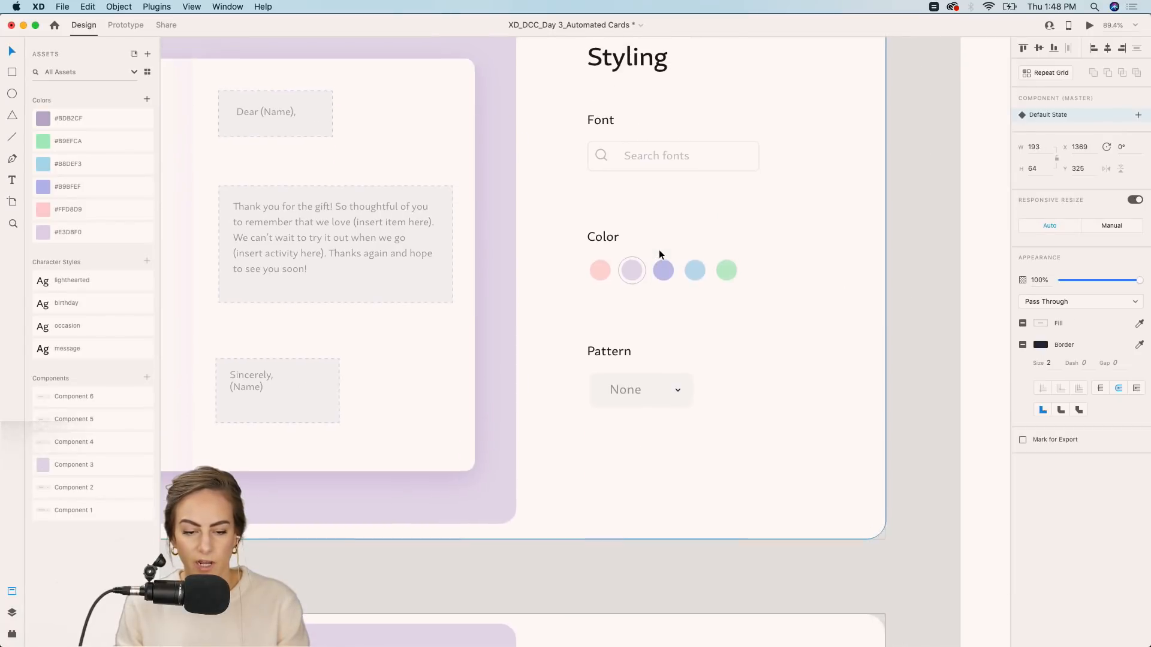
{"action": "left_click", "coordinate": [630, 402]}
{"action": "scroll", "coordinate": [631, 402], "scroll_direction": "down", "scroll_amount": 7}
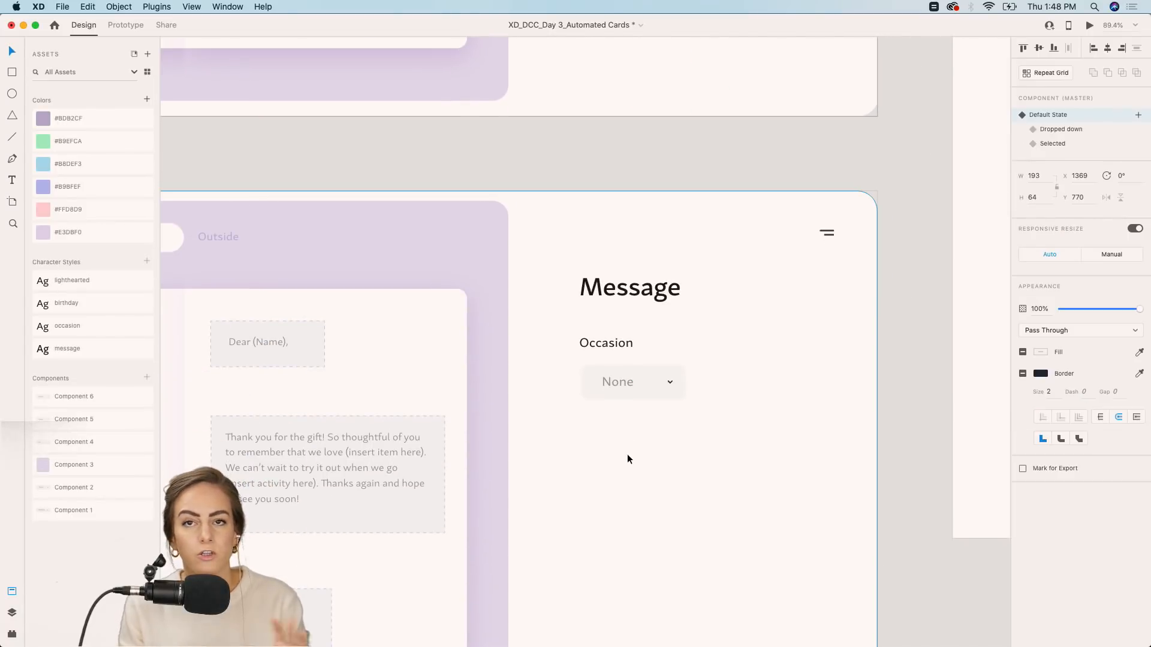
Duplicate the Occasion label and its dropdown, placing the copy beside the original in the same row.
{"action": "left_click", "coordinate": [621, 348]}
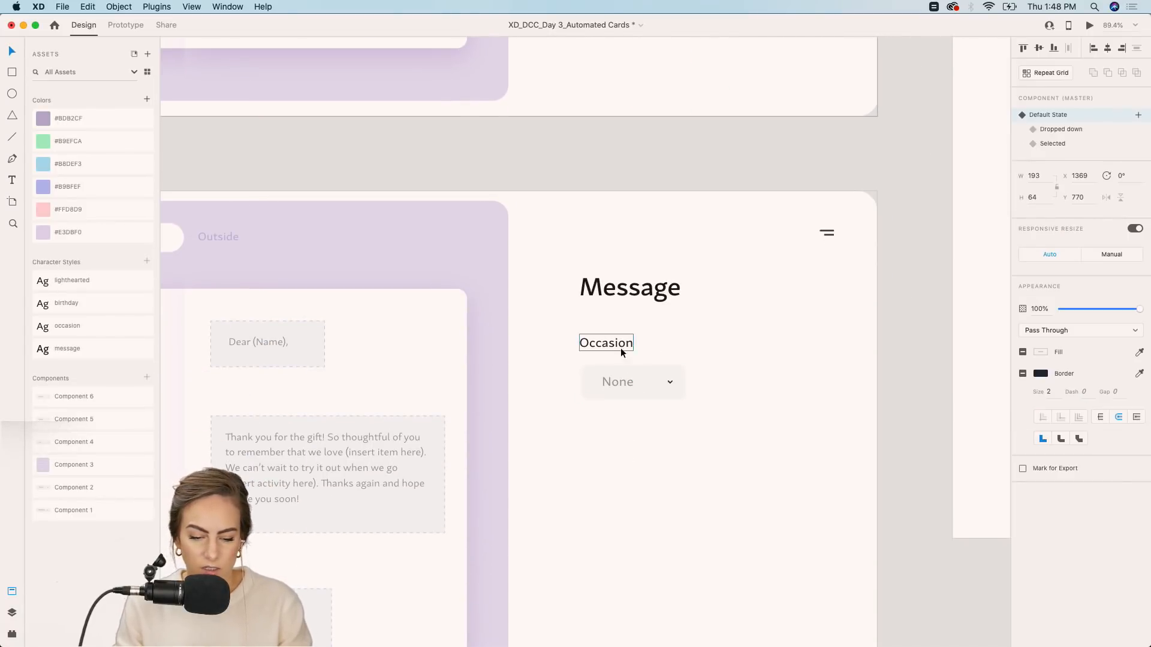
{"action": "left_click", "coordinate": [635, 374], "text": "shift"}
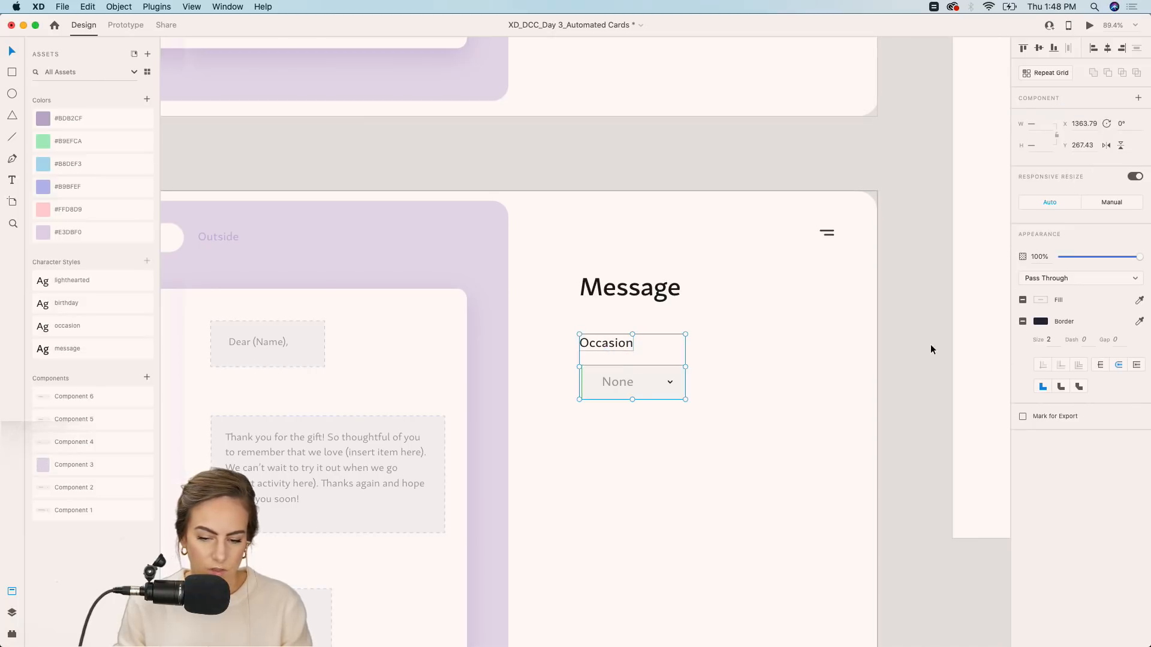
{"action": "left_click_drag", "start_coordinate": [645, 382], "coordinate": [772, 385], "text": "alt"}
{"action": "left_click", "coordinate": [886, 350]}
Change the text of the duplicated label beside Occasion to "Greeting".
{"action": "left_click", "coordinate": [702, 347]}
{"action": "left_click", "coordinate": [739, 348]}
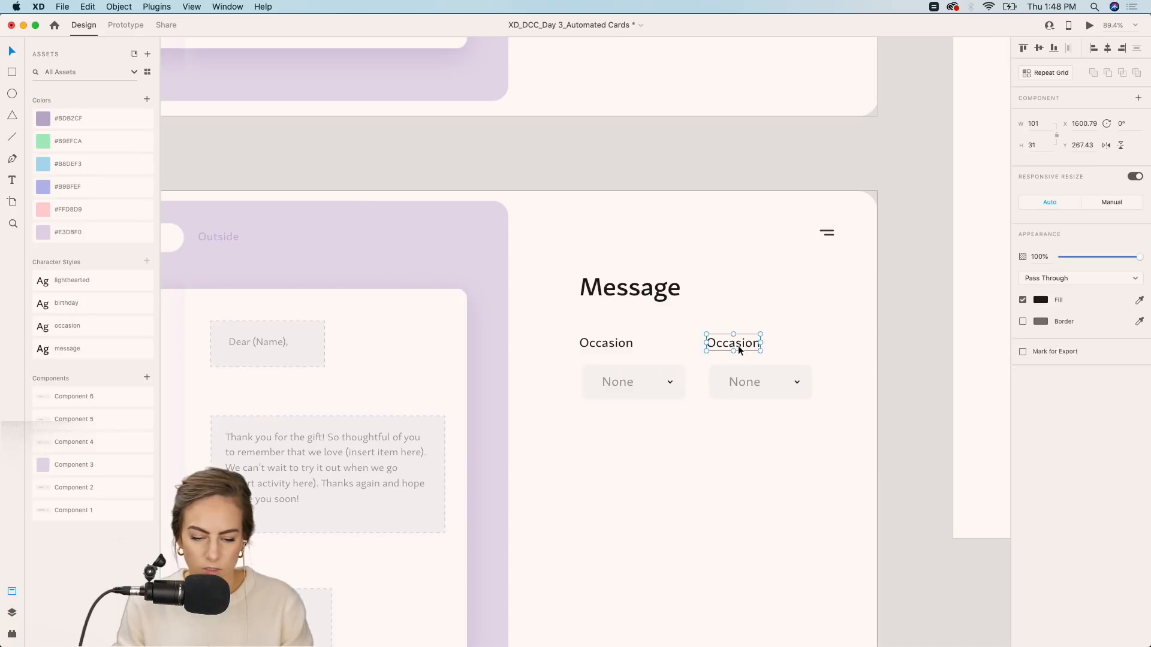
{"action": "double_click", "coordinate": [739, 346]}
{"action": "type", "text": "Greeting"}
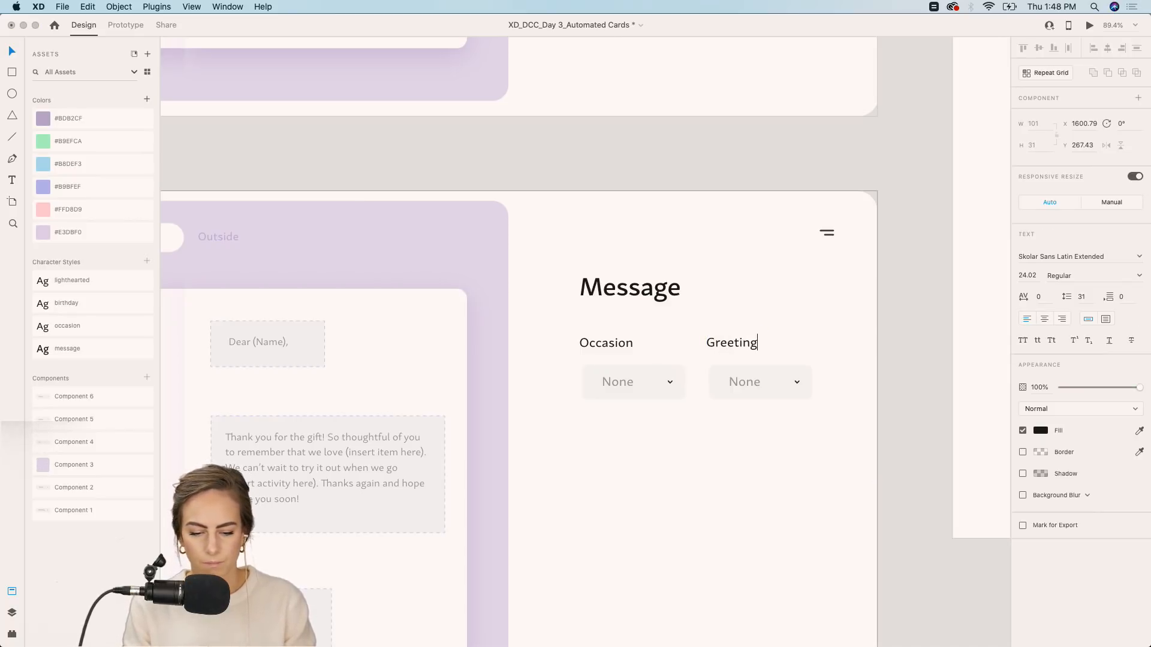
{"action": "key", "text": "Escape"}
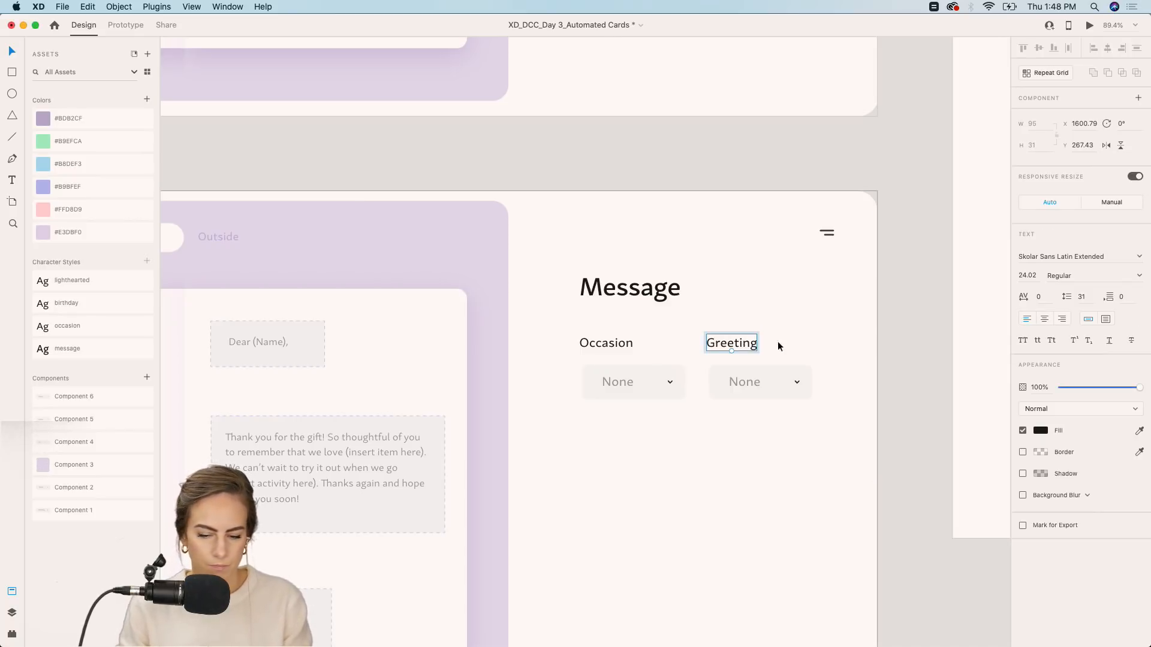
{"action": "left_click", "coordinate": [918, 335]}
Duplicate the Occasion label and dropdown, placing the copy directly below the original to start a second row.
{"action": "scroll", "coordinate": [919, 336], "scroll_direction": "down", "scroll_amount": 4}
{"action": "left_click", "coordinate": [603, 223]}
{"action": "left_click", "coordinate": [614, 258], "text": "shift"}
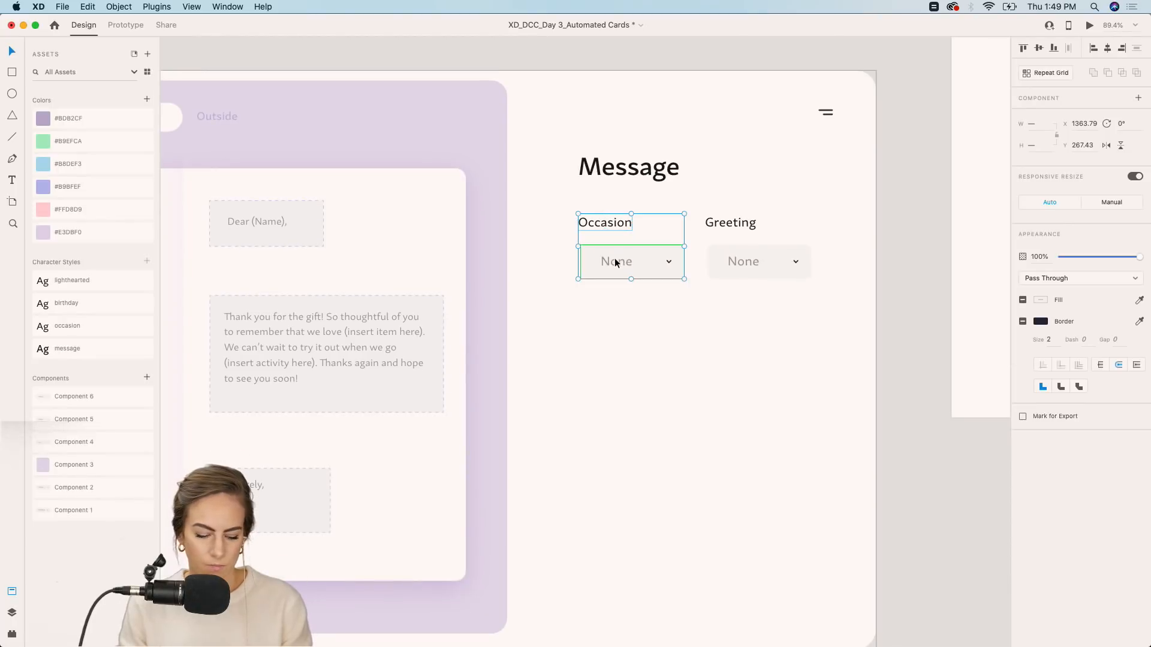
{"action": "left_click_drag", "start_coordinate": [614, 258], "coordinate": [614, 367], "text": "alt"}
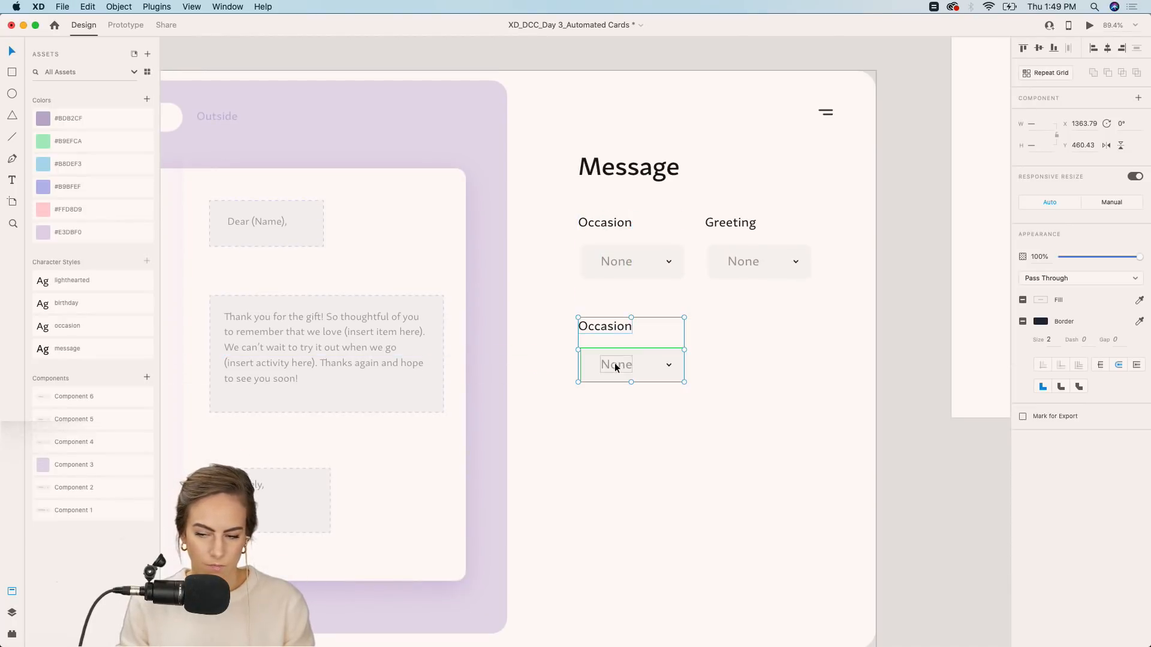
{"action": "left_click", "coordinate": [857, 365]}
Change the text of the second row's first label to "Main Message".
{"action": "double_click", "coordinate": [604, 326]}
{"action": "double_click", "coordinate": [604, 327]}
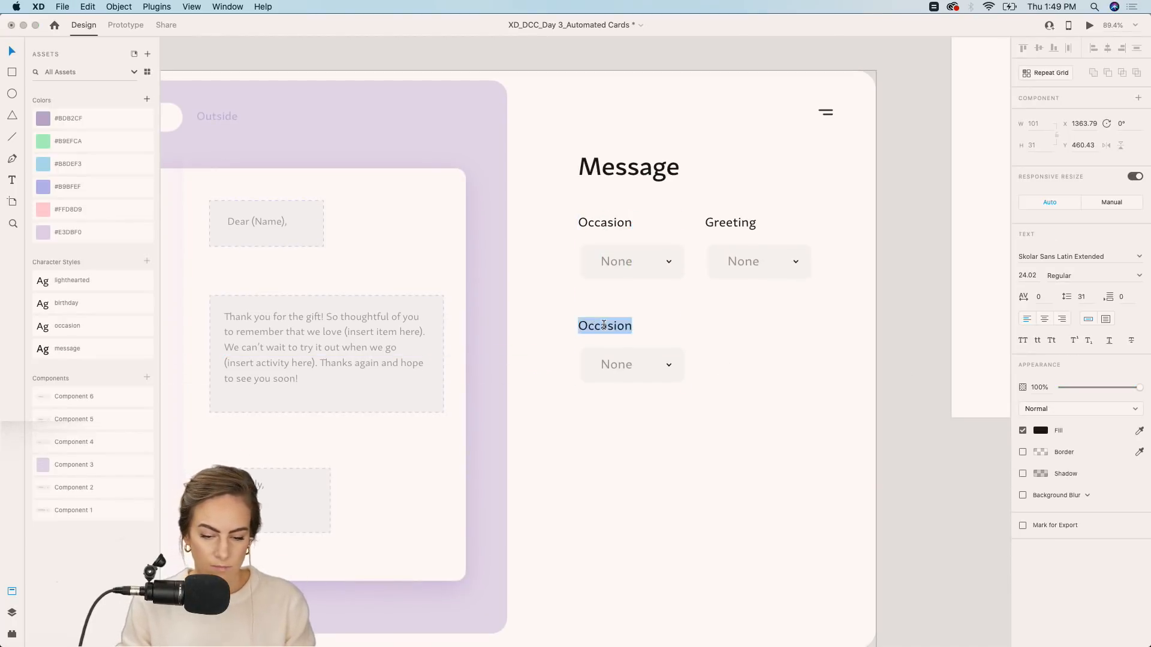
{"action": "type", "text": "Main Message"}
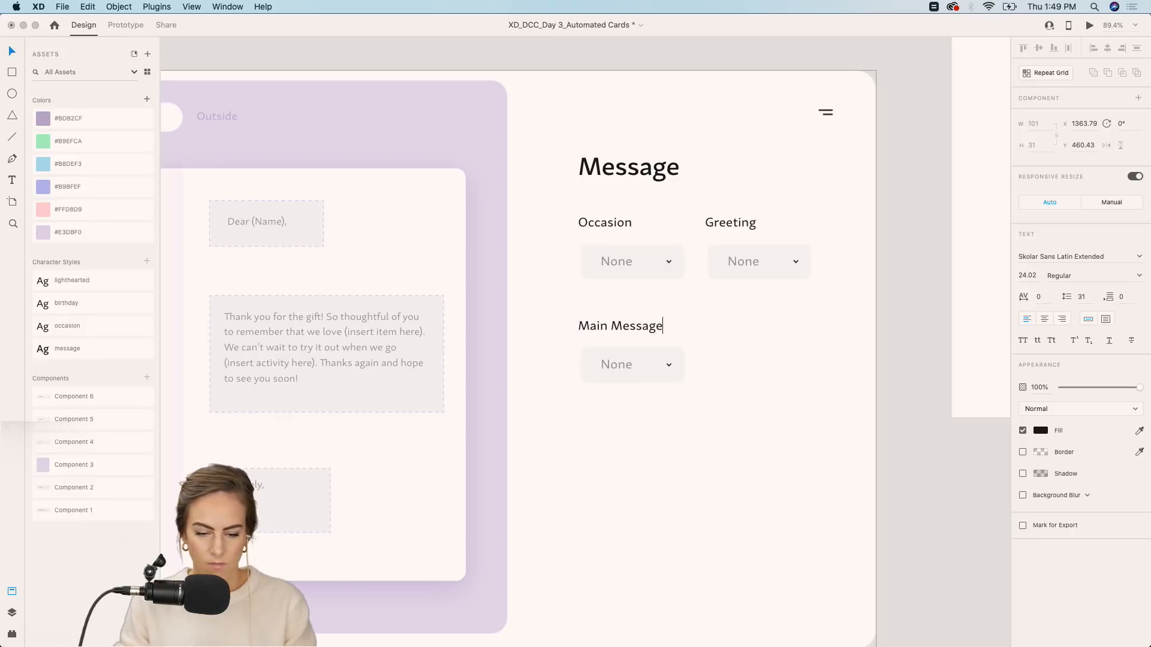
{"action": "key", "text": "Escape"}
{"action": "left_click", "coordinate": [685, 329]}
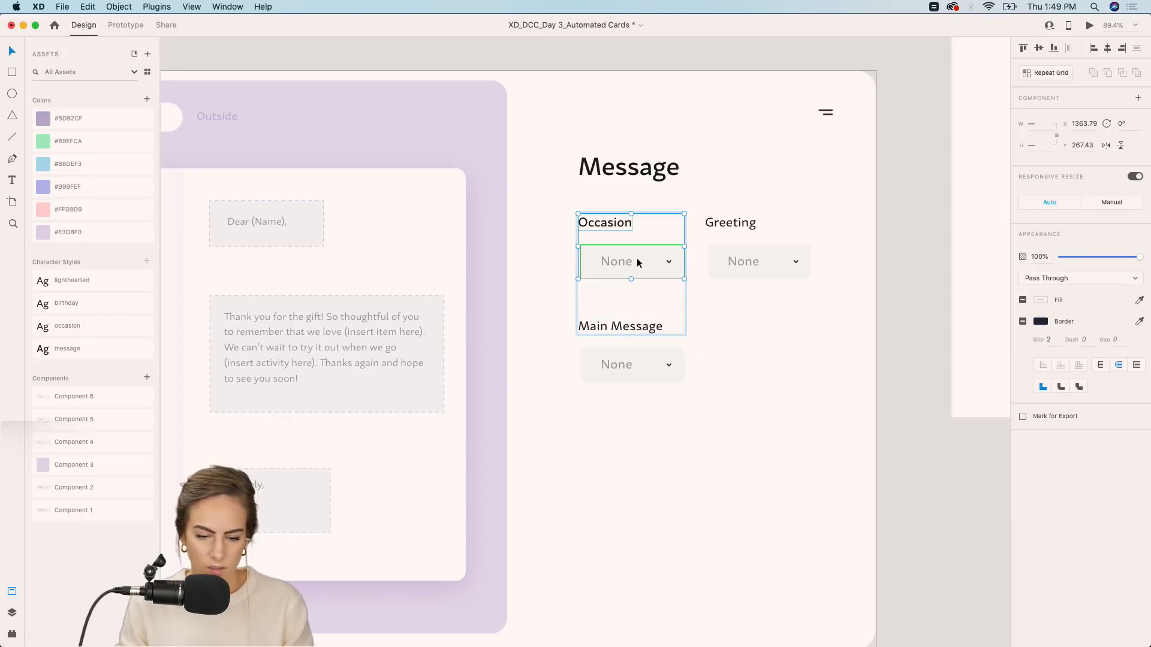
Place another copy of the Occasion label and dropdown beside the Main Message pair, beneath Greeting.
{"action": "key", "text": "super+z"}
{"action": "left_click", "coordinate": [878, 311]}
{"action": "left_click", "coordinate": [618, 261]}
{"action": "left_click_drag", "start_coordinate": [618, 261], "coordinate": [761, 350], "text": "alt"}
{"action": "left_click", "coordinate": [912, 338]}
Change the text of the duplicated label beneath the Greeting dropdown to "Closing".
{"action": "double_click", "coordinate": [722, 329]}
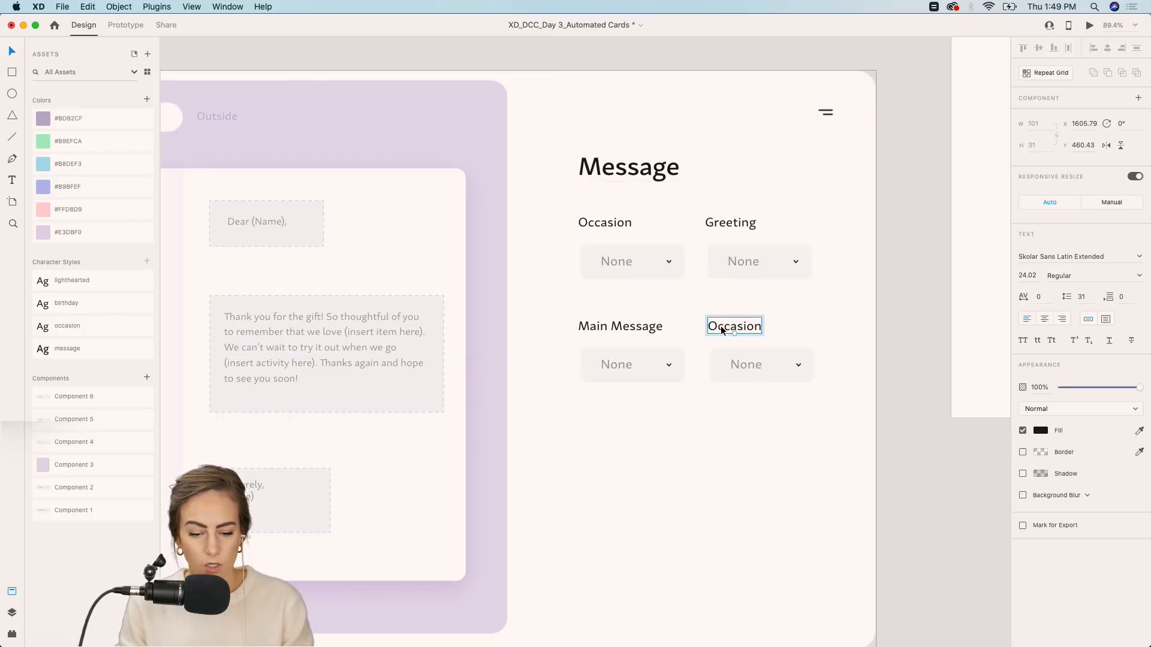
{"action": "double_click", "coordinate": [722, 328]}
{"action": "type", "text": "Clos"}
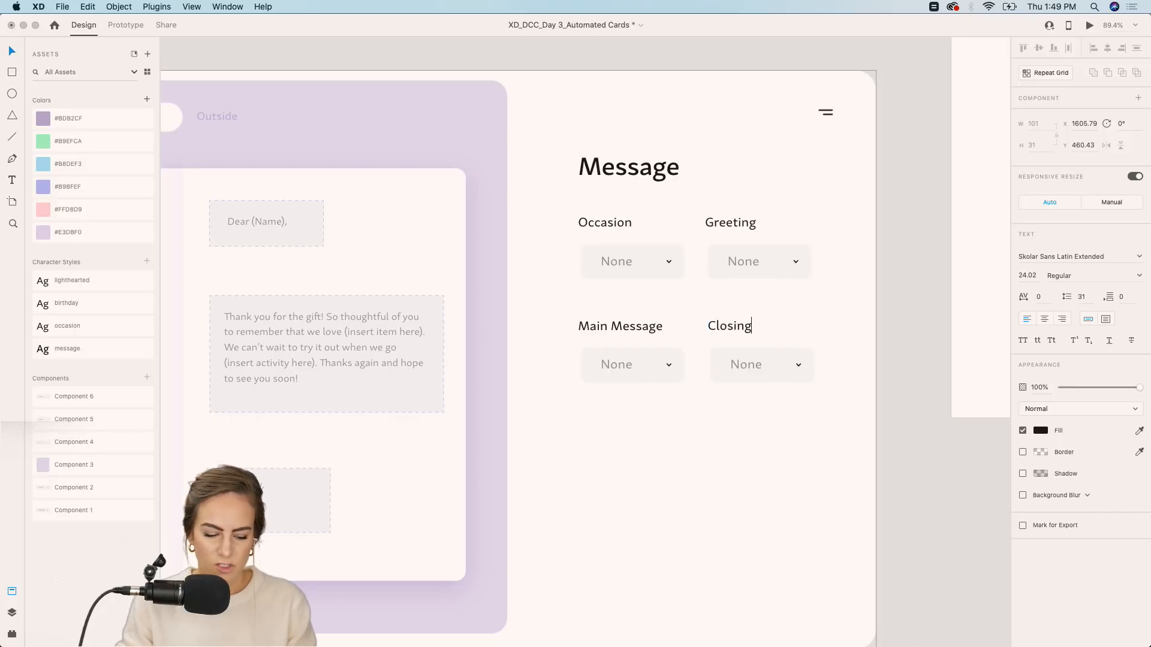
{"action": "type", "text": "ing"}
{"action": "key", "text": "Escape"}
{"action": "left_click", "coordinate": [922, 334]}
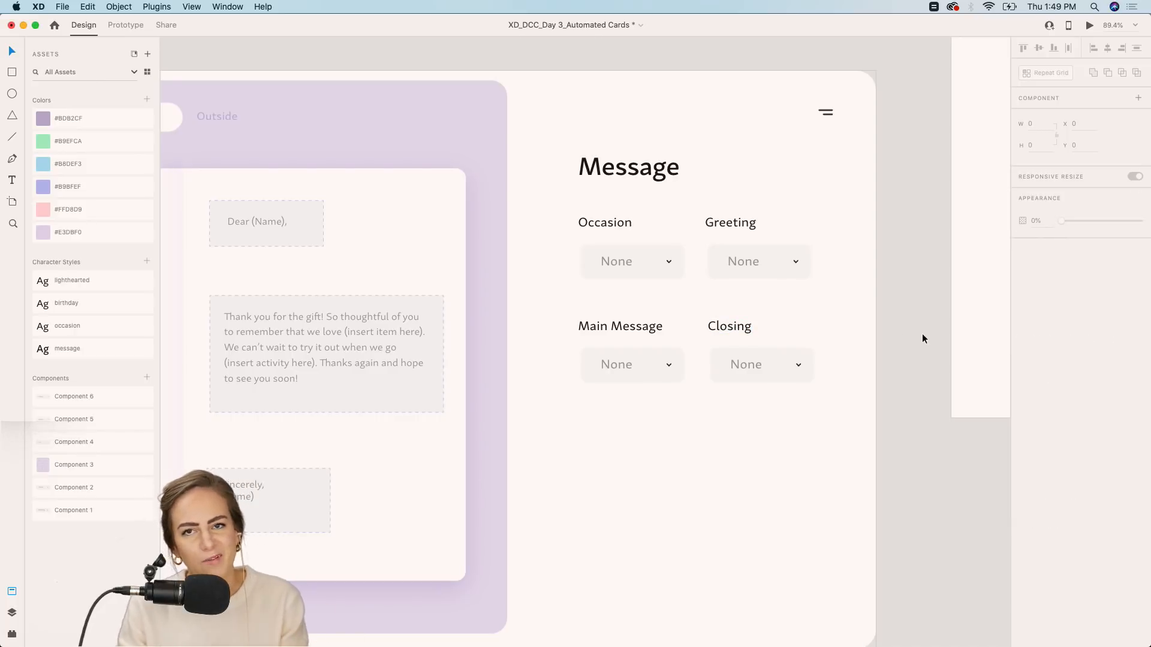
Check the Occasion, Greeting, Main Message and Closing dropdowns in turn for master or instance status.
{"action": "left_click", "coordinate": [671, 266]}
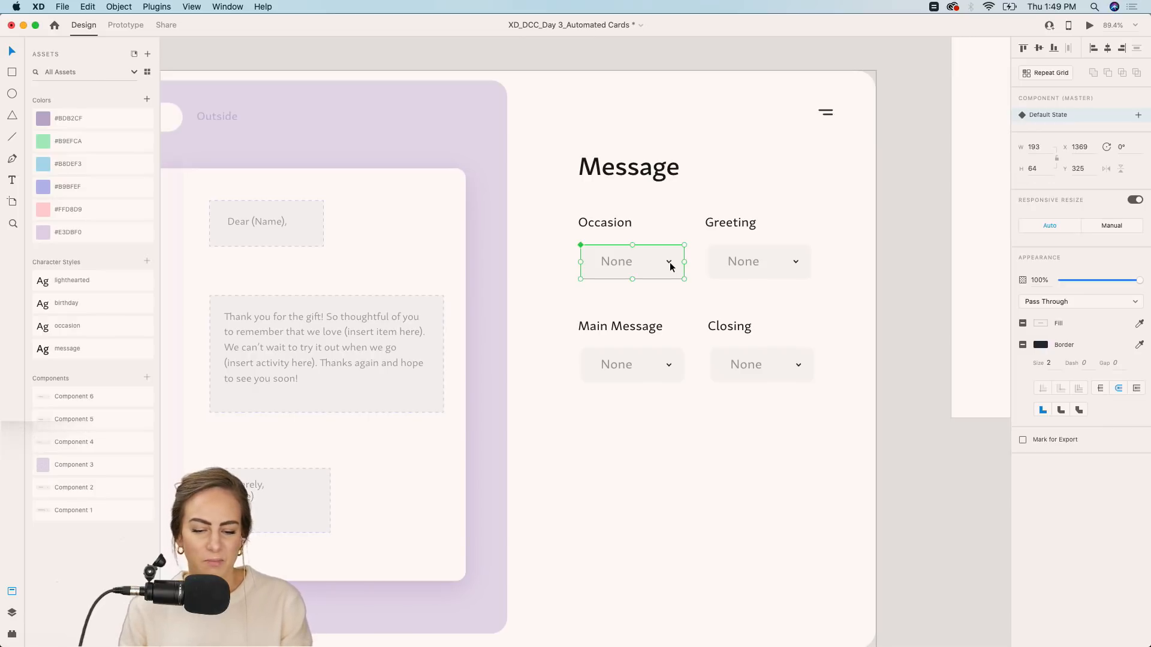
{"action": "left_click", "coordinate": [763, 265]}
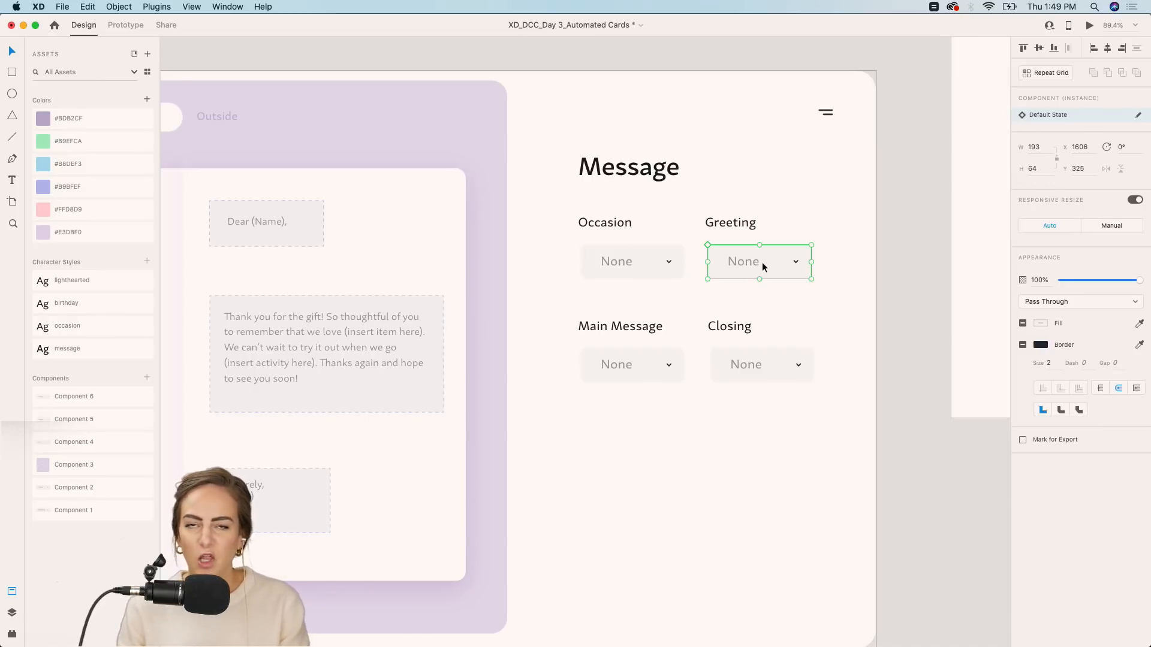
{"action": "left_click", "coordinate": [637, 372]}
{"action": "left_click", "coordinate": [741, 376]}
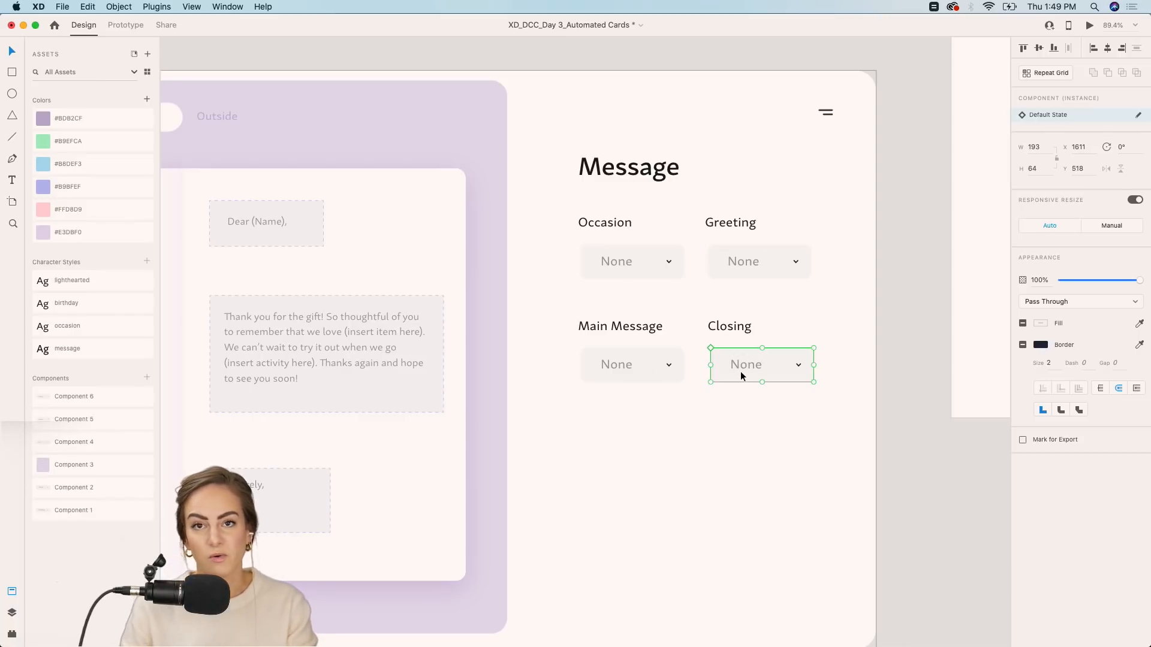
{"action": "left_click", "coordinate": [945, 431]}
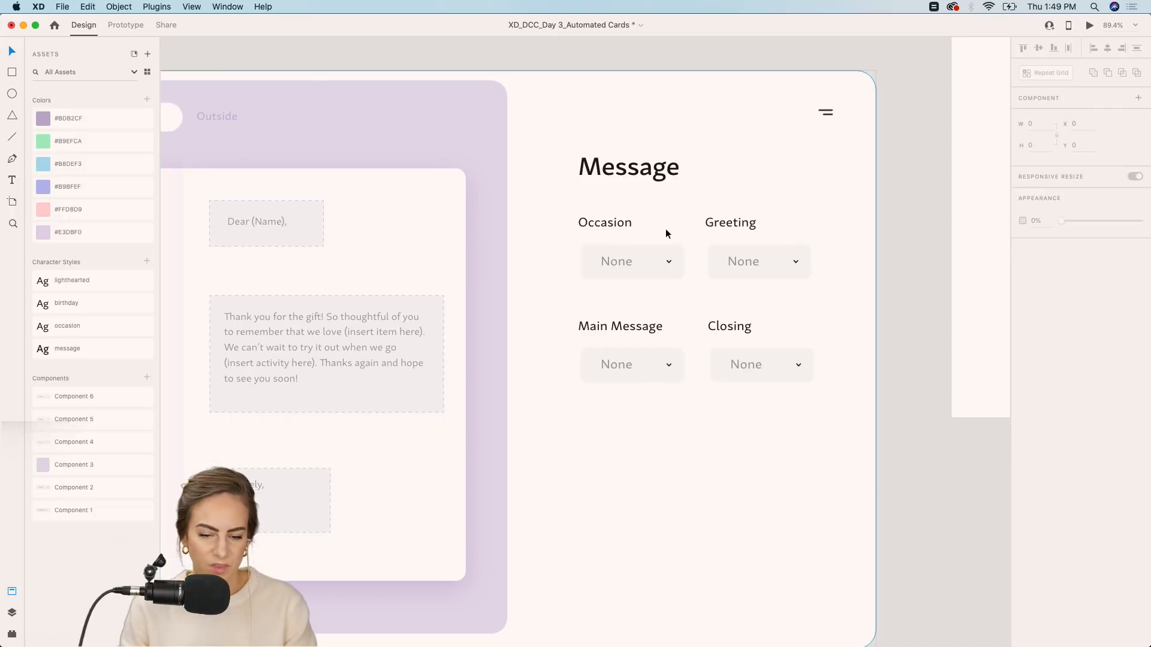
Copy the Next button from the Covers artboard and paste it beneath the Pattern dropdown on the Styling artboard.
{"action": "scroll", "coordinate": [666, 230], "scroll_direction": "up", "scroll_amount": 5}
{"action": "scroll", "coordinate": [666, 234], "scroll_direction": "up", "scroll_amount": 10}
{"action": "left_click", "coordinate": [612, 279]}
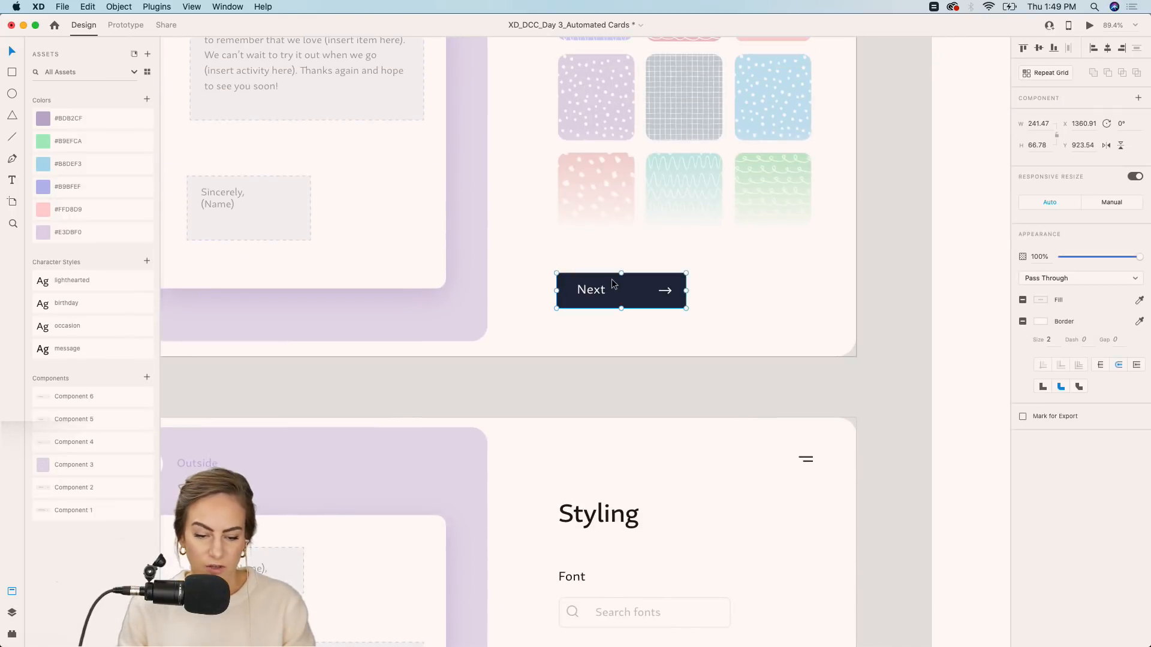
{"action": "scroll", "coordinate": [611, 279], "scroll_direction": "down", "scroll_amount": 2}
{"action": "scroll", "coordinate": [612, 284], "scroll_direction": "down", "scroll_amount": 5}
{"action": "left_click", "coordinate": [635, 430]}
{"action": "key", "text": "super+v"}
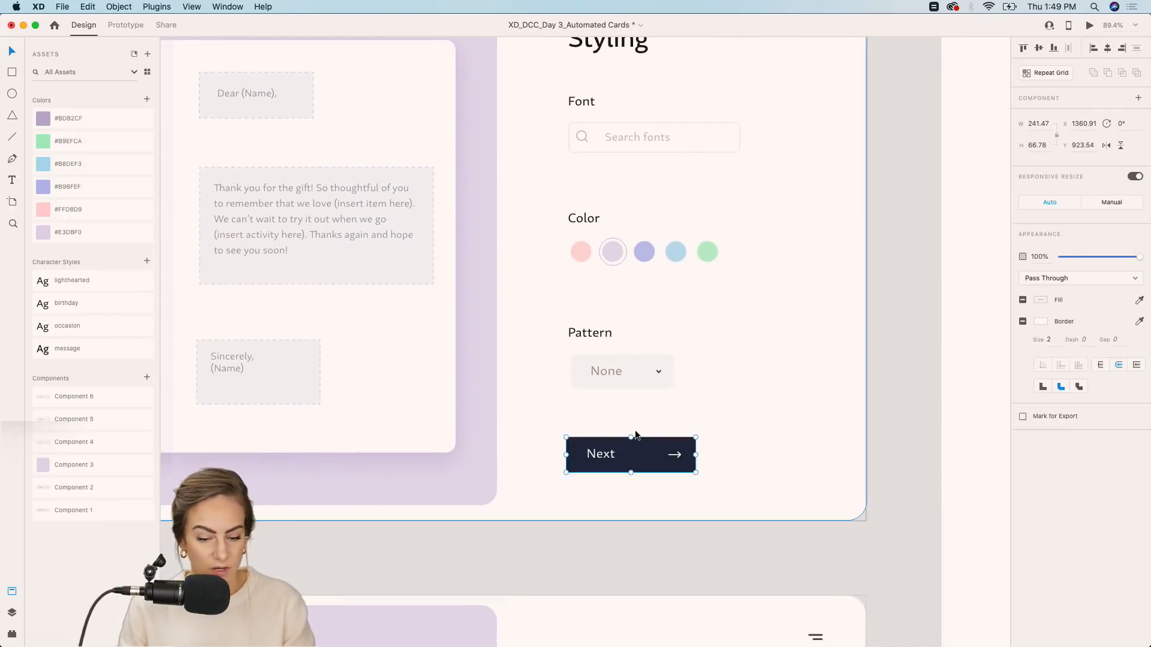
Paste the copied Next button in the same position on the Message artboard, below the four dropdowns.
{"action": "scroll", "coordinate": [591, 456], "scroll_direction": "down", "scroll_amount": 10}
{"action": "left_click", "coordinate": [591, 456]}
{"action": "key", "text": "super+v"}
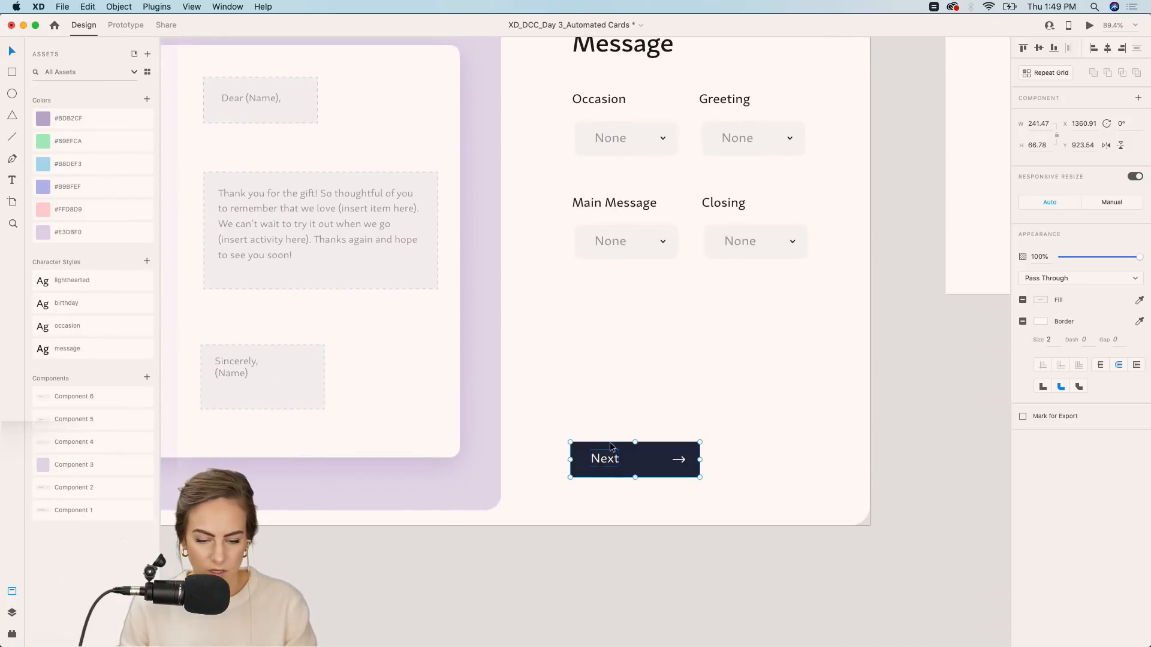
{"action": "left_click", "coordinate": [903, 421]}
Compare the component states of the Message artboard's Occasion dropdown with those of the Styling artboard's Pattern dropdown.
{"action": "scroll", "coordinate": [904, 423], "scroll_direction": "up", "scroll_amount": 5}
{"action": "left_click", "coordinate": [629, 300]}
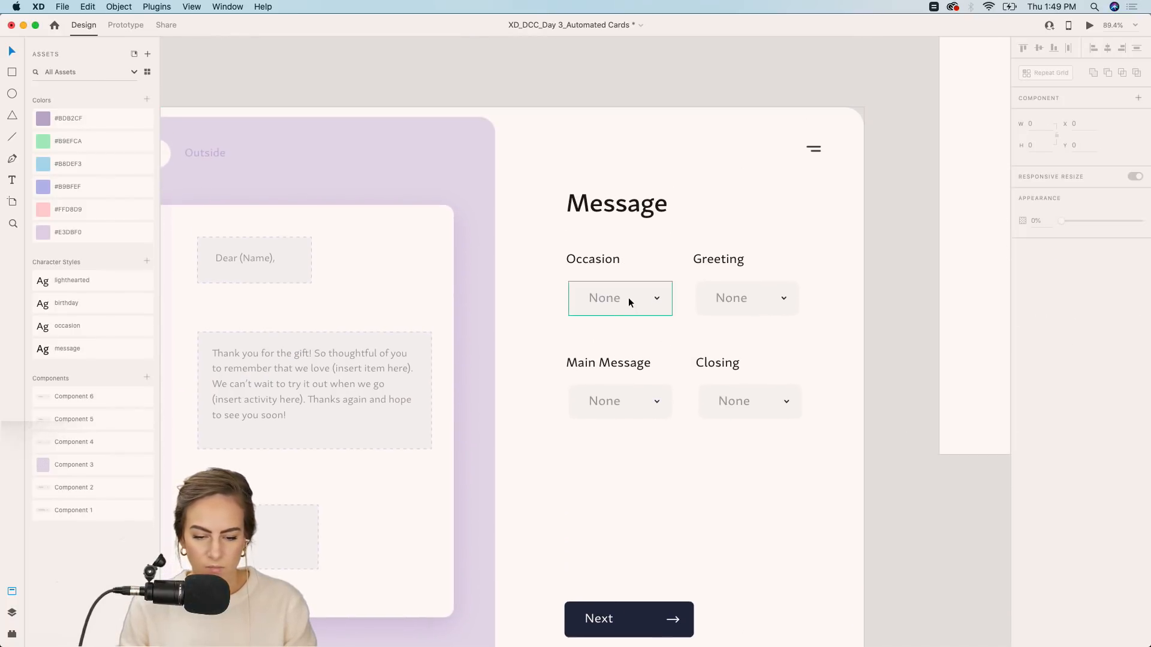
{"action": "scroll", "coordinate": [616, 342], "scroll_direction": "down", "scroll_amount": 6}
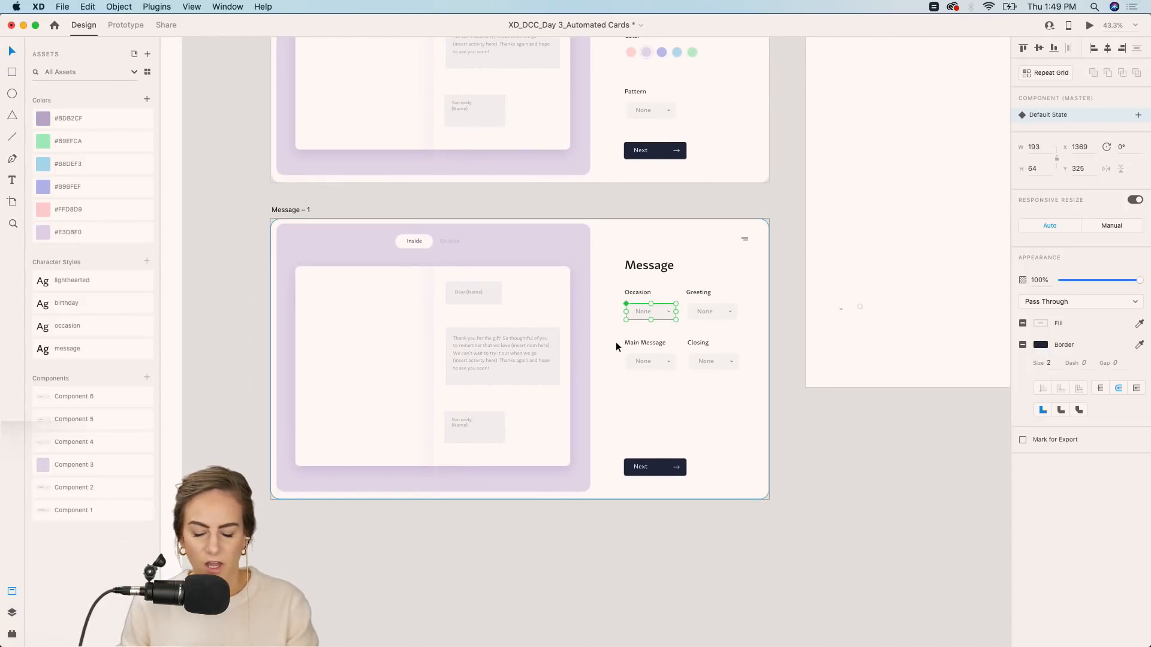
{"action": "scroll", "coordinate": [616, 345], "scroll_direction": "up", "scroll_amount": 6}
{"action": "scroll", "coordinate": [615, 344], "scroll_direction": "up", "scroll_amount": 8}
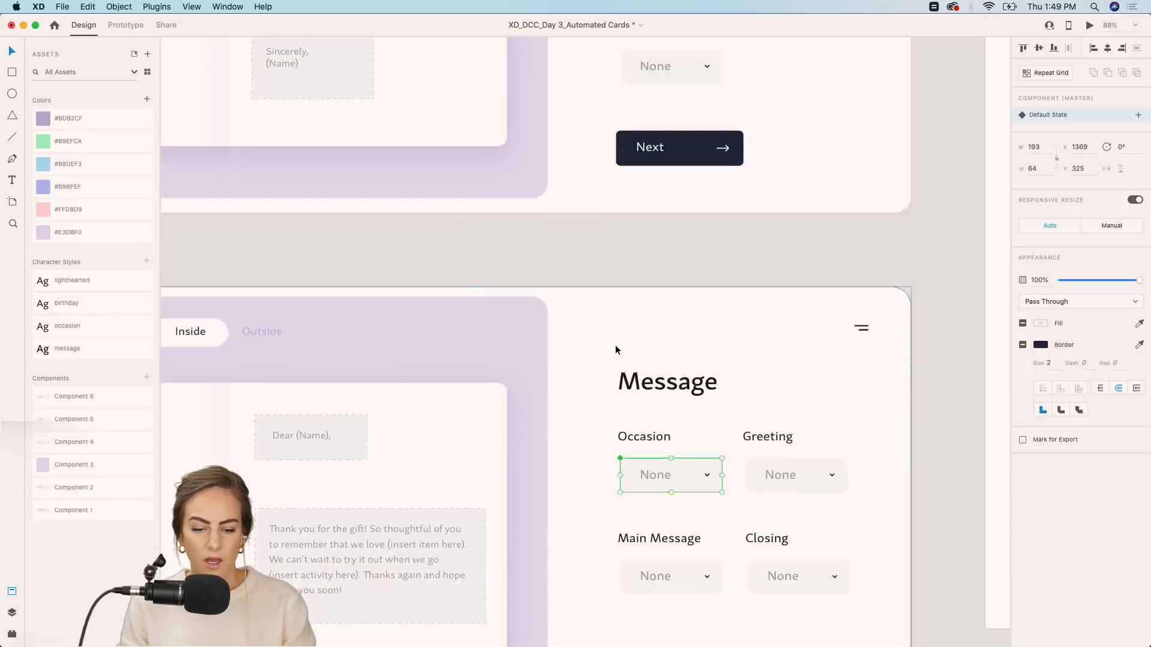
{"action": "left_click", "coordinate": [659, 285]}
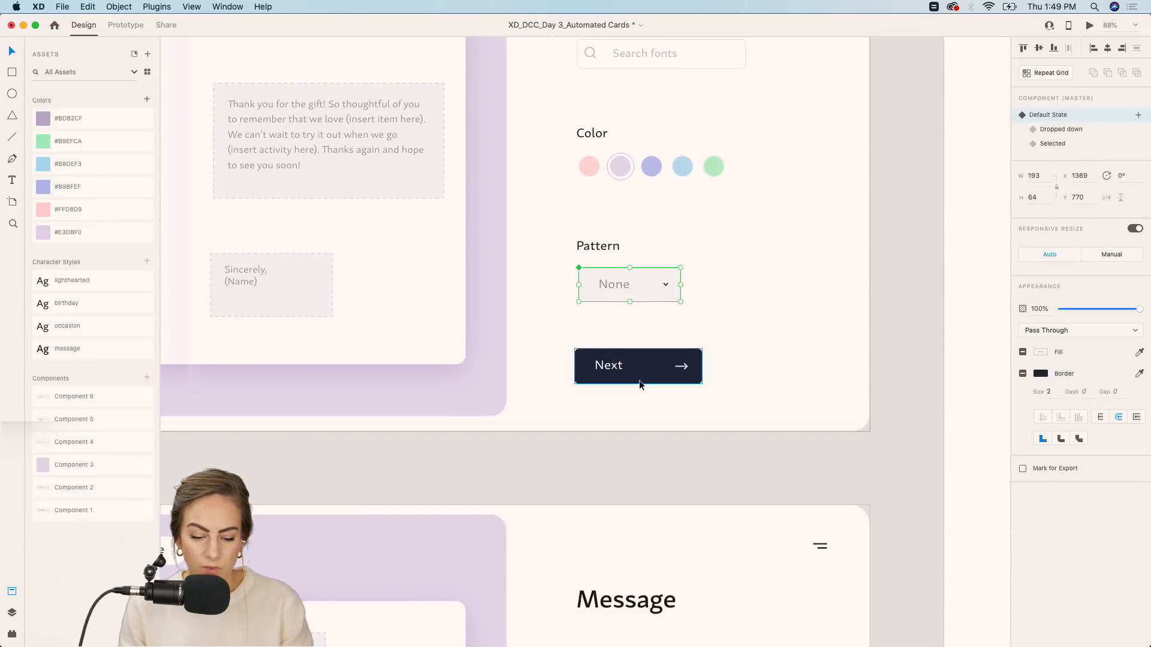
{"action": "scroll", "coordinate": [629, 449], "scroll_direction": "down", "scroll_amount": 5}
{"action": "scroll", "coordinate": [629, 450], "scroll_direction": "up", "scroll_amount": 4}
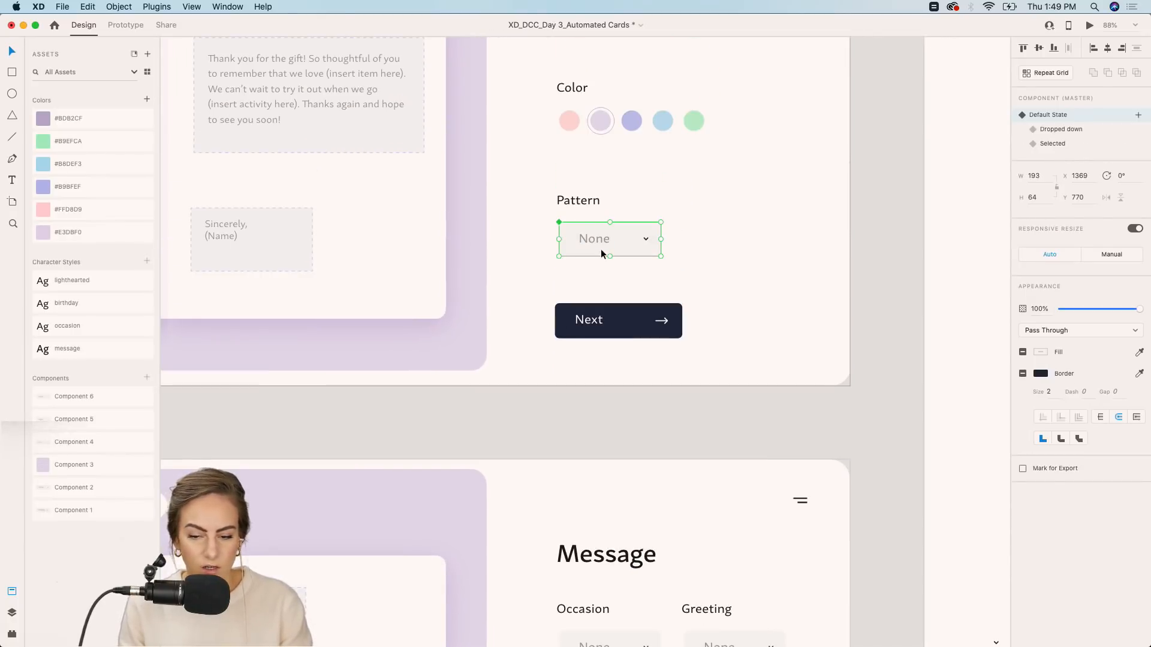
Find the finished Covers, Styling and Message artboards and preview the prototype starting from artboard A.
{"action": "scroll", "coordinate": [601, 252], "scroll_direction": "down", "scroll_amount": 10}
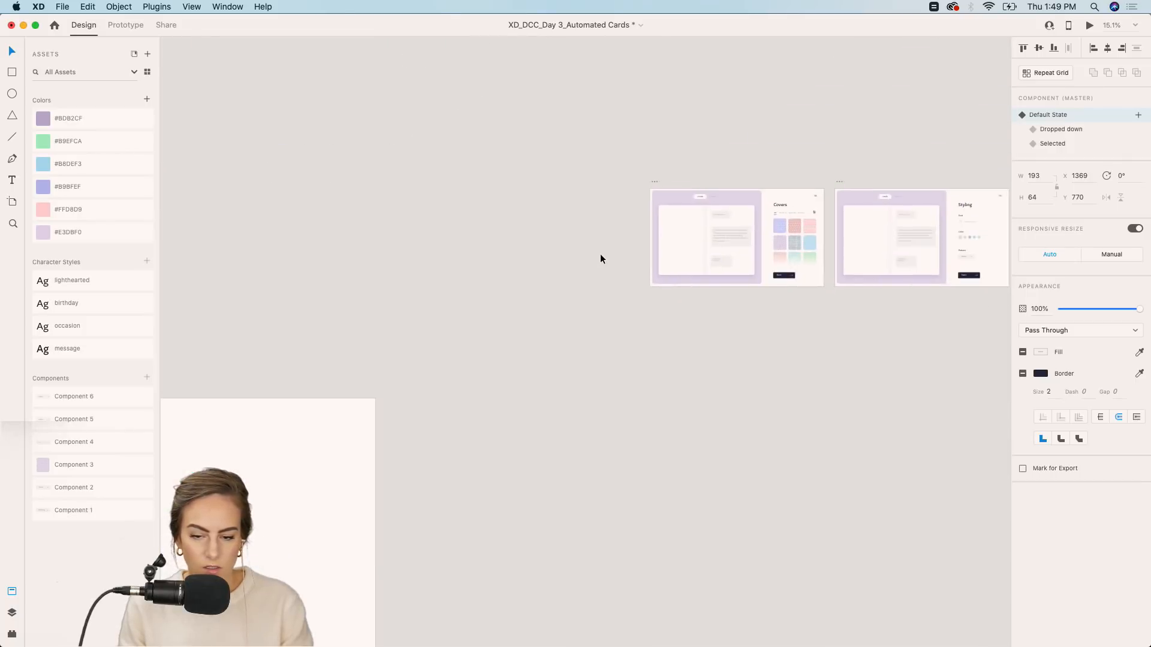
{"action": "scroll", "coordinate": [600, 254], "scroll_direction": "right", "scroll_amount": 4}
{"action": "scroll", "coordinate": [600, 255], "scroll_direction": "up", "scroll_amount": 4}
{"action": "scroll", "coordinate": [652, 225], "scroll_direction": "right", "scroll_amount": 4}
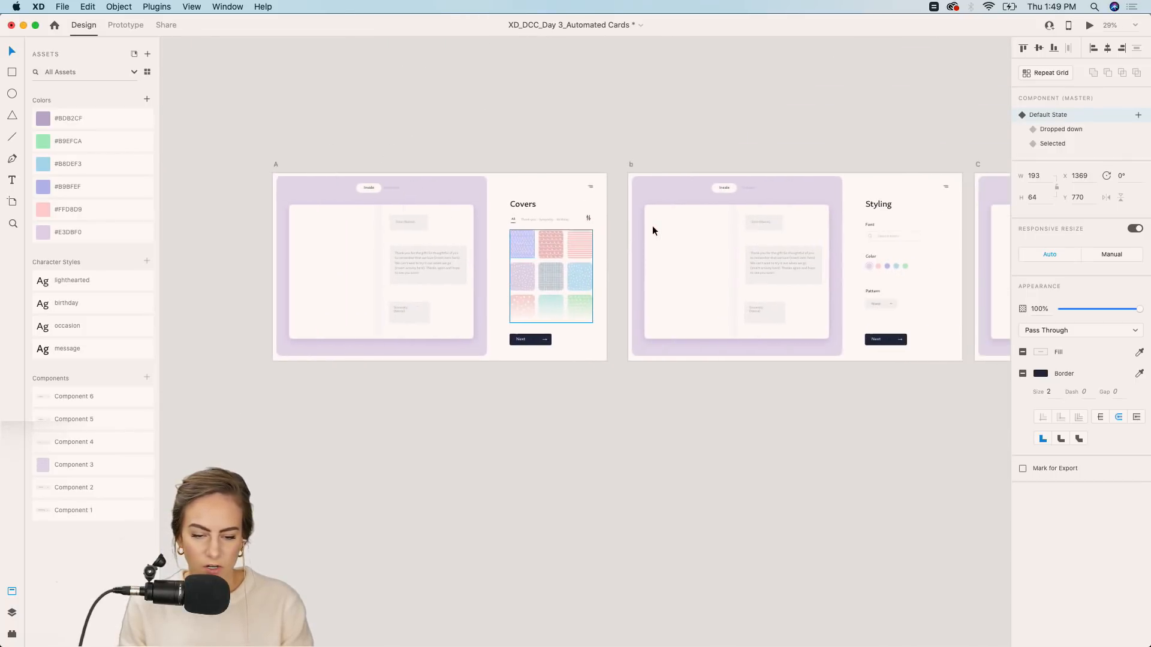
{"action": "scroll", "coordinate": [653, 227], "scroll_direction": "right", "scroll_amount": 3}
{"action": "left_click", "coordinate": [233, 166]}
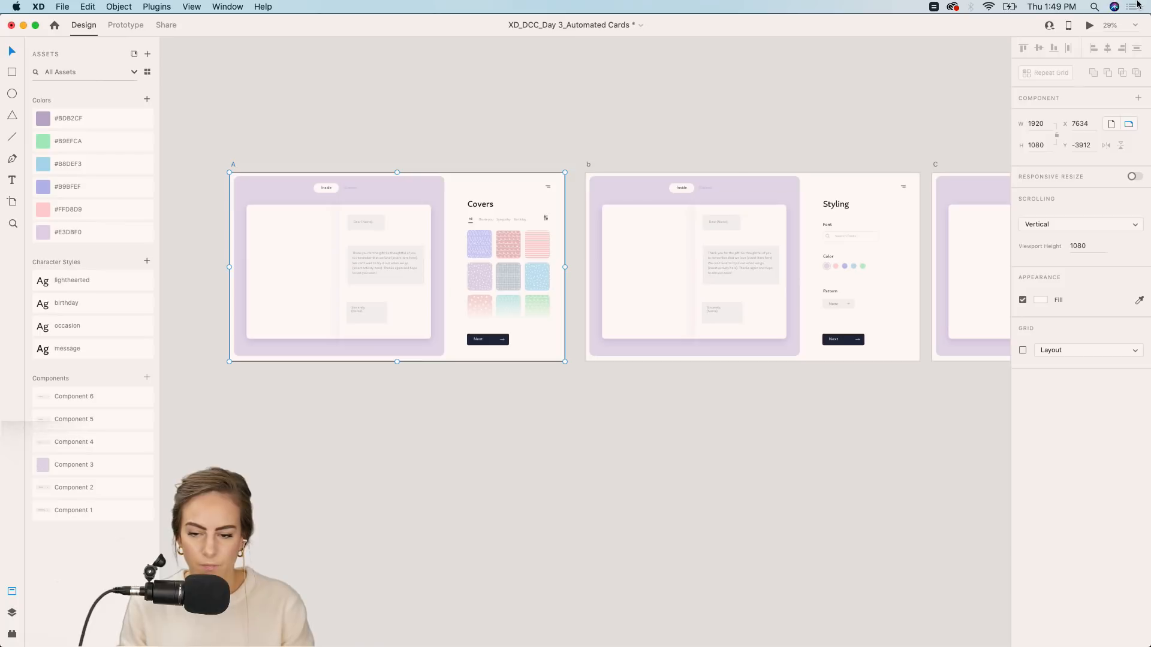
{"action": "left_click", "coordinate": [1090, 25]}
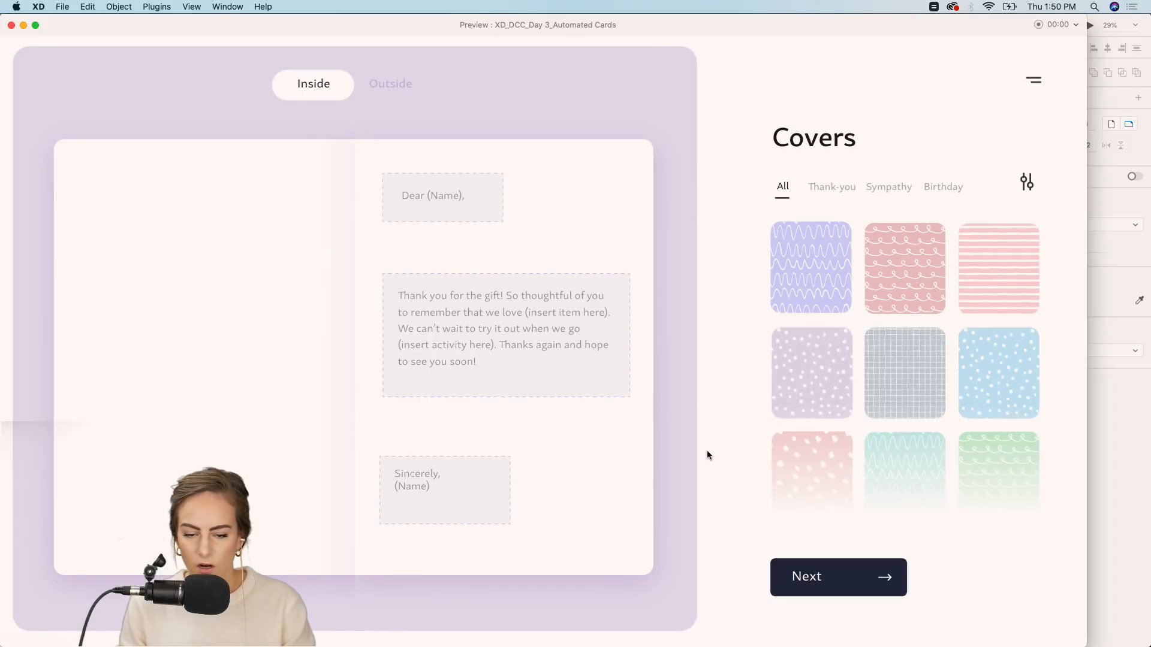
Advance the preview from Covers through Styling to the Message screen and expand its Occasion dropdown.
{"action": "left_click", "coordinate": [782, 392]}
{"action": "left_click", "coordinate": [806, 595]}
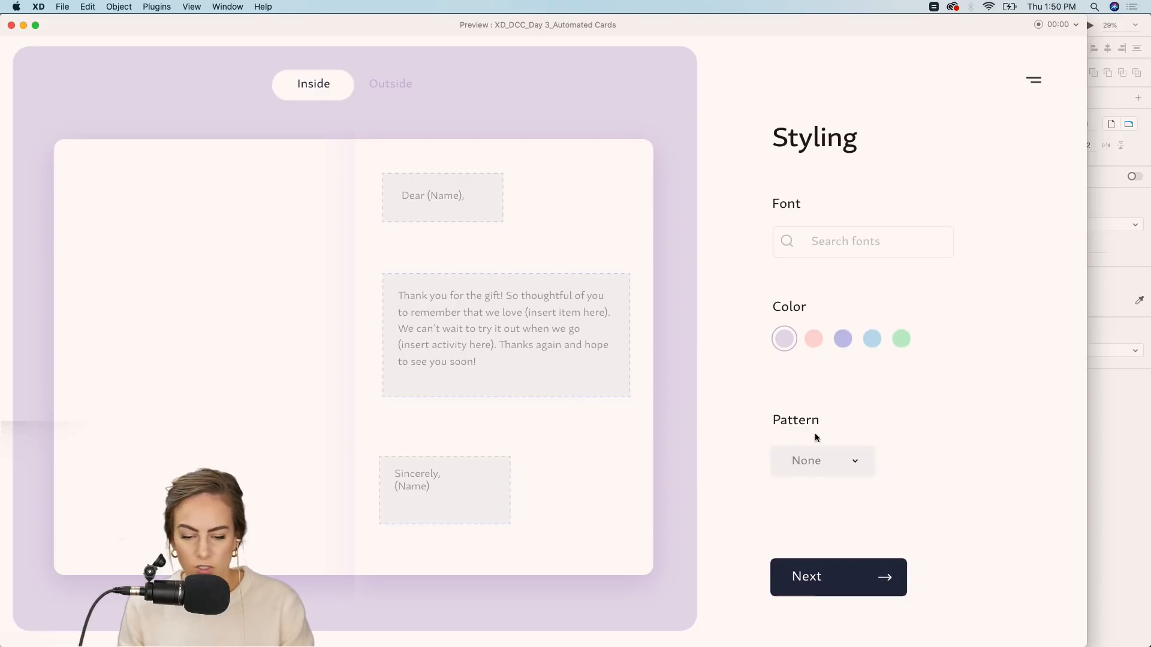
{"action": "left_click", "coordinate": [794, 579]}
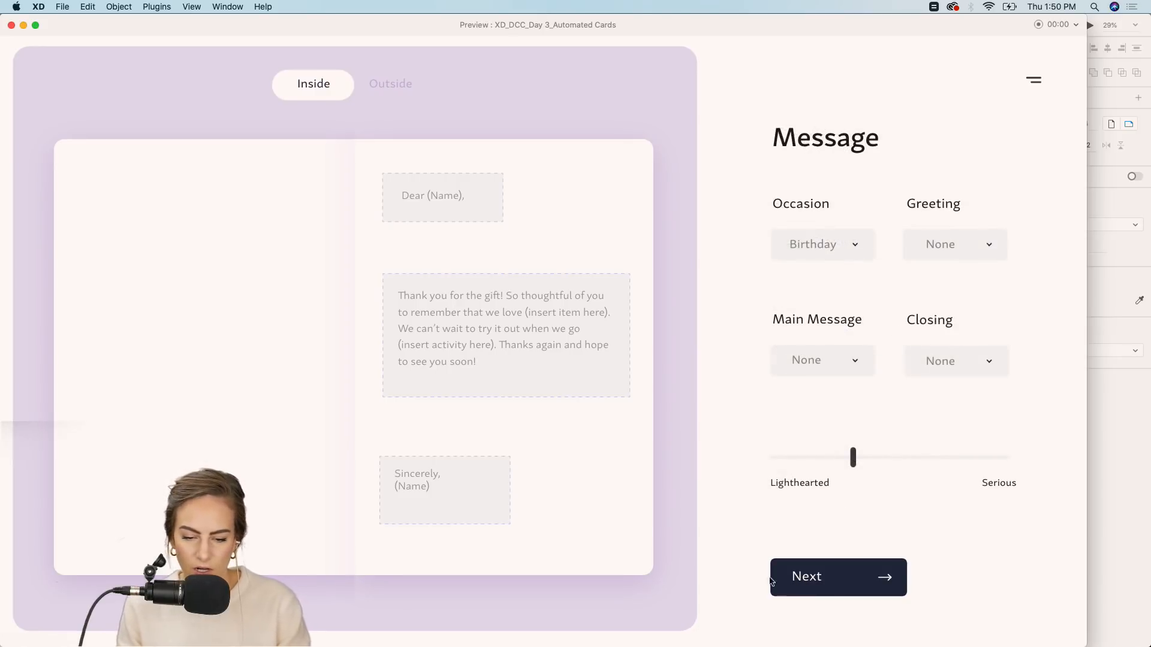
{"action": "left_click", "coordinate": [806, 251]}
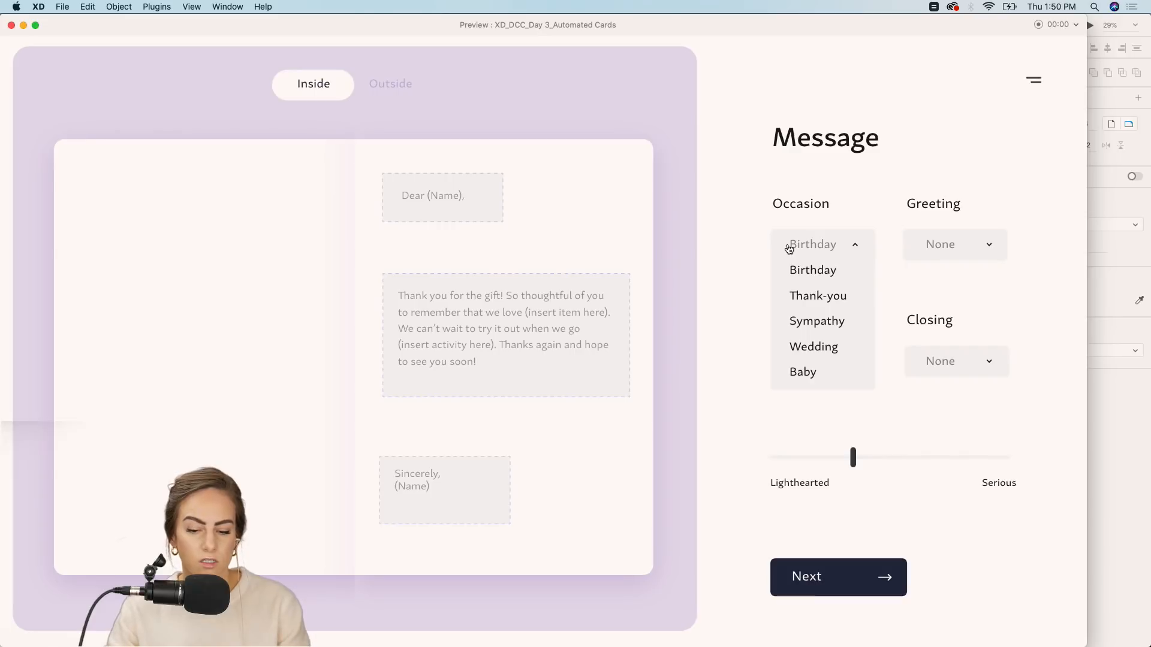
Choose Shower as the occasion and Dear as the greeting in the Message screen preview, and close the preview.
{"action": "left_click", "coordinate": [819, 324]}
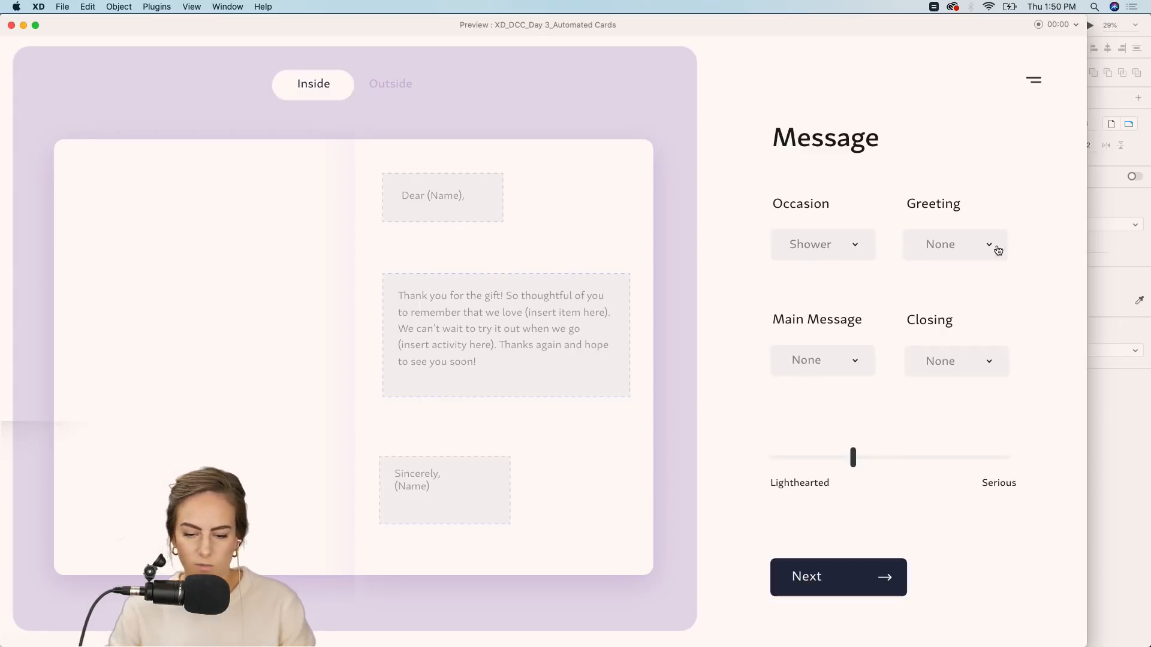
{"action": "left_click", "coordinate": [975, 253]}
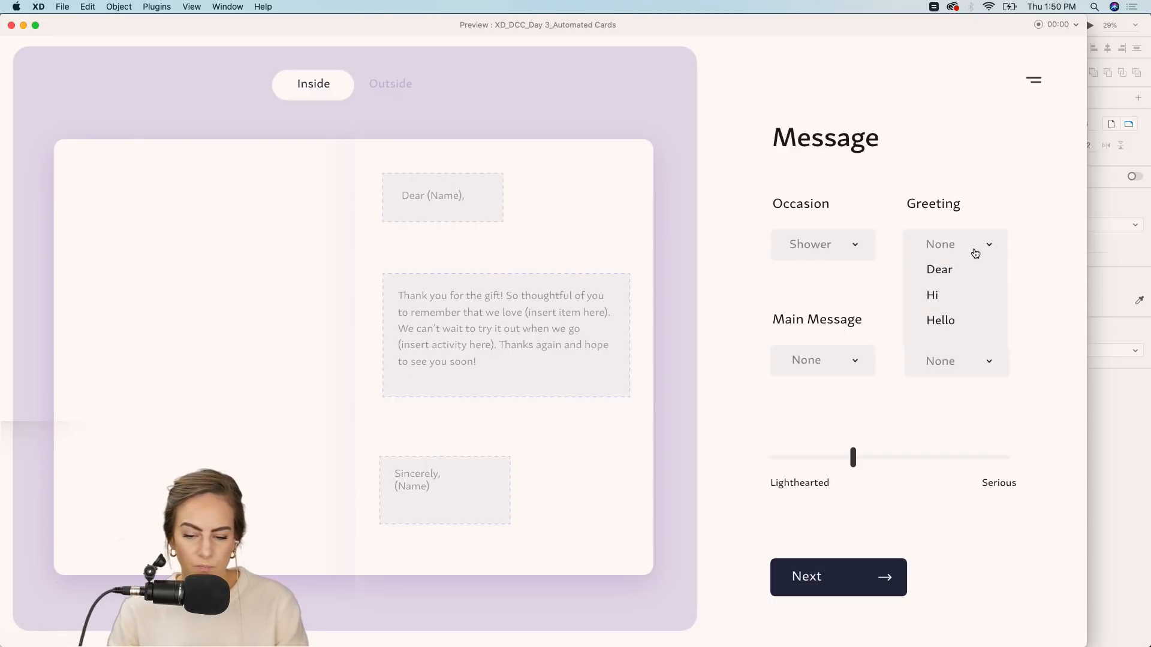
{"action": "left_click", "coordinate": [942, 272]}
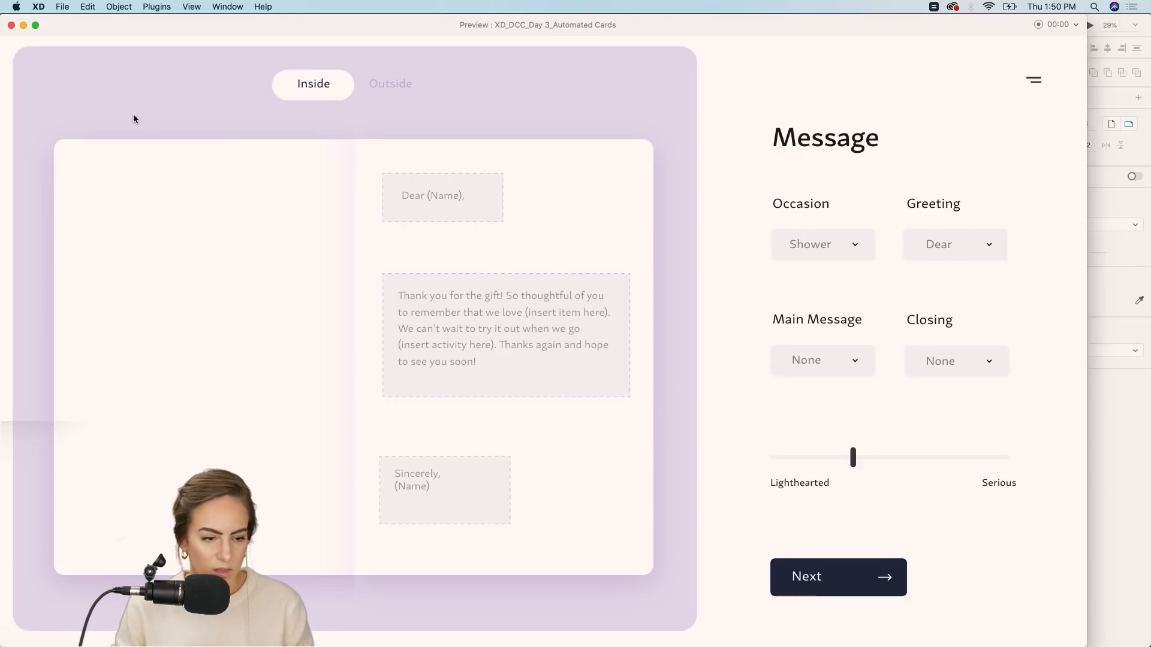
{"action": "left_click", "coordinate": [12, 24]}
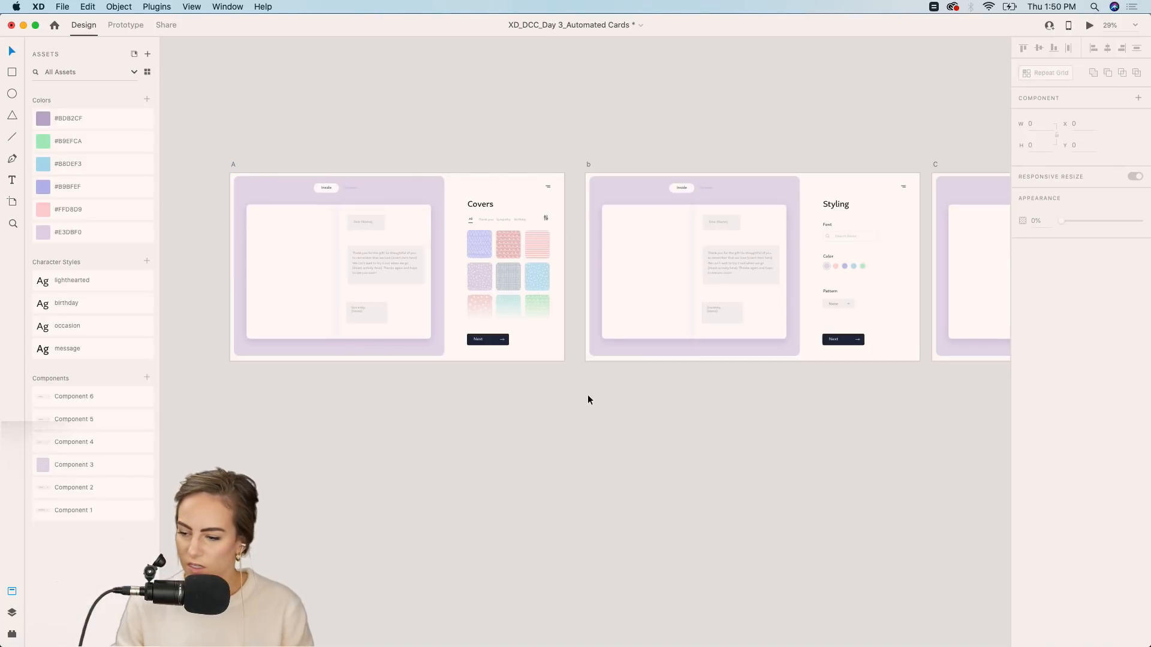
Return to the Cover – 1, Styling – 1 and Message – 1 artboards beside the challenge brief and save the document.
{"action": "scroll", "coordinate": [587, 399], "scroll_direction": "left", "scroll_amount": 10}
{"action": "scroll", "coordinate": [587, 400], "scroll_direction": "down", "scroll_amount": 5}
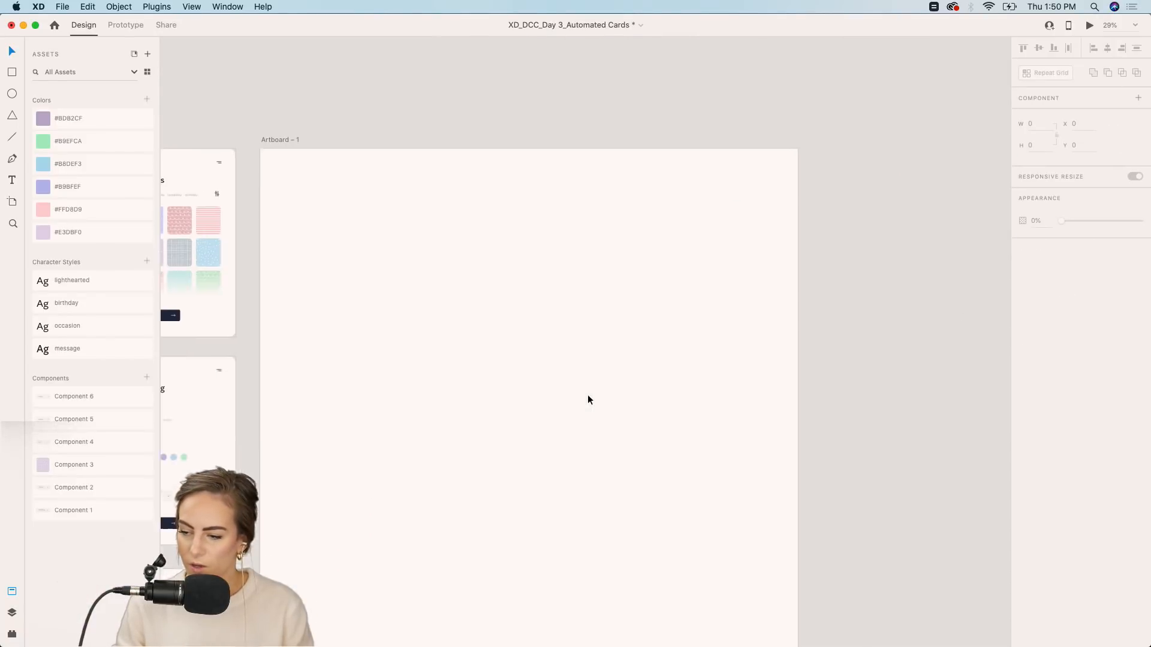
{"action": "scroll", "coordinate": [587, 396], "scroll_direction": "down", "scroll_amount": 5}
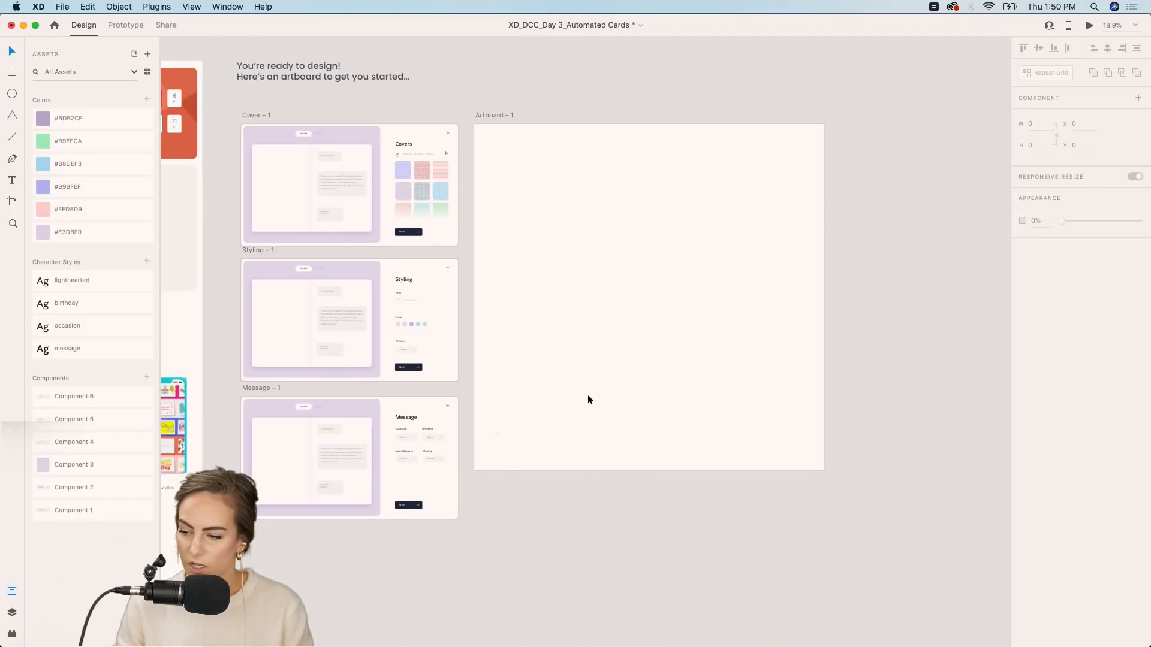
{"action": "scroll", "coordinate": [587, 399], "scroll_direction": "up", "scroll_amount": 4}
{"action": "scroll", "coordinate": [587, 399], "scroll_direction": "left", "scroll_amount": 5}
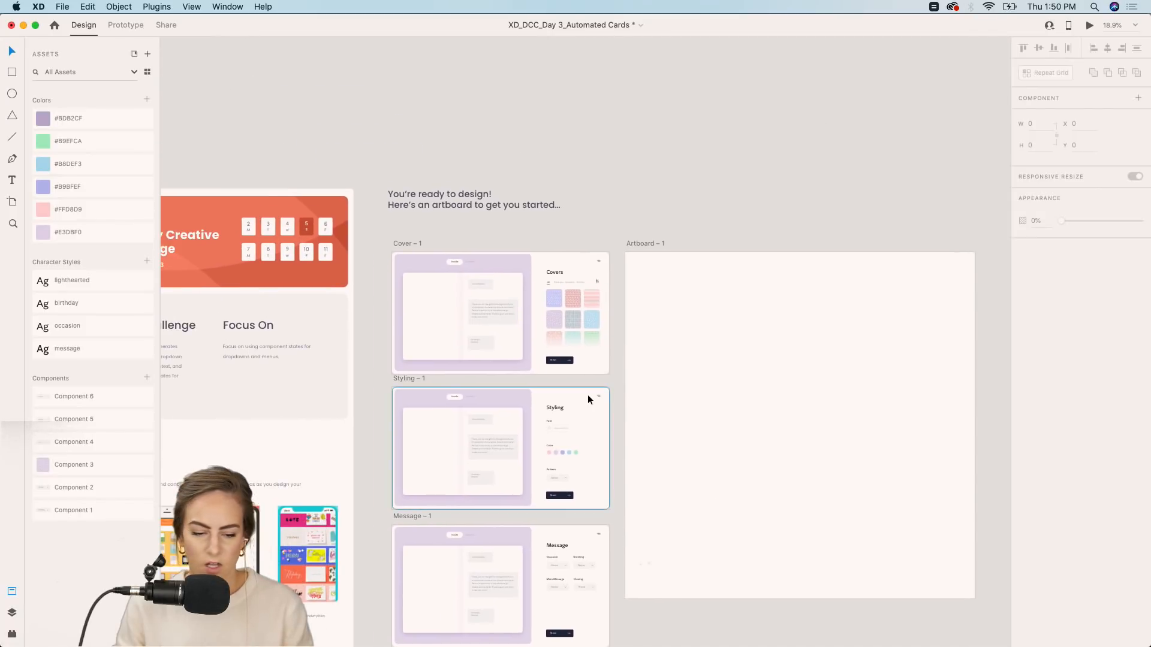
{"action": "scroll", "coordinate": [588, 394], "scroll_direction": "up", "scroll_amount": 5}
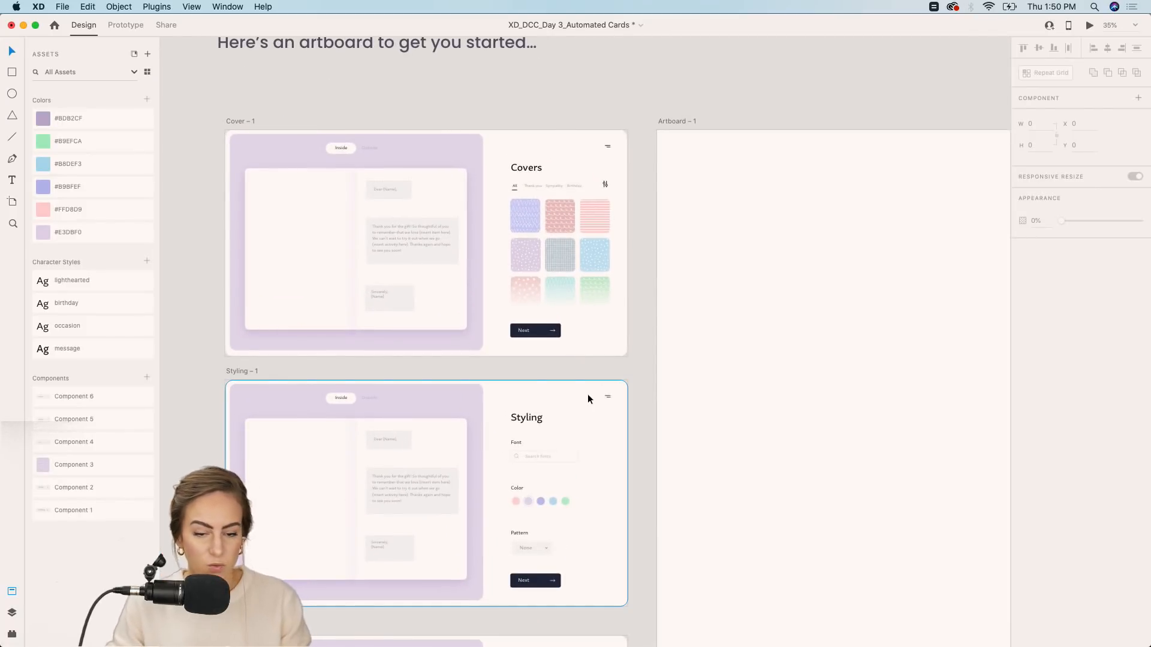
{"action": "scroll", "coordinate": [588, 394], "scroll_direction": "left", "scroll_amount": 6}
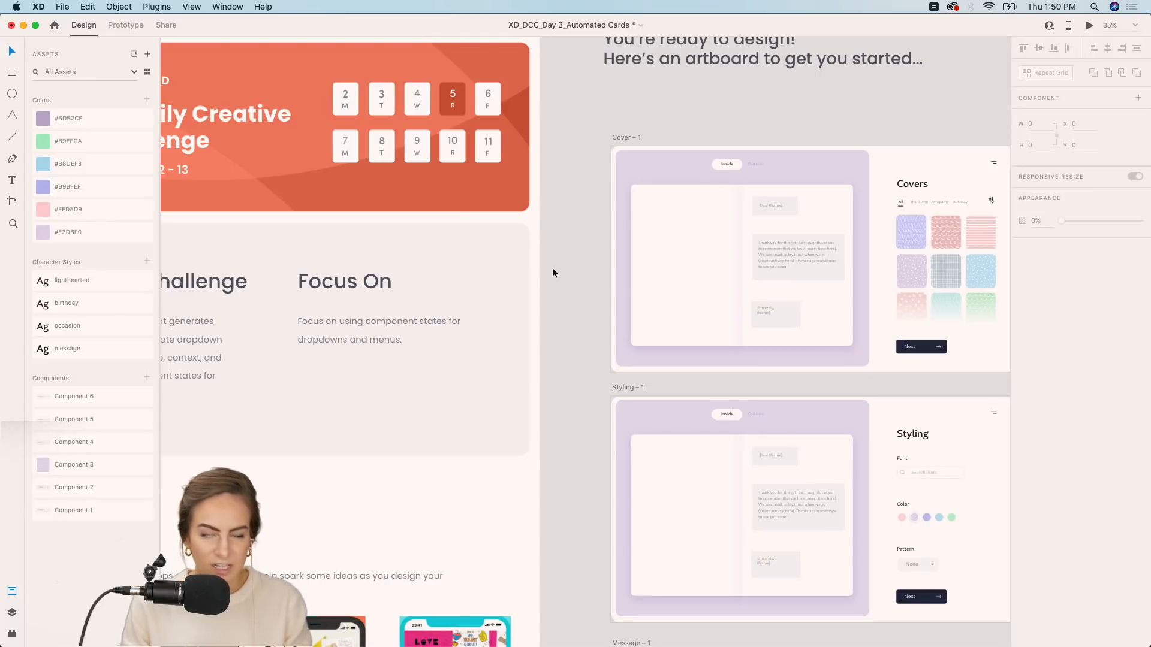
{"action": "key", "text": "super+s"}
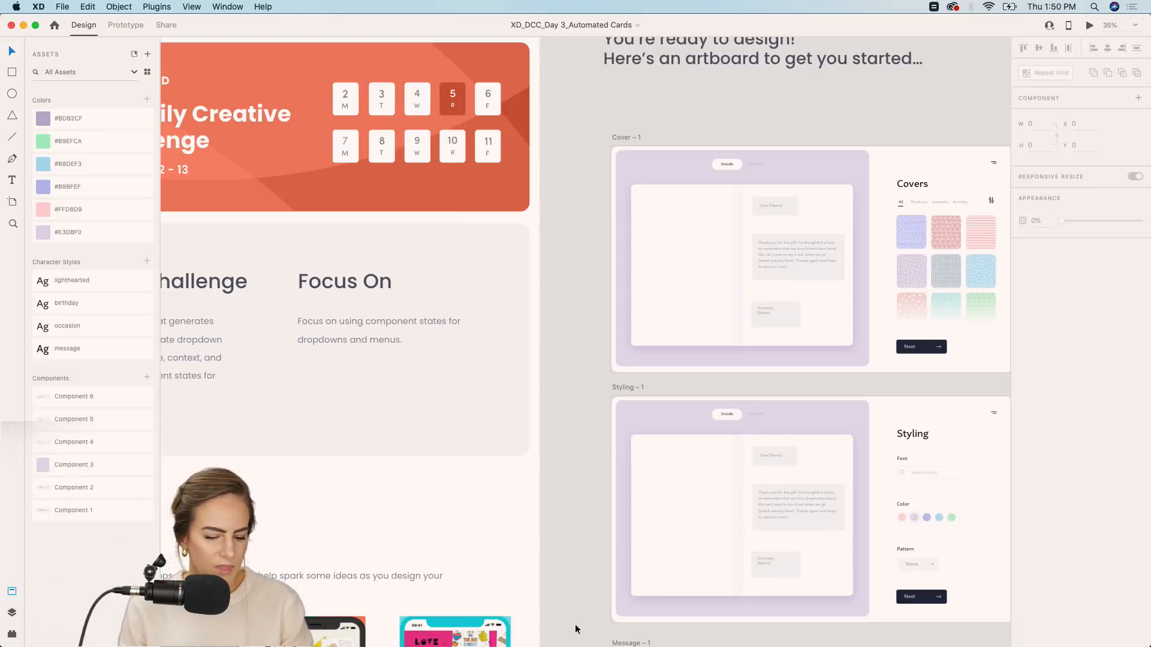
Switch to Behance in Chrome and open the December 2–13 XD Daily Creative Challenge project from the profile for editing.
{"action": "left_click", "coordinate": [649, 637]}
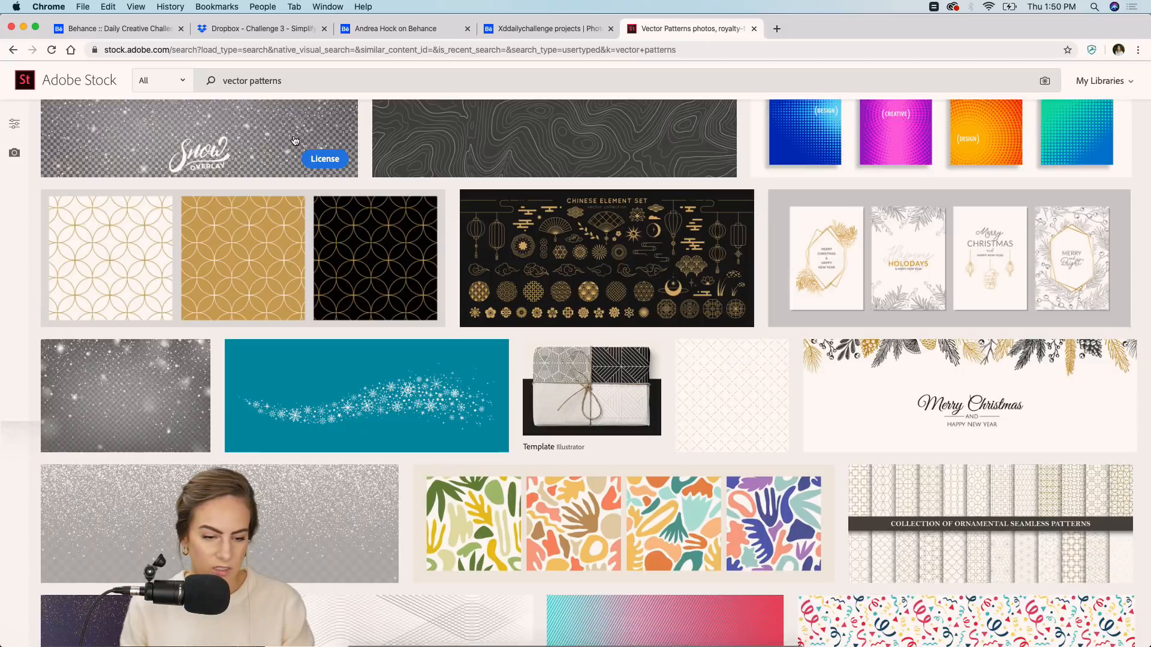
{"action": "left_click", "coordinate": [393, 30]}
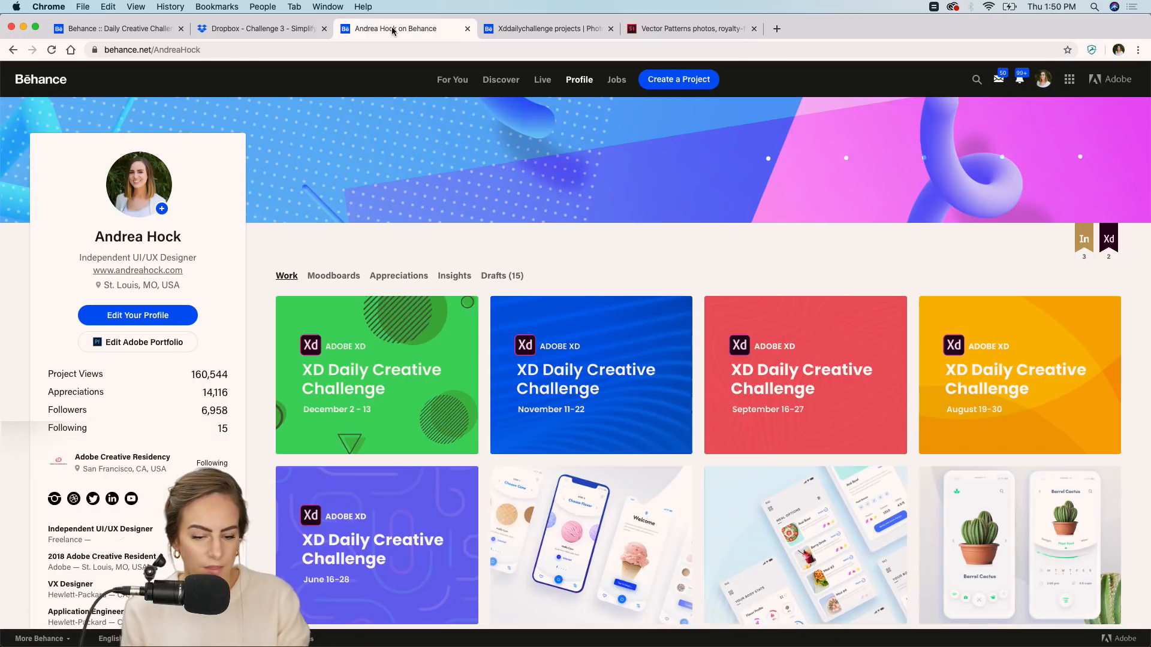
{"action": "left_click", "coordinate": [306, 314]}
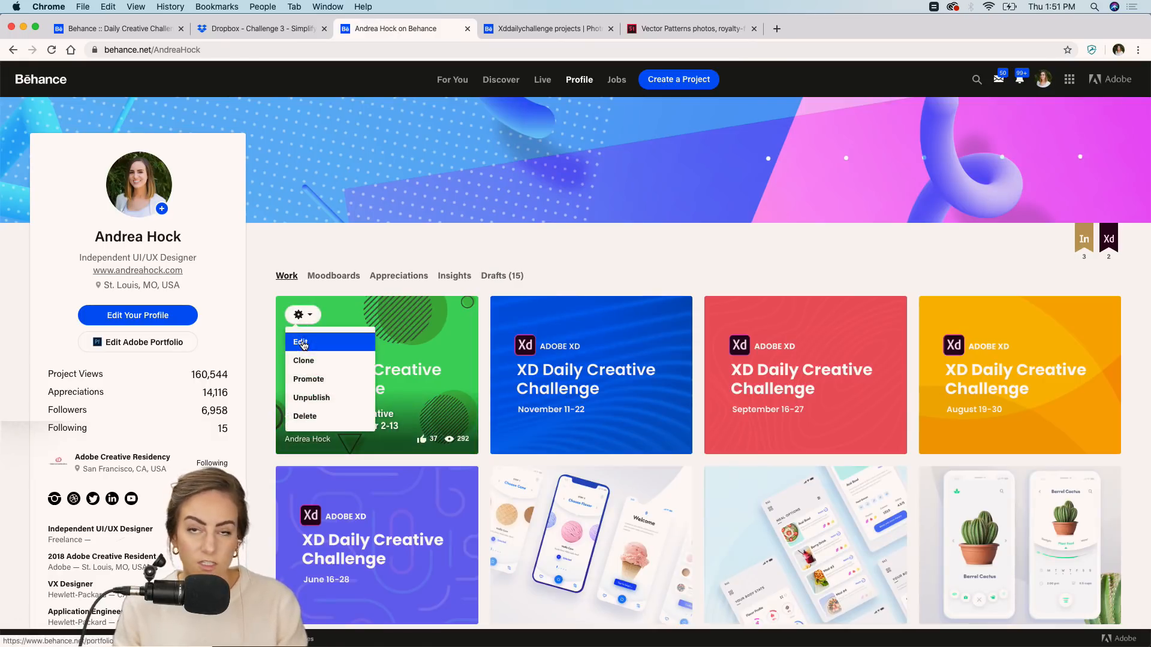
{"action": "left_click", "coordinate": [303, 337]}
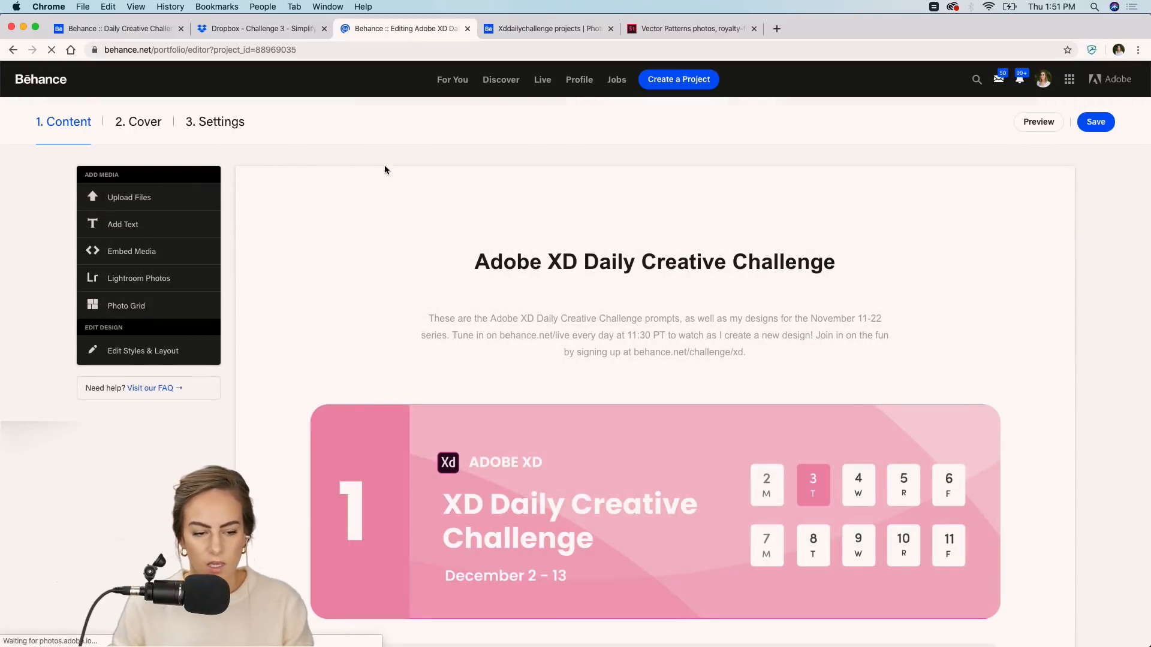
Check the keywords in the project's discoverability settings and save the settings.
{"action": "left_click", "coordinate": [213, 119]}
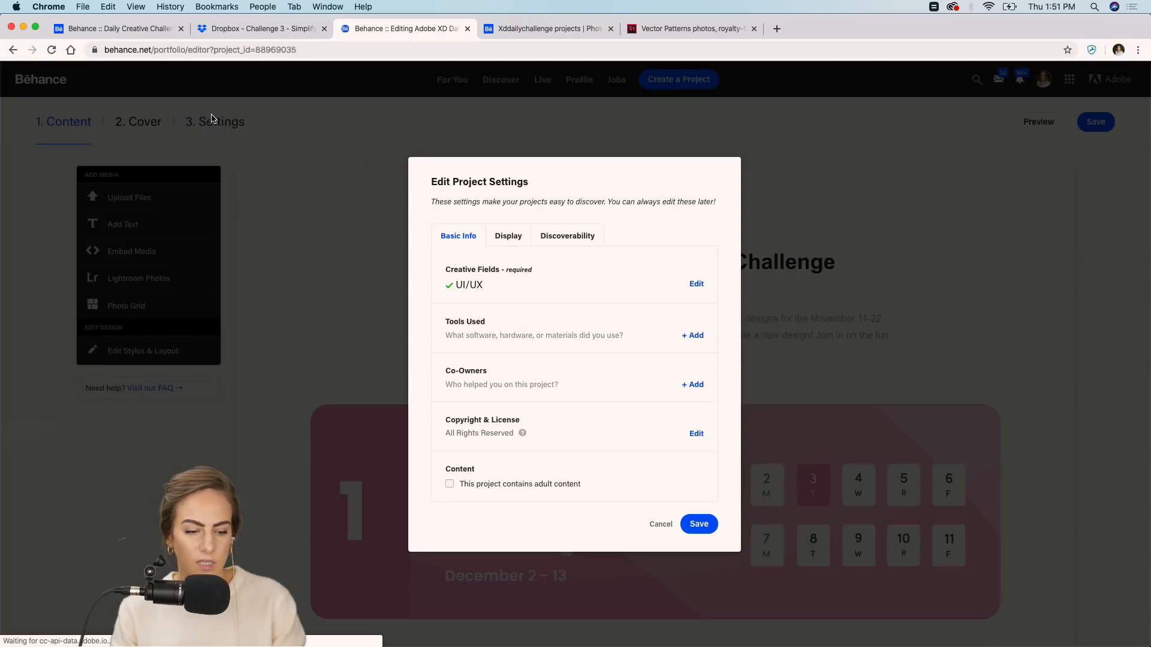
{"action": "left_click", "coordinate": [564, 238]}
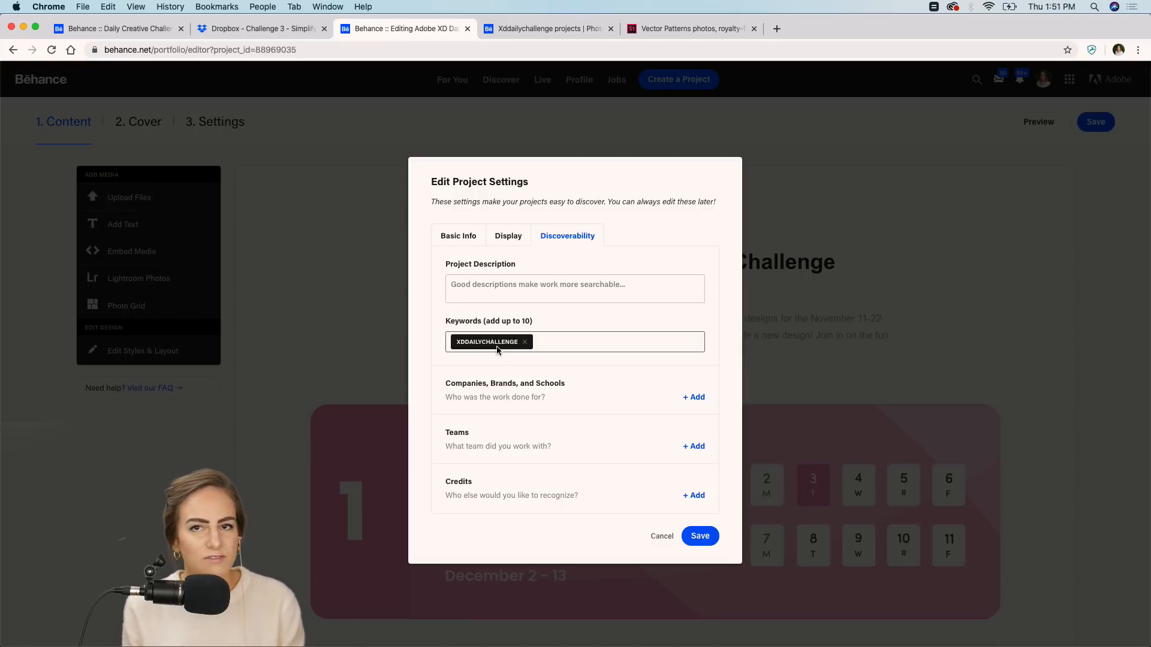
{"action": "left_click", "coordinate": [702, 535]}
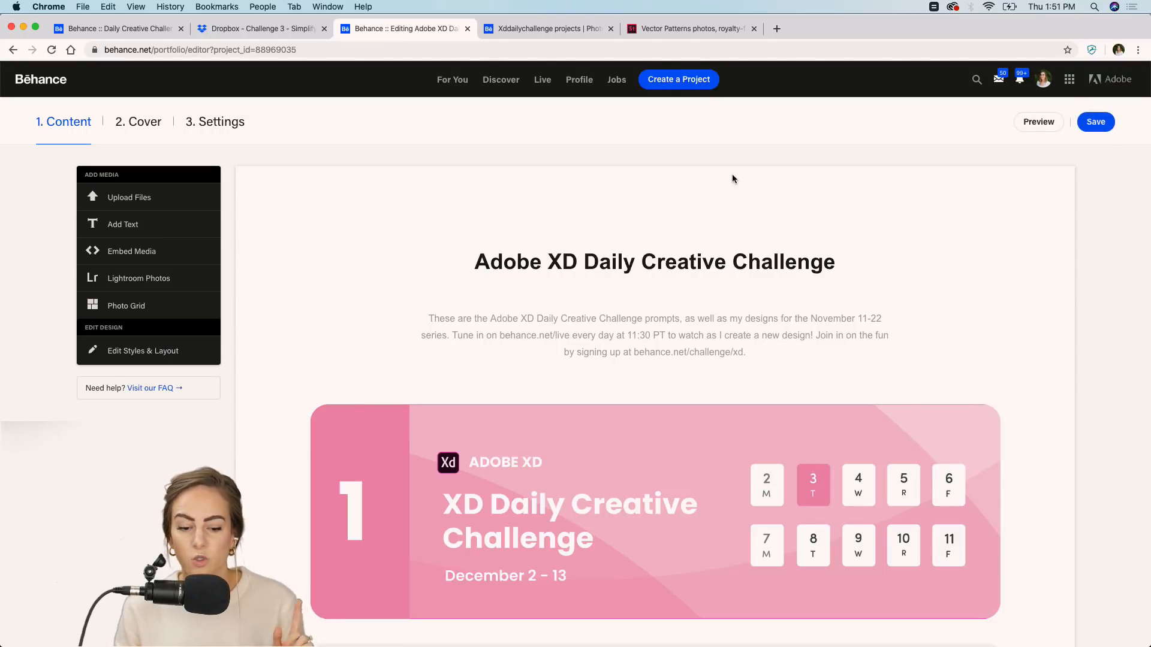
Reload the Behance search page and search for xddailychallenge.
{"action": "left_click", "coordinate": [523, 31]}
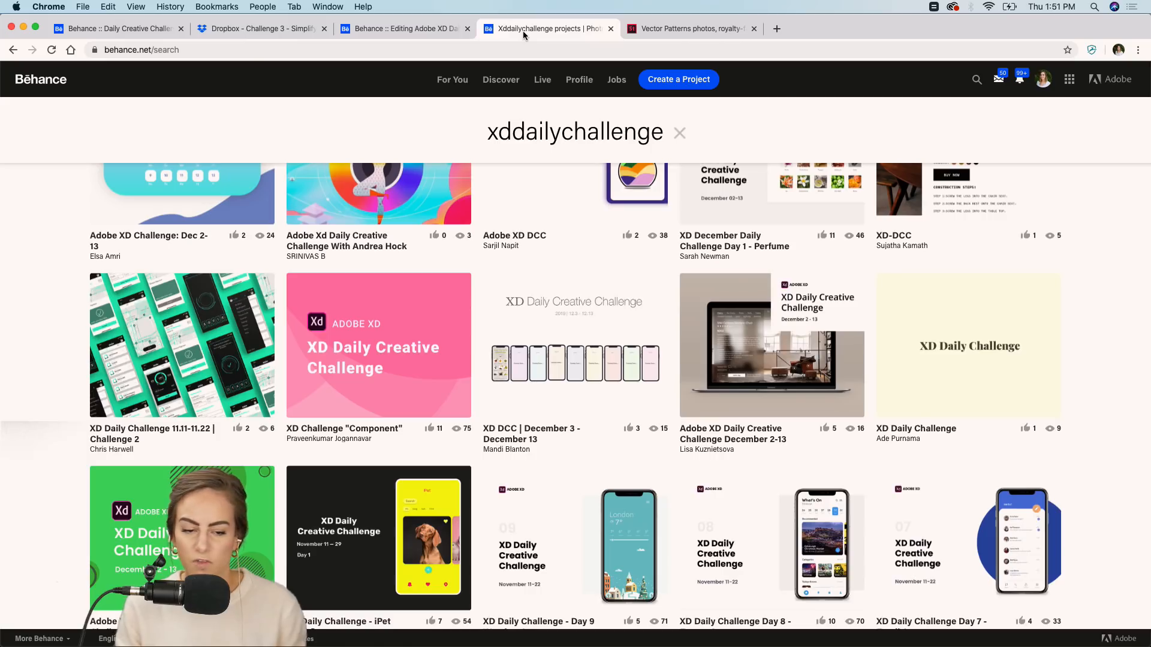
{"action": "left_click", "coordinate": [52, 51]}
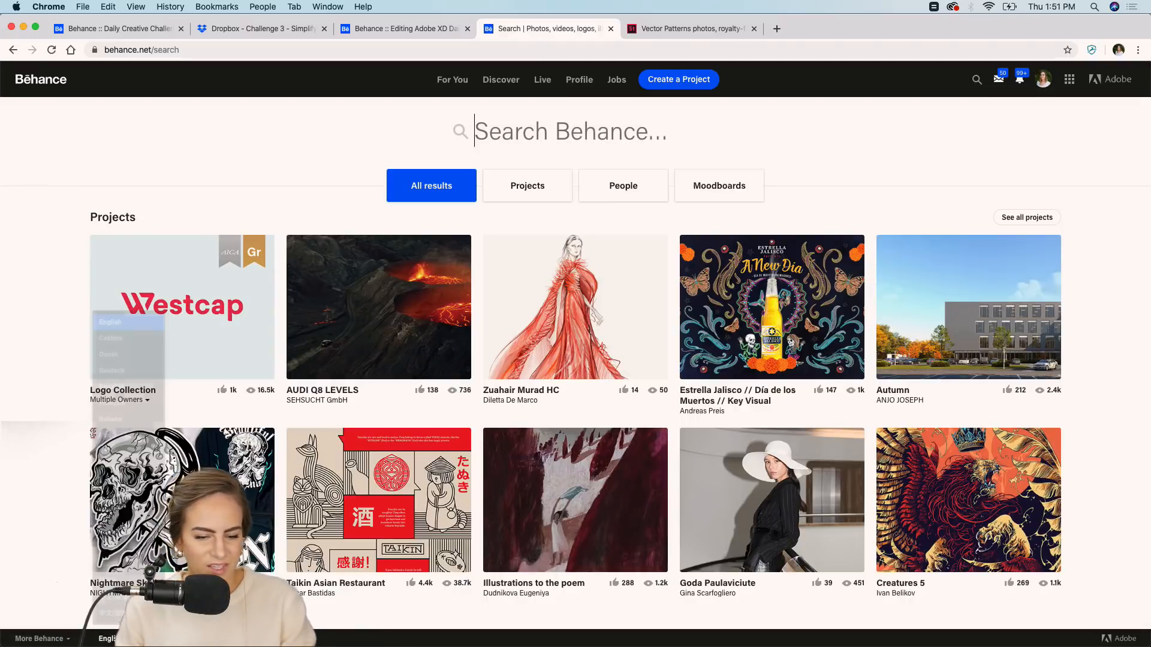
{"action": "type", "text": "xdd"}
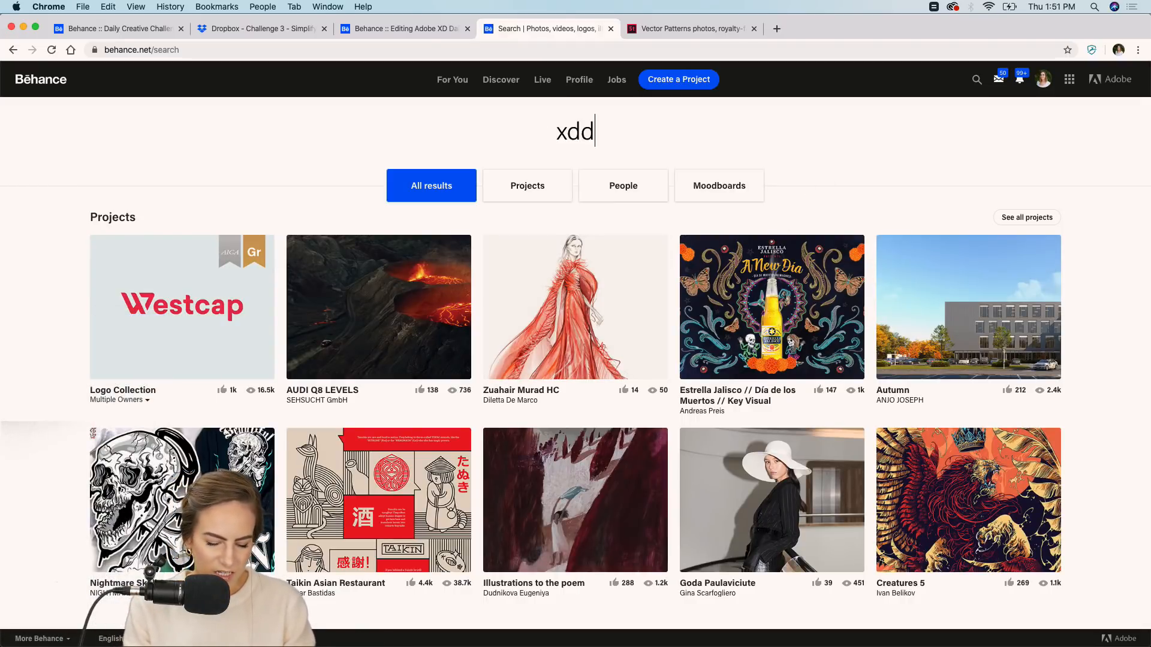
{"action": "type", "text": "ailycreativ"}
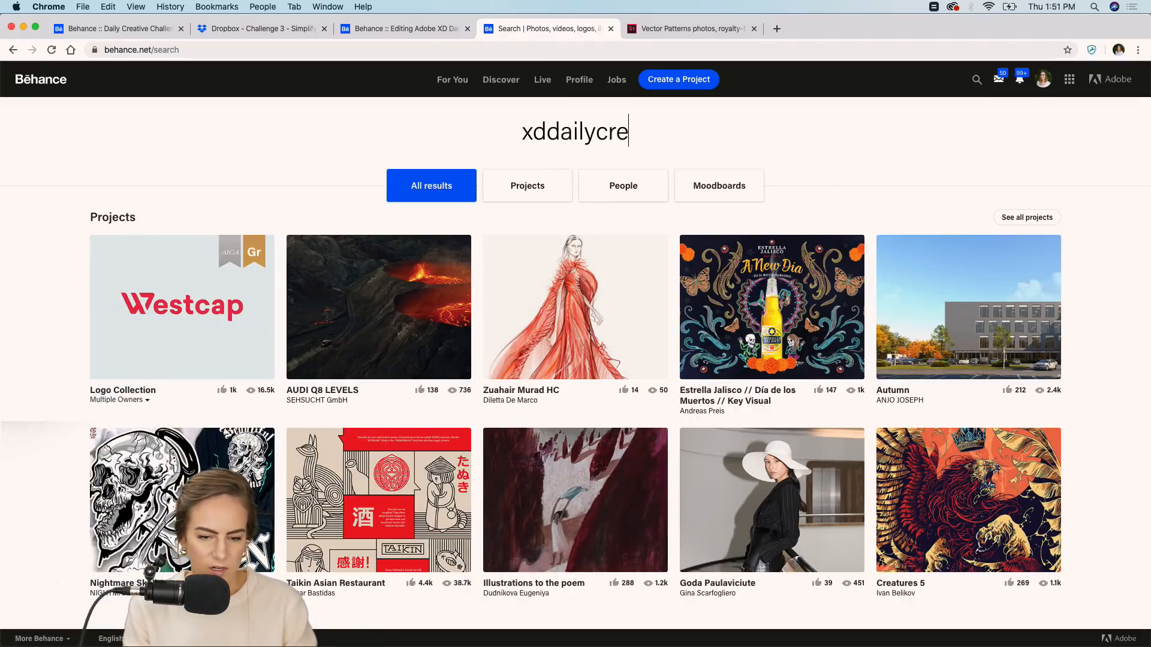
{"action": "key", "text": "BackSpace"}
{"action": "key", "text": "BackSpace"}
{"action": "key", "text": "BackSpace"}
{"action": "key", "text": "BackSpace"}
{"action": "key", "text": "BackSpace"}
{"action": "key", "text": "BackSpace"}
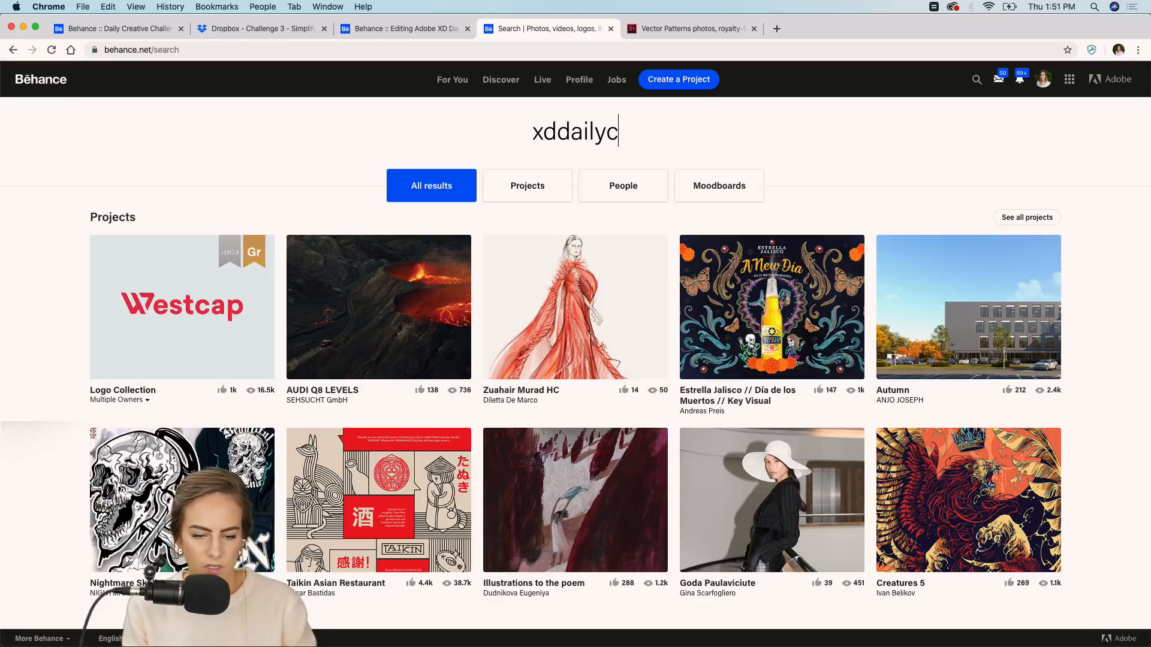
{"action": "type", "text": "hallenge"}
{"action": "key", "text": "Return"}
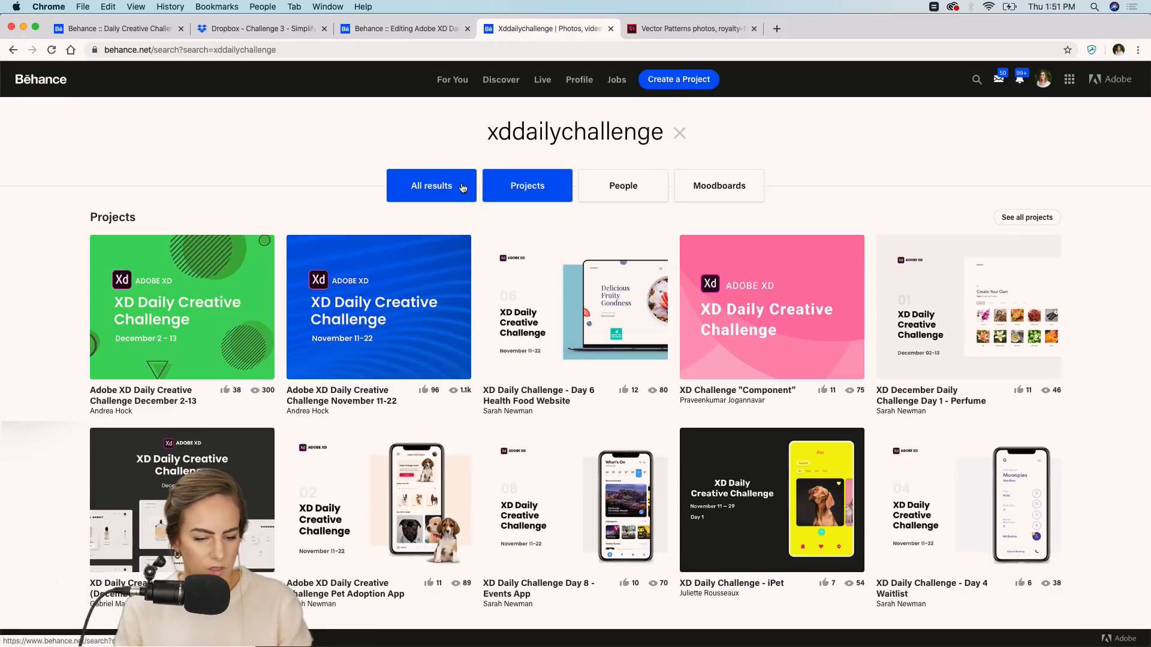
Limit the xddailychallenge search to projects and sort them by Most Recent.
{"action": "left_click", "coordinate": [489, 188]}
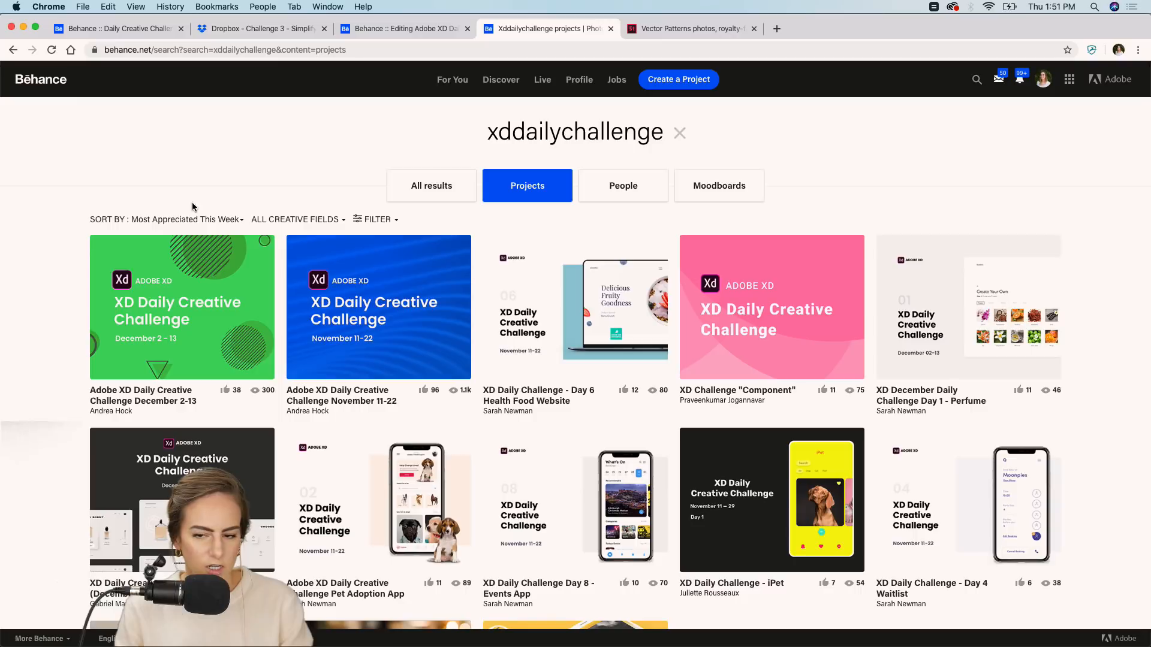
{"action": "left_click", "coordinate": [175, 221]}
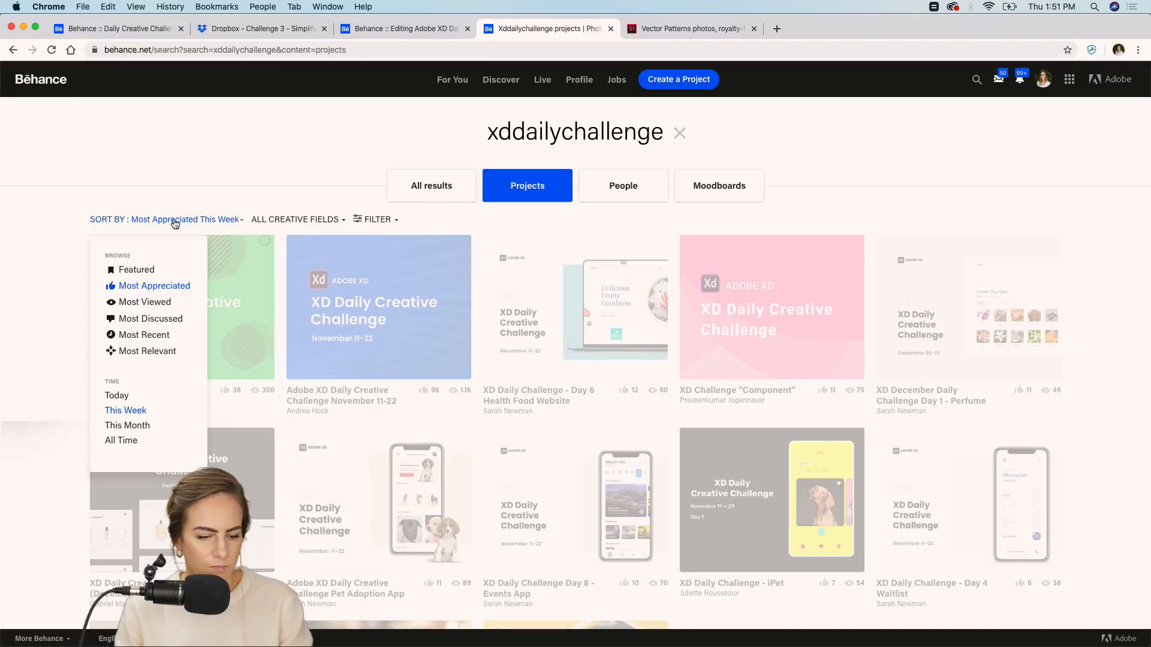
{"action": "left_click", "coordinate": [144, 335]}
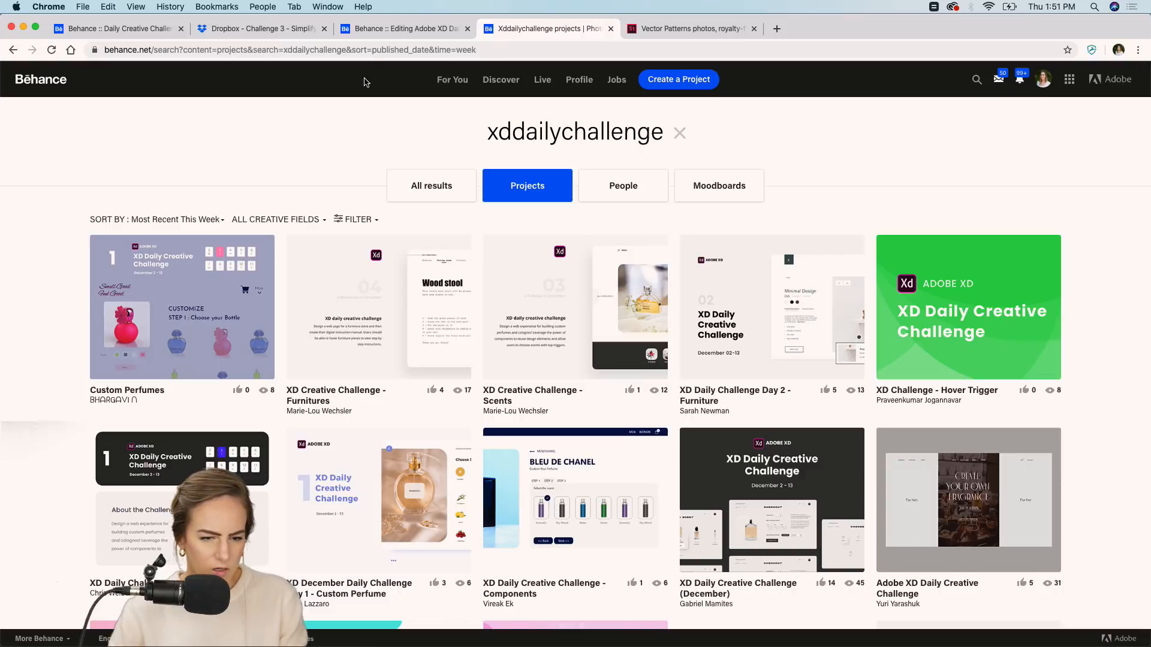
Review the furniture store challenge brief and its Chair & Table Set design in the Behance project being edited.
{"action": "left_click", "coordinate": [398, 30]}
{"action": "scroll", "coordinate": [382, 355], "scroll_direction": "down", "scroll_amount": 10}
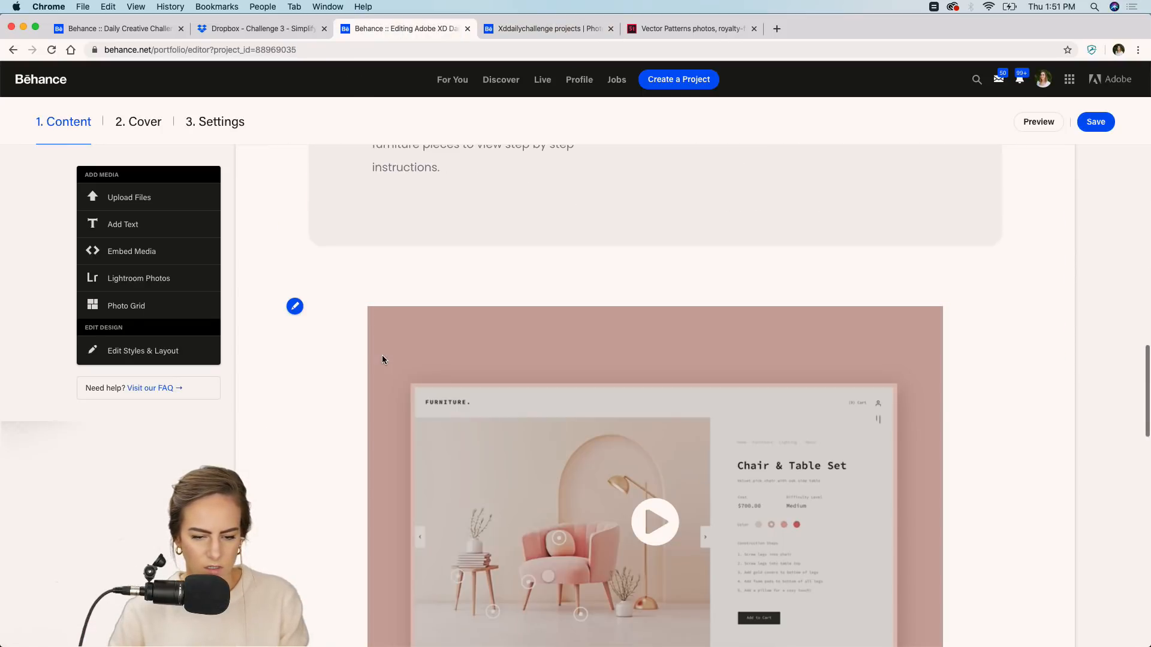
{"action": "scroll", "coordinate": [383, 358], "scroll_direction": "down", "scroll_amount": 3}
{"action": "scroll", "coordinate": [383, 358], "scroll_direction": "up", "scroll_amount": 6}
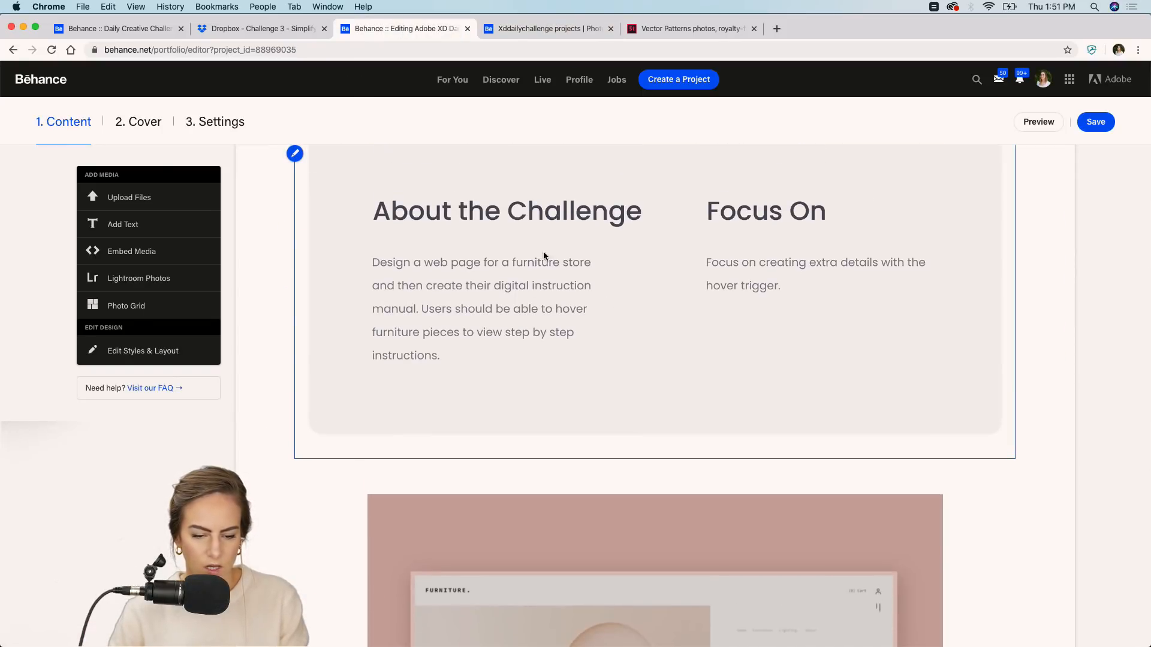
Browse the recent xddailychallenge projects, open XD Creative Challenge - Furnitures and look through its Wood stool page designs.
{"action": "left_click", "coordinate": [515, 30]}
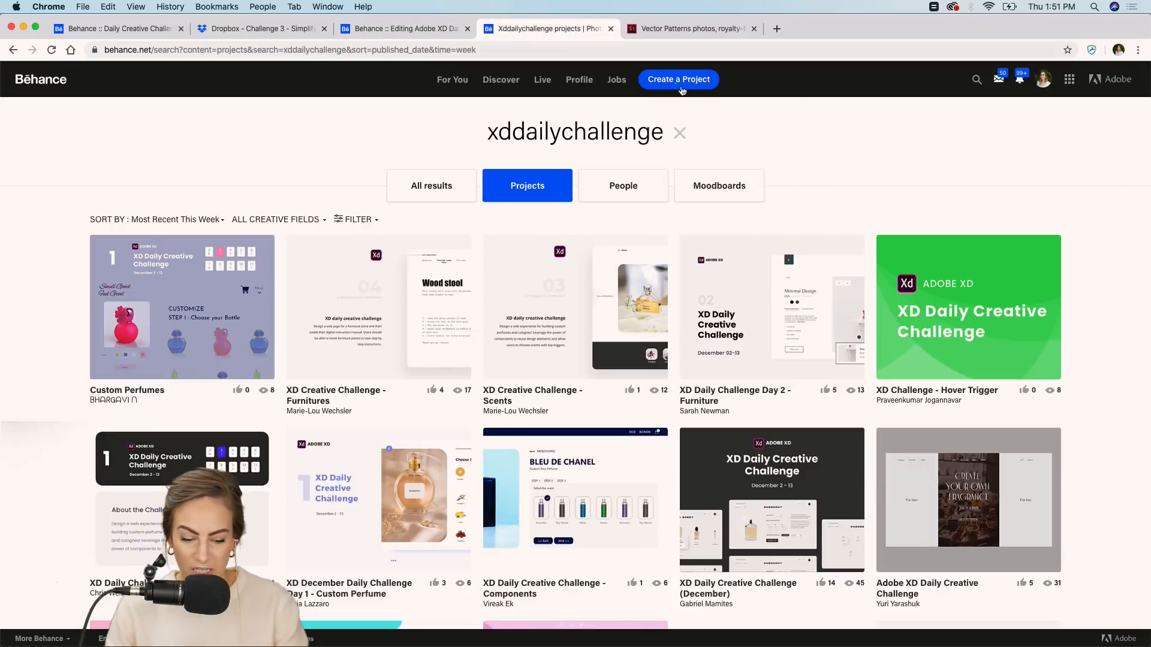
{"action": "scroll", "coordinate": [780, 142], "scroll_direction": "down", "scroll_amount": 3}
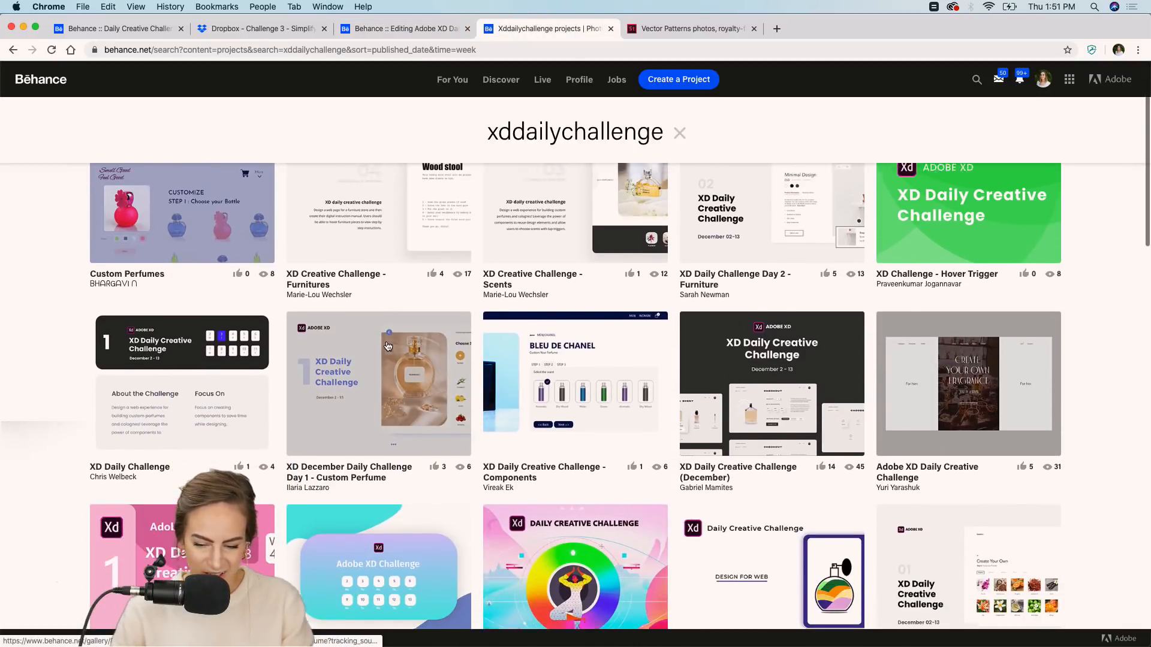
{"action": "scroll", "coordinate": [359, 327], "scroll_direction": "up", "scroll_amount": 2}
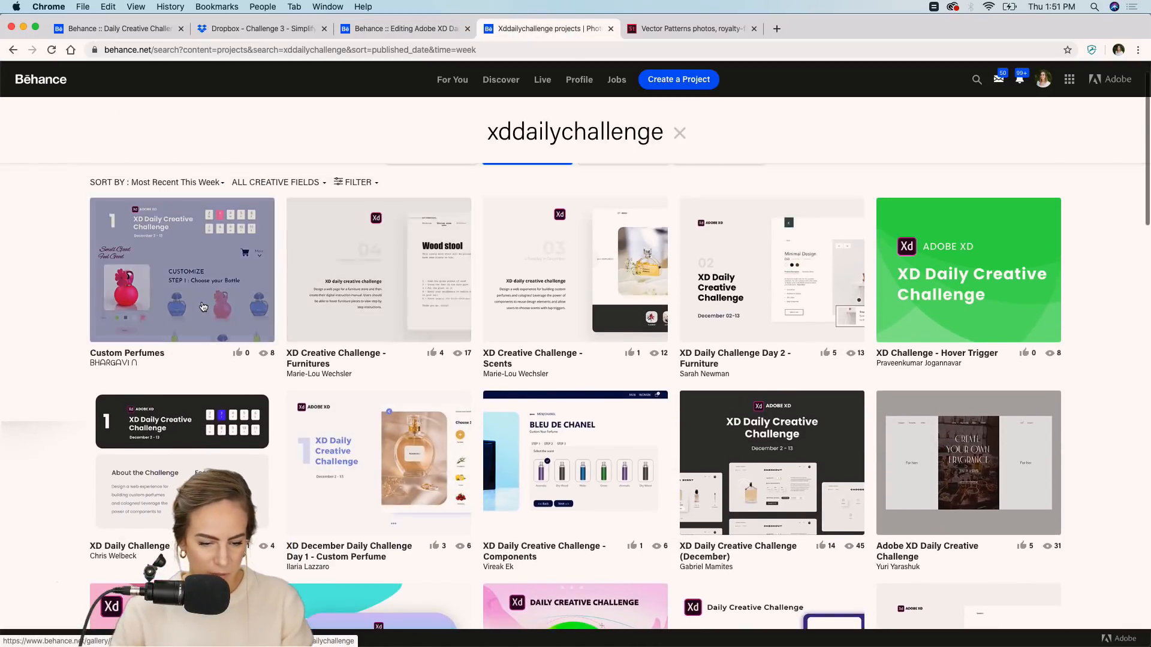
{"action": "left_click", "coordinate": [330, 306]}
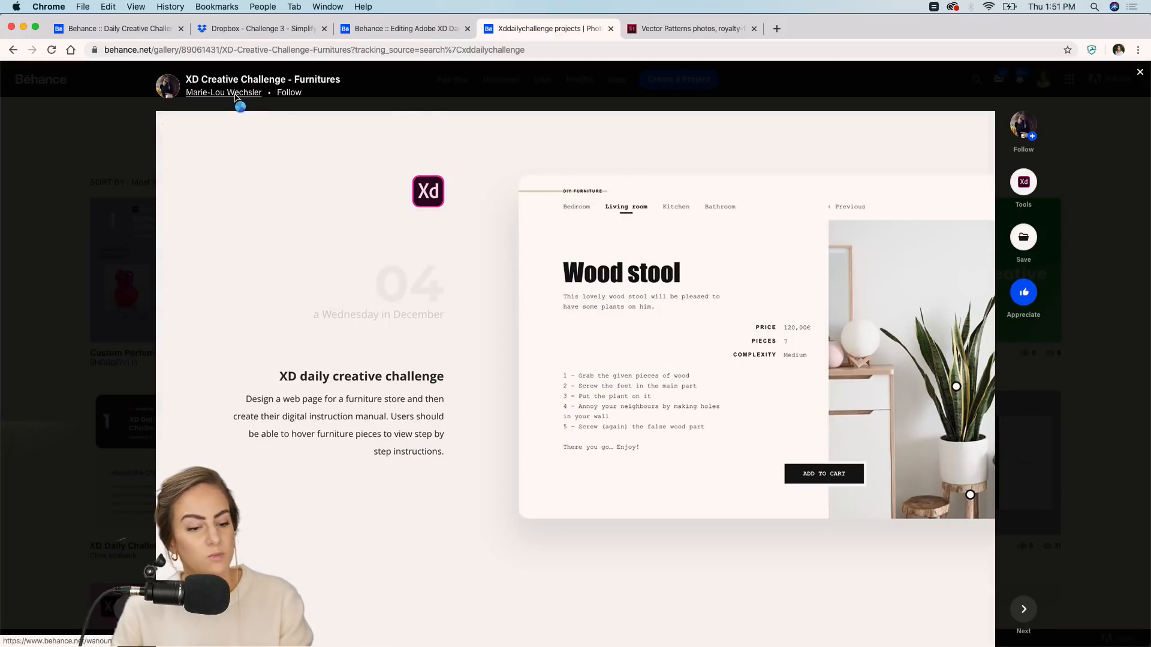
{"action": "mouse_move", "coordinate": [237, 99]}
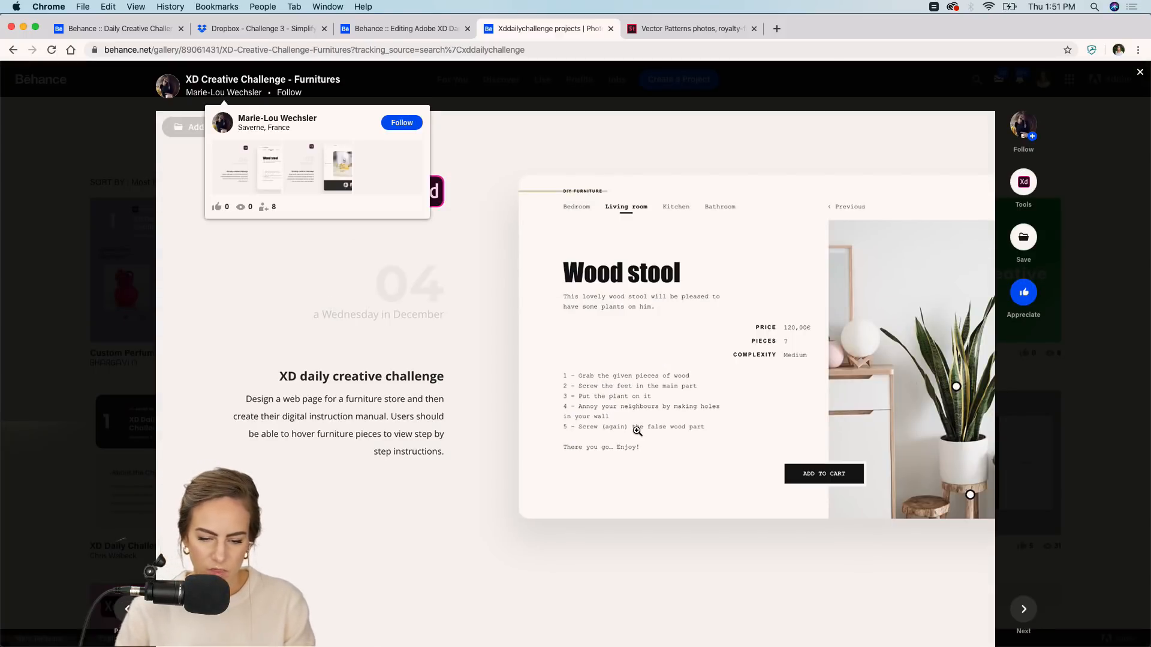
{"action": "scroll", "coordinate": [636, 431], "scroll_direction": "down", "scroll_amount": 7}
{"action": "scroll", "coordinate": [637, 431], "scroll_direction": "down", "scroll_amount": 2}
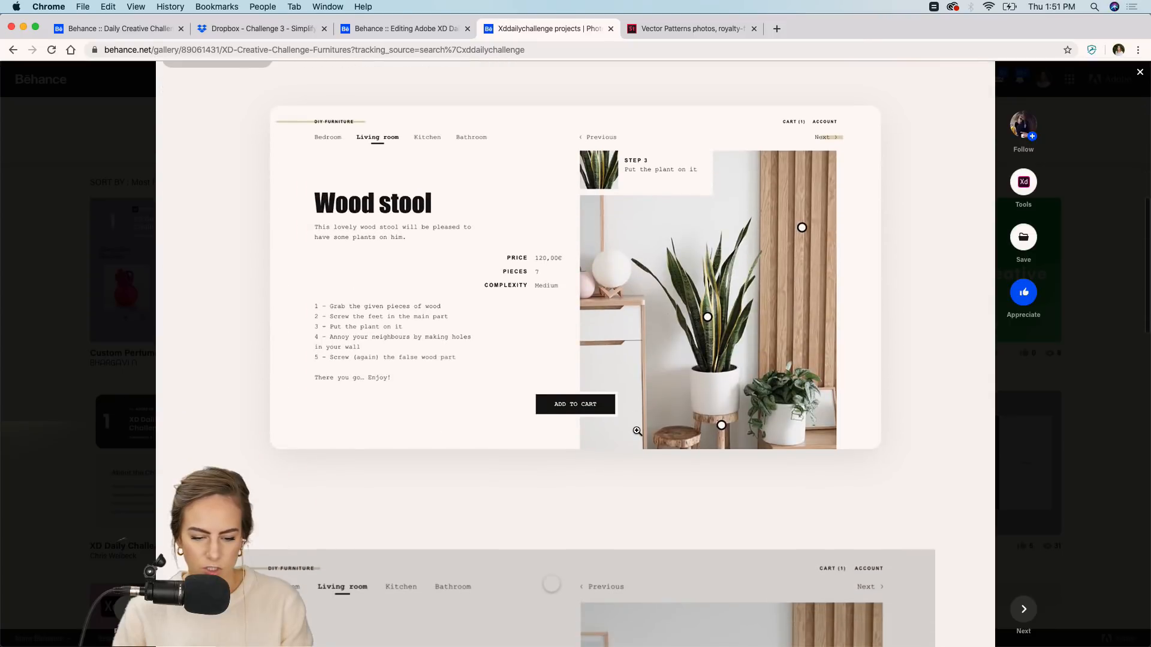
{"action": "scroll", "coordinate": [556, 510], "scroll_direction": "down", "scroll_amount": 8}
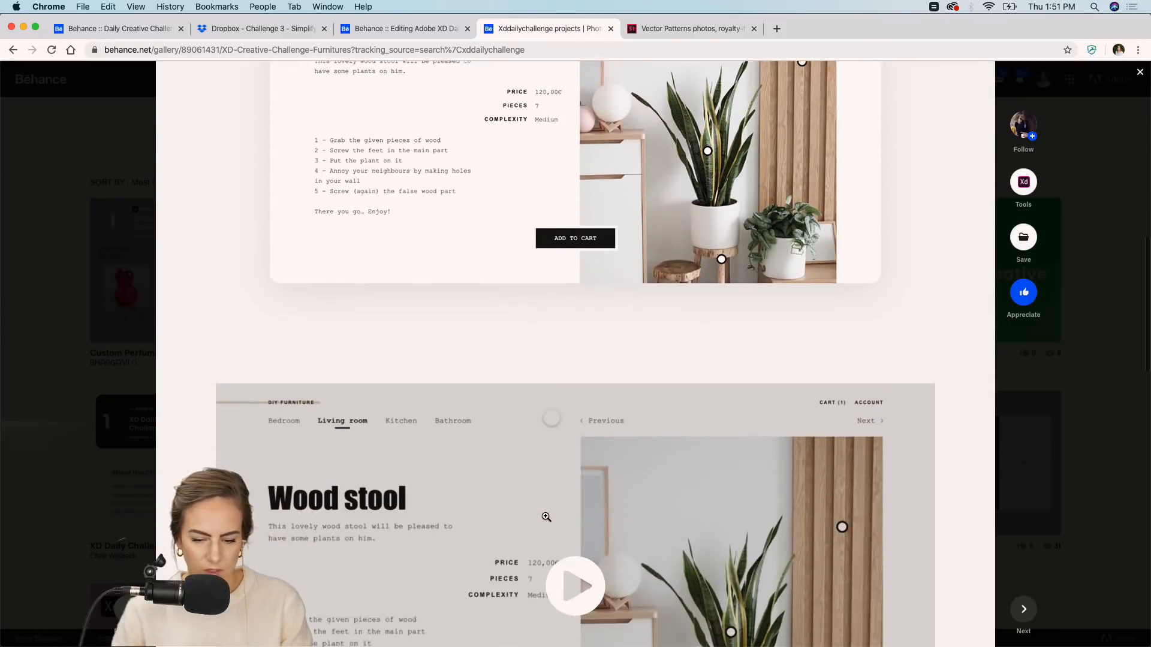
Watch the Wood stool prototype video in full screen and close the XD Creative Challenge - Furnitures project.
{"action": "left_click", "coordinate": [579, 442]}
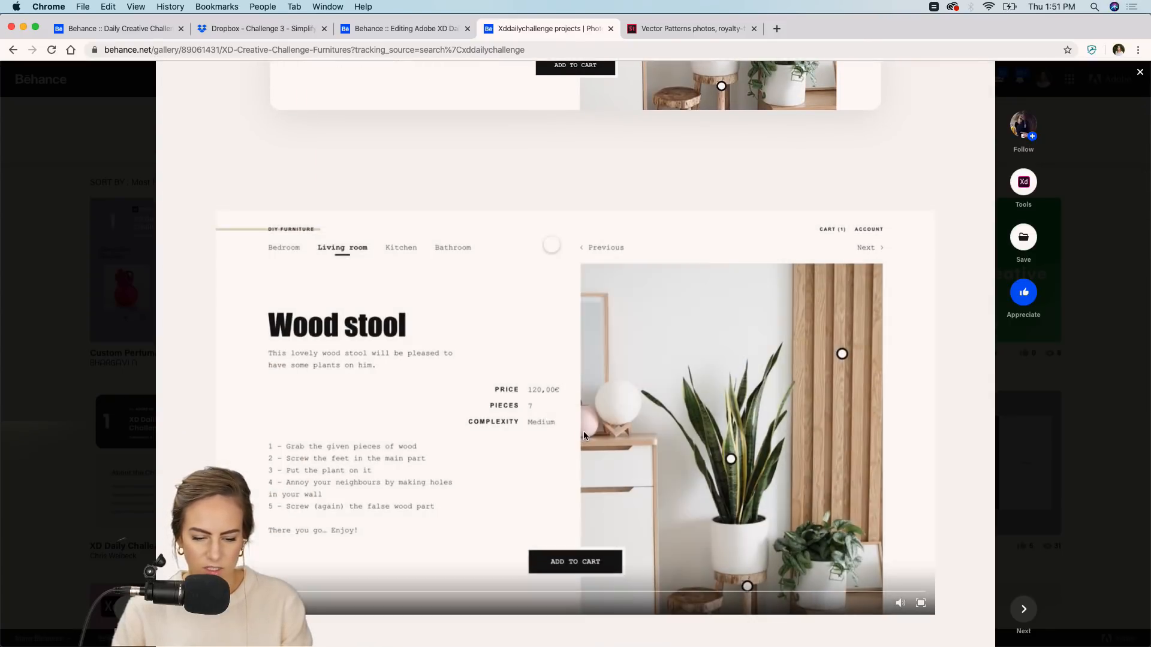
{"action": "scroll", "coordinate": [832, 467], "scroll_direction": "down", "scroll_amount": 2}
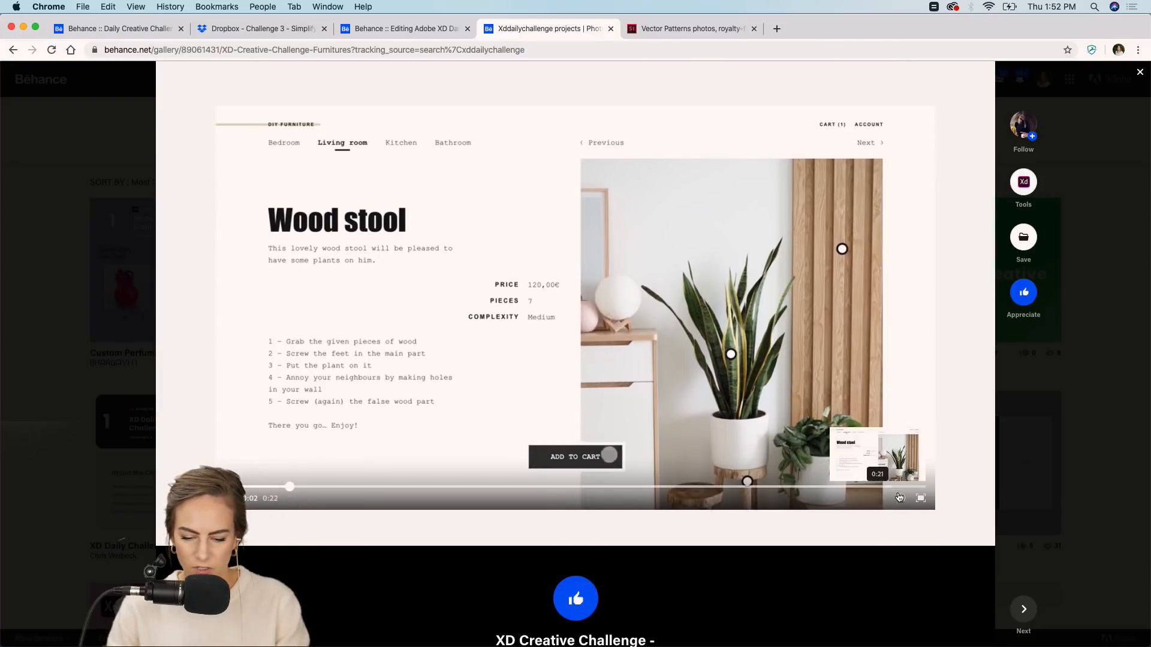
{"action": "left_click", "coordinate": [920, 499]}
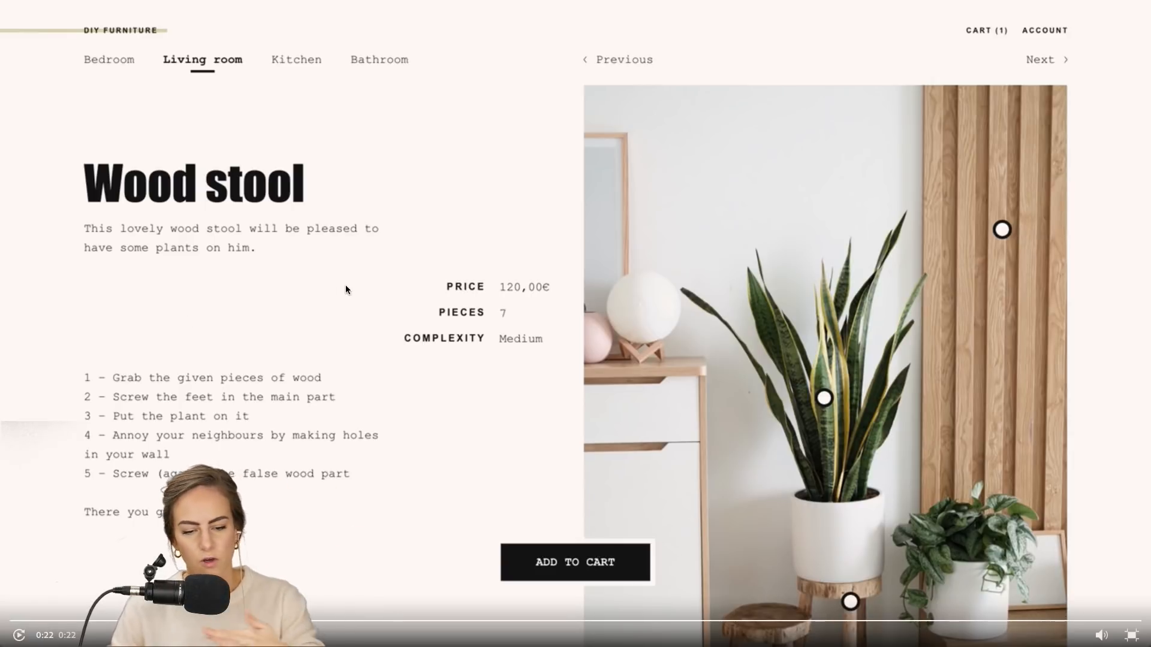
{"action": "left_click", "coordinate": [1132, 636]}
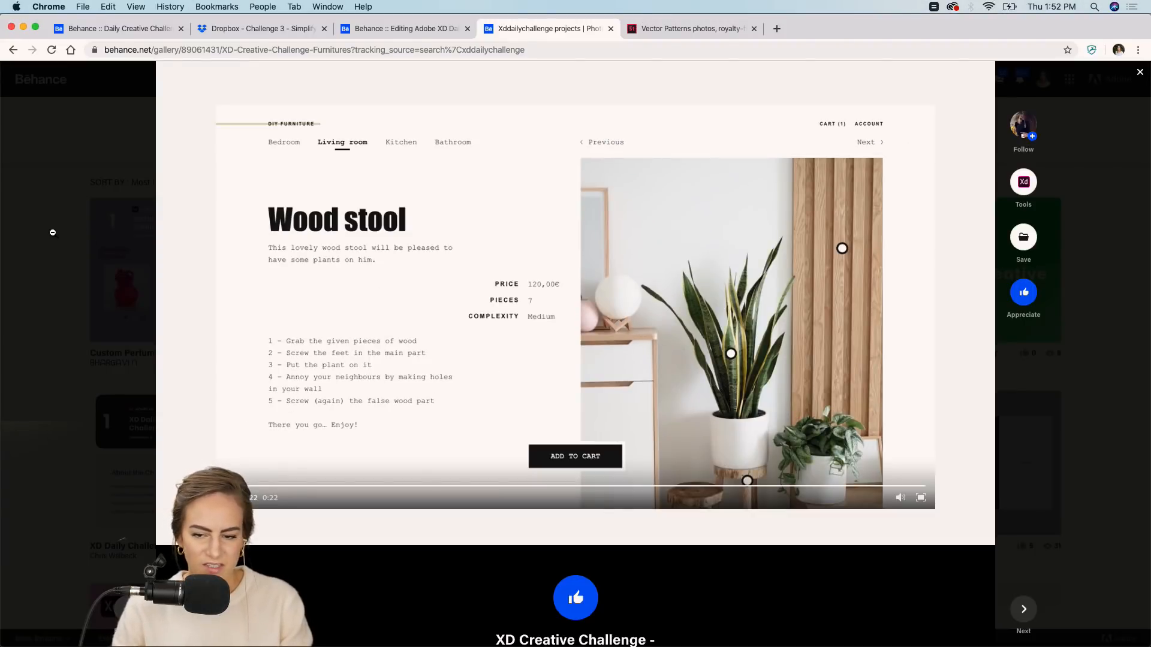
{"action": "left_click", "coordinate": [52, 232]}
Glance over the remaining xddailychallenge results, switch to Discord and look through the posts in the design-other channel.
{"action": "scroll", "coordinate": [535, 285], "scroll_direction": "down", "scroll_amount": 3}
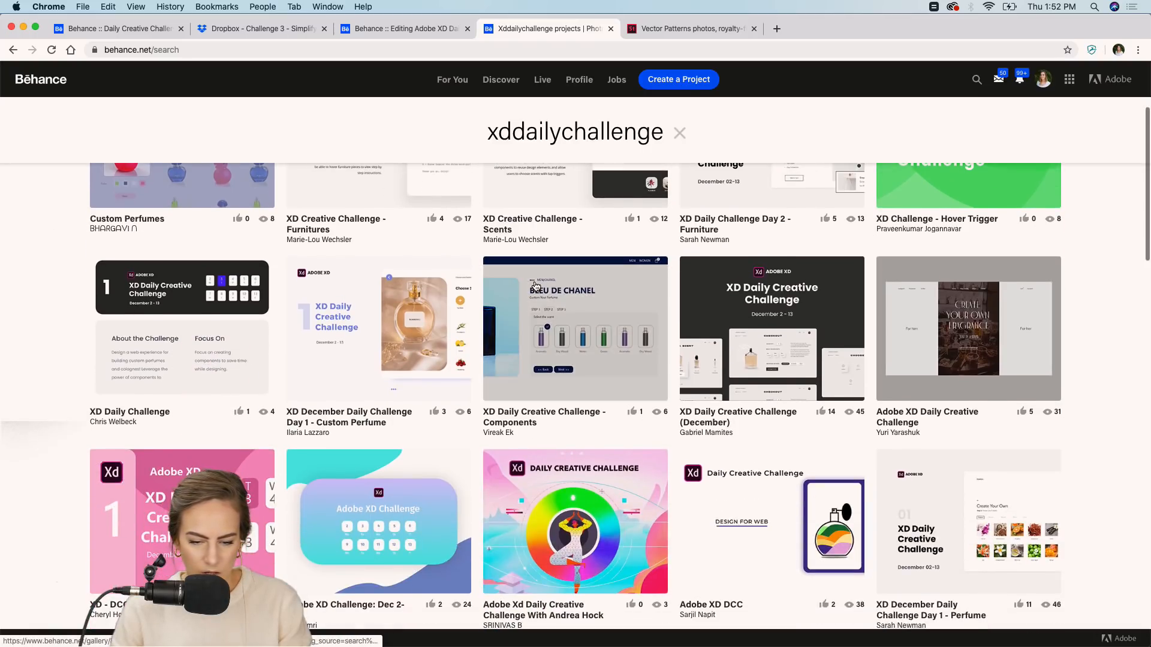
{"action": "scroll", "coordinate": [535, 286], "scroll_direction": "down", "scroll_amount": 1}
{"action": "mouse_move", "coordinate": [504, 646]}
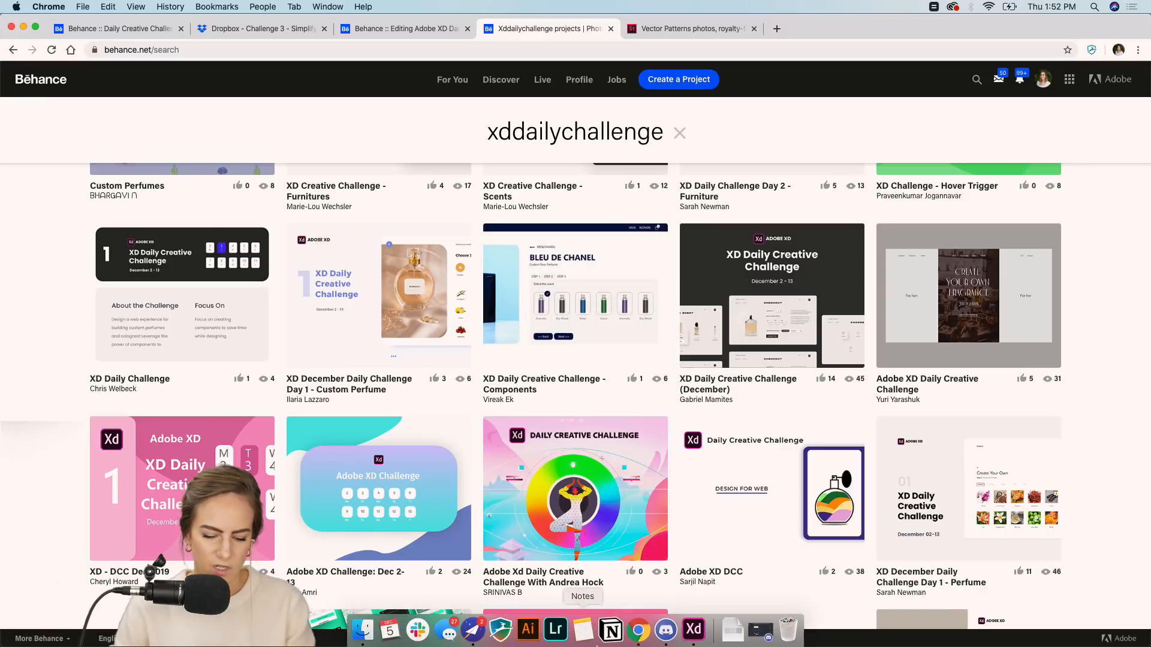
{"action": "left_click", "coordinate": [666, 630]}
{"action": "scroll", "coordinate": [620, 318], "scroll_direction": "down", "scroll_amount": 15}
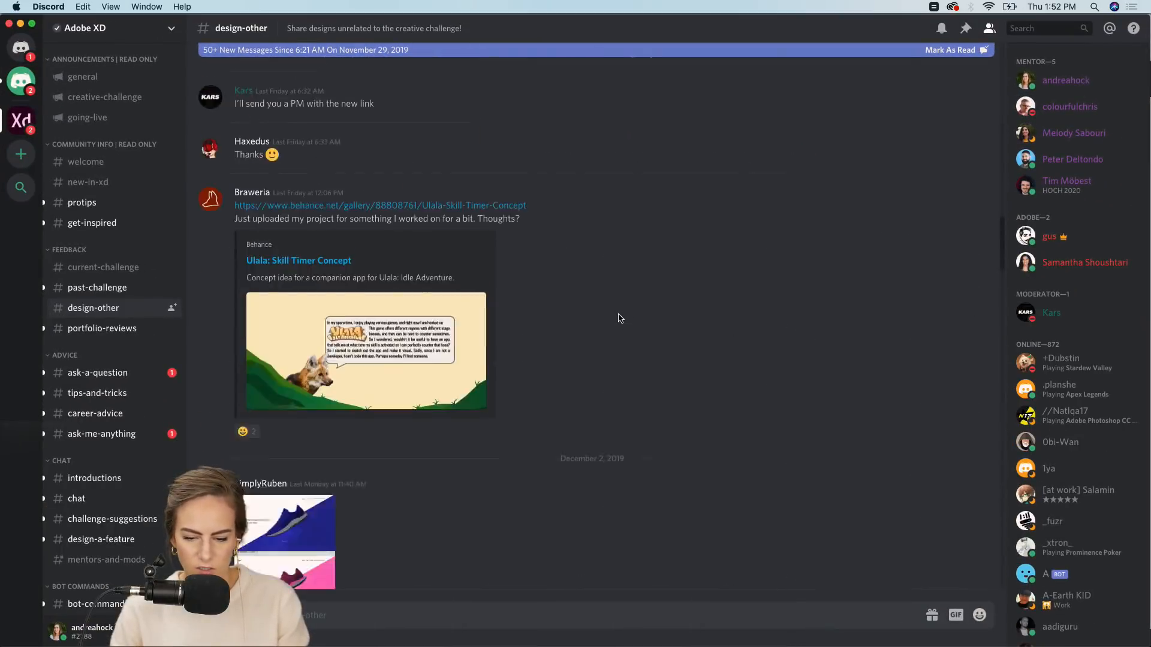
{"action": "scroll", "coordinate": [620, 317], "scroll_direction": "up", "scroll_amount": 10}
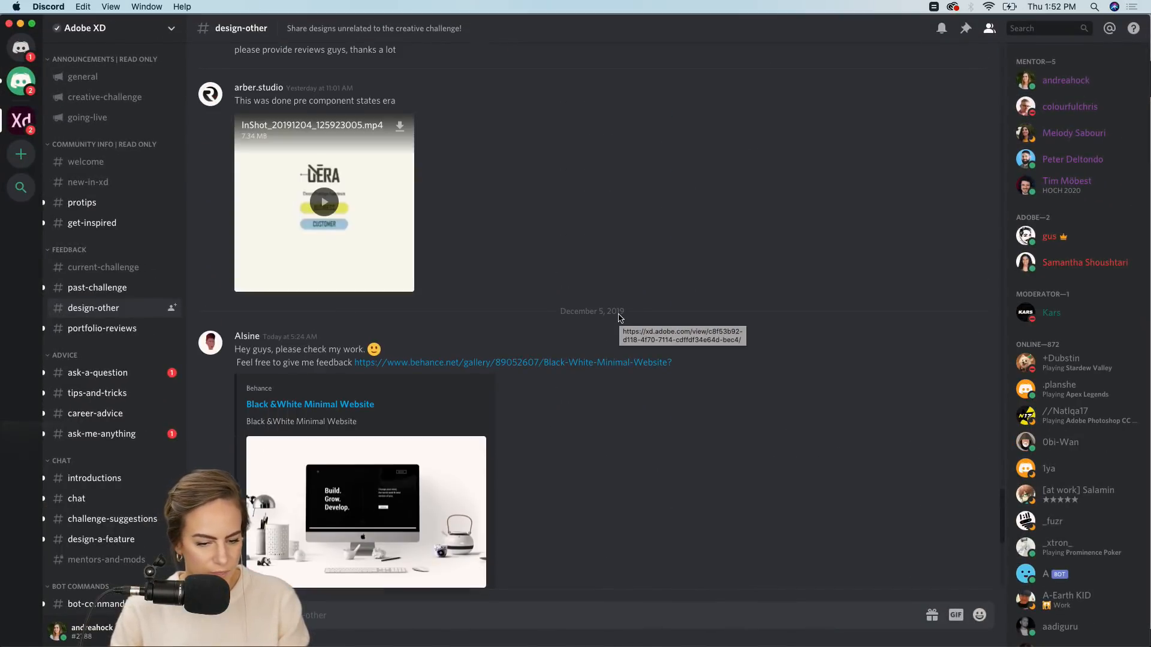
{"action": "scroll", "coordinate": [620, 318], "scroll_direction": "up", "scroll_amount": 3}
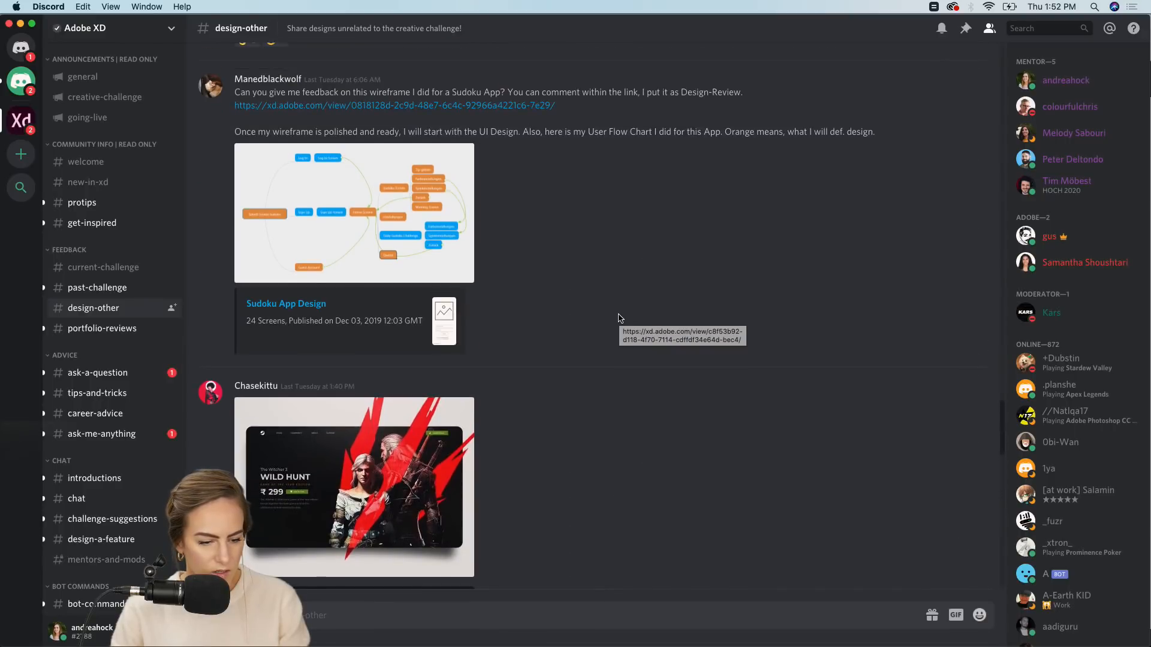
Go to the current-challenge channel and open the shared adobexdcreativechallenge Behance project.
{"action": "left_click", "coordinate": [90, 267]}
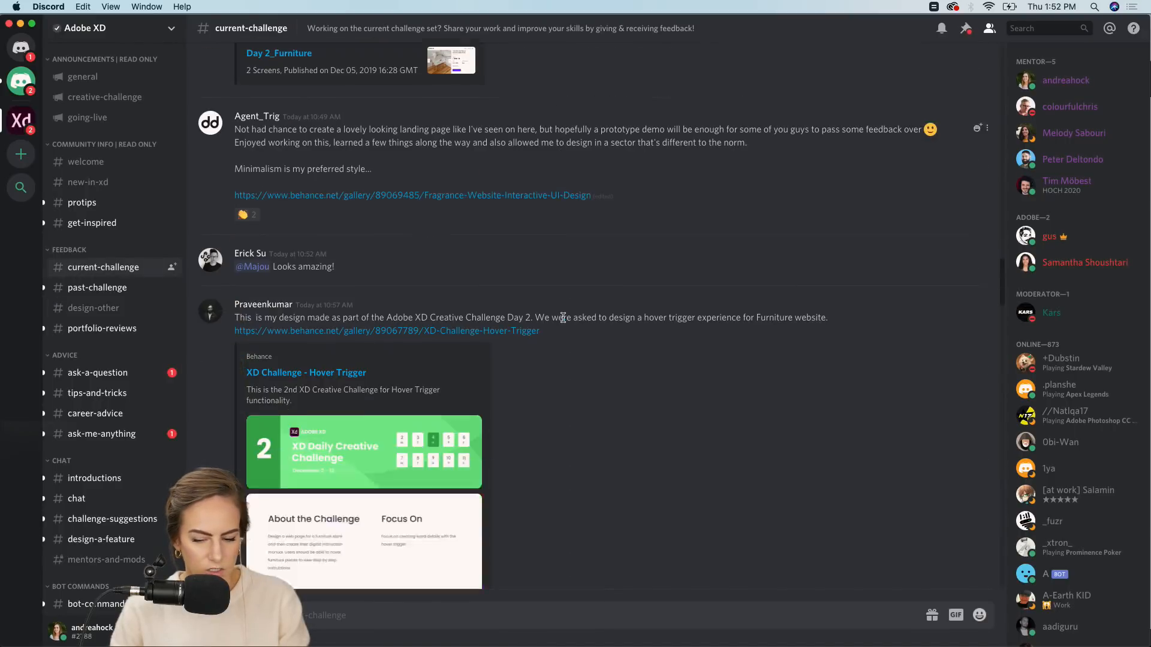
{"action": "scroll", "coordinate": [562, 321], "scroll_direction": "up", "scroll_amount": 5}
{"action": "scroll", "coordinate": [562, 321], "scroll_direction": "up", "scroll_amount": 3}
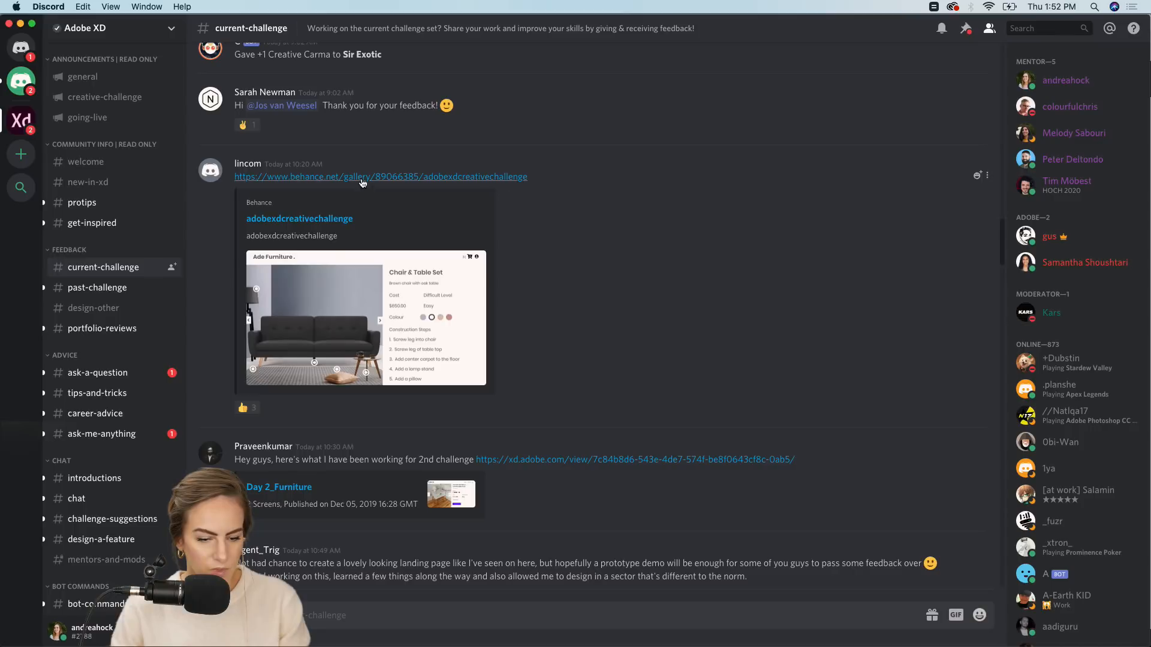
{"action": "left_click", "coordinate": [362, 177]}
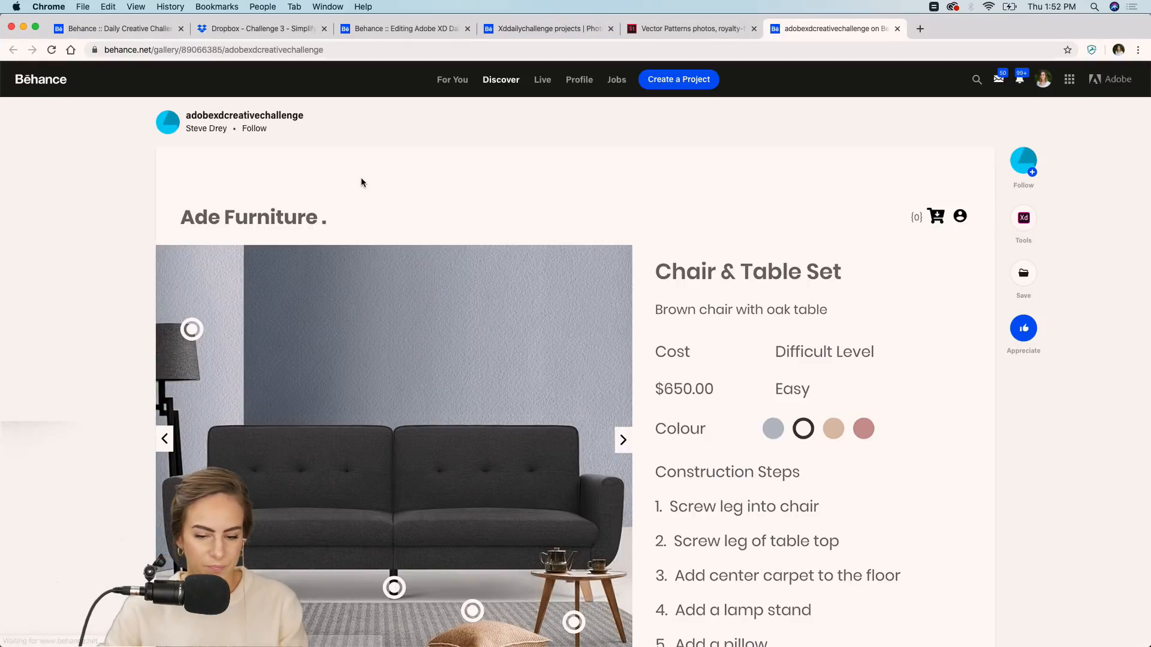
Review the Ade Furniture Chair & Table Set design and watch its prototype video in full screen.
{"action": "scroll", "coordinate": [362, 183], "scroll_direction": "down", "scroll_amount": 4}
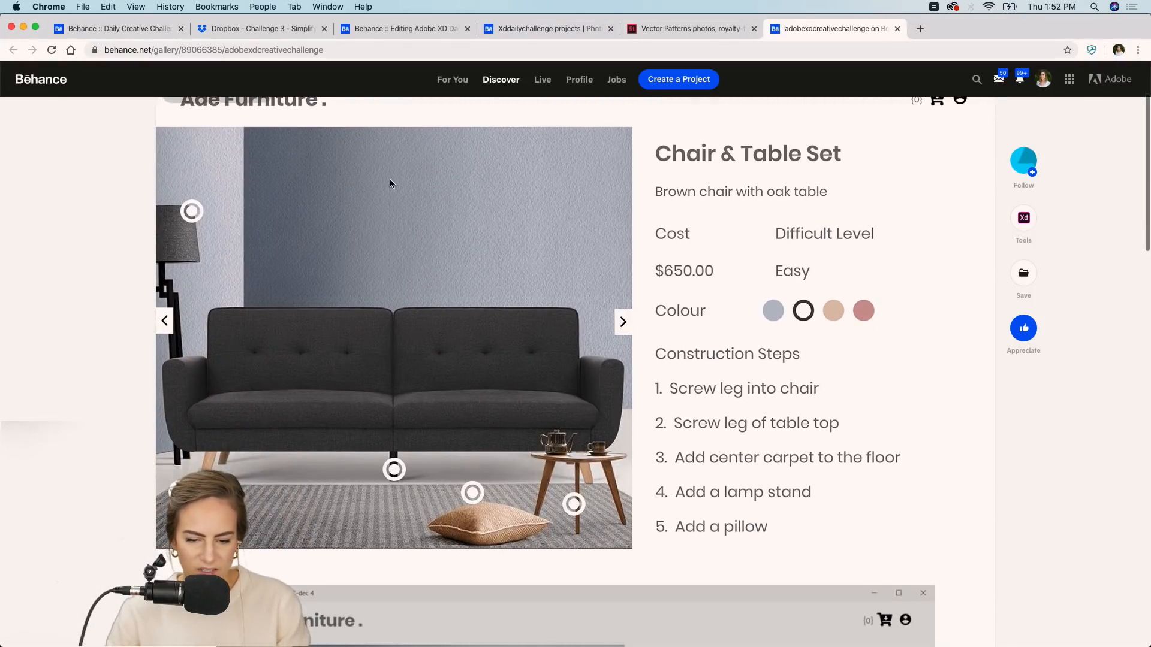
{"action": "scroll", "coordinate": [902, 236], "scroll_direction": "down", "scroll_amount": 1}
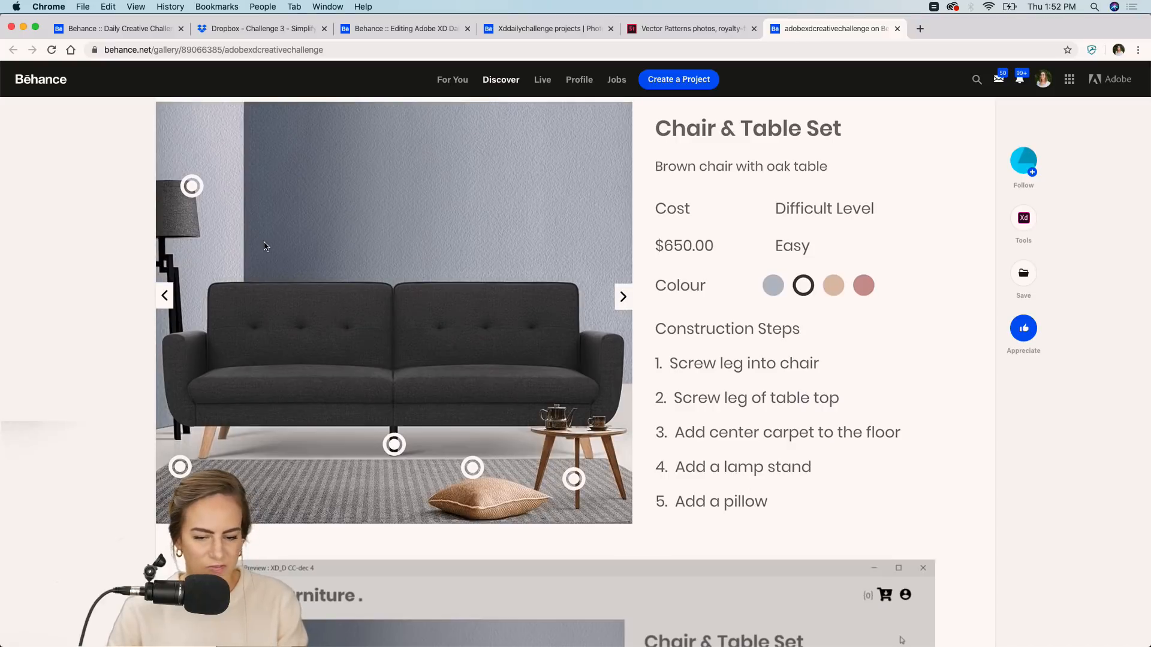
{"action": "scroll", "coordinate": [501, 271], "scroll_direction": "down", "scroll_amount": 1}
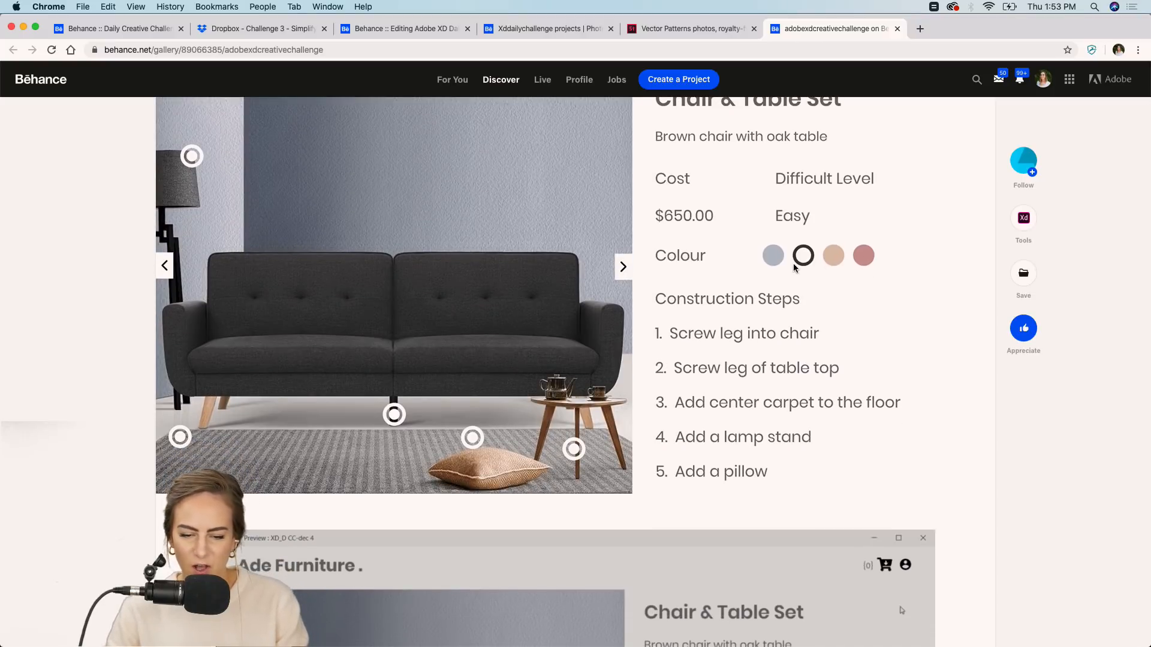
{"action": "scroll", "coordinate": [793, 264], "scroll_direction": "down", "scroll_amount": 10}
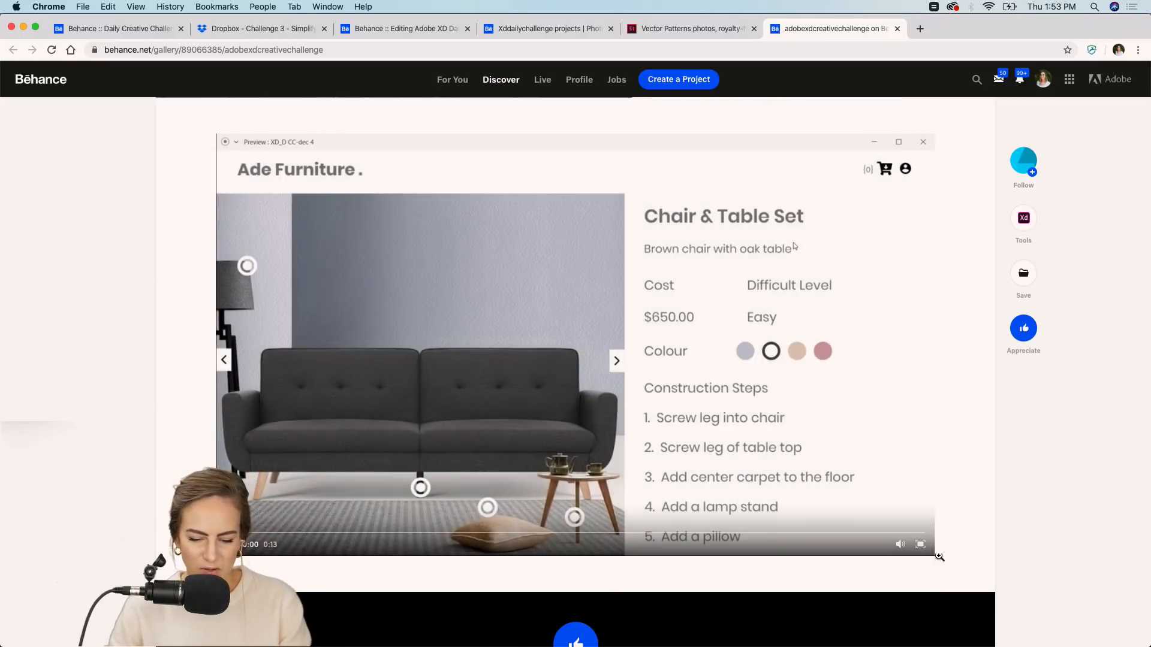
{"action": "left_click", "coordinate": [921, 544]}
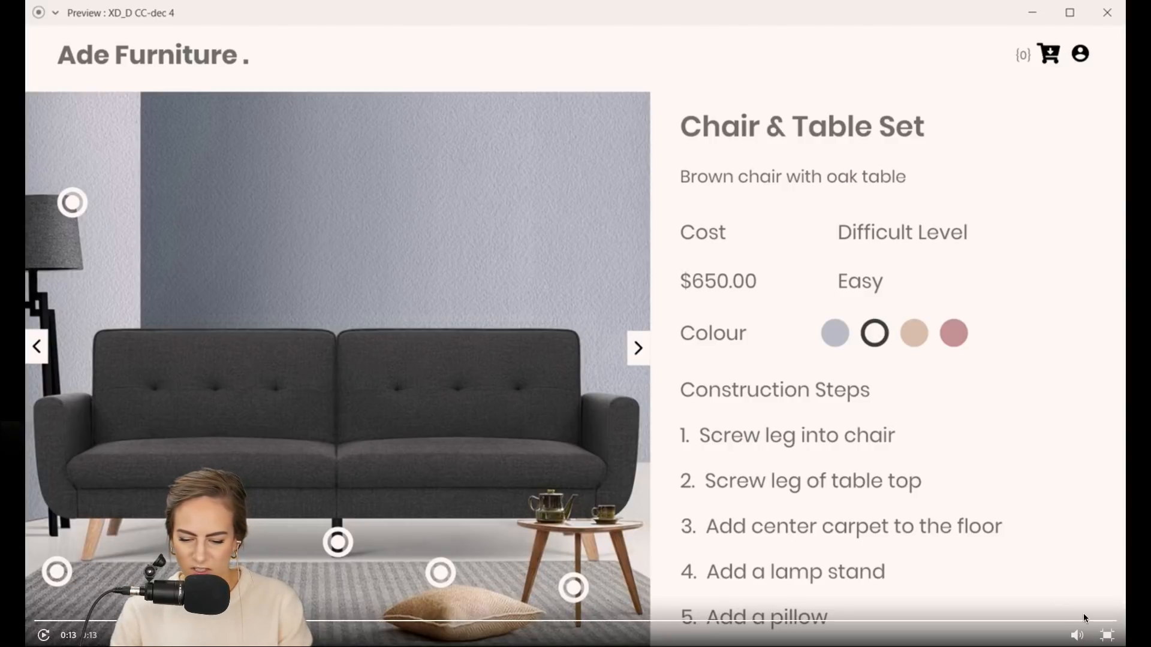
{"action": "left_click", "coordinate": [1108, 636]}
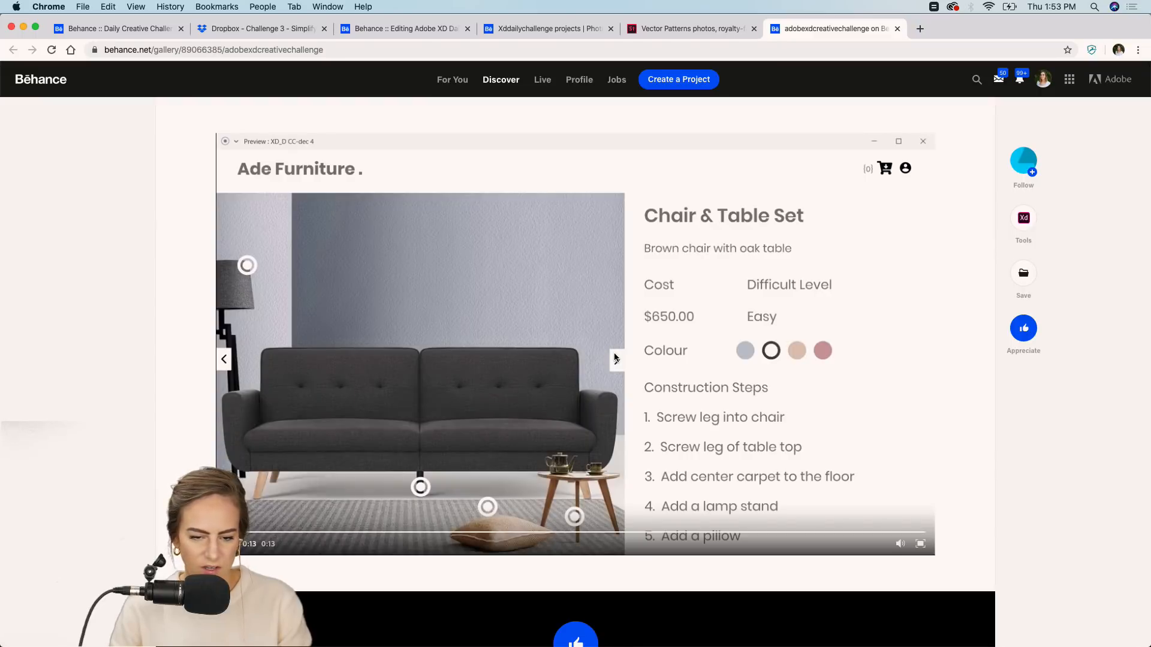
Return to Discord, browse earlier current-challenge posts and view the FURNYTURE rustic chair and table set image enlarged.
{"action": "left_click", "coordinate": [679, 630]}
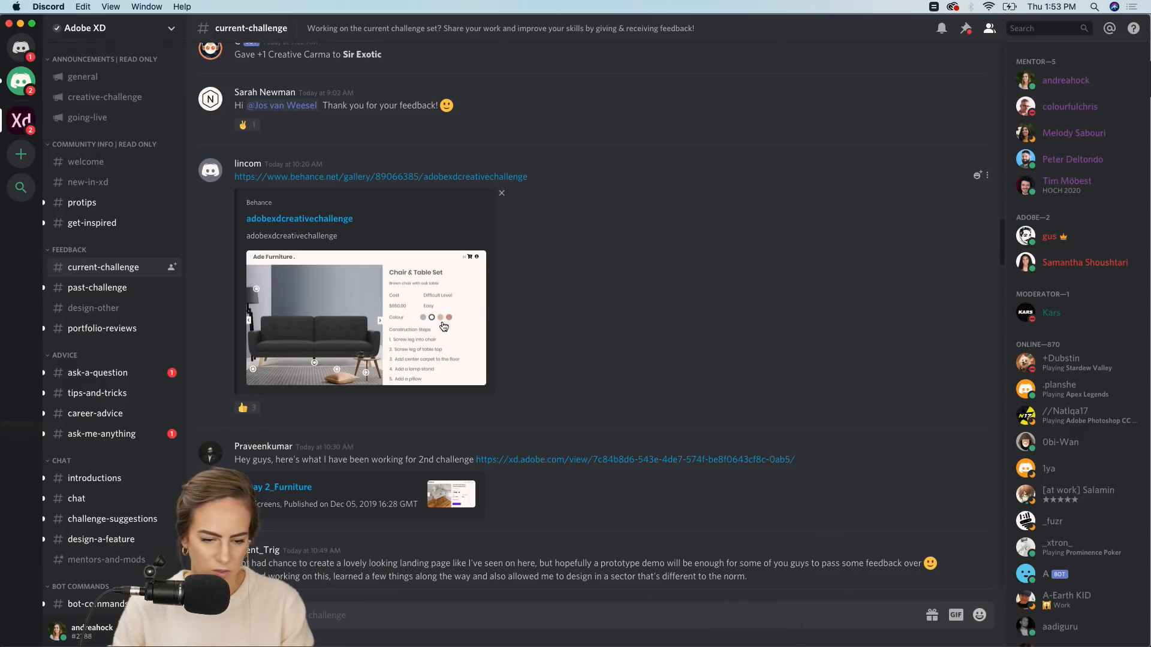
{"action": "scroll", "coordinate": [444, 326], "scroll_direction": "up", "scroll_amount": 15}
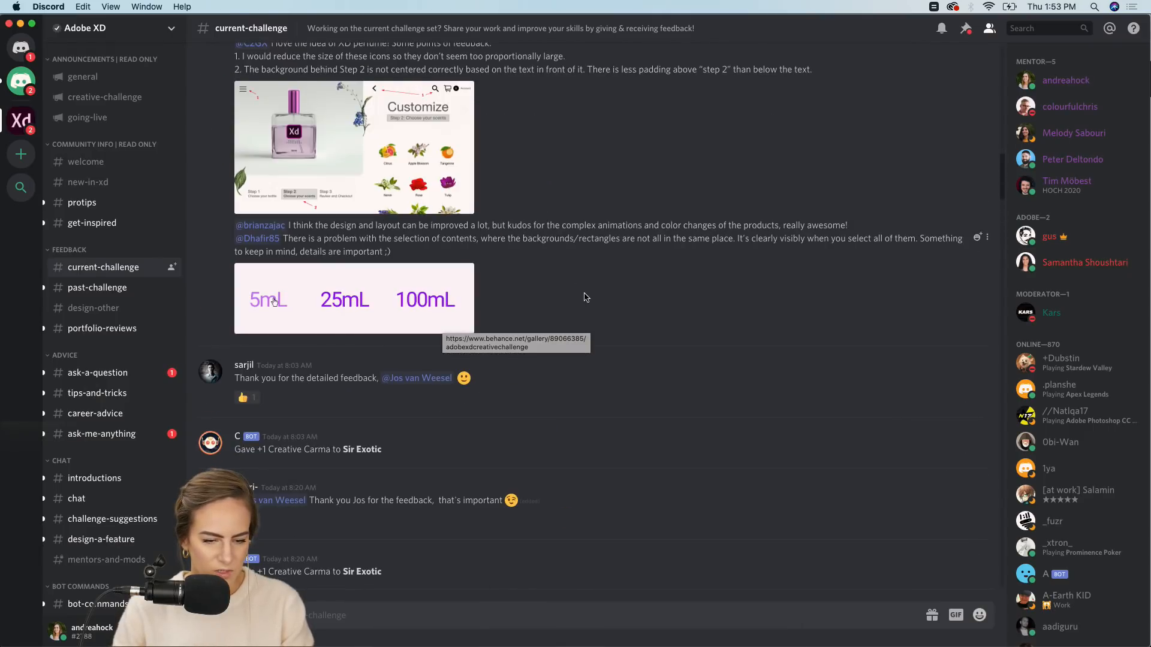
{"action": "scroll", "coordinate": [585, 297], "scroll_direction": "up", "scroll_amount": 15}
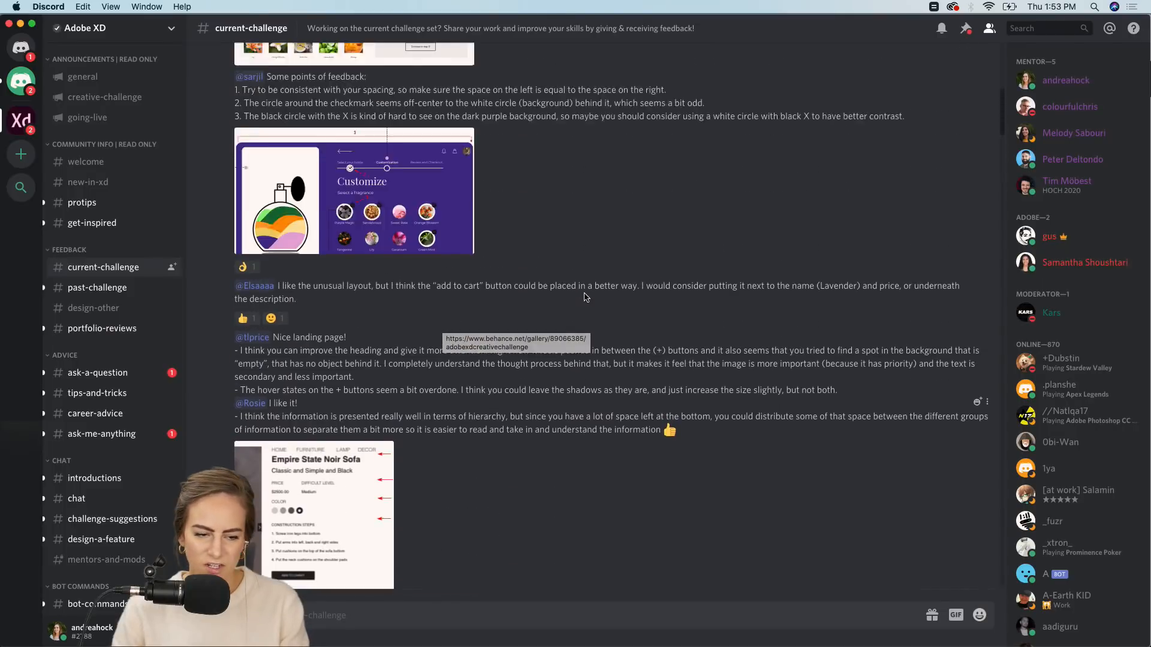
{"action": "scroll", "coordinate": [586, 297], "scroll_direction": "up", "scroll_amount": 15}
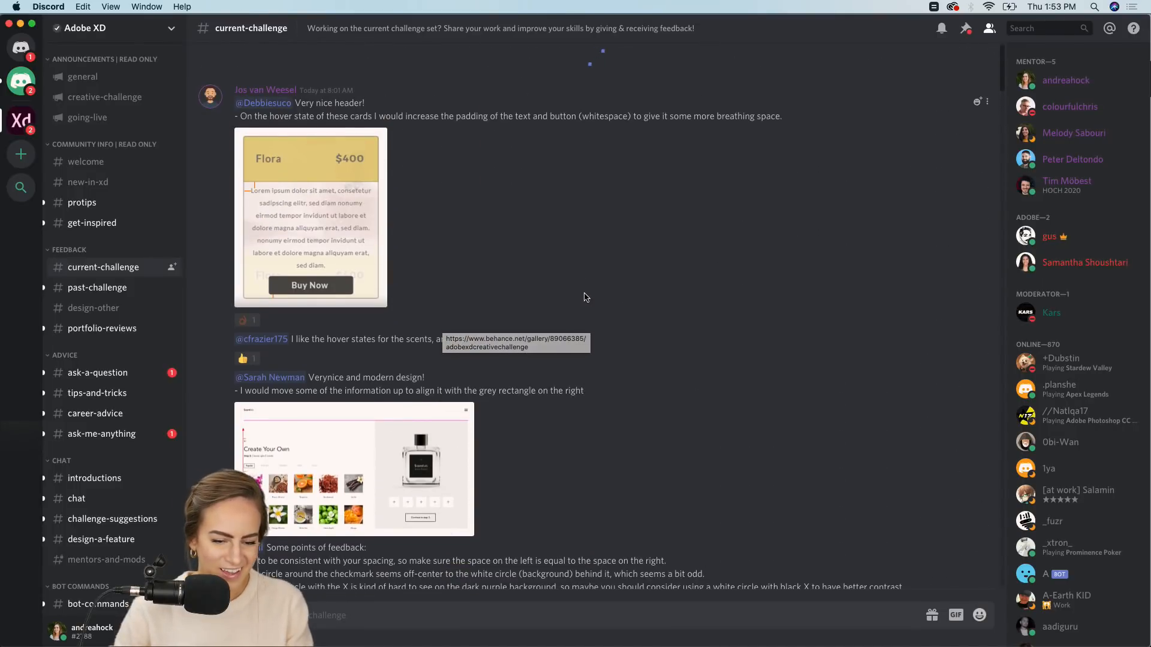
{"action": "scroll", "coordinate": [586, 298], "scroll_direction": "up", "scroll_amount": 15}
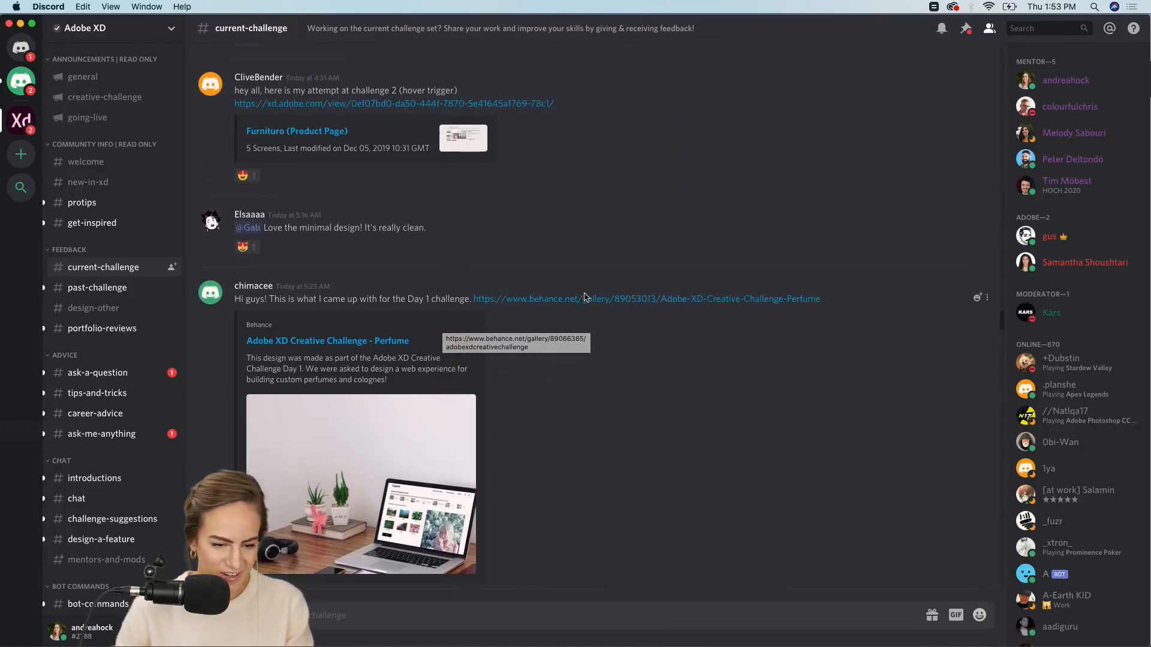
{"action": "scroll", "coordinate": [586, 298], "scroll_direction": "up", "scroll_amount": 15}
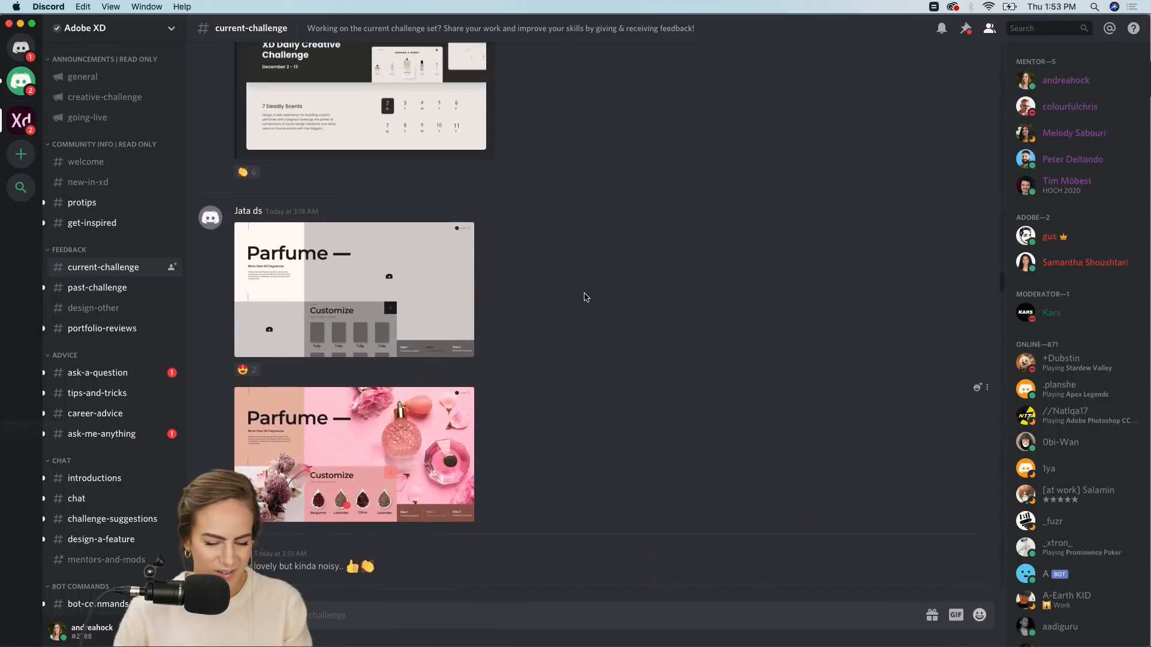
{"action": "scroll", "coordinate": [586, 297], "scroll_direction": "up", "scroll_amount": 10}
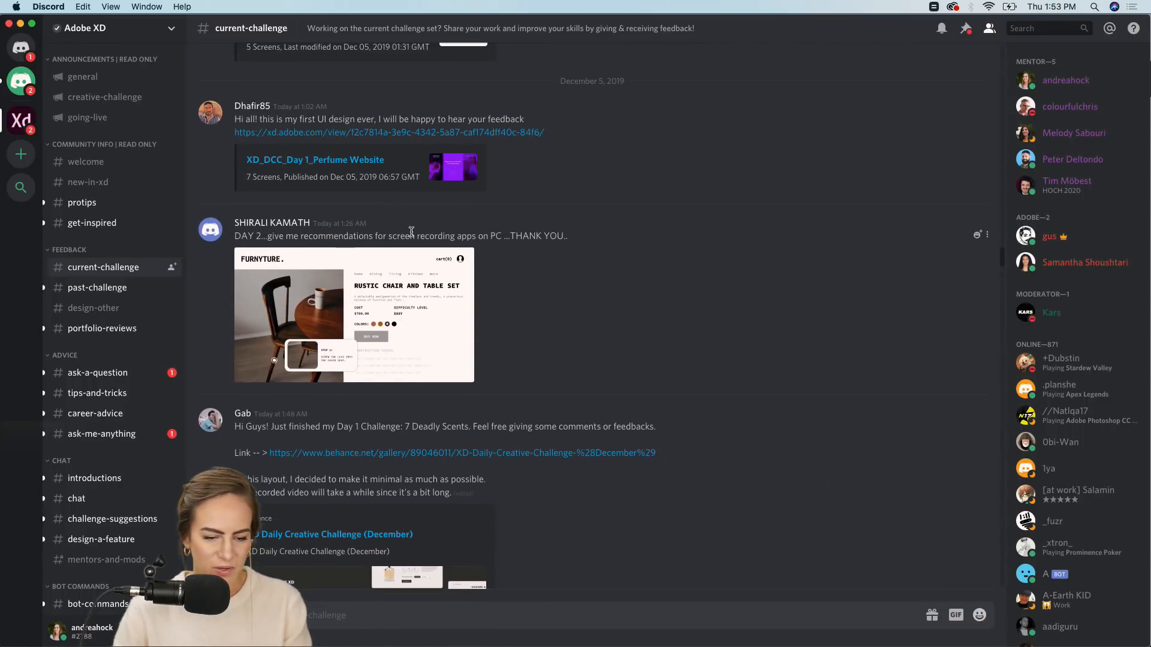
{"action": "left_click", "coordinate": [321, 302]}
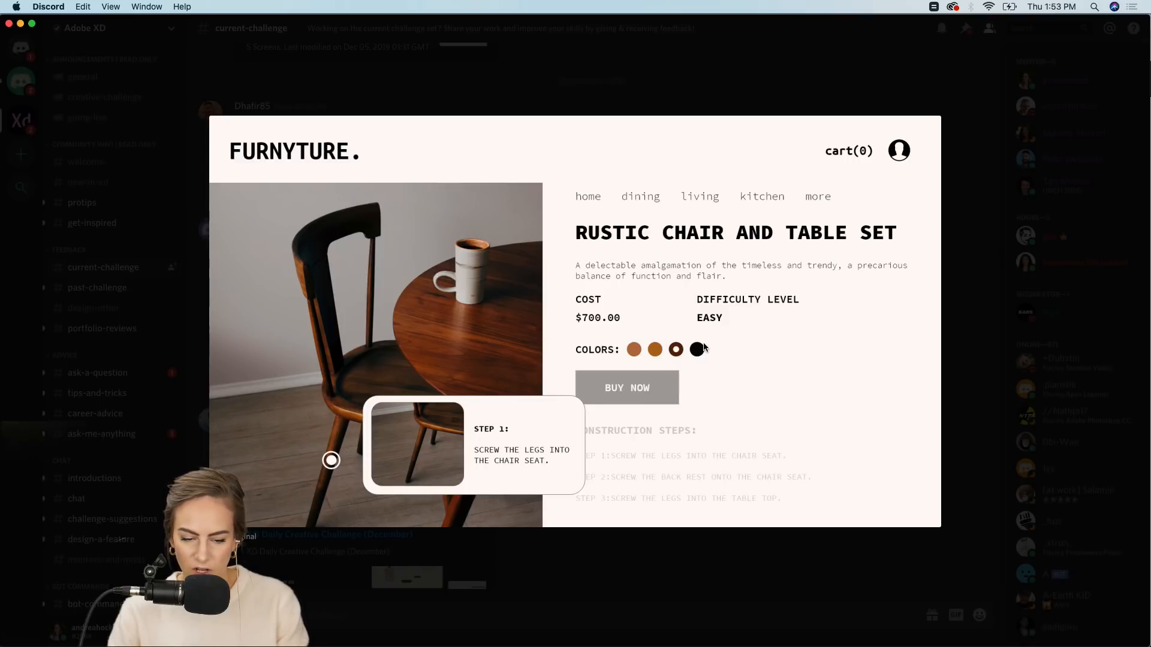
{"action": "left_click", "coordinate": [820, 69]}
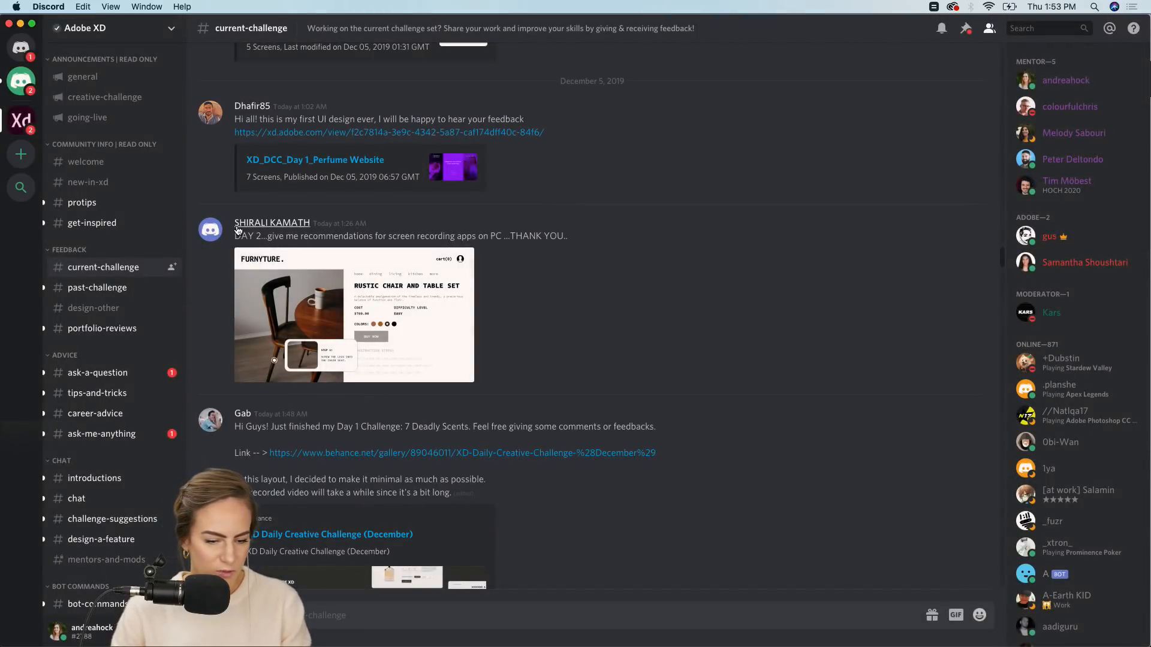
Open the shared 2-FFE-Furniture-Placement-Example prototype and enter its FFE Presentation living room screen.
{"action": "scroll", "coordinate": [648, 287], "scroll_direction": "up", "scroll_amount": 5}
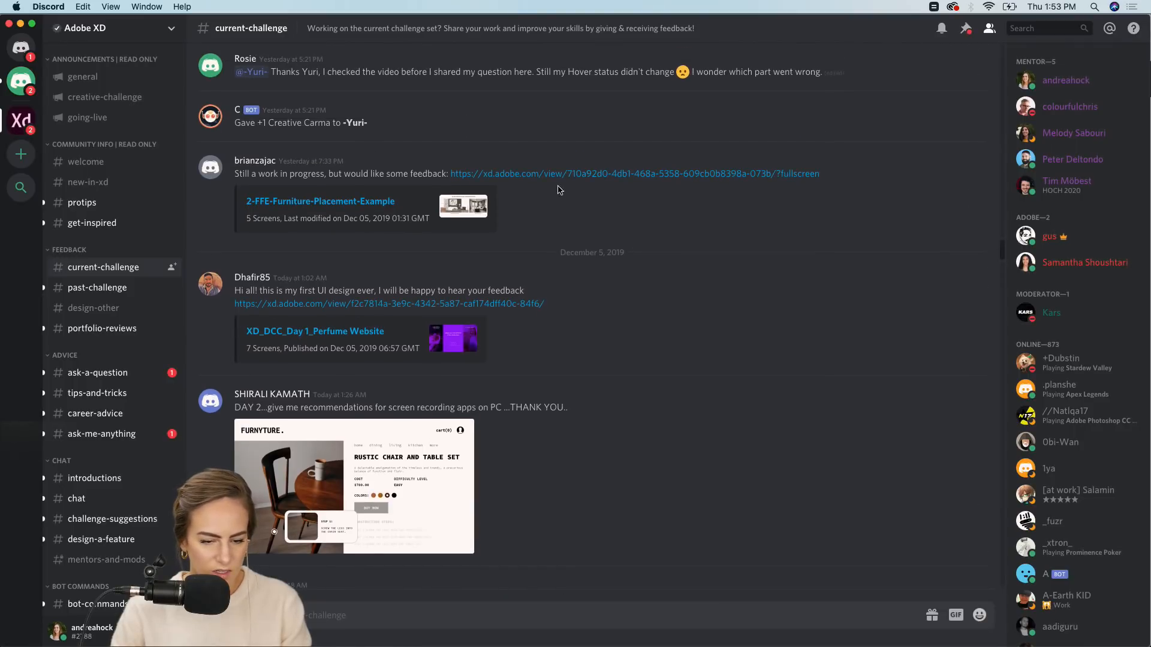
{"action": "left_click", "coordinate": [547, 175]}
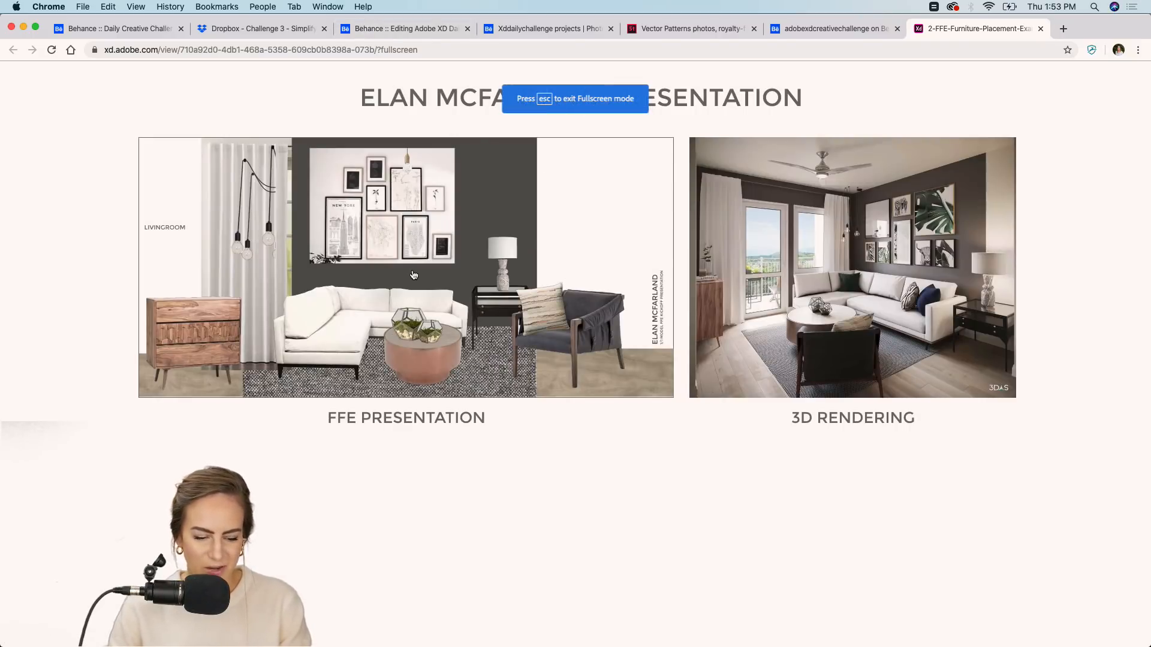
{"action": "left_click", "coordinate": [436, 342]}
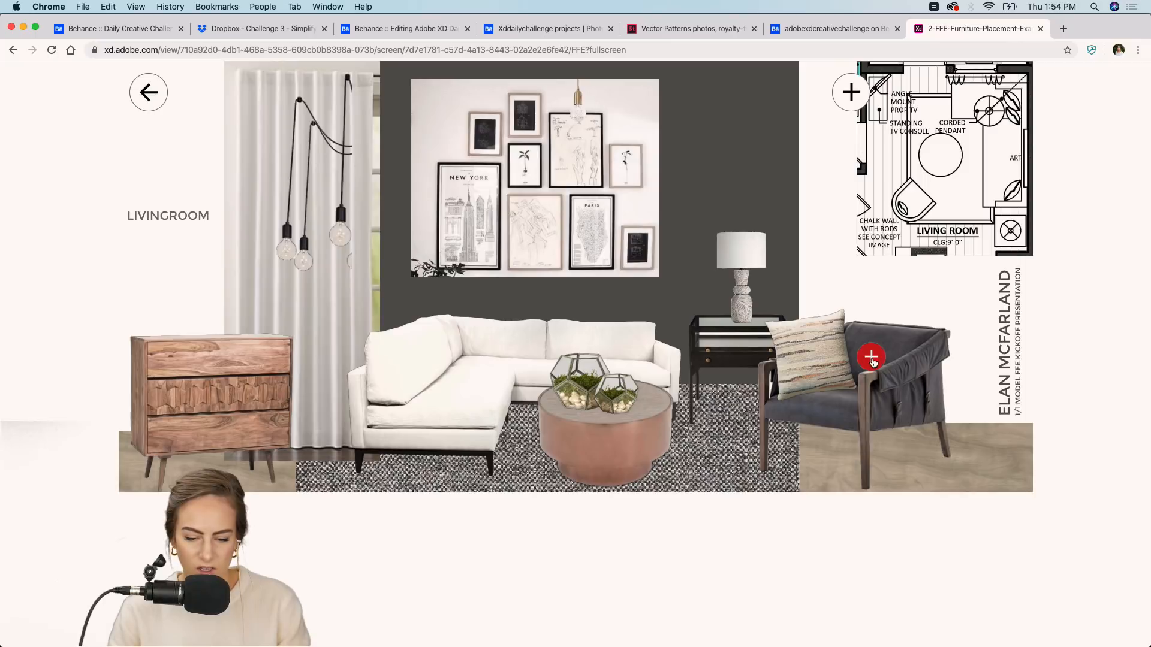
Open the armchair's detail screen, try its Color and Alt. pillow options and return to the living room screen.
{"action": "left_click", "coordinate": [871, 358]}
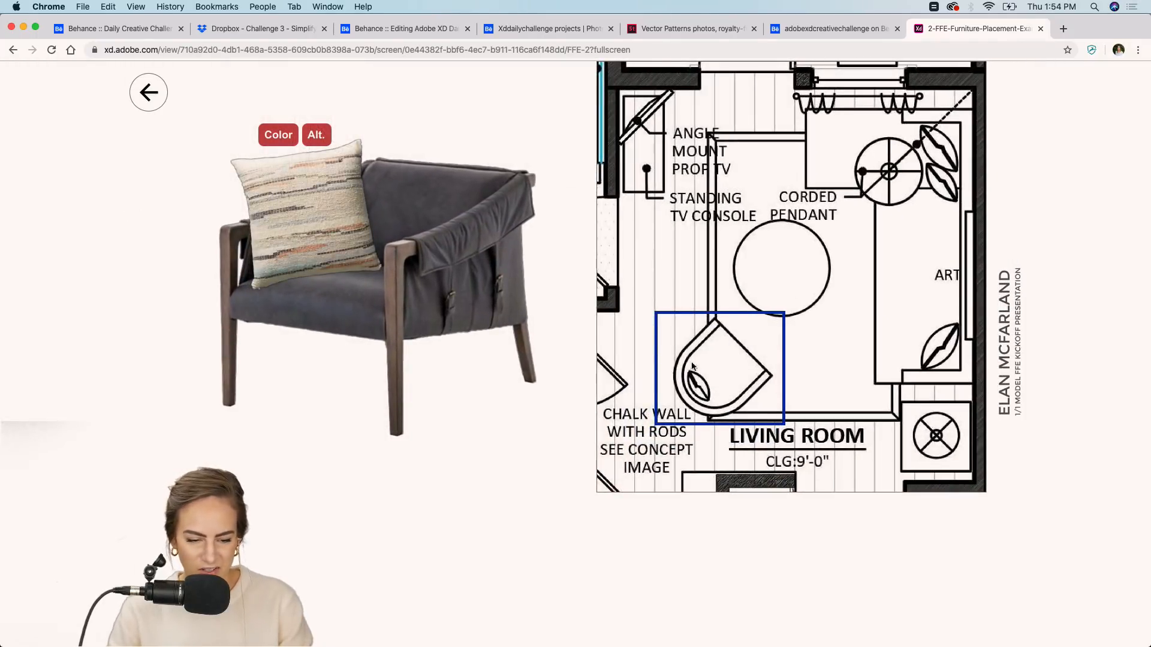
{"action": "left_click", "coordinate": [284, 138]}
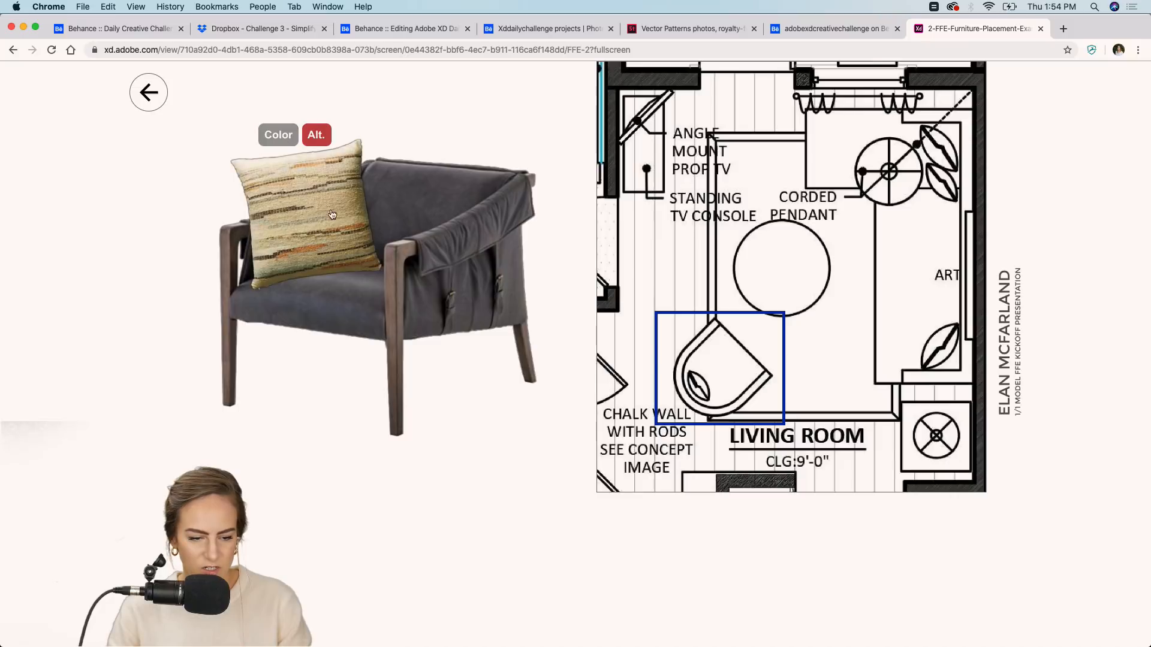
{"action": "left_click", "coordinate": [313, 133]}
{"action": "left_click", "coordinate": [292, 138]}
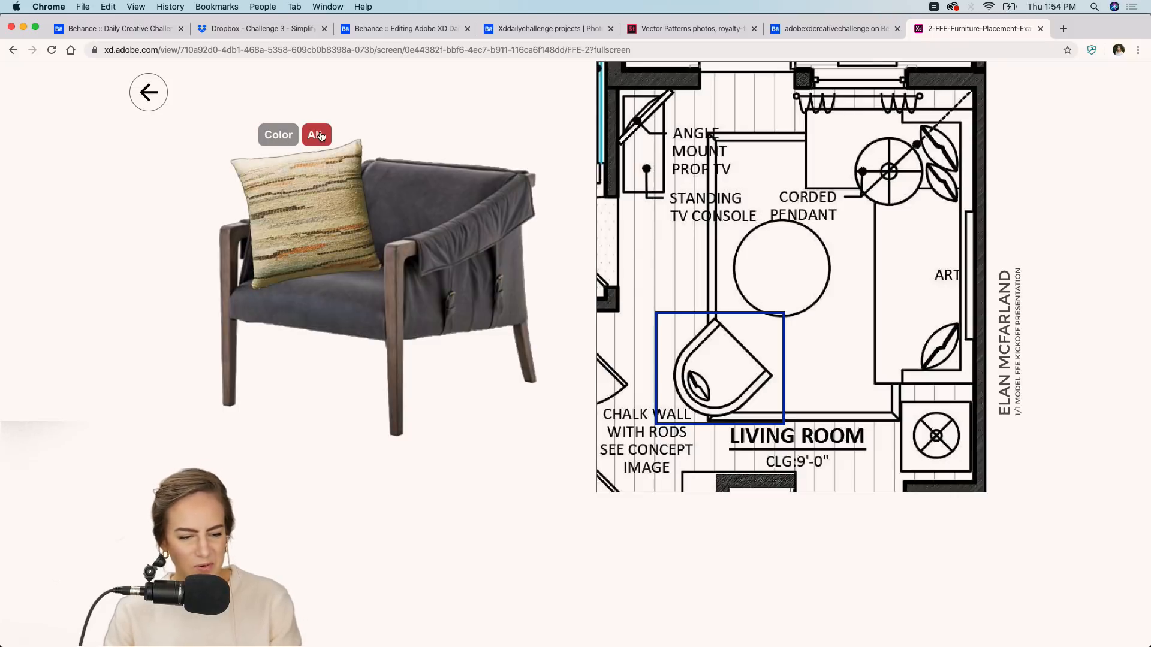
{"action": "left_click", "coordinate": [317, 134]}
{"action": "left_click", "coordinate": [281, 137]}
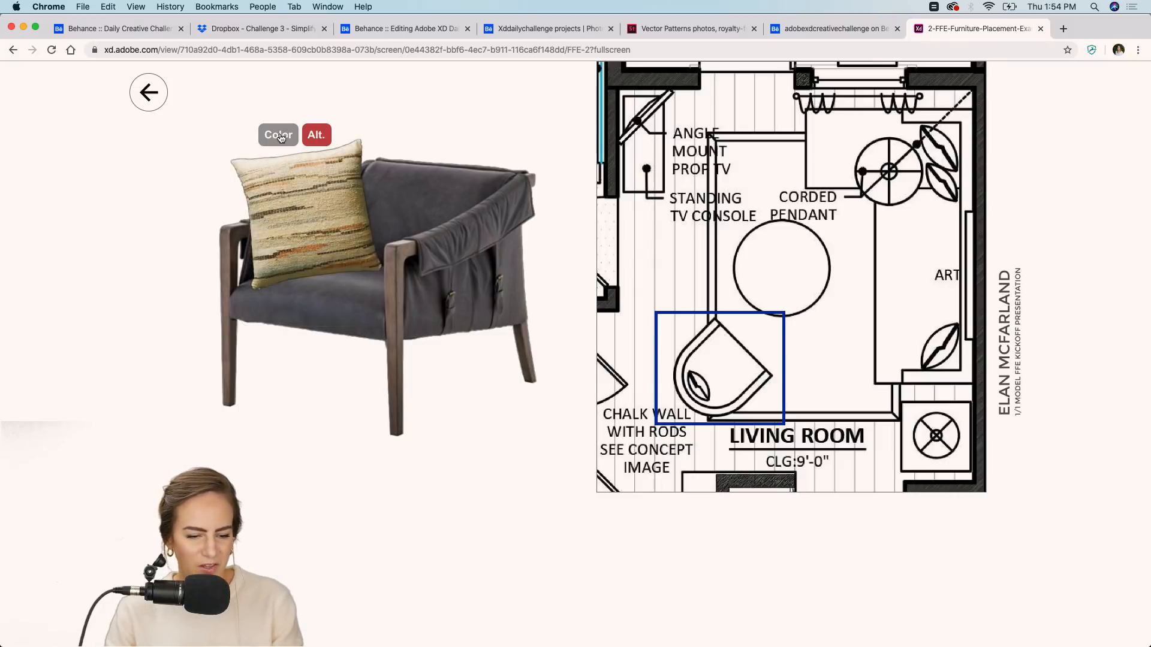
{"action": "left_click", "coordinate": [319, 133]}
{"action": "left_click", "coordinate": [85, 97]}
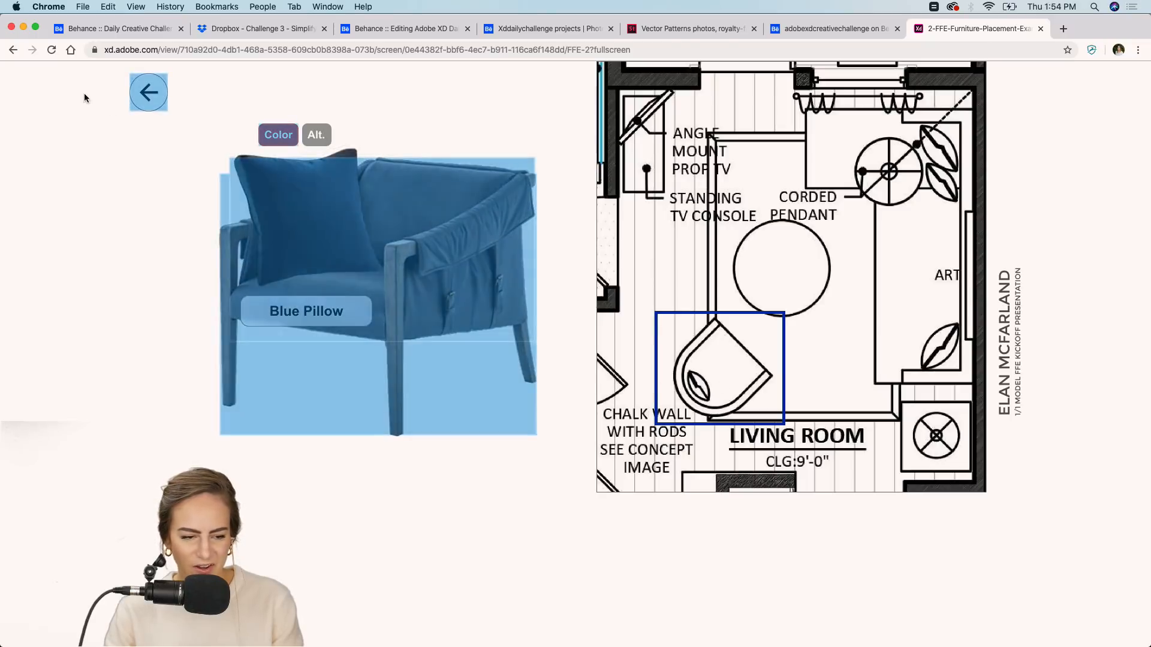
{"action": "left_click", "coordinate": [147, 94]}
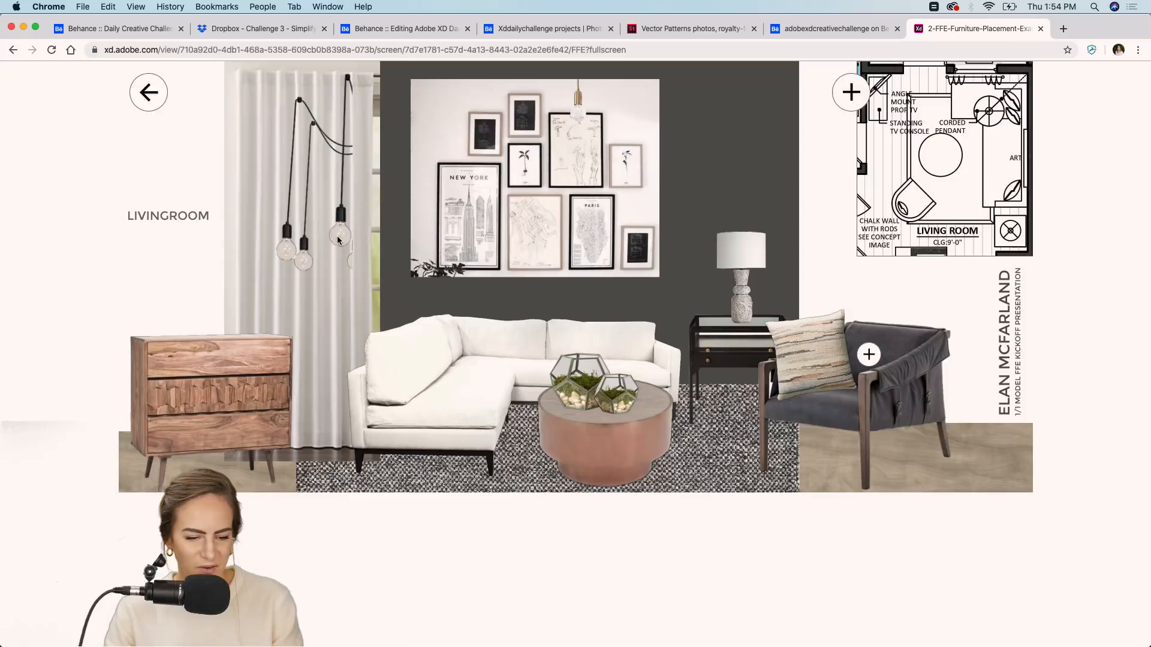
Test the living room screen's hotspots by enlarging the floor plan and closing it again.
{"action": "left_click", "coordinate": [338, 240]}
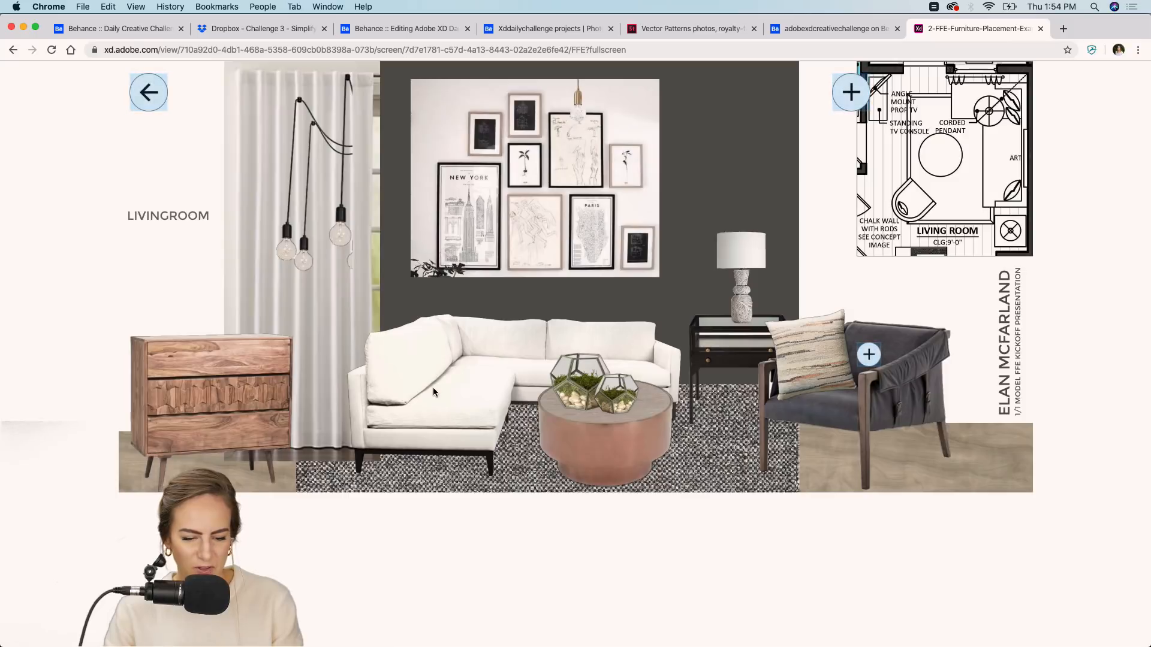
{"action": "left_click", "coordinate": [851, 91]}
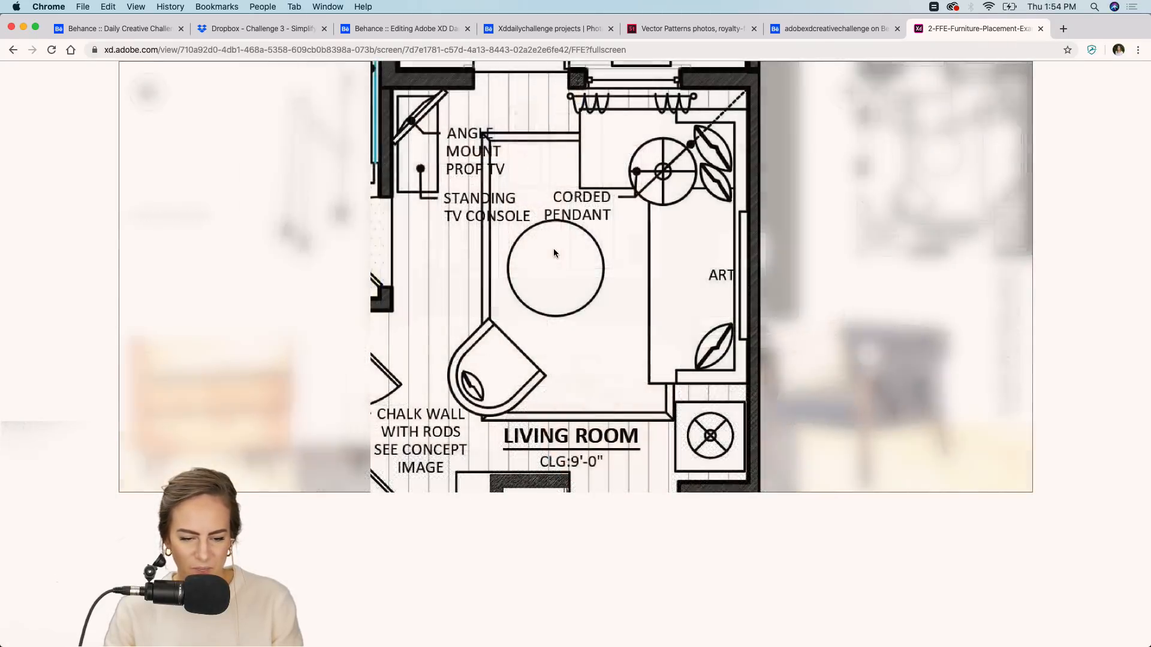
{"action": "left_click", "coordinate": [612, 265]}
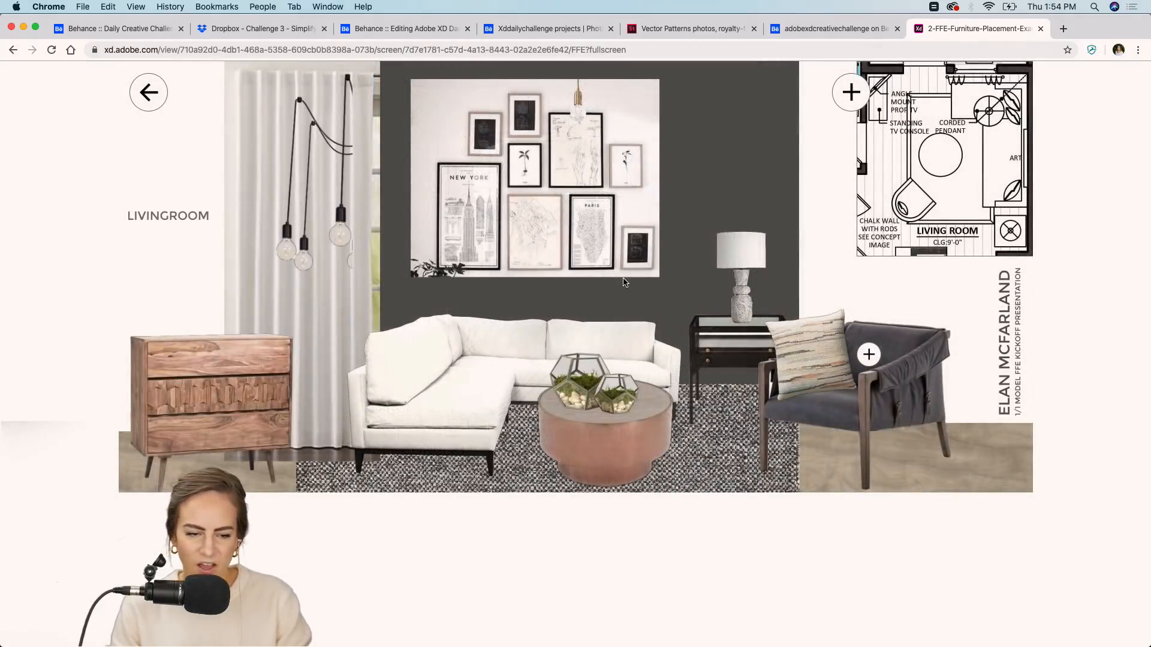